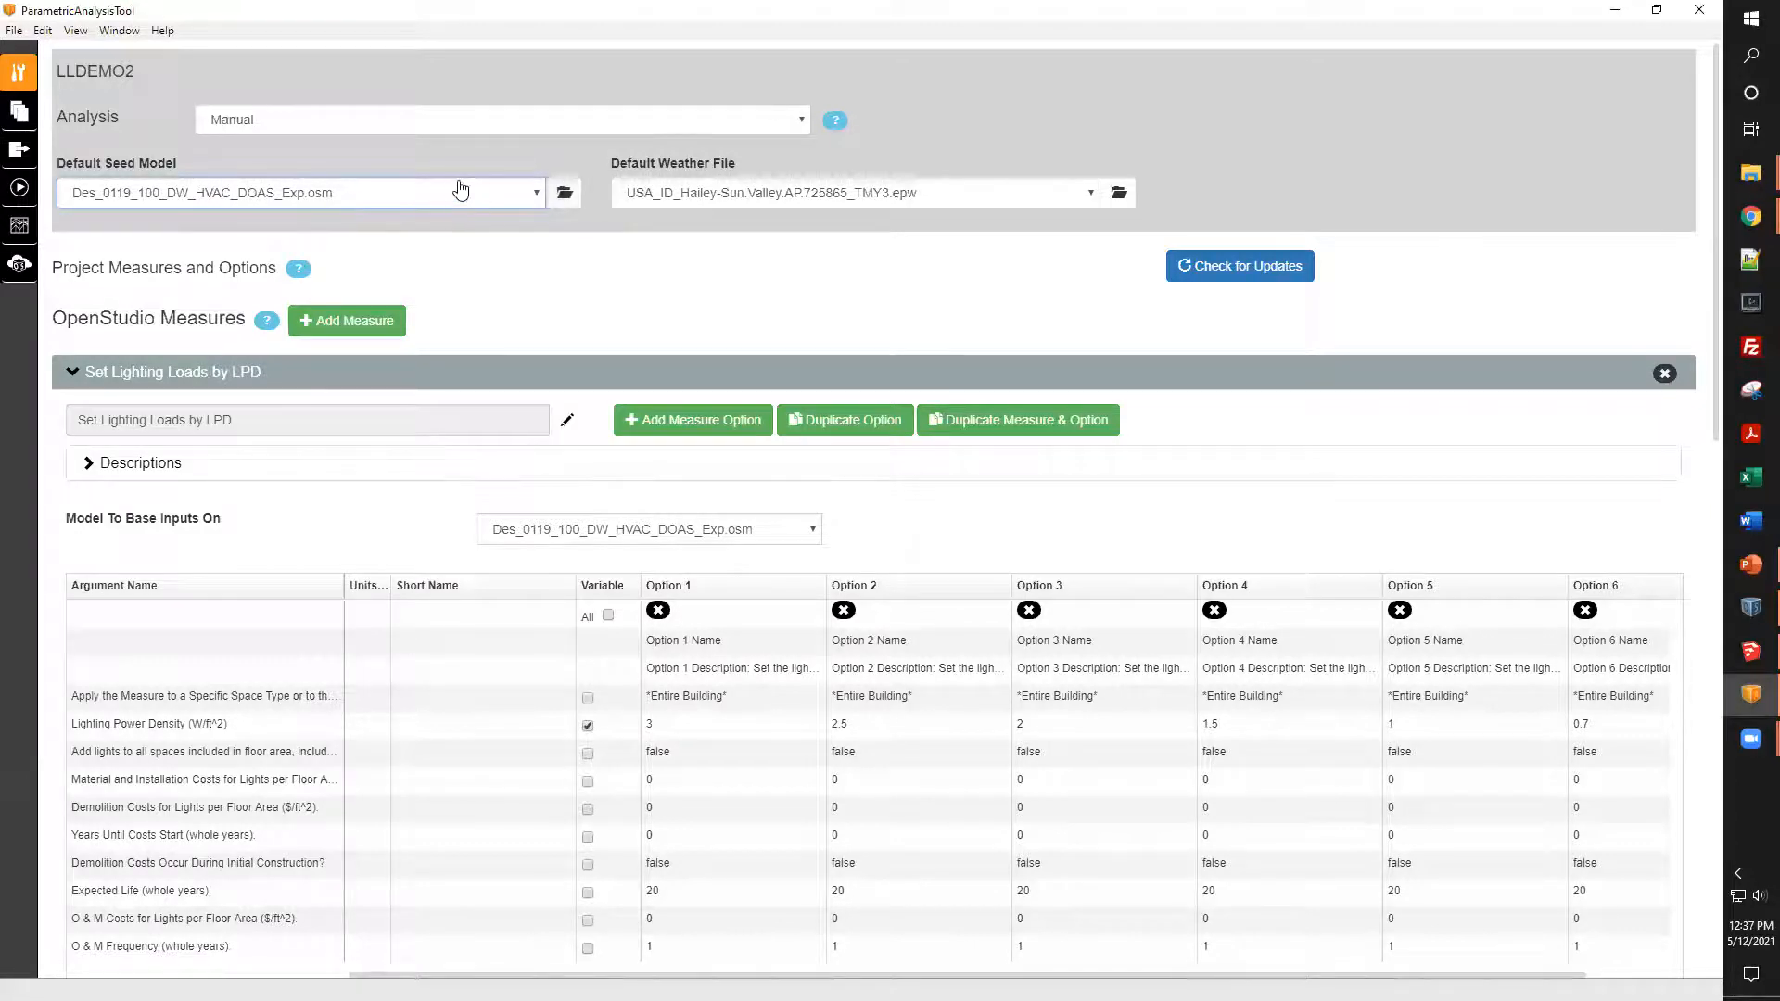
# - Set the default seed model to Des_0119_100_DW_HVAC_DOAS_Exp - Copy.osm from the DW folder
pyautogui.click(525, 206)
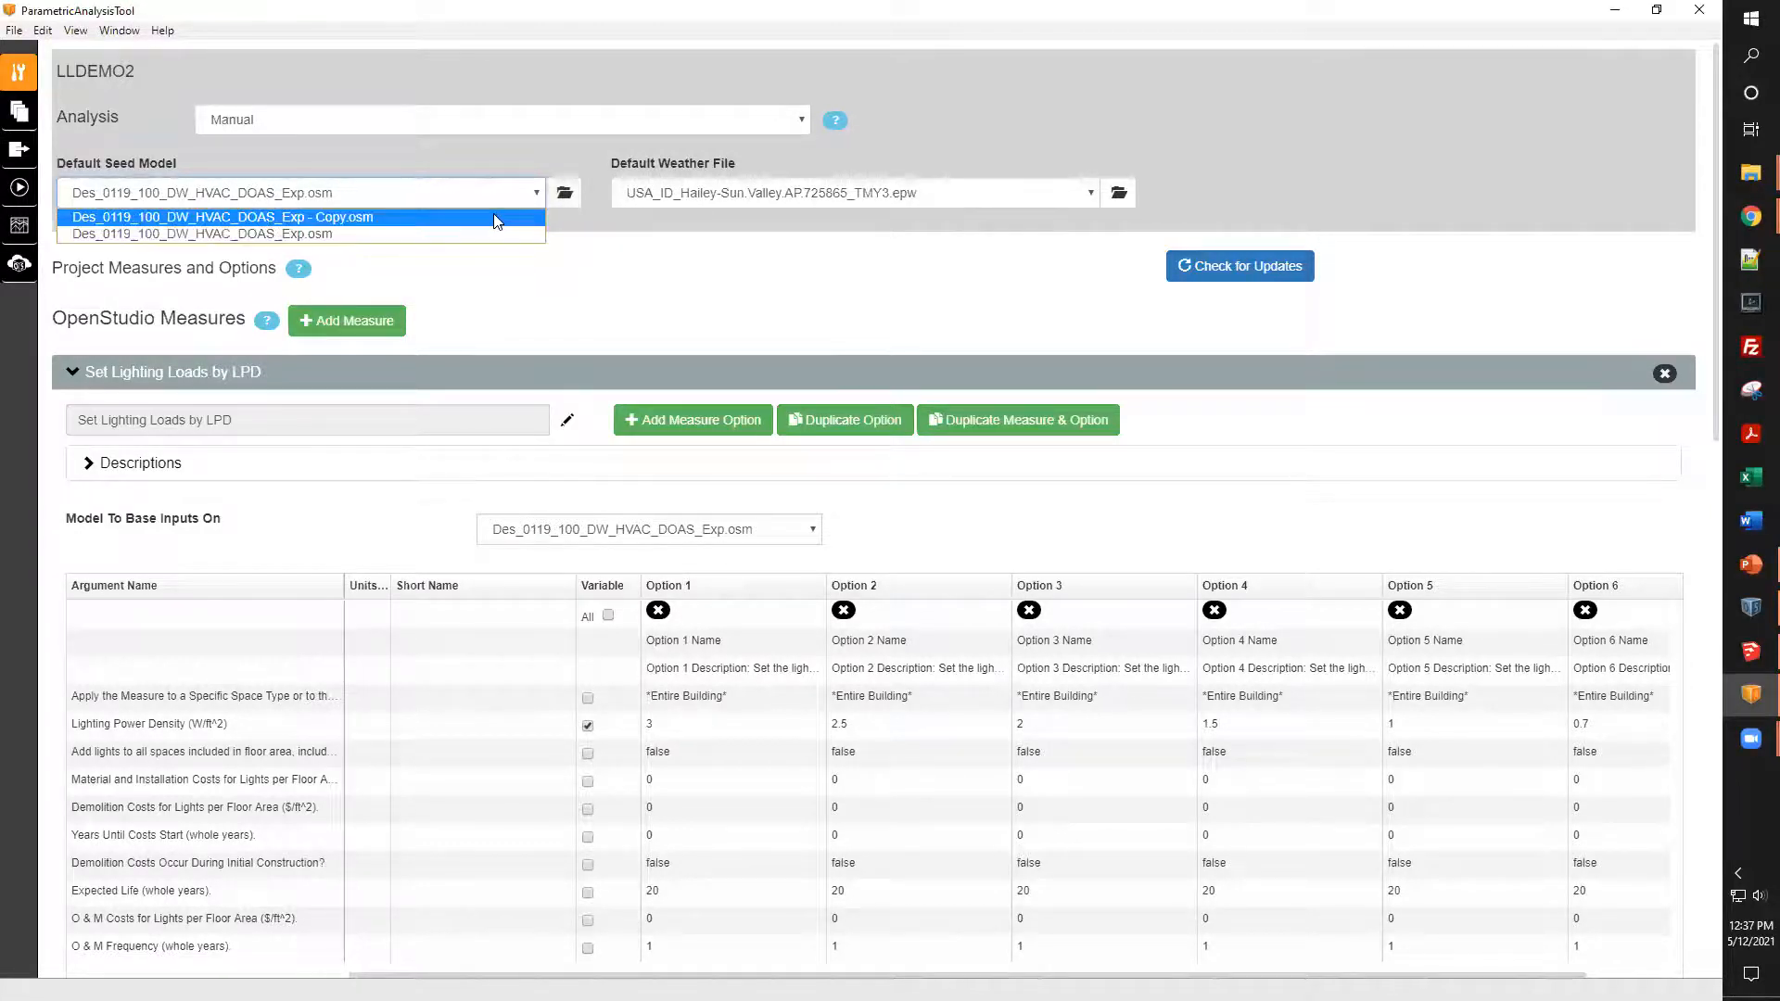
pyautogui.click(497, 235)
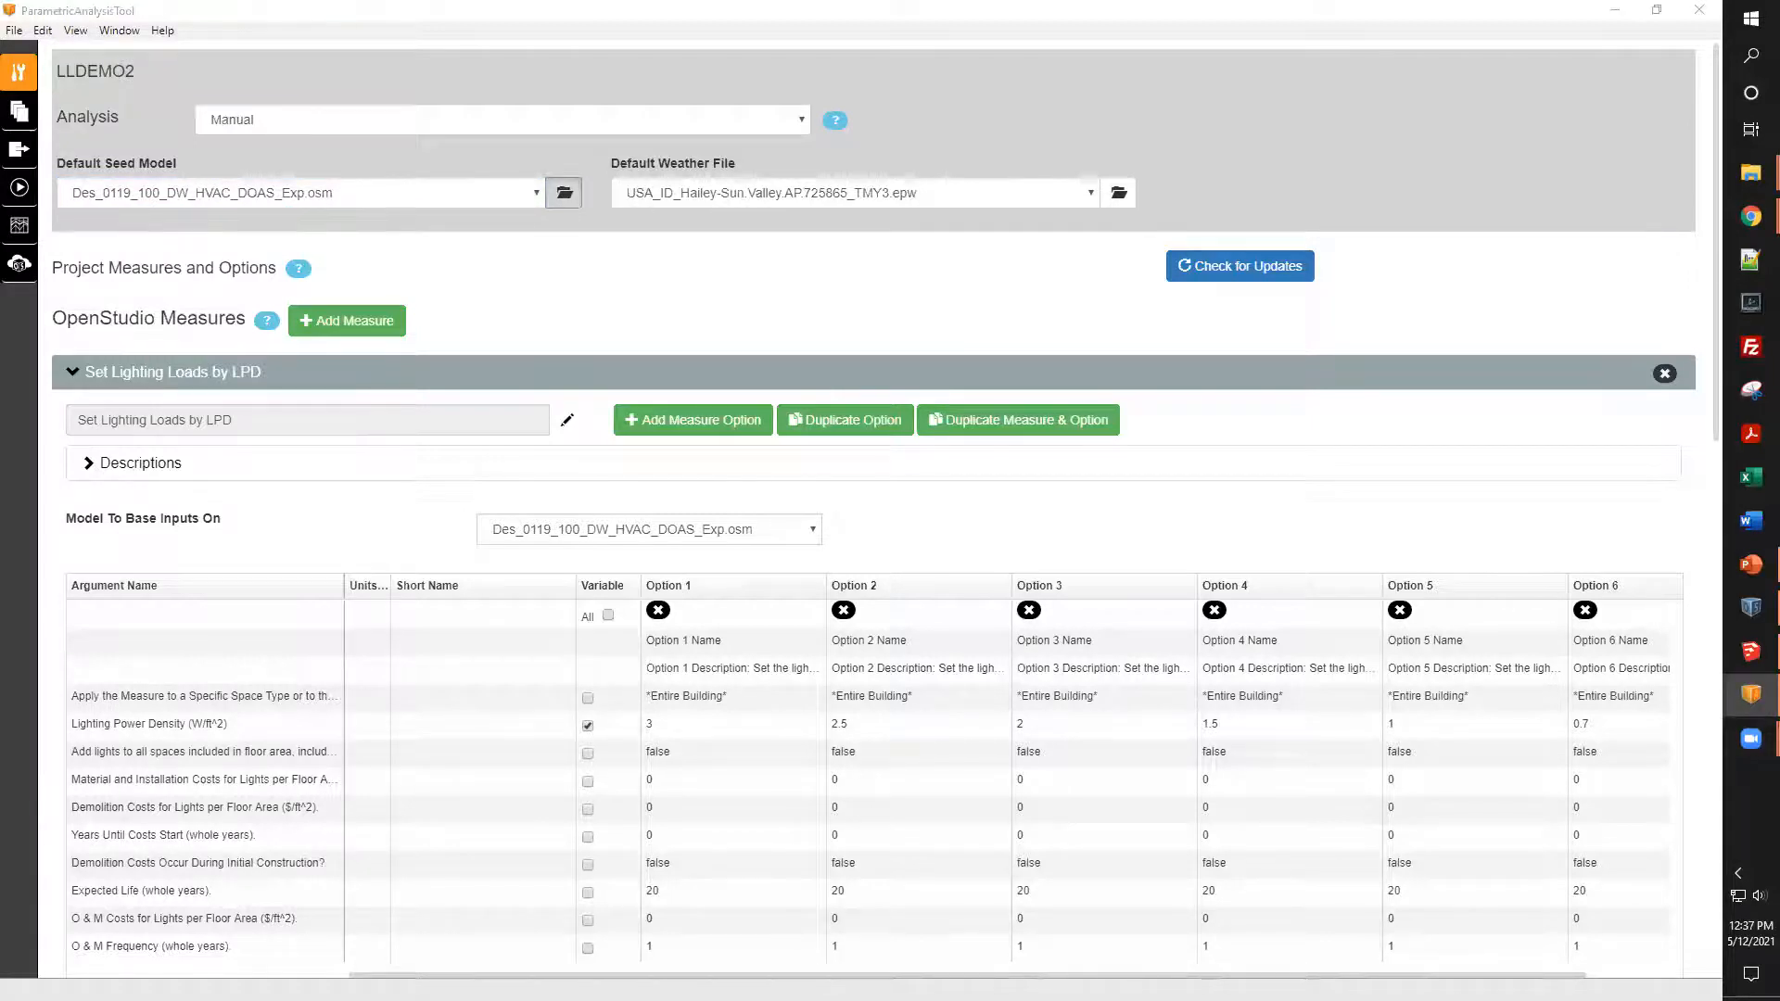
pyautogui.click(564, 193)
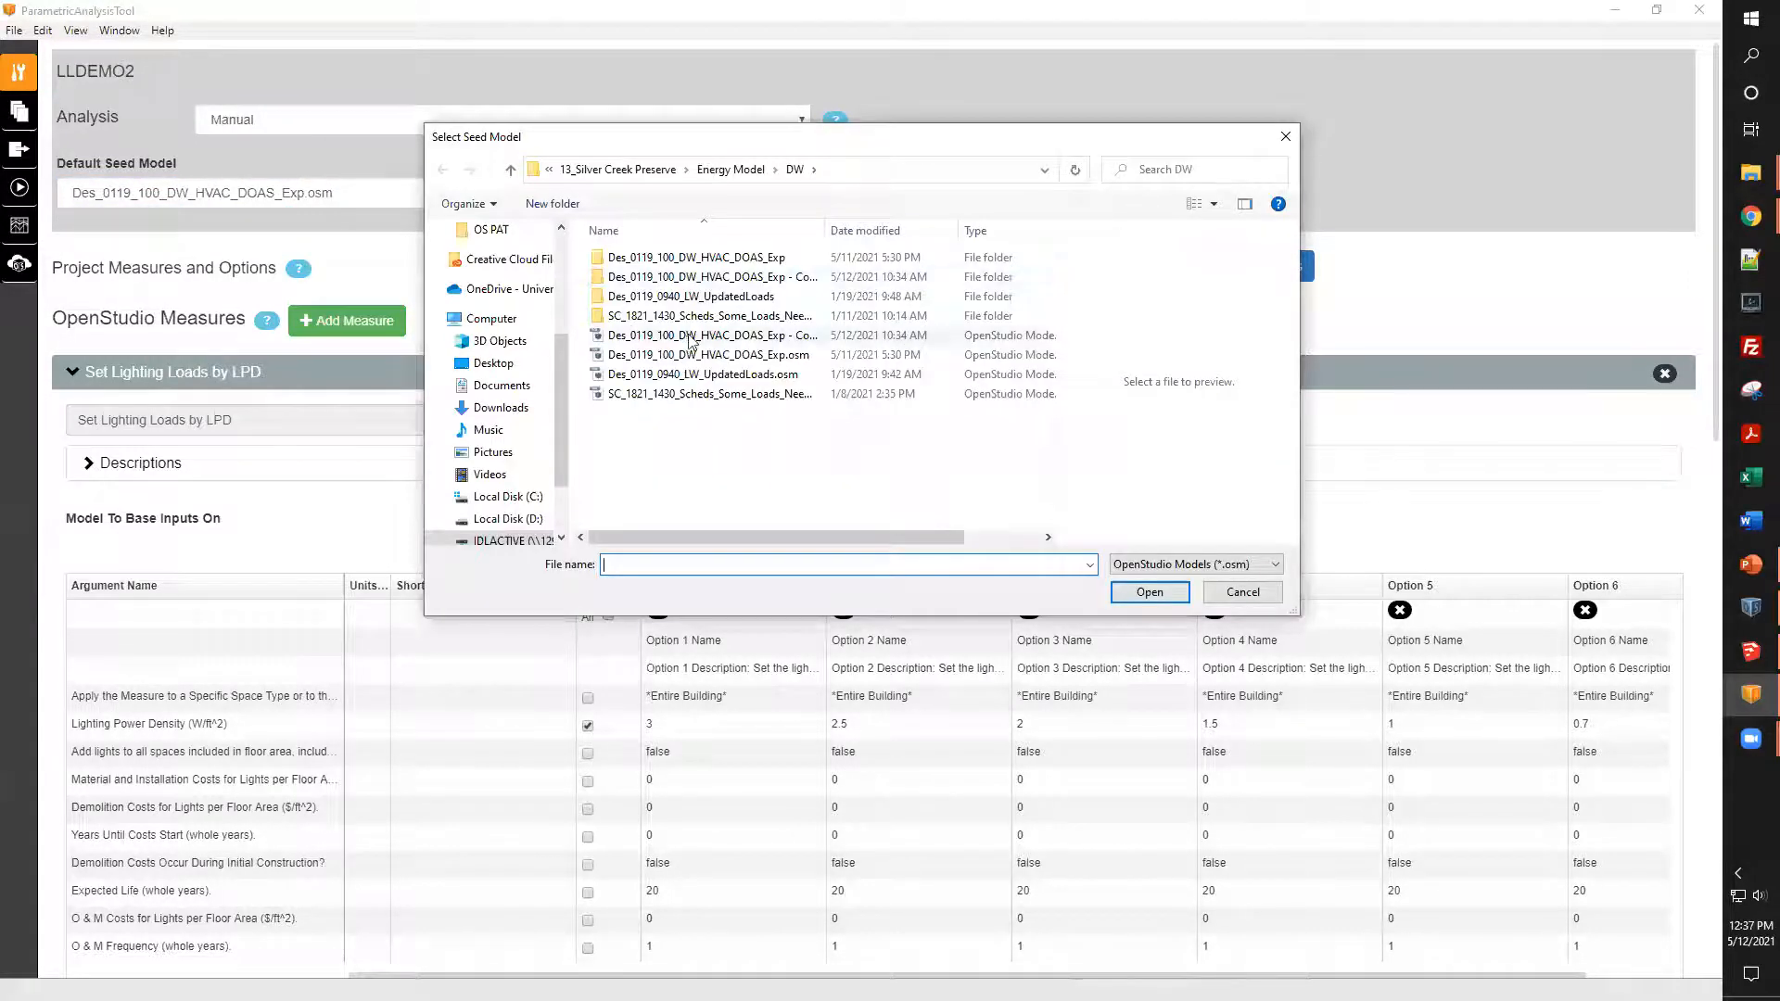
pyautogui.click(739, 338)
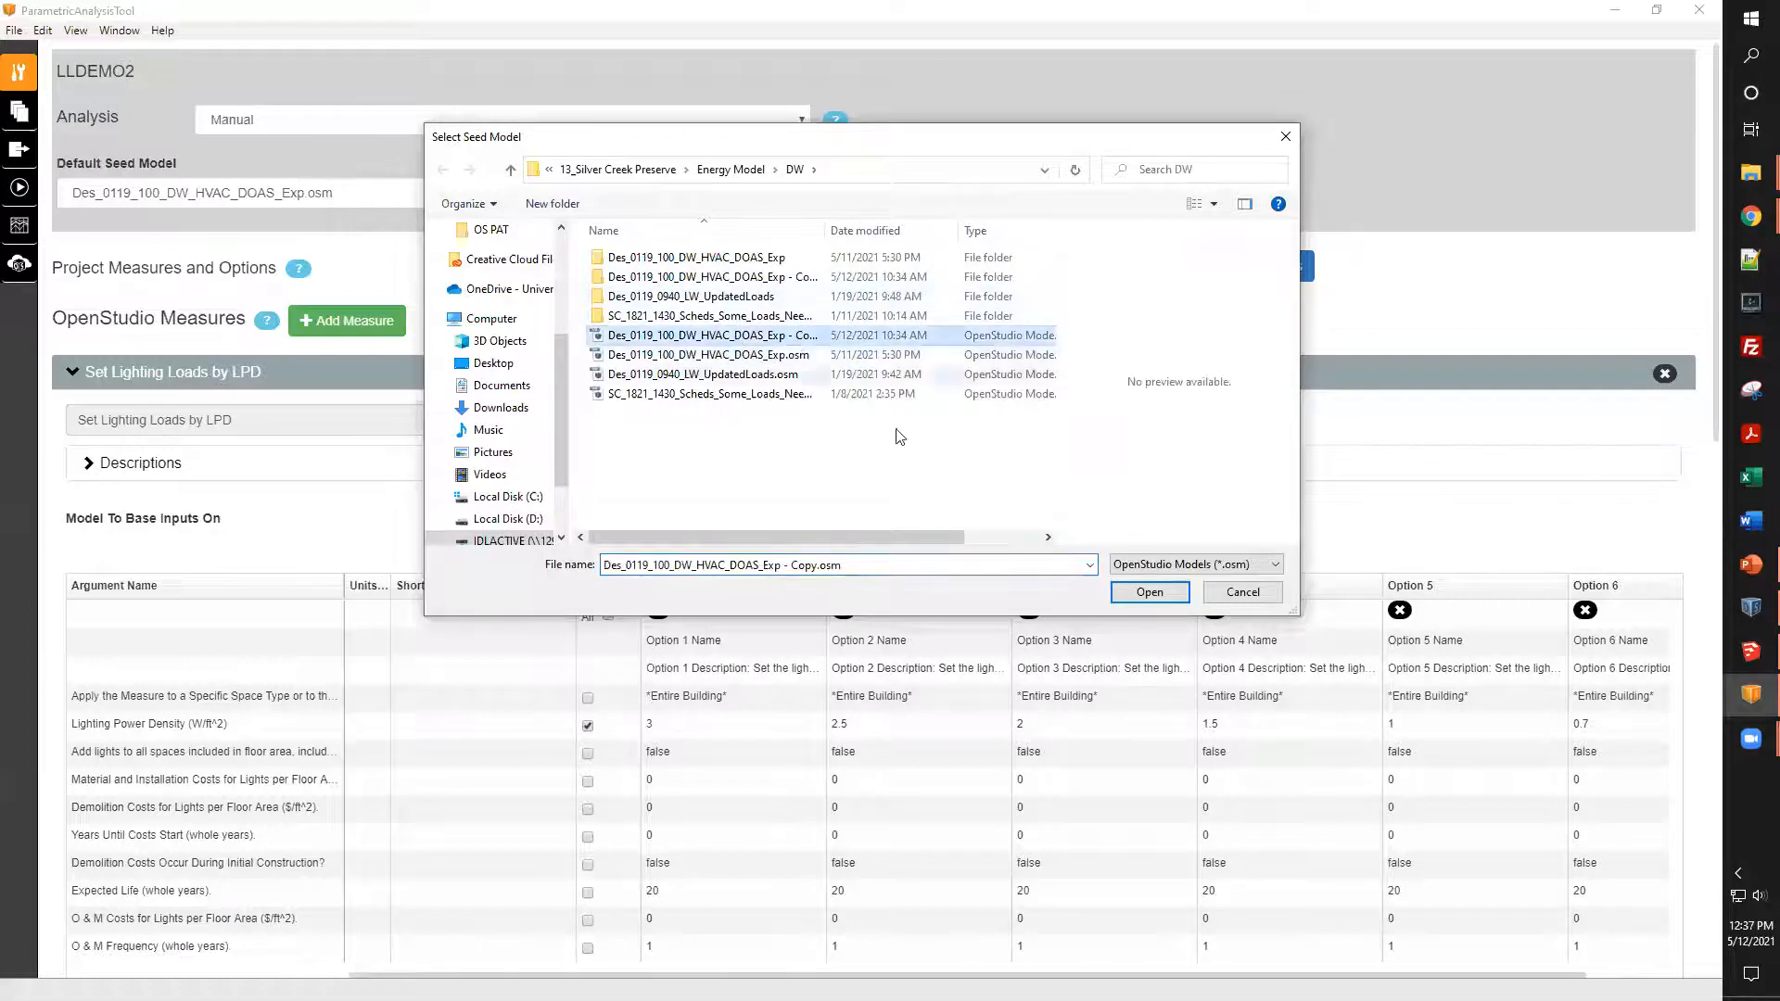
pyautogui.click(1150, 593)
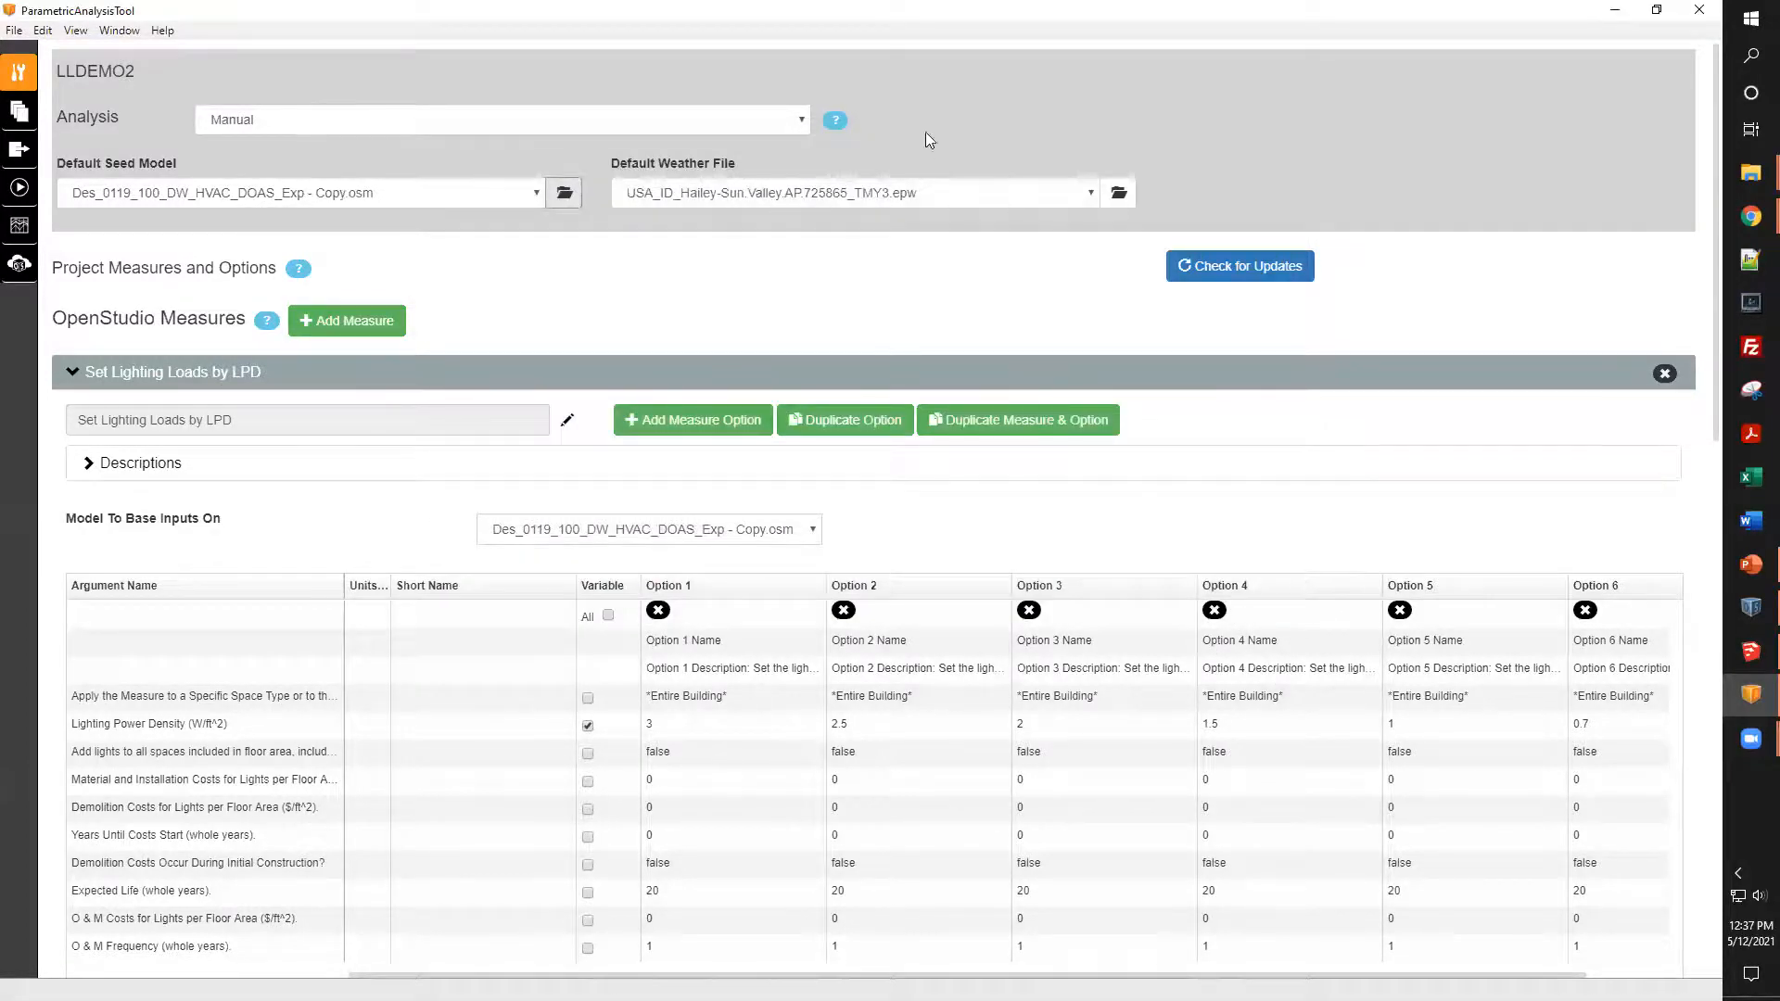
# - Check the default weather file choices and browse the Des_0119_100_DW_HVAC_DOAS_Exp files folder for EPW files, without opening one
pyautogui.click(911, 197)
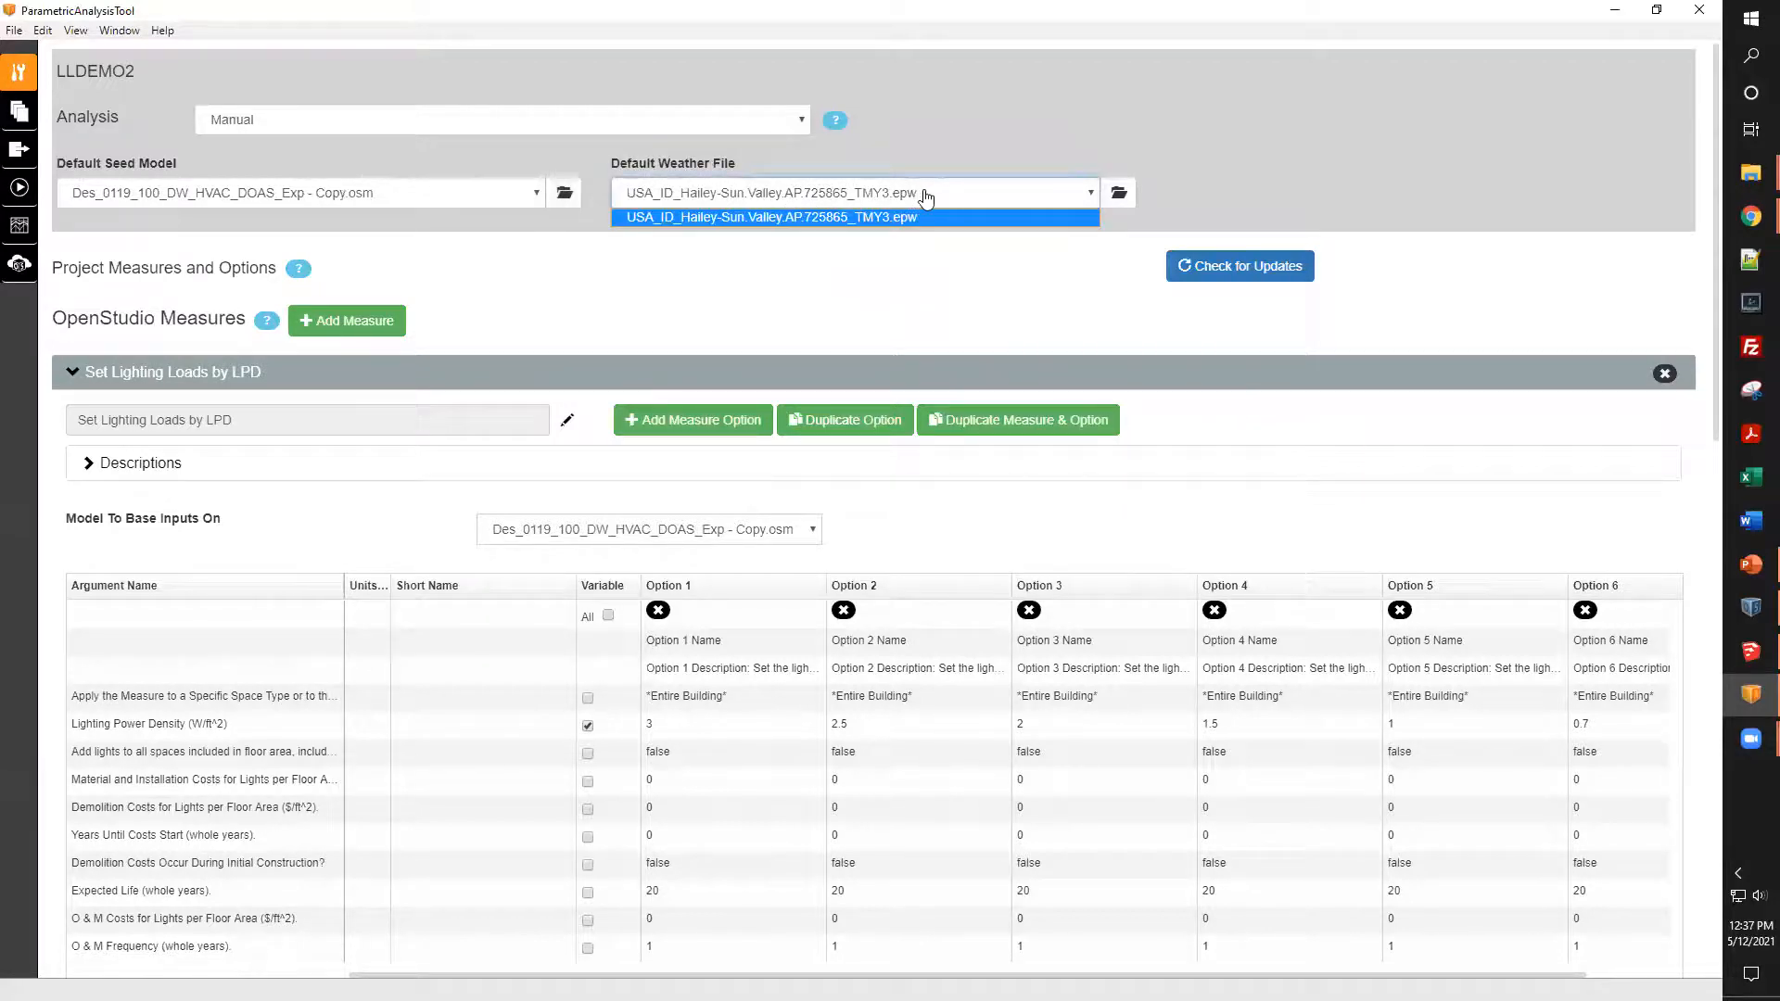
pyautogui.click(864, 202)
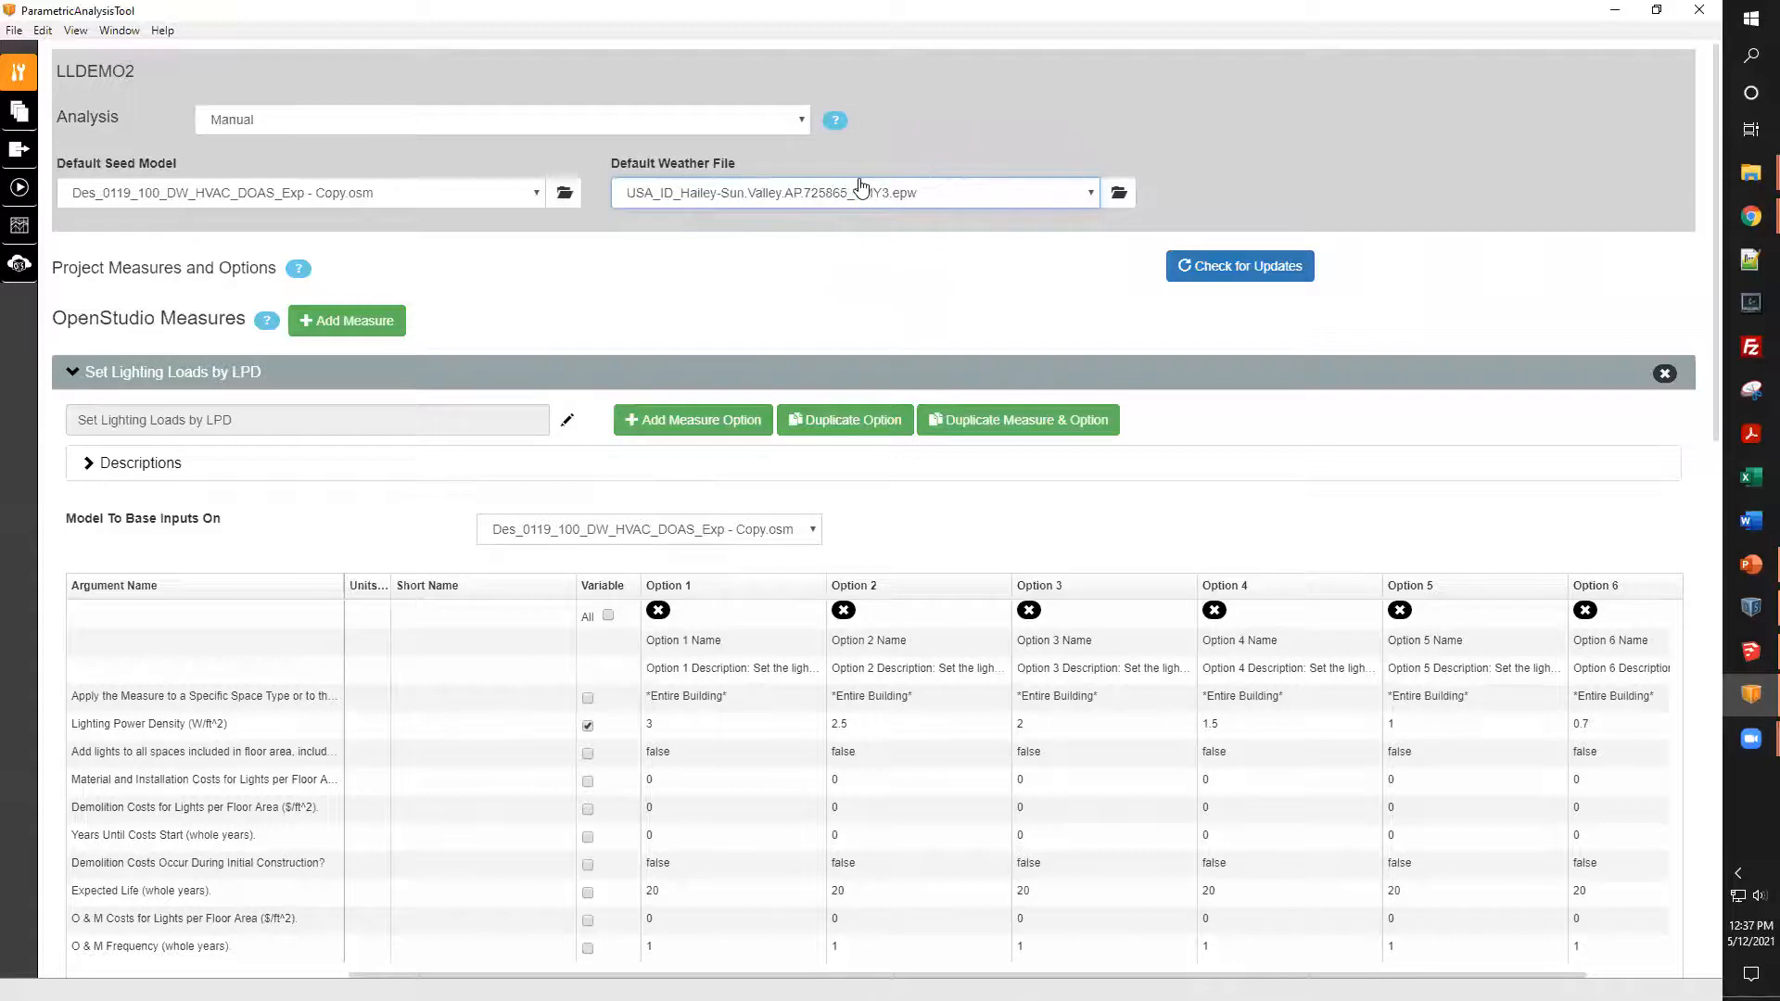
pyautogui.click(1124, 192)
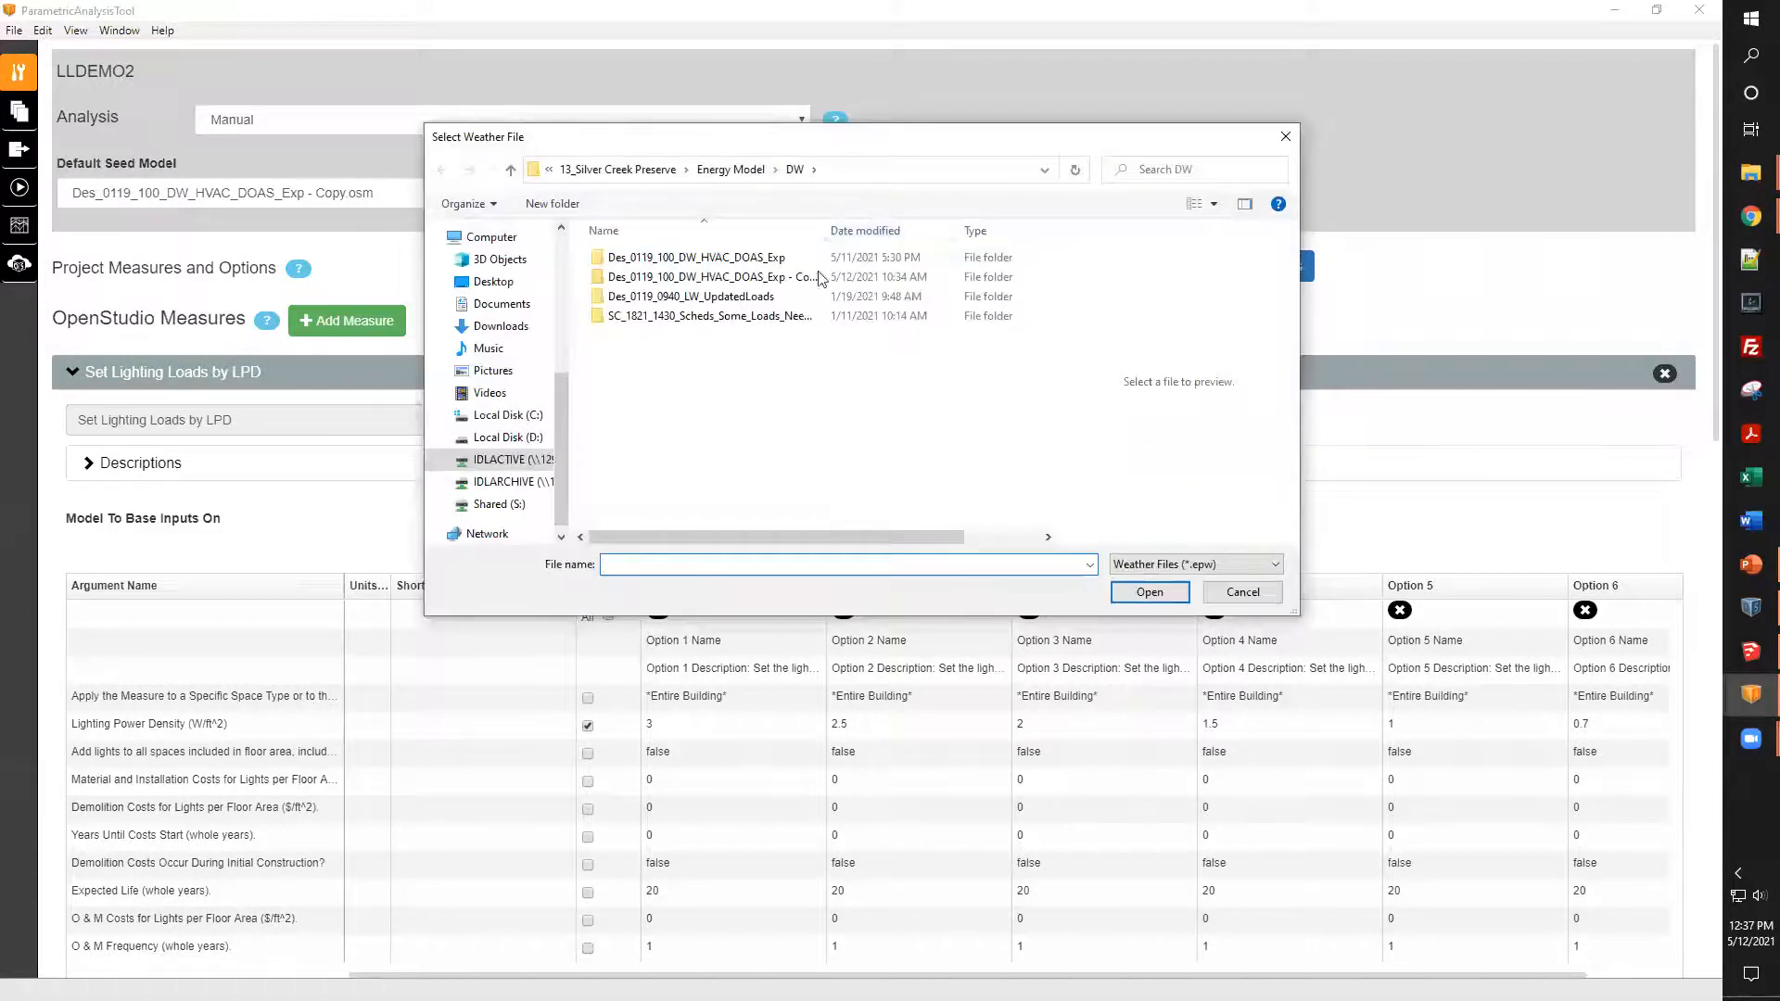
pyautogui.doubleClick(739, 262)
pyautogui.doubleClick(714, 260)
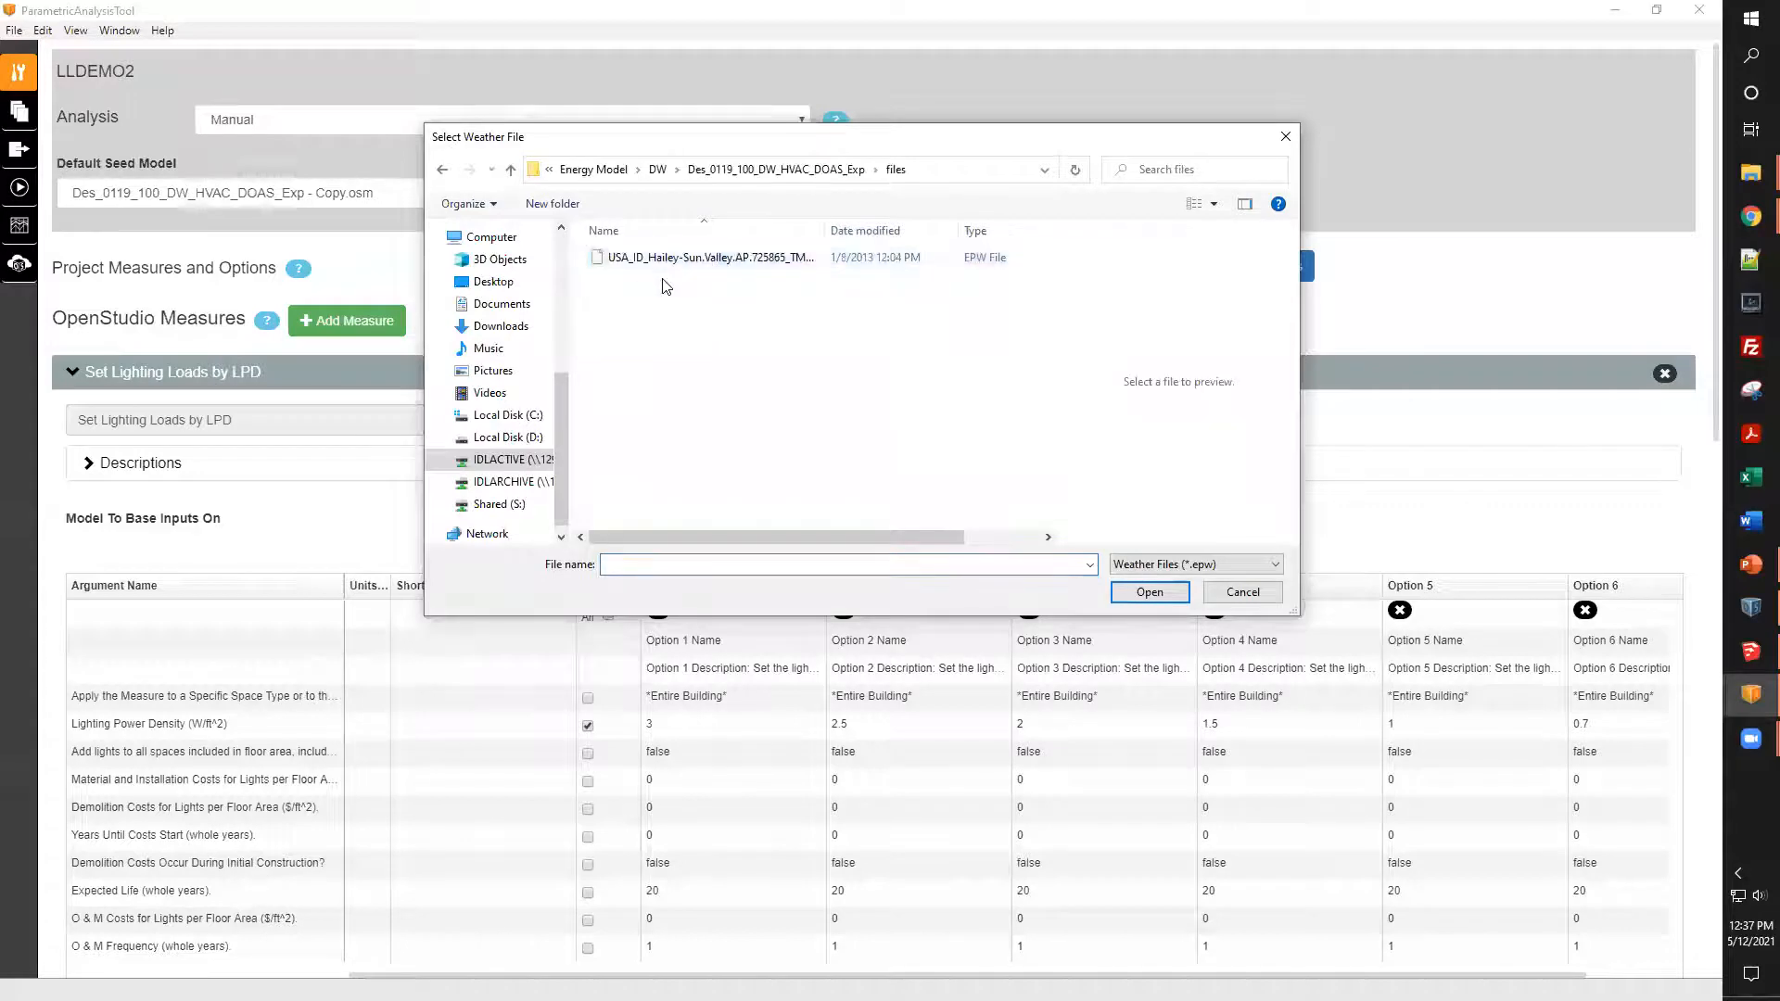
pyautogui.click(789, 258)
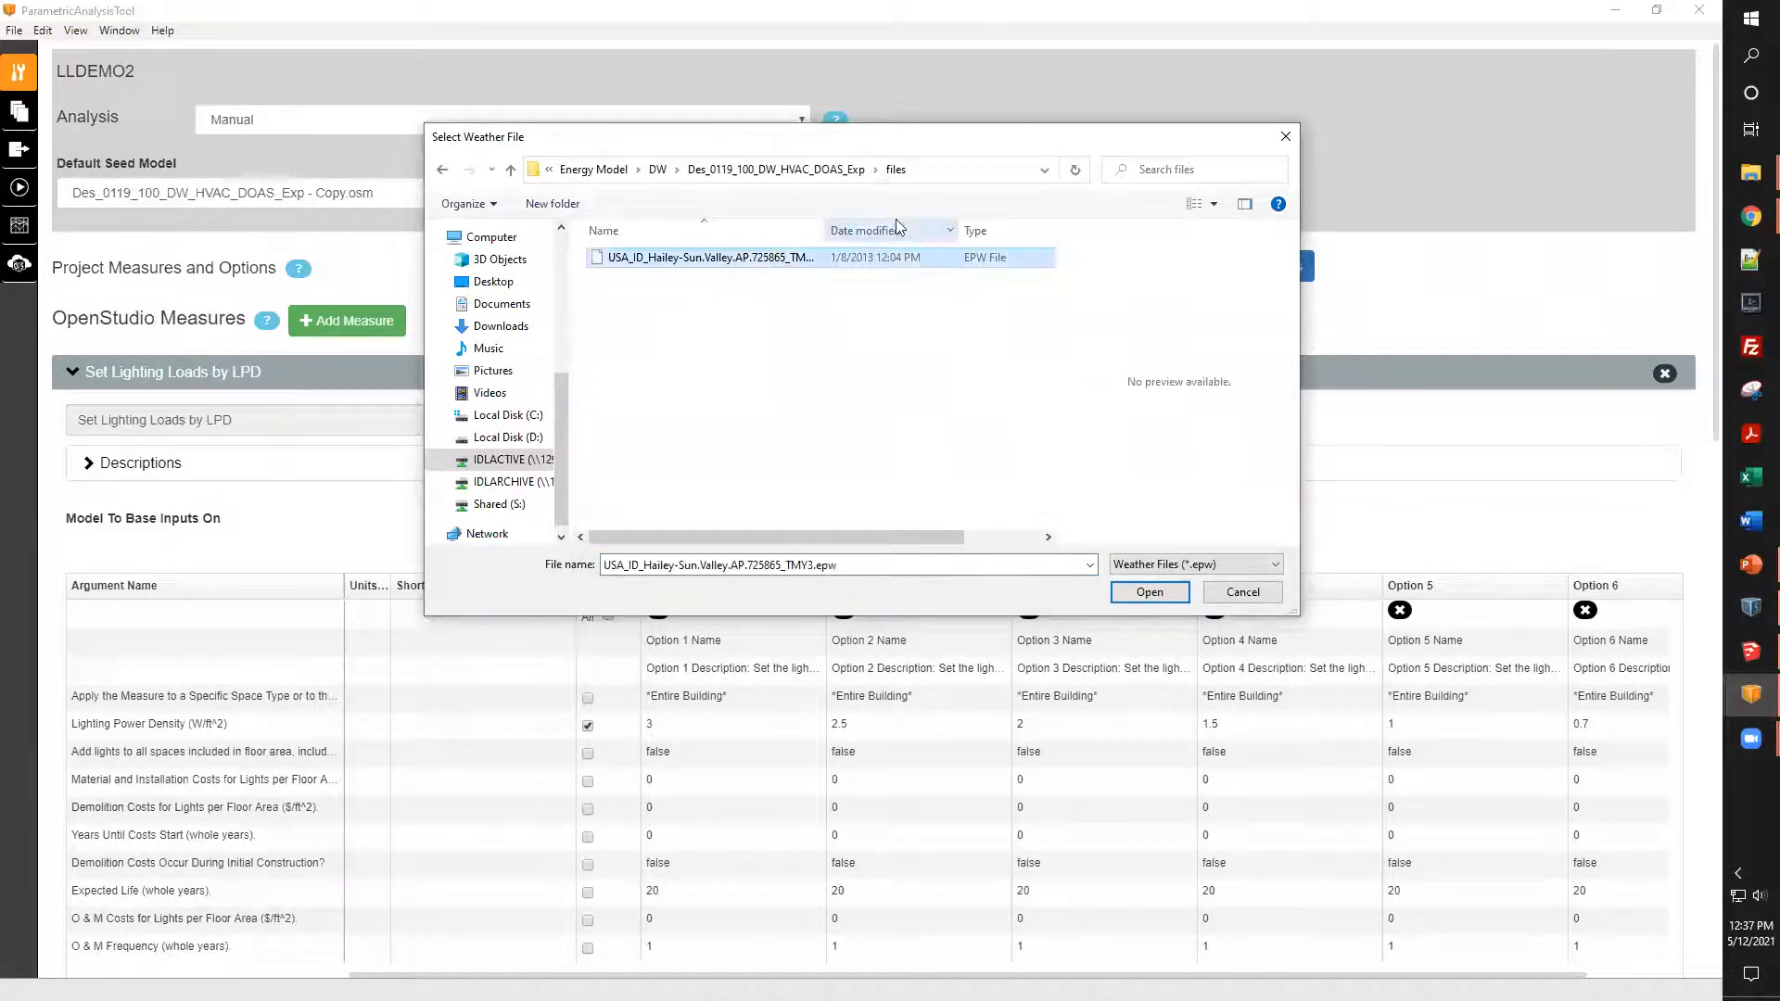
pyautogui.click(659, 169)
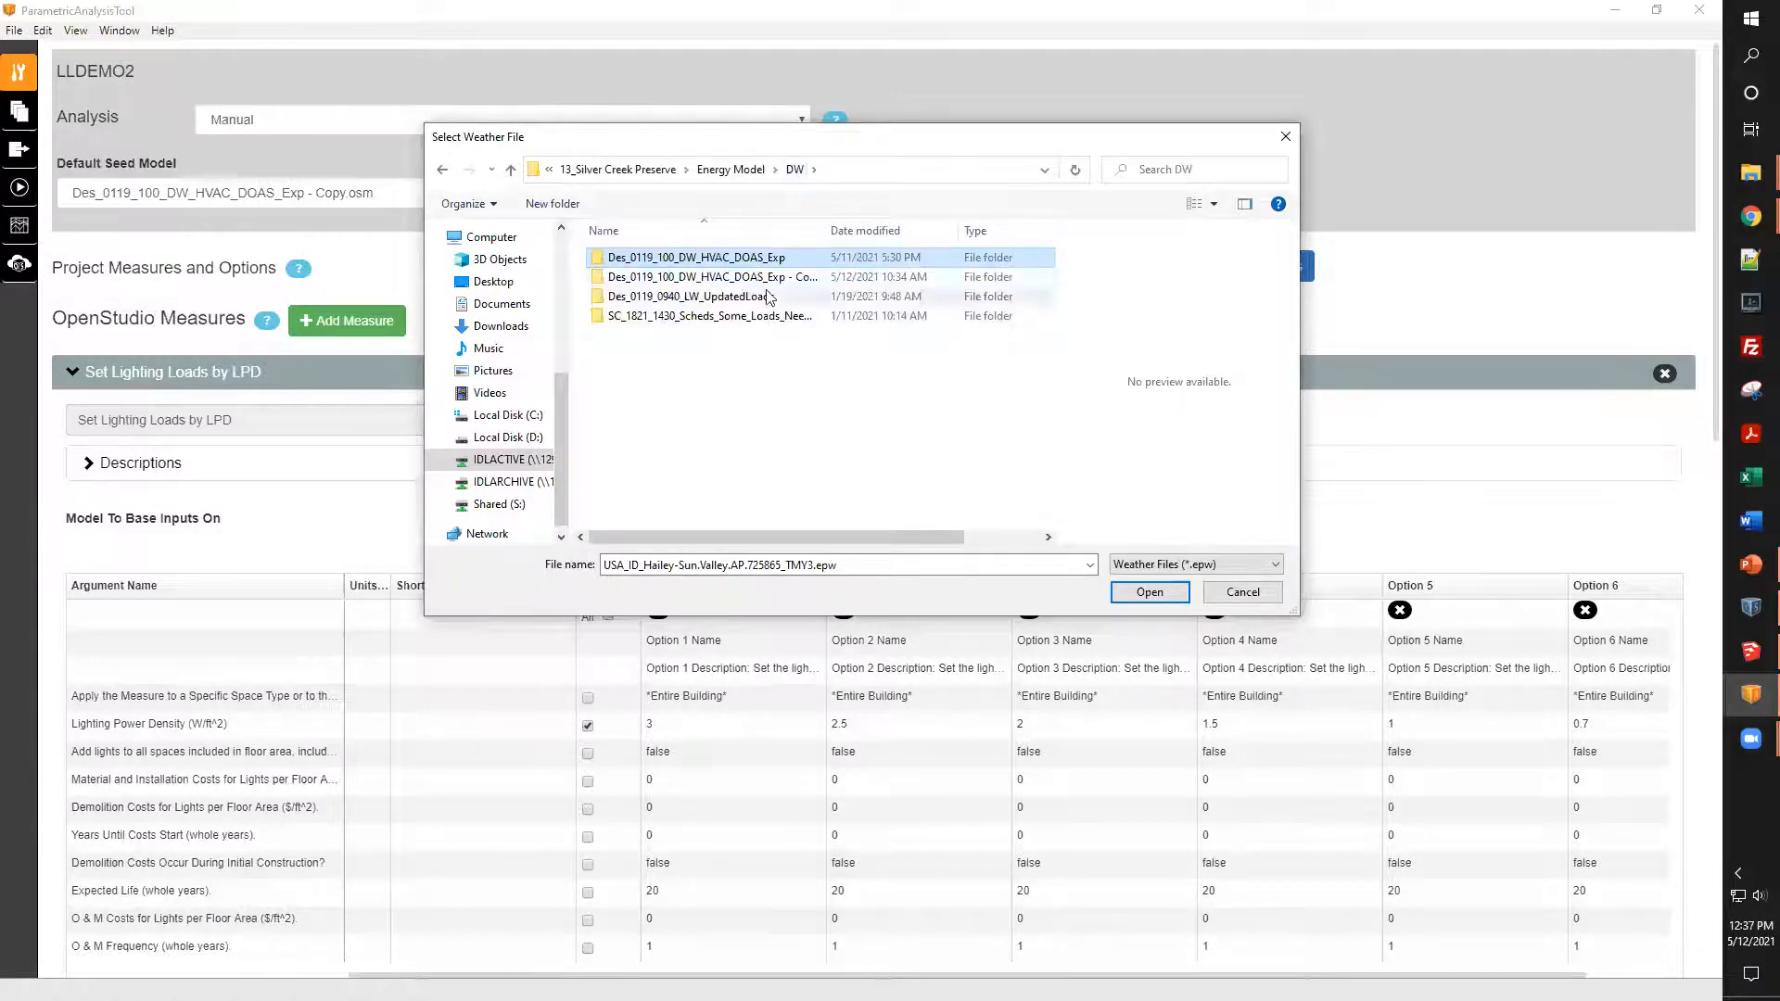
pyautogui.click(1285, 136)
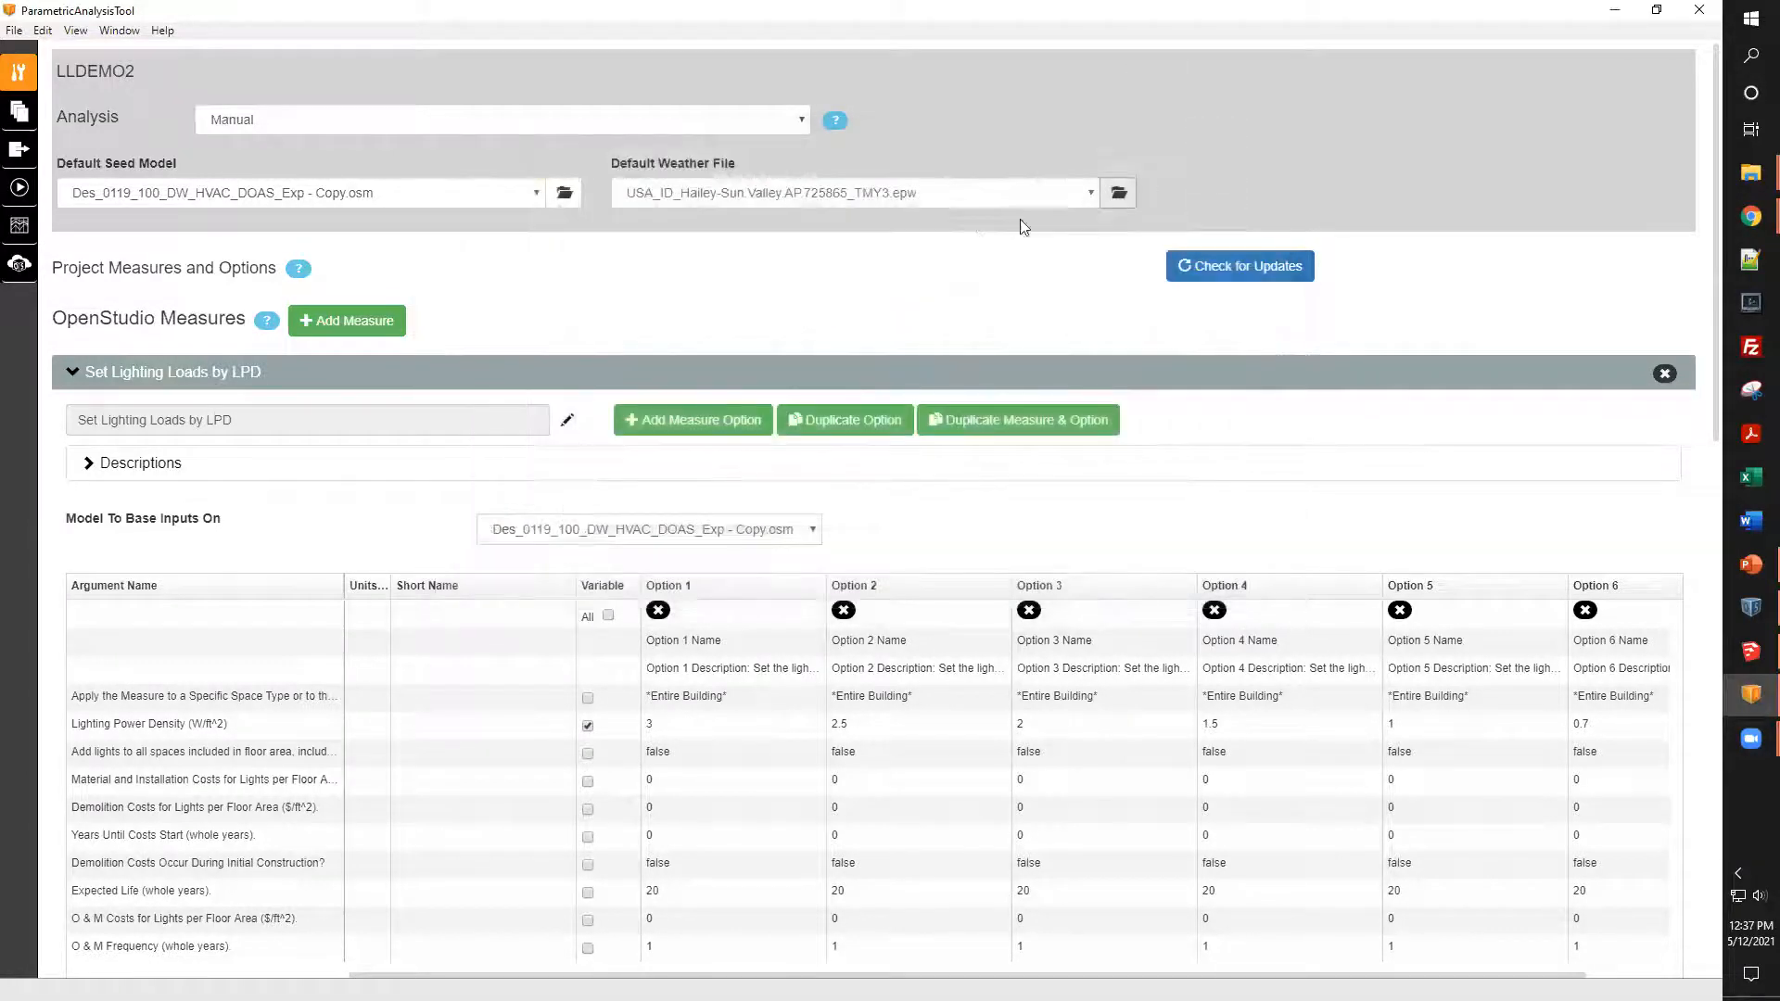
pyautogui.click(1084, 196)
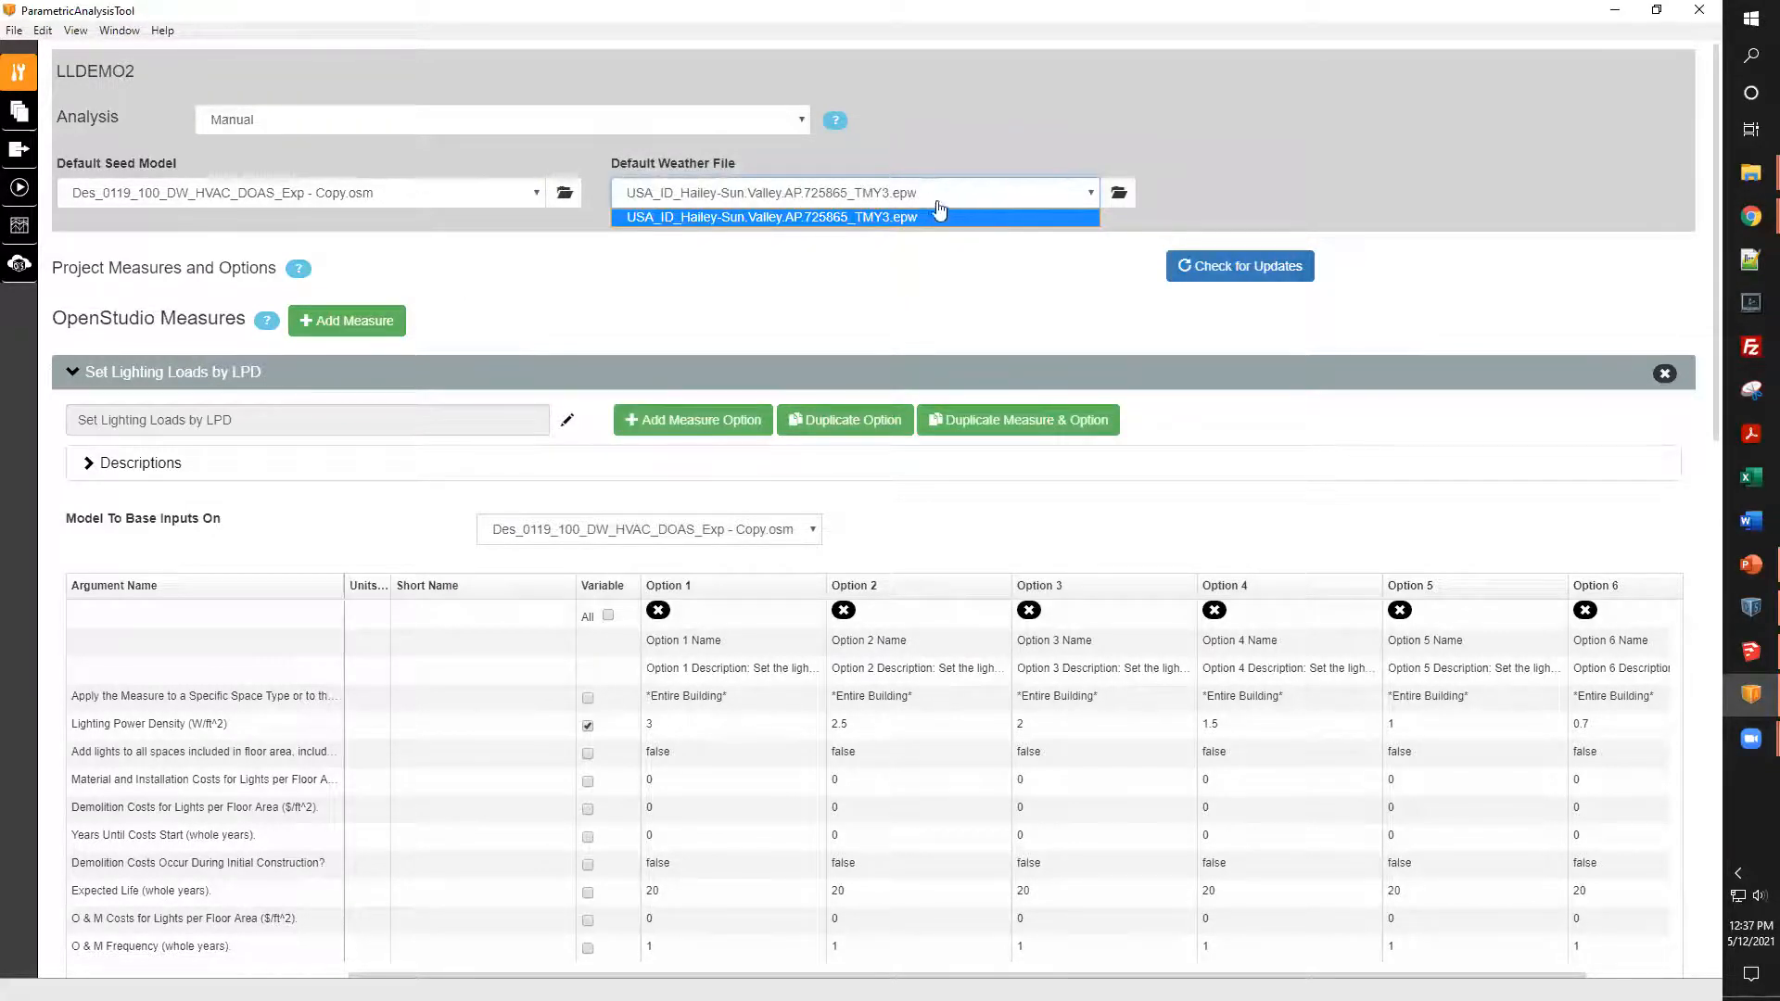
pyautogui.click(862, 298)
# - Collapse the Set Lighting Loads by LPD and OpenStudio Results measures
pyautogui.scroll(-1, 484, 323)
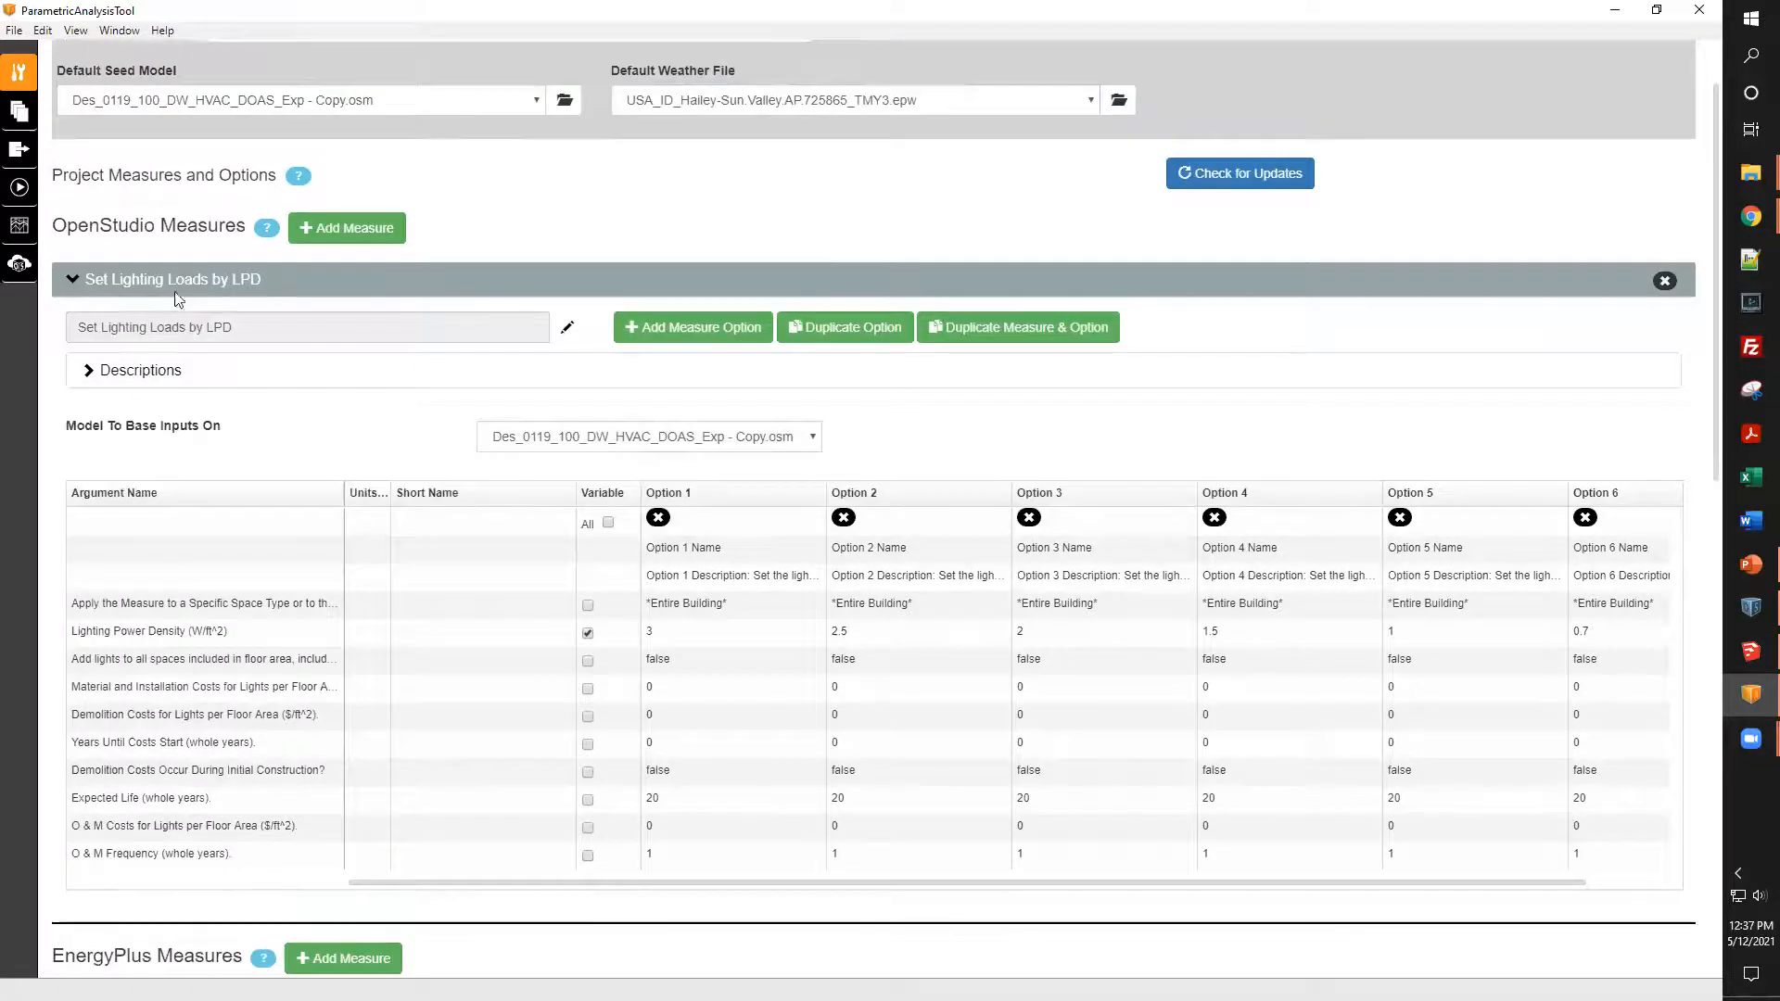
pyautogui.click(72, 283)
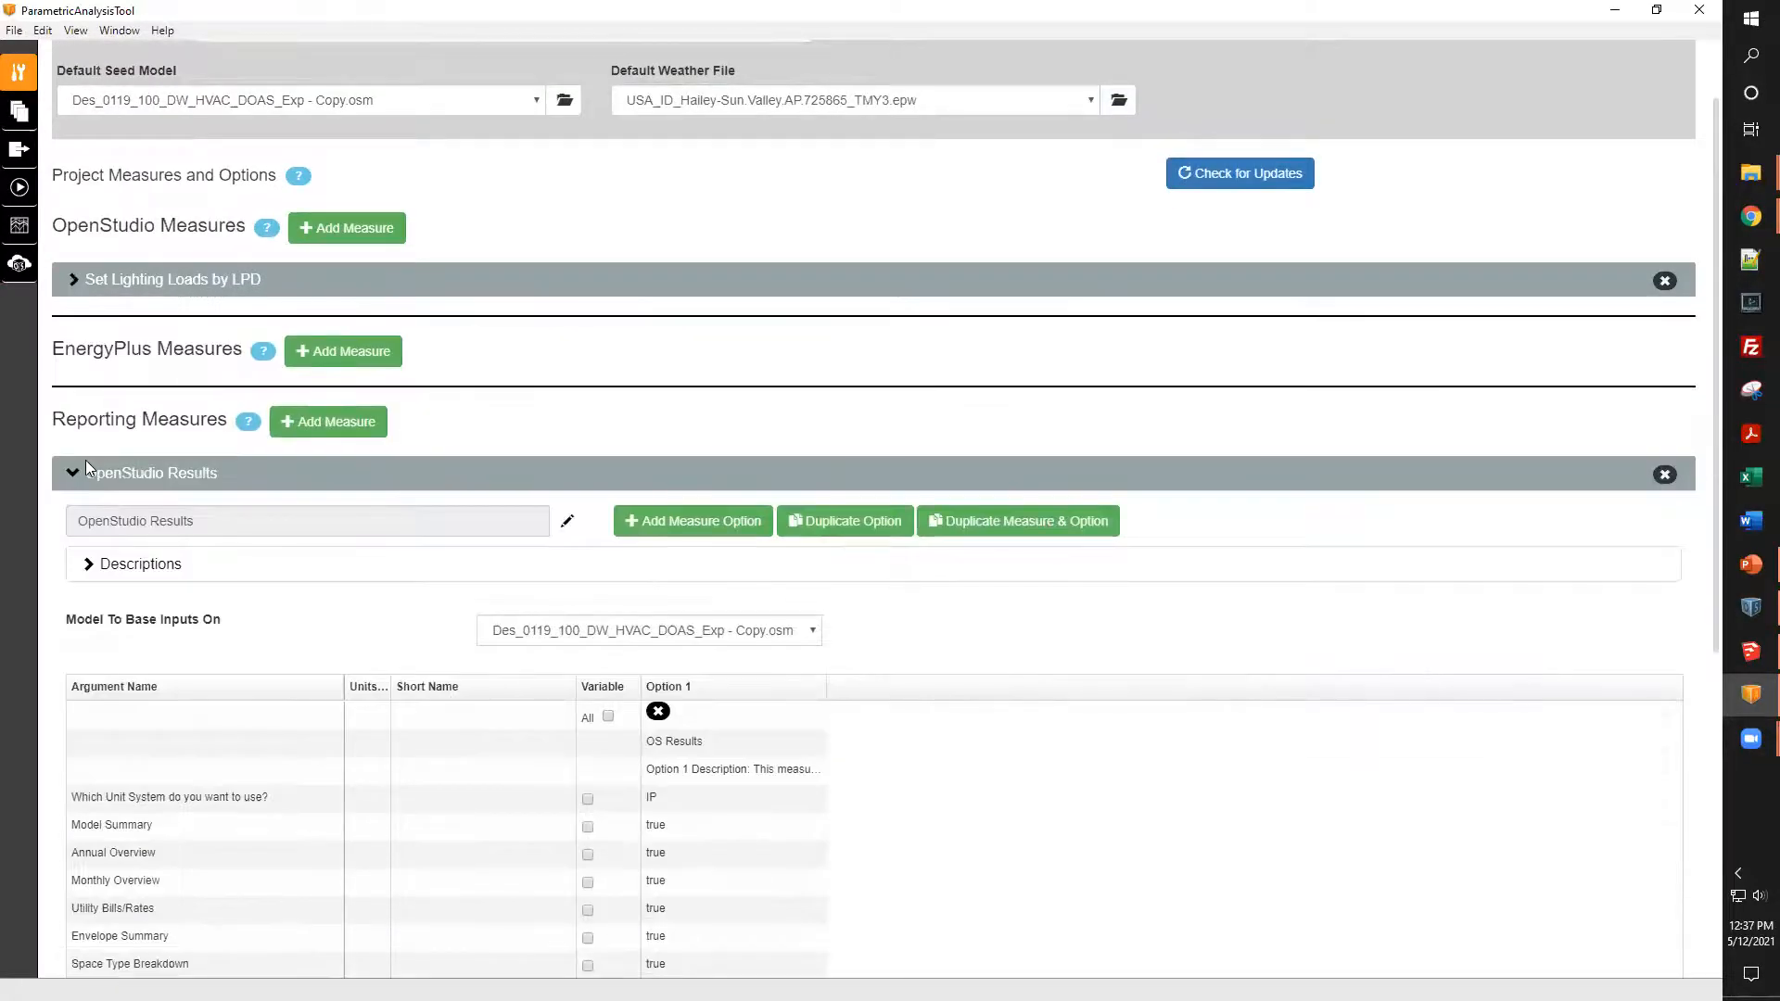
pyautogui.click(69, 473)
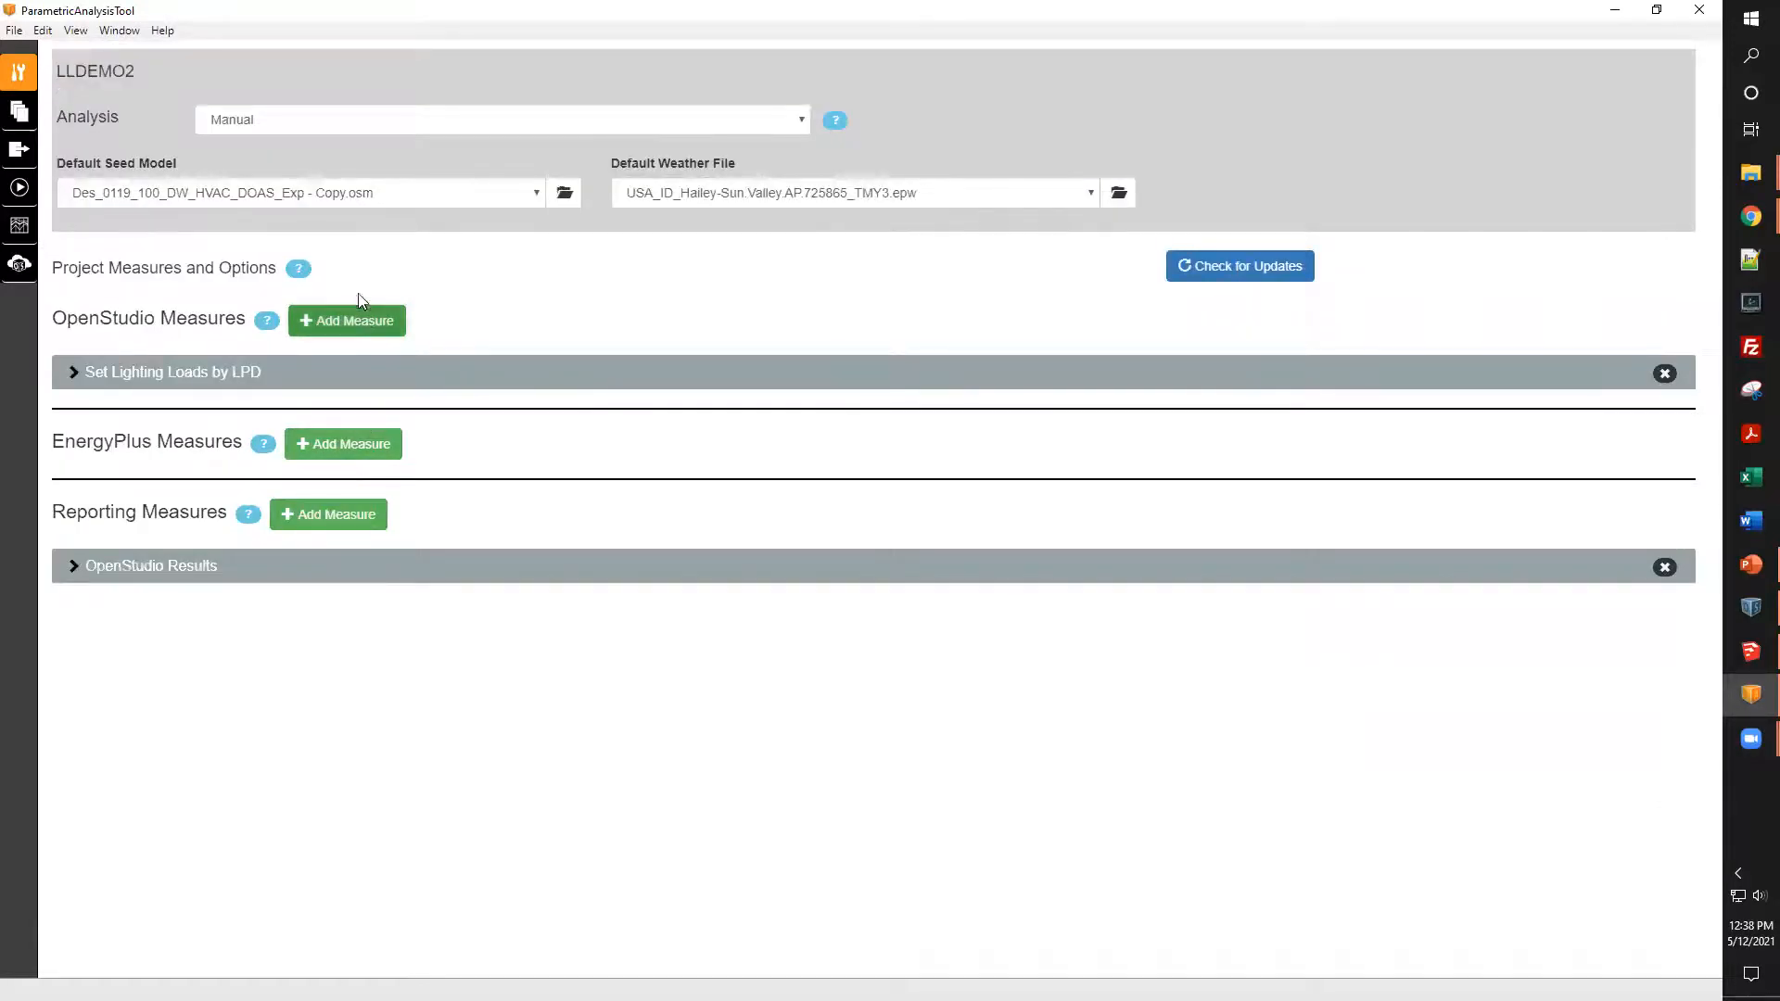
# - Open the Measure Library for adding an OpenStudio measure and filter it to BCL (Online) measures only
pyautogui.click(362, 326)
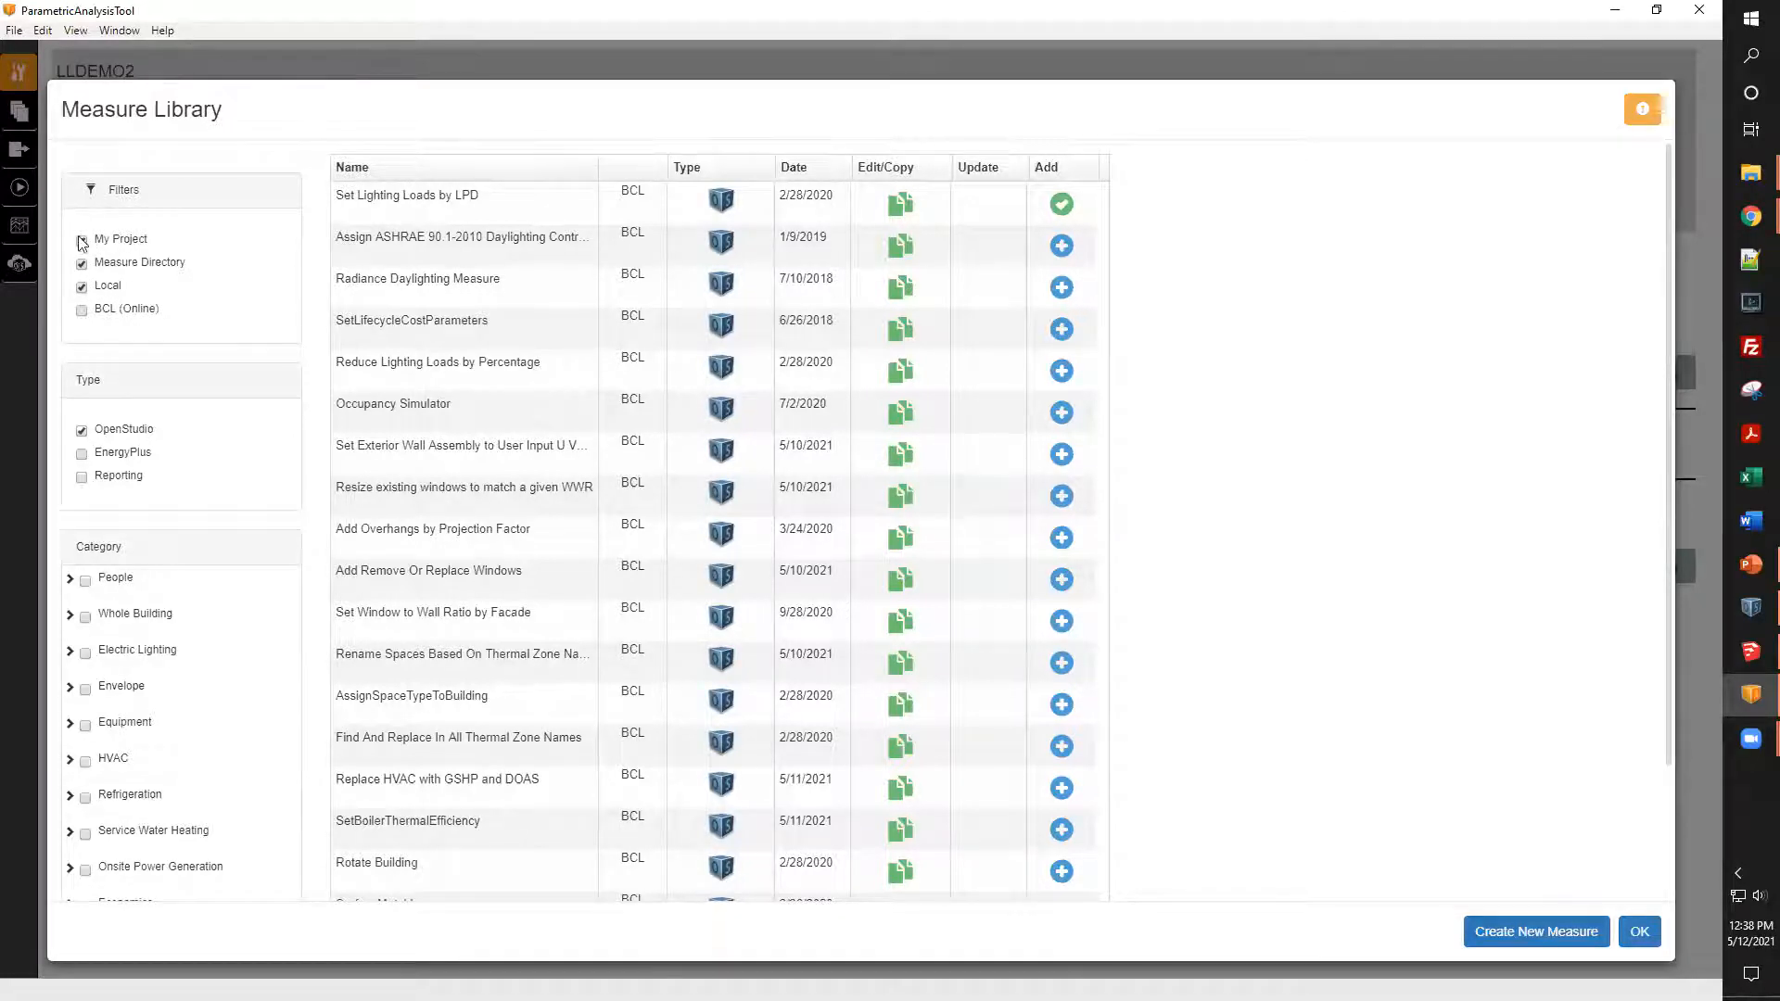
pyautogui.click(83, 314)
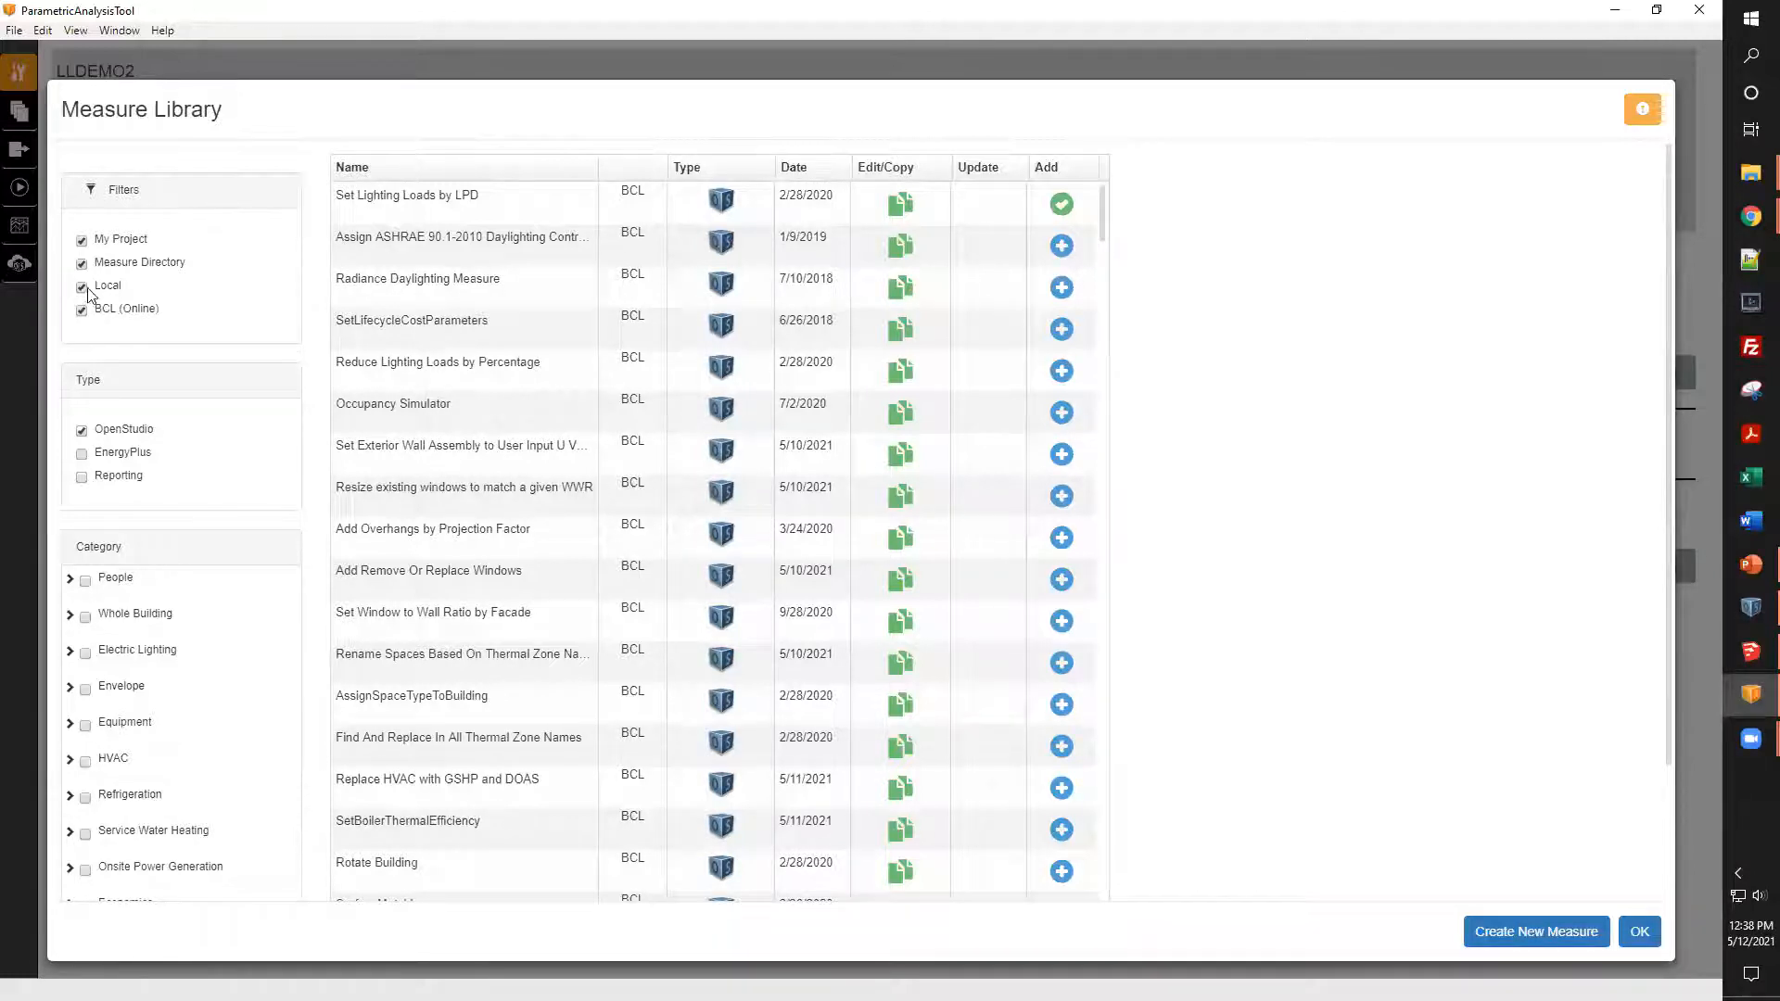
pyautogui.click(82, 287)
pyautogui.click(82, 265)
pyautogui.click(83, 242)
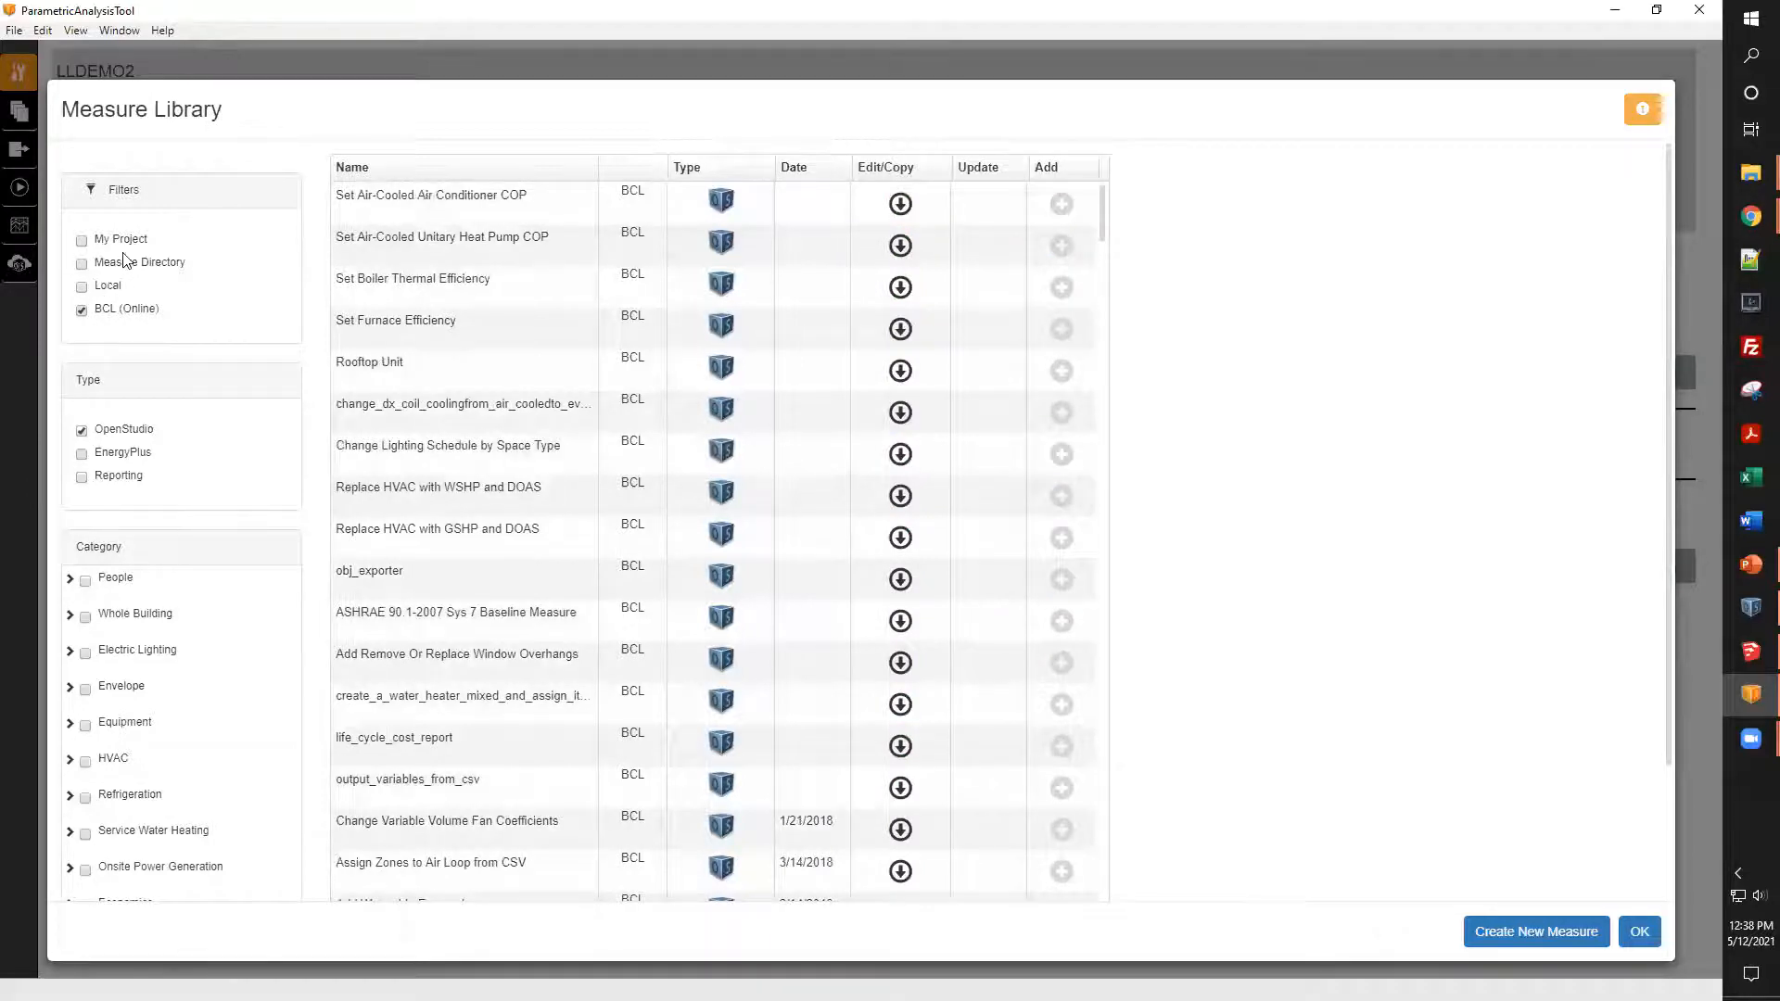
# - Look through the OpenStudio measures offered by the online Building Component Library
pyautogui.scroll(-3, 961, 435)
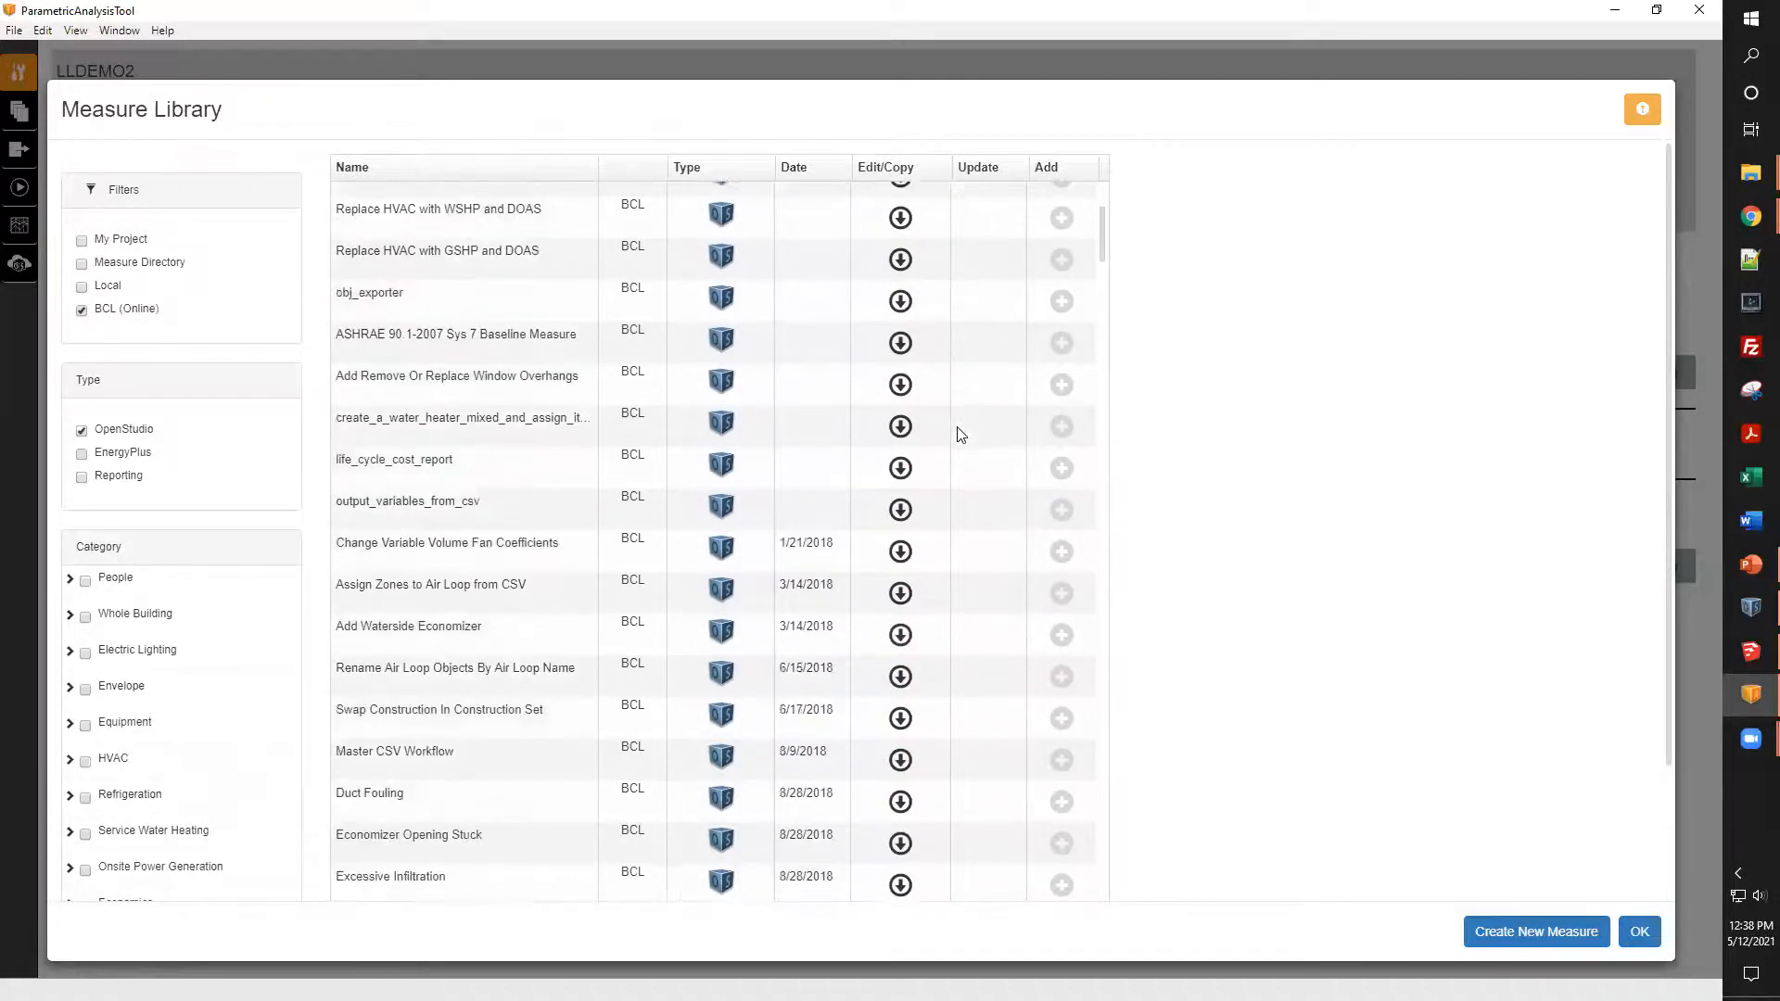
pyautogui.scroll(3, 961, 434)
pyautogui.scroll(-10, 960, 432)
pyautogui.scroll(-8, 959, 430)
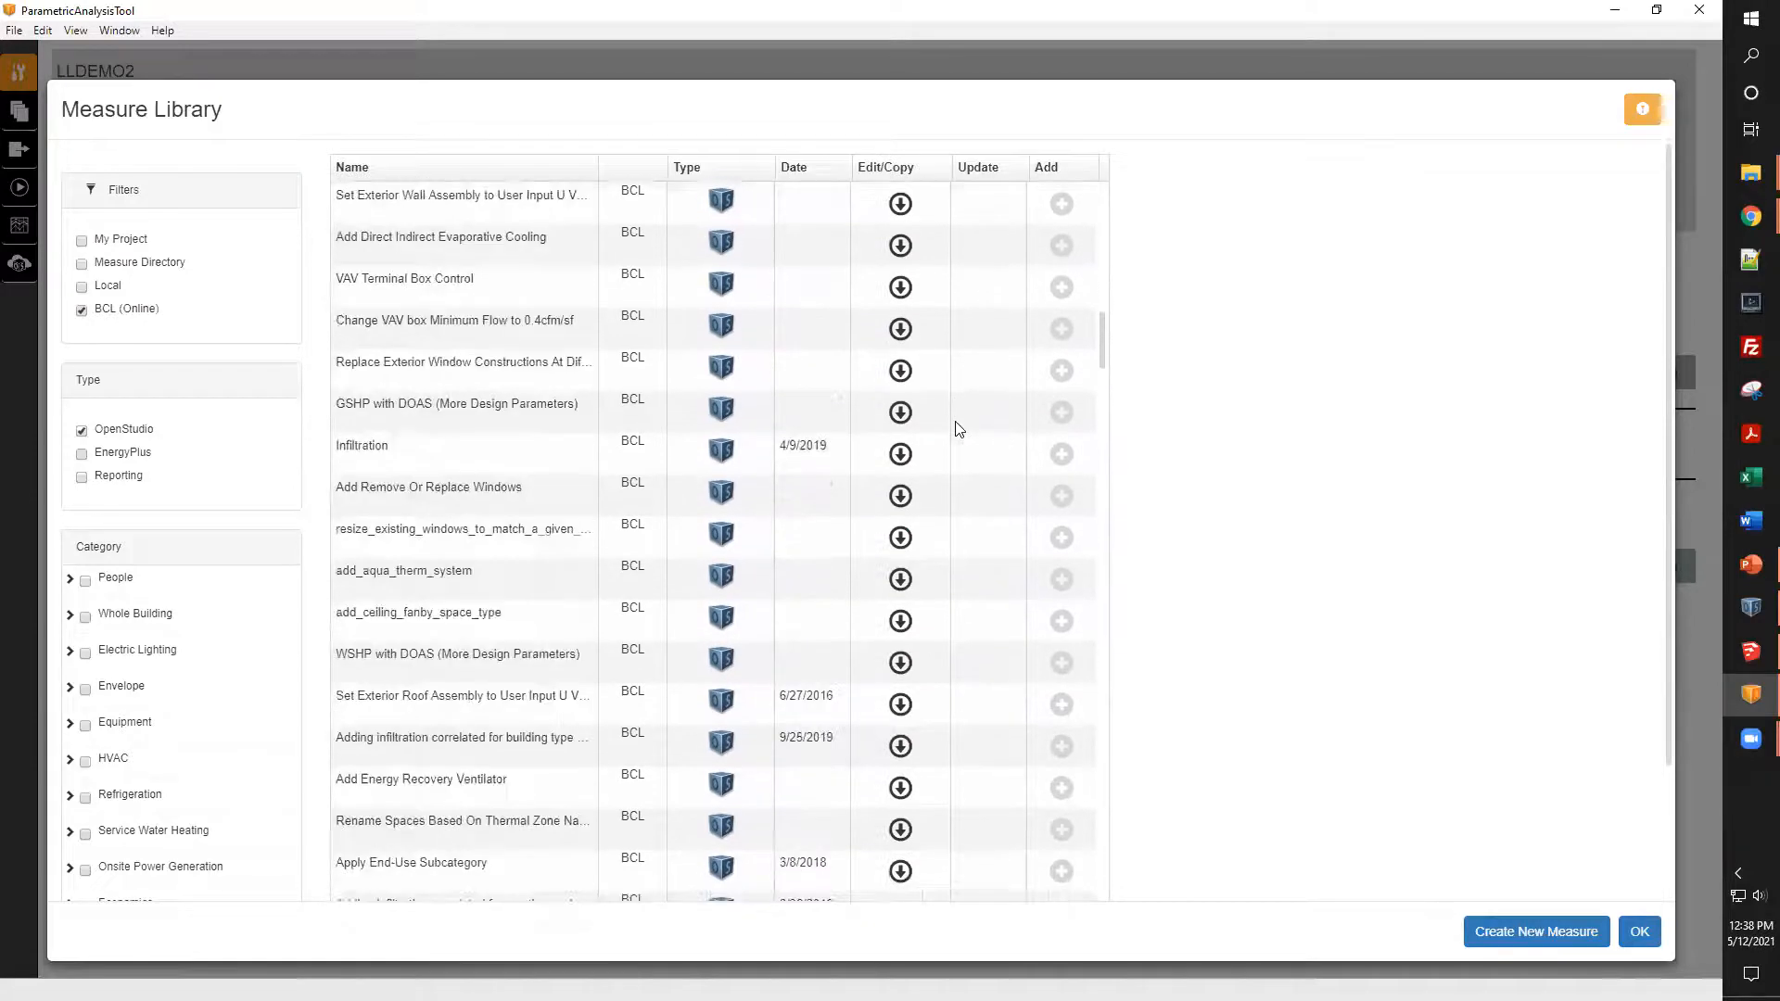
pyautogui.scroll(-6, 954, 420)
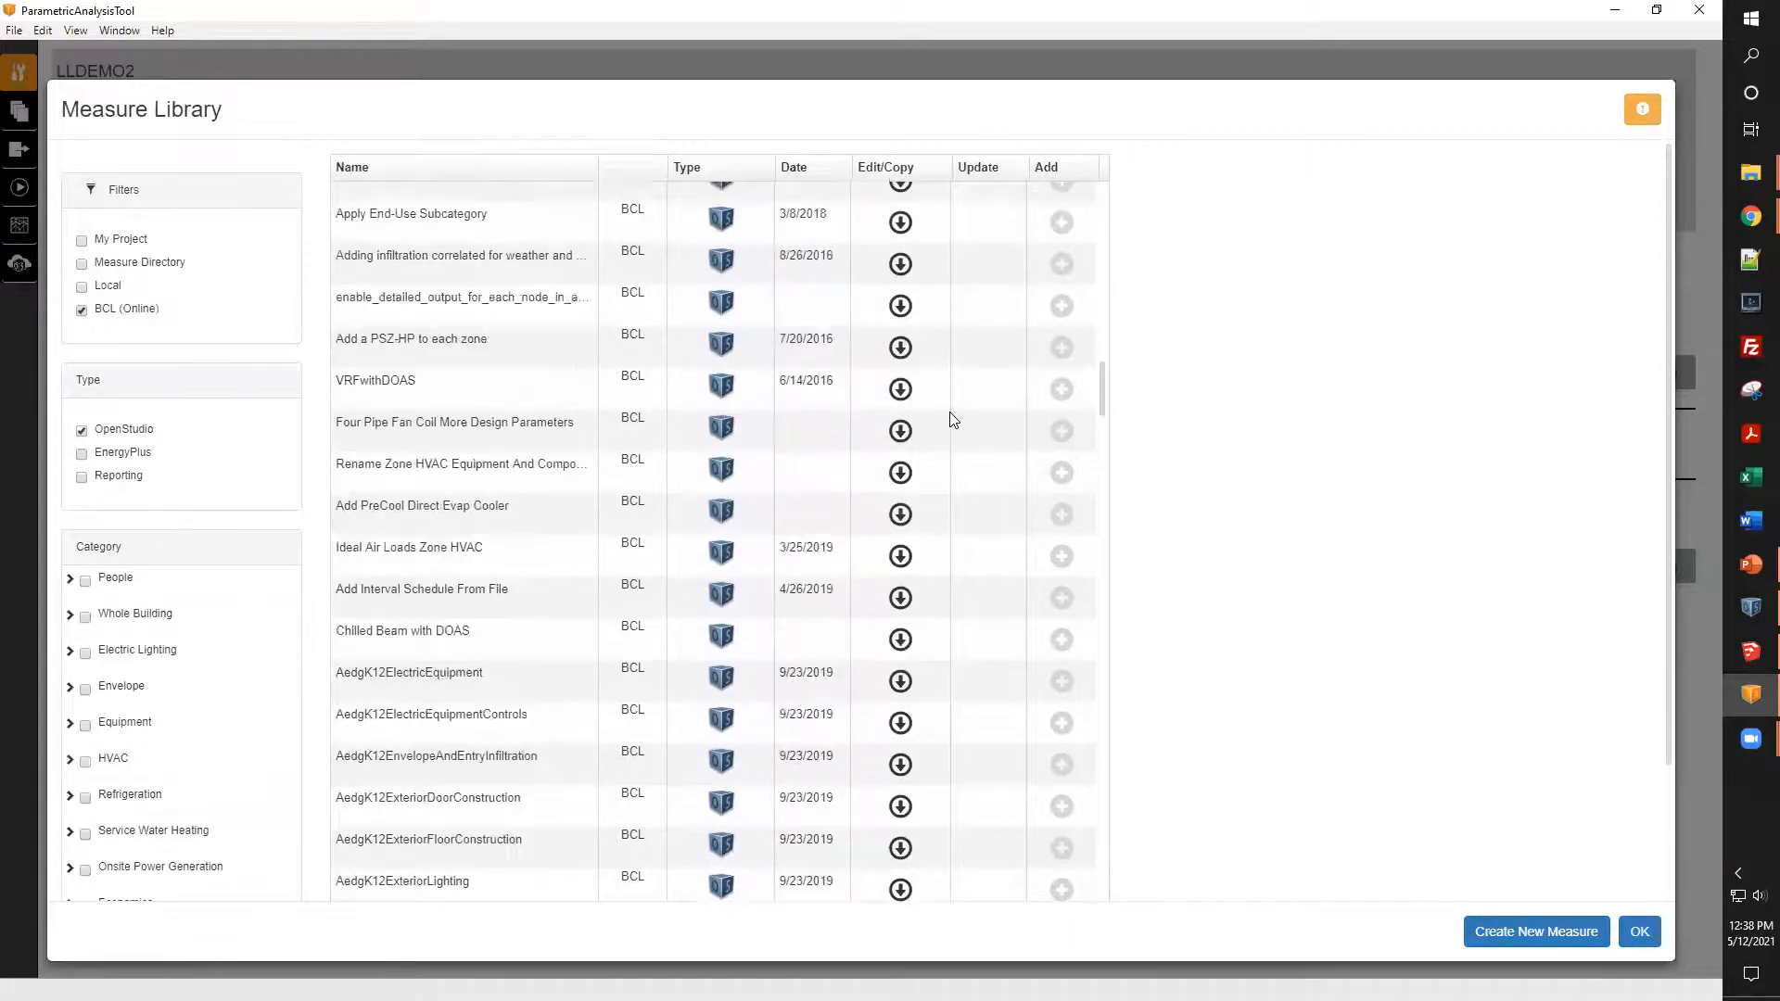
pyautogui.scroll(7, 949, 415)
pyautogui.scroll(4, 936, 409)
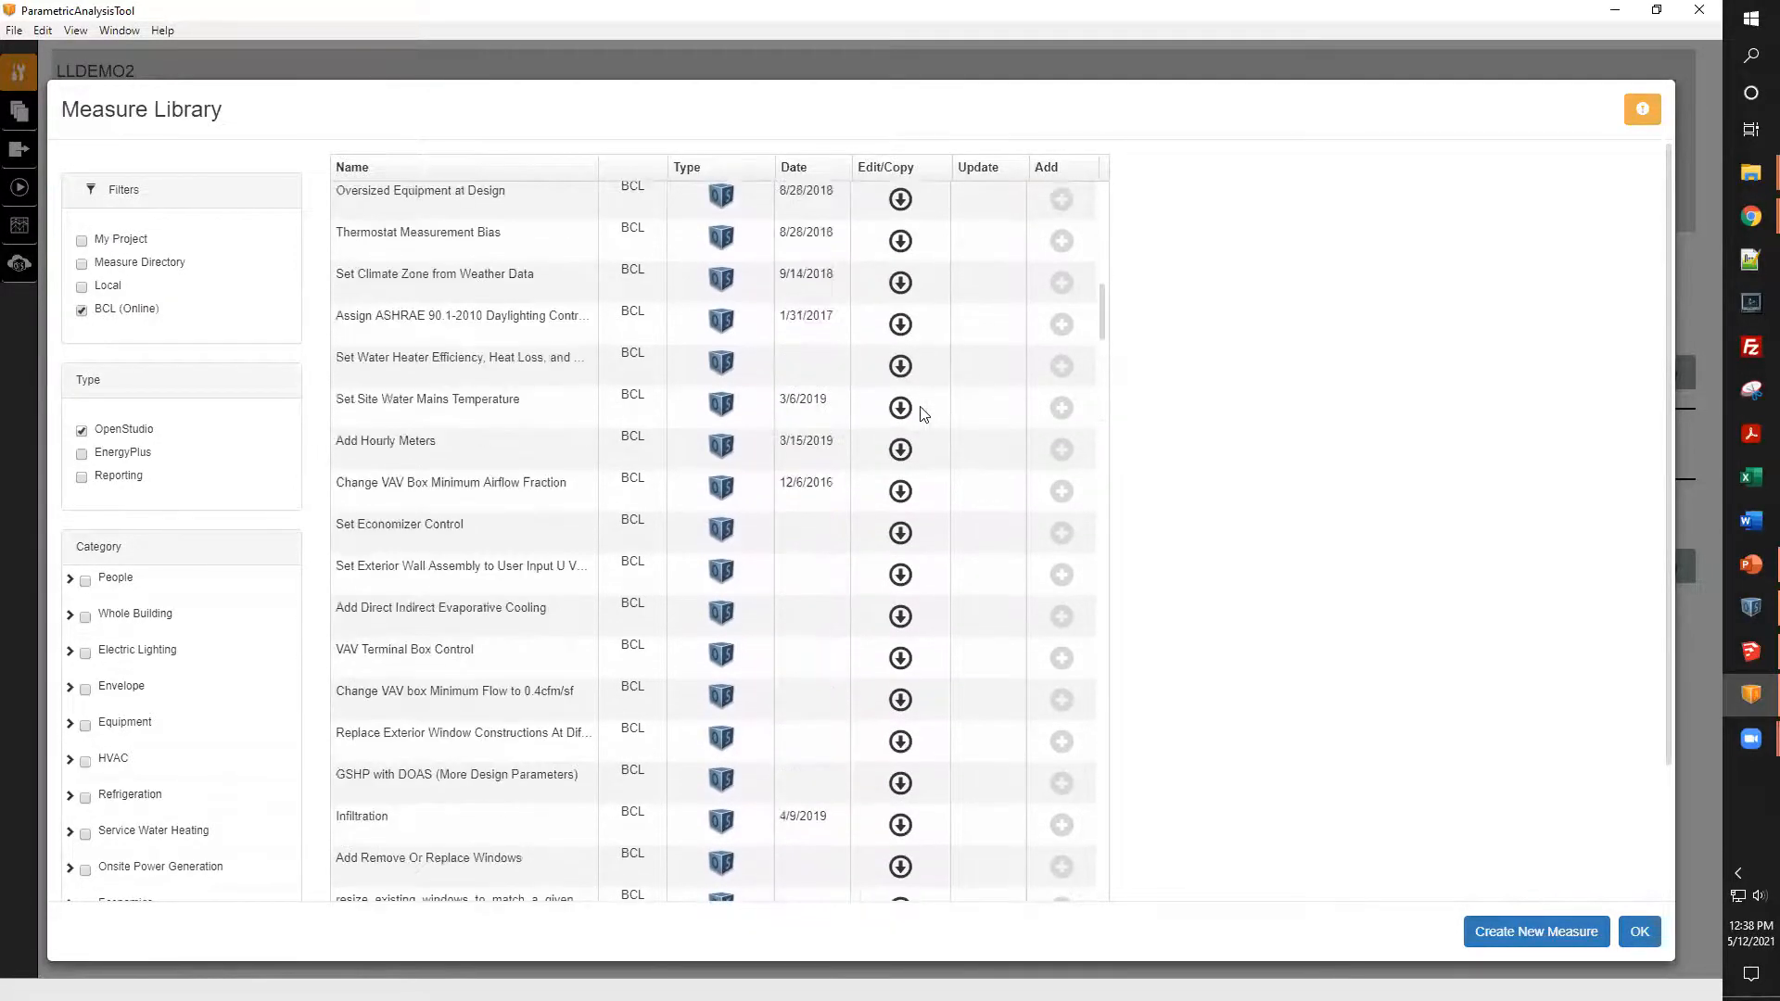
# - Try the EnergyPlus and Reporting type filters alongside OpenStudio, and clear all three types
pyautogui.click(82, 454)
pyautogui.click(81, 476)
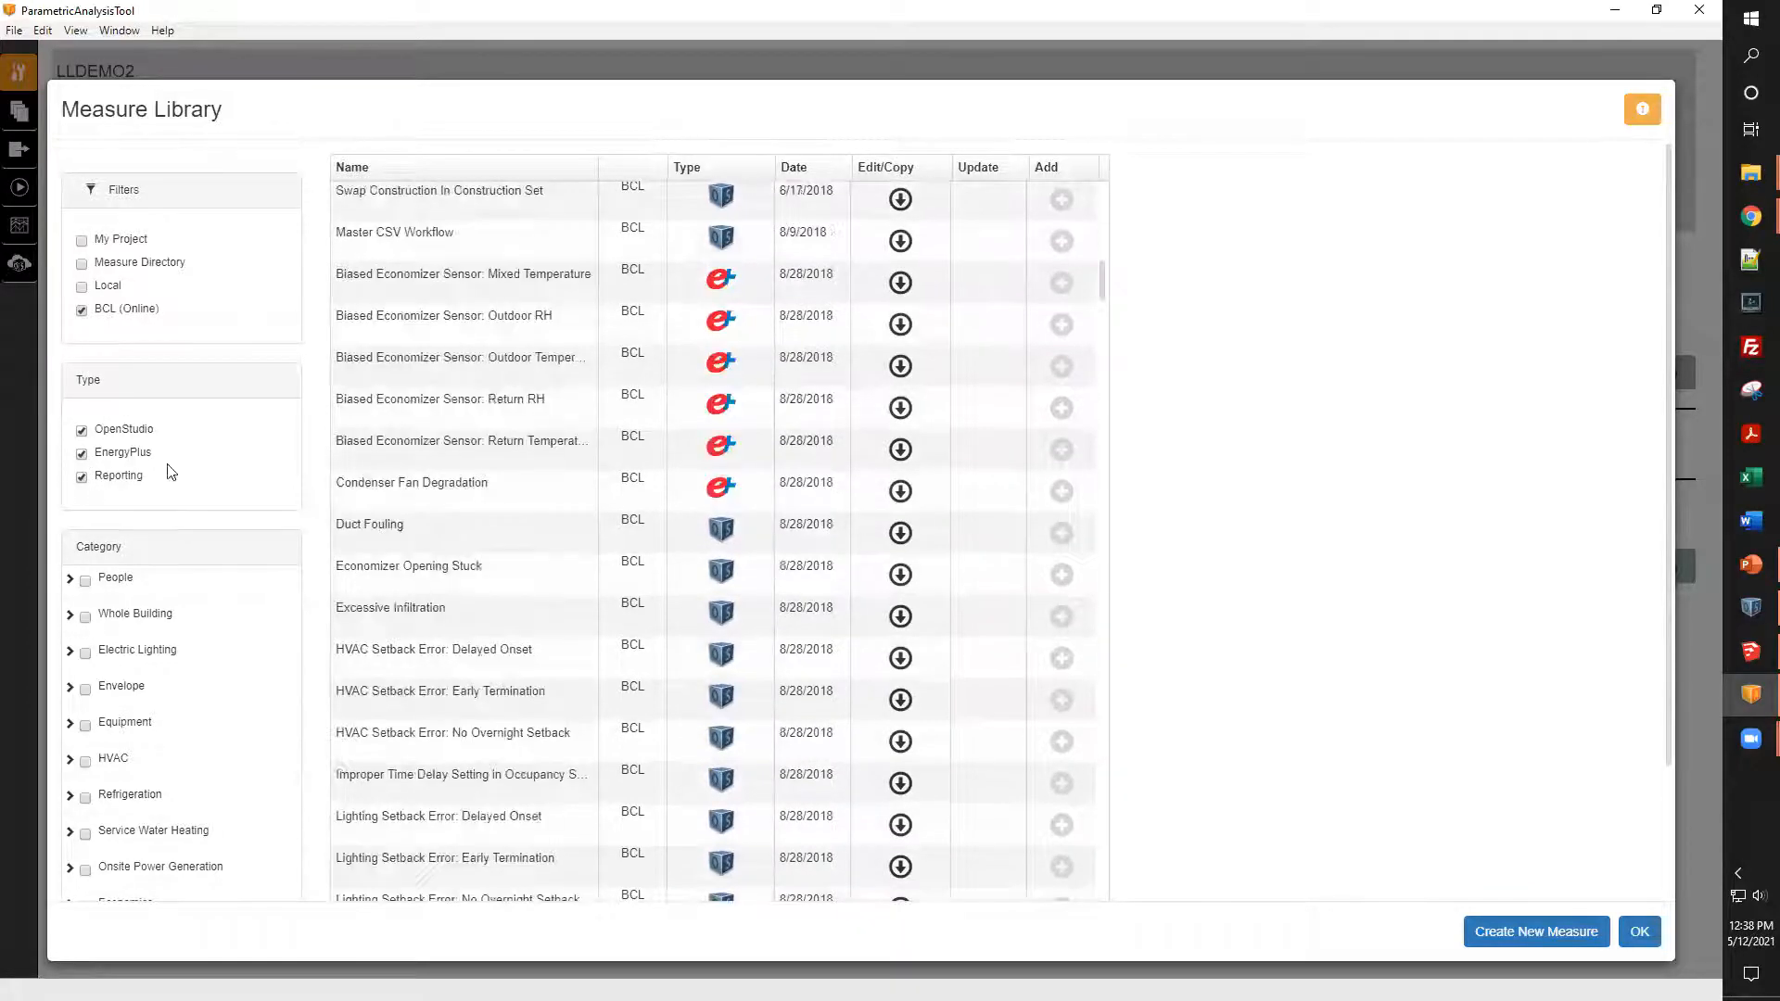
pyautogui.scroll(5, 689, 442)
pyautogui.scroll(1, 689, 443)
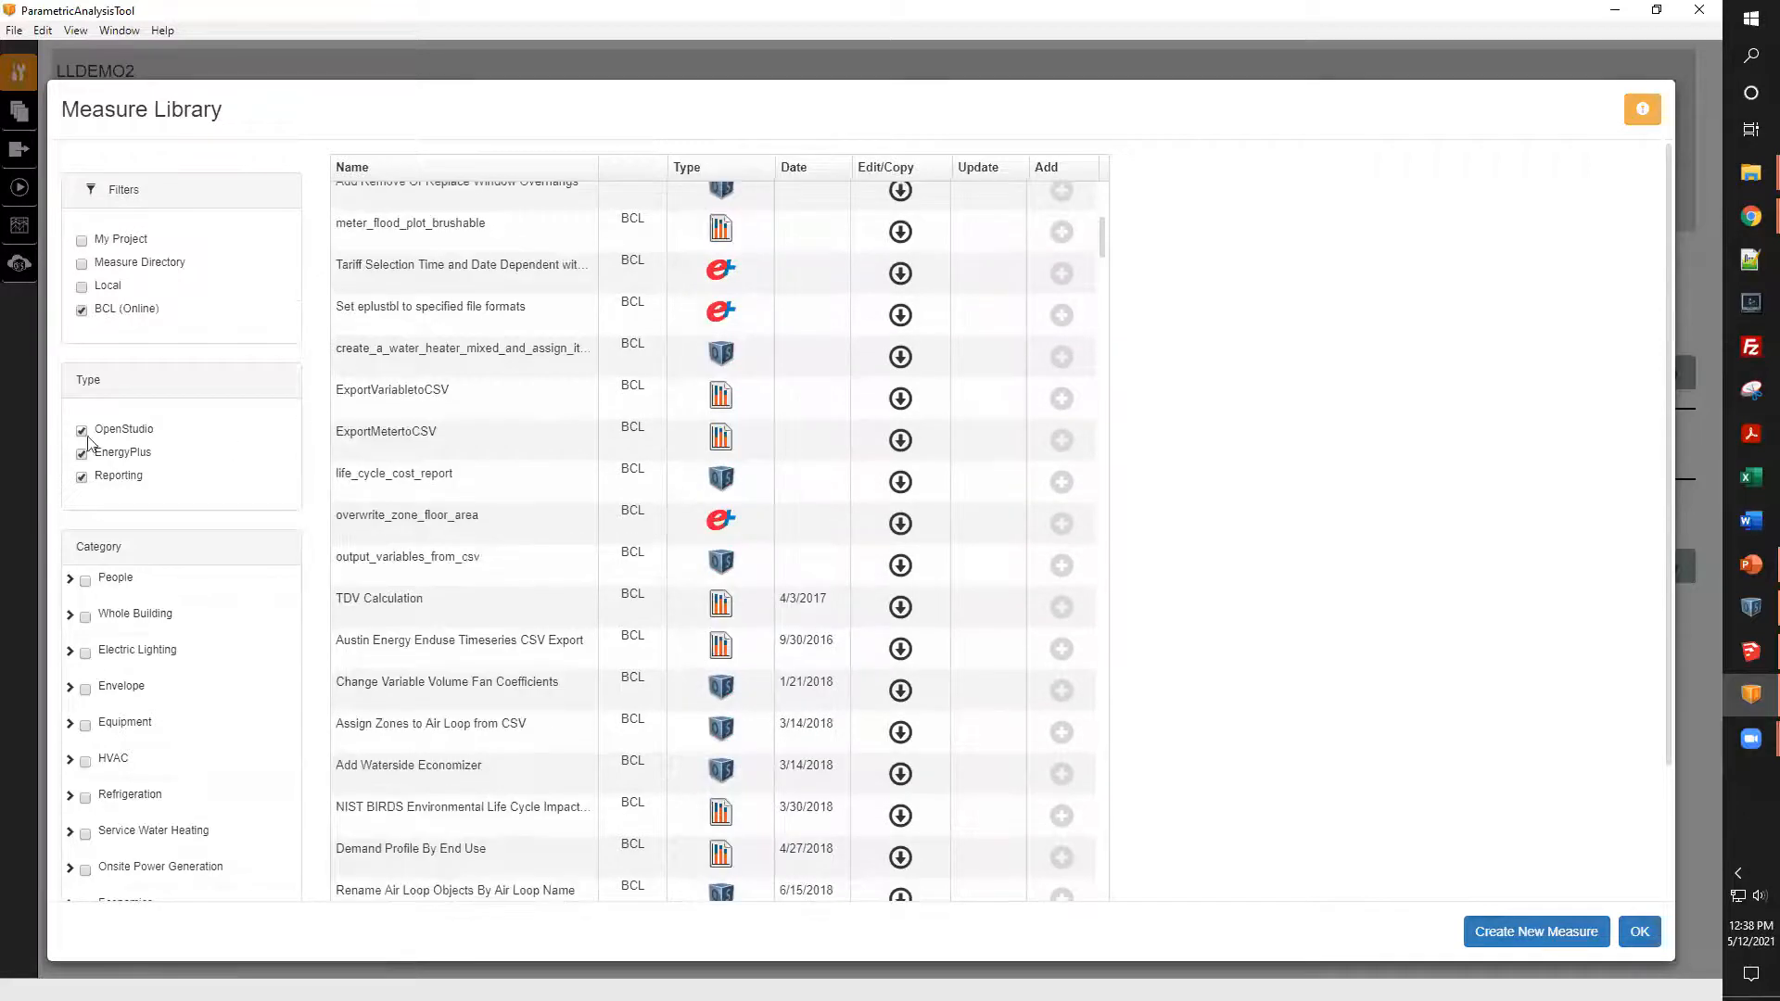
pyautogui.click(83, 454)
pyautogui.click(82, 431)
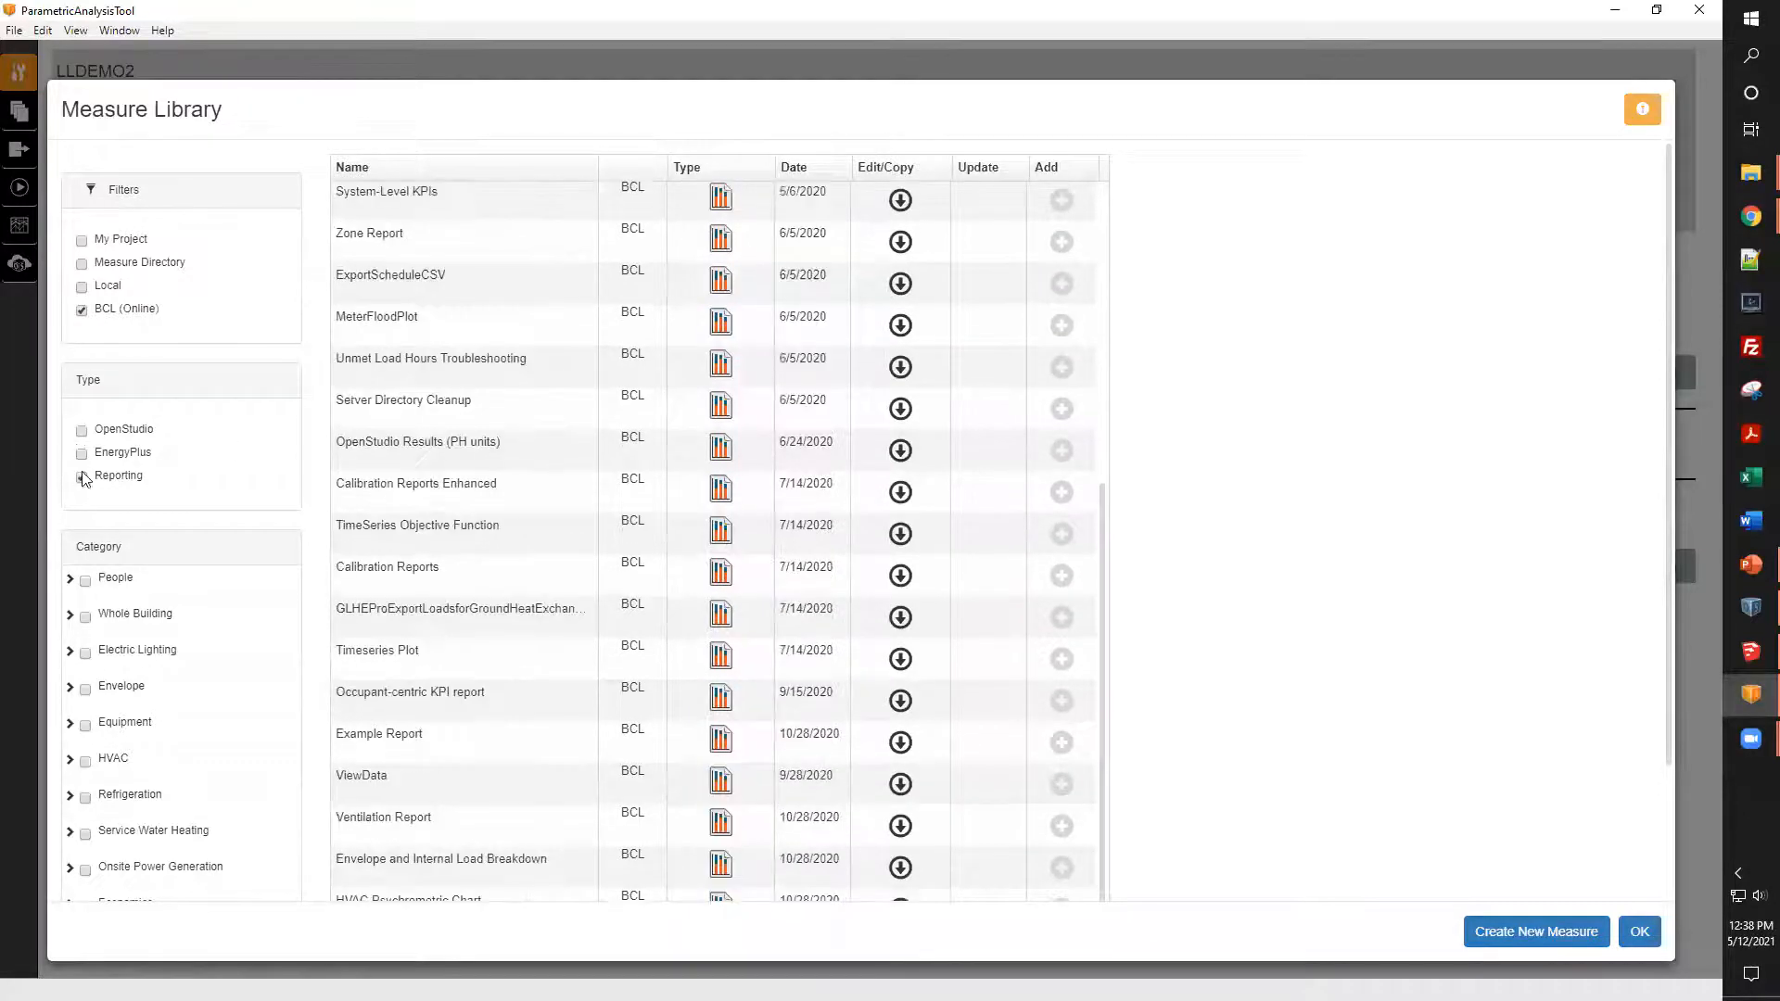
pyautogui.click(85, 477)
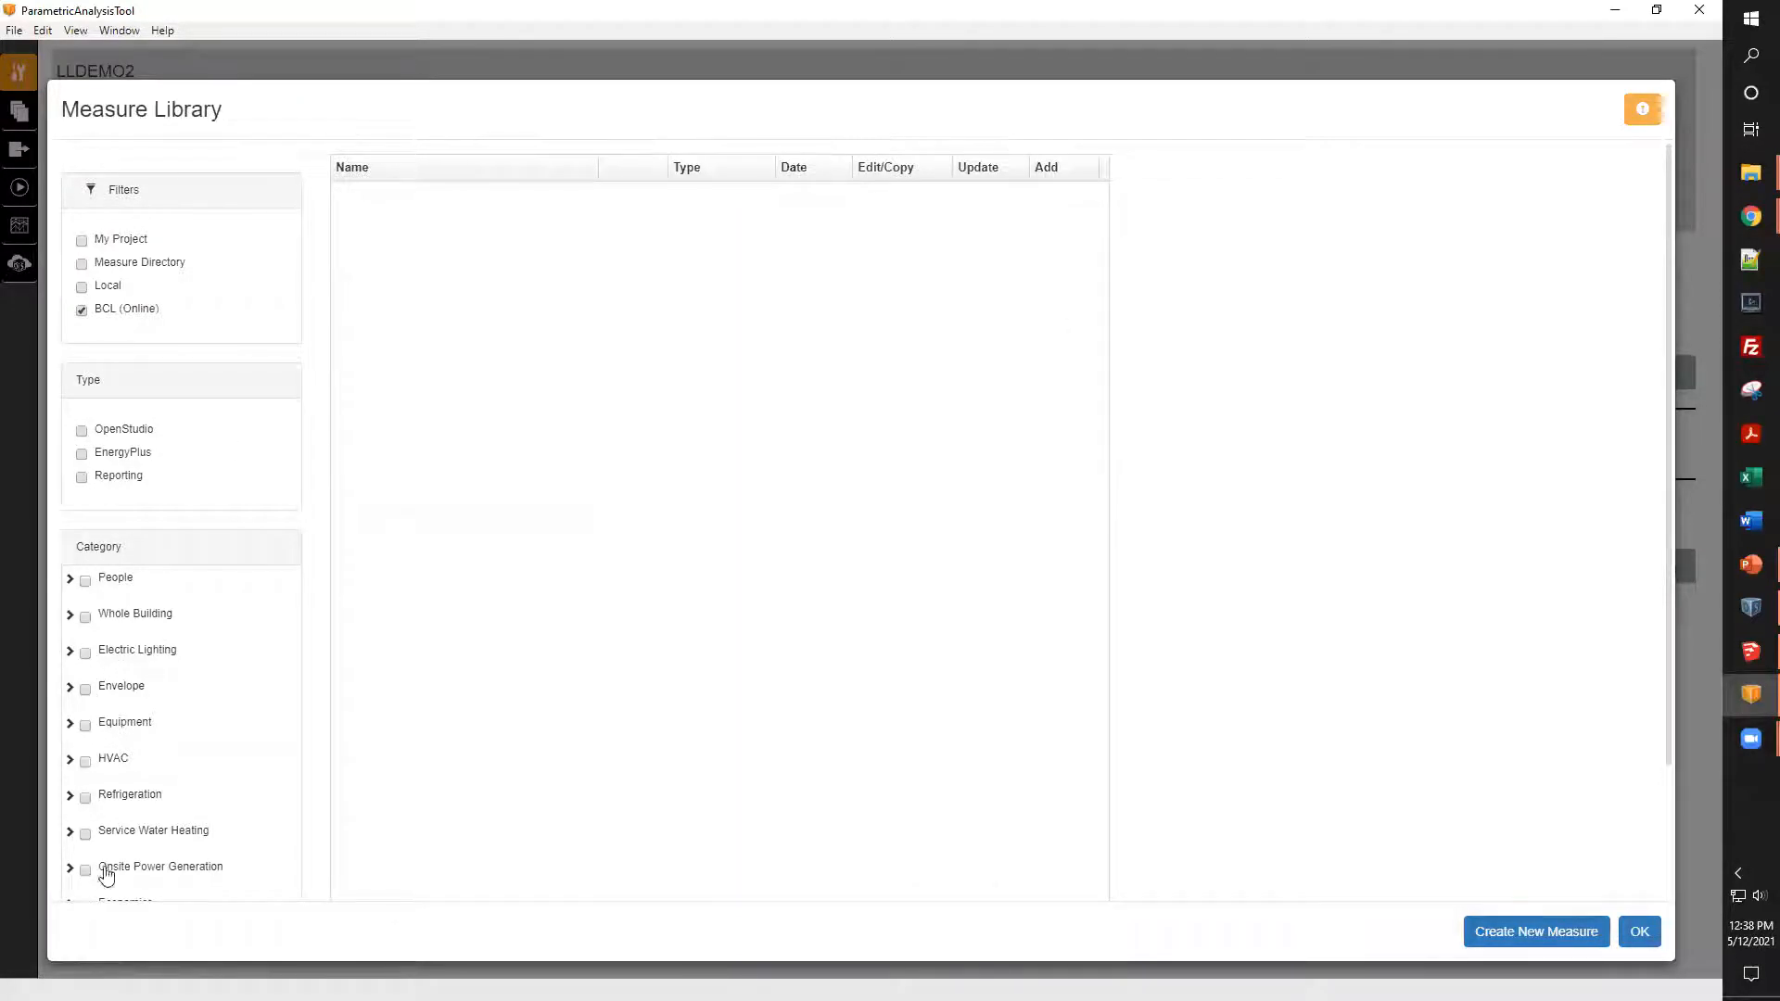
# - Filter the library to OpenStudio measures in the Whole Building category, including Space Types and Whole Building Schedules
pyautogui.scroll(-3, 139, 835)
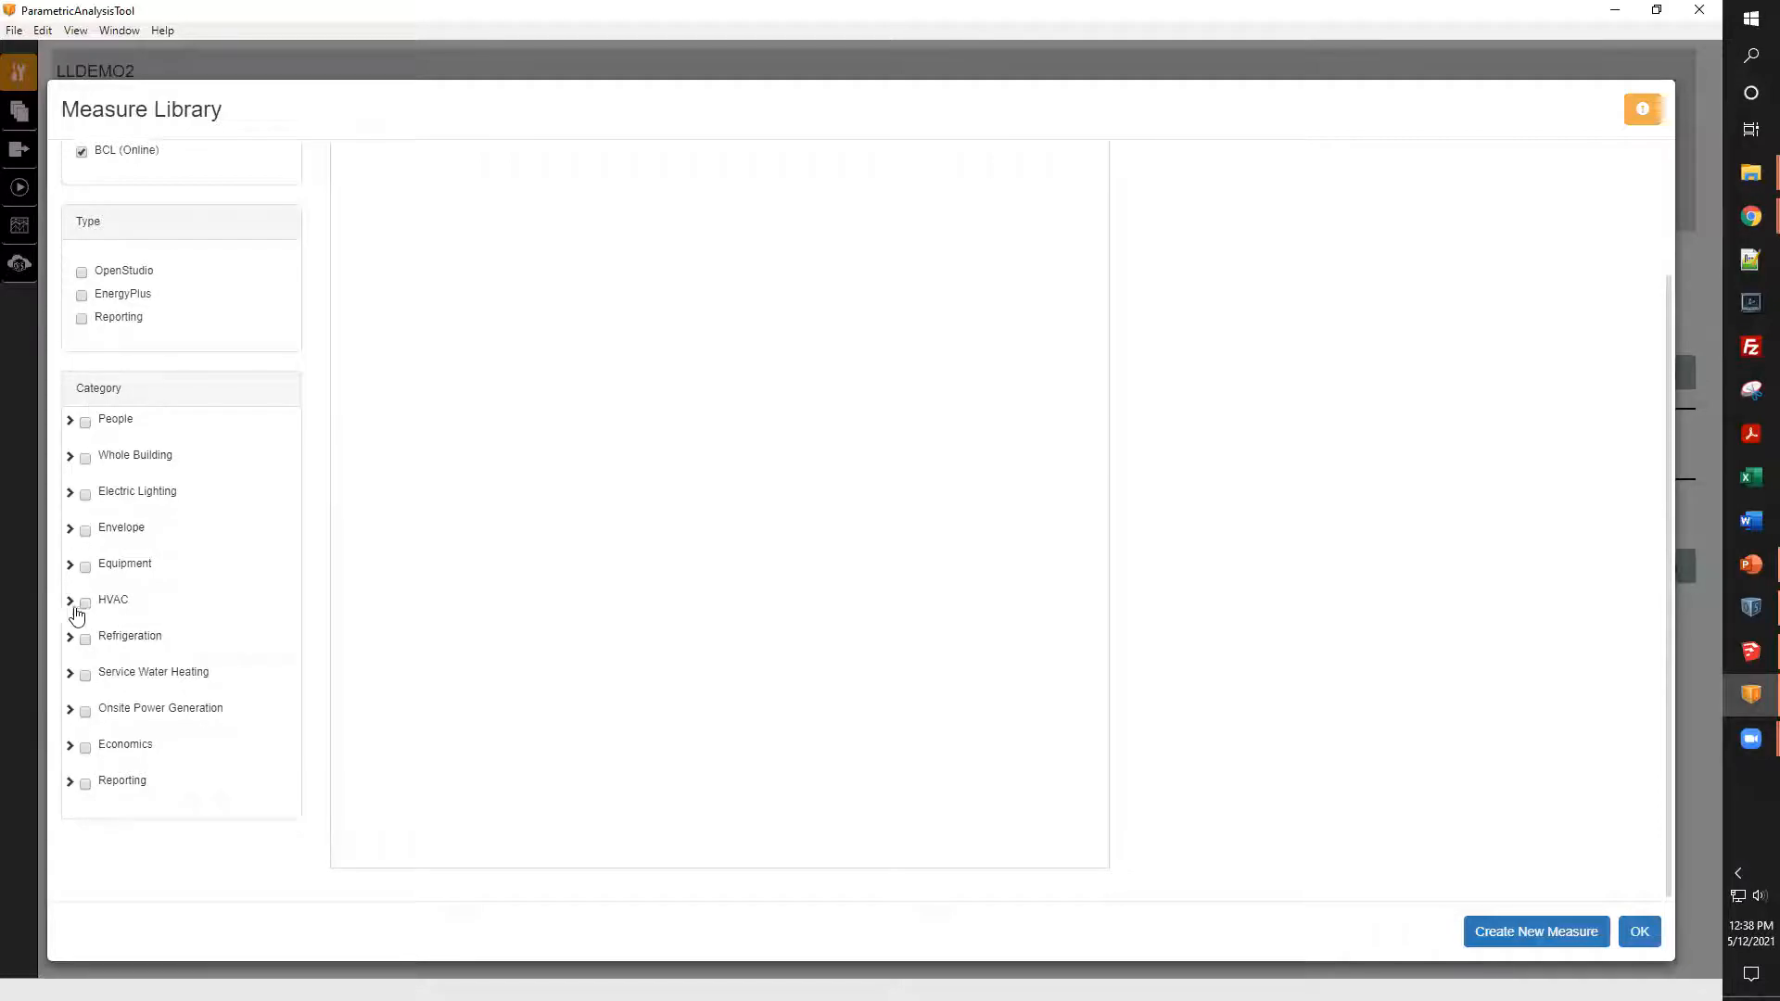
pyautogui.click(70, 455)
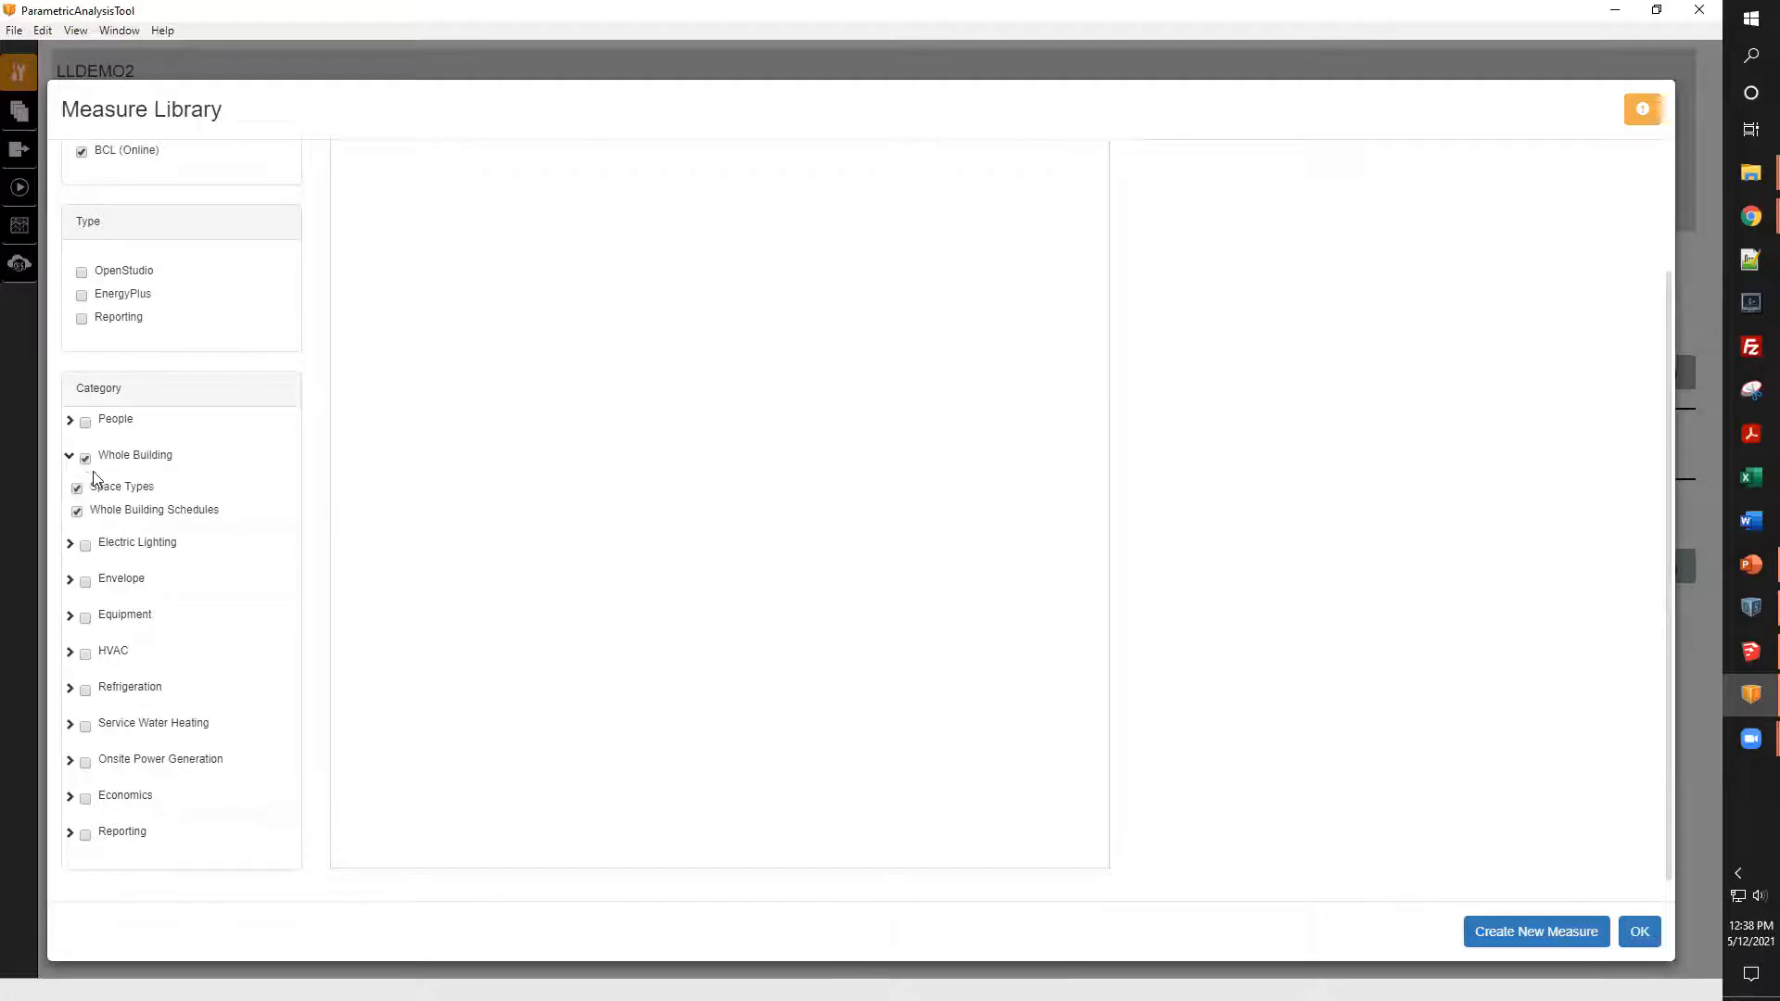
pyautogui.click(85, 458)
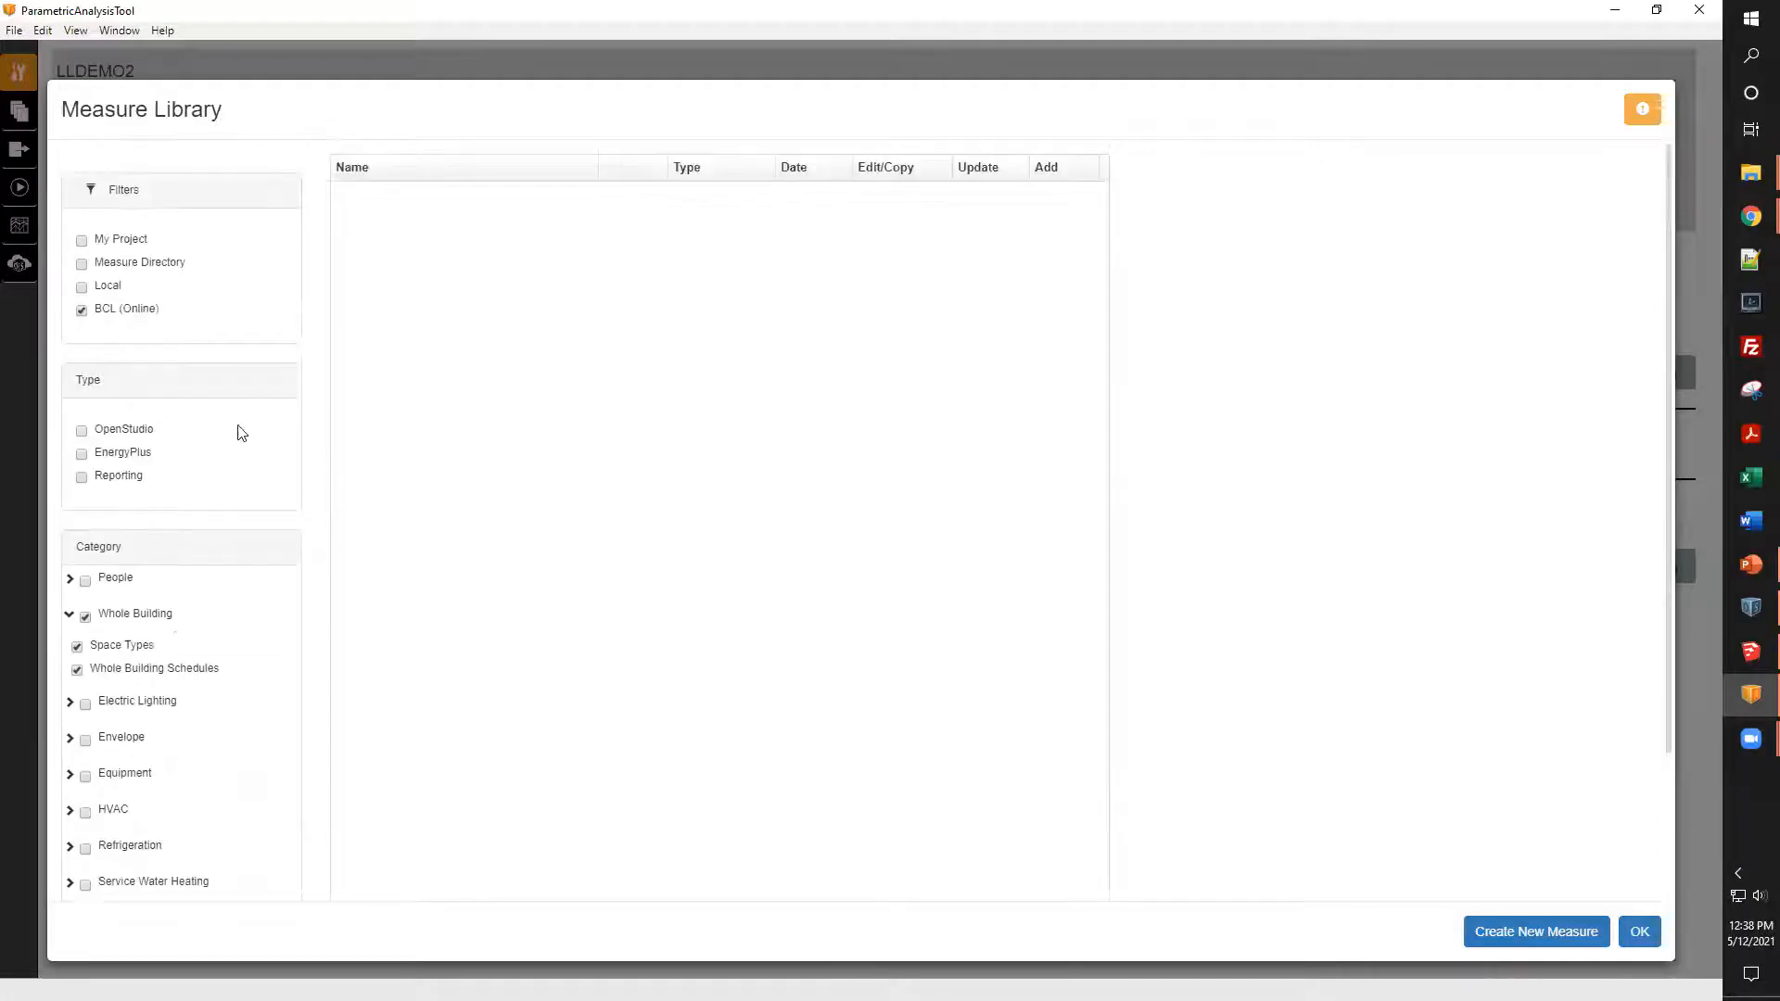
pyautogui.click(112, 430)
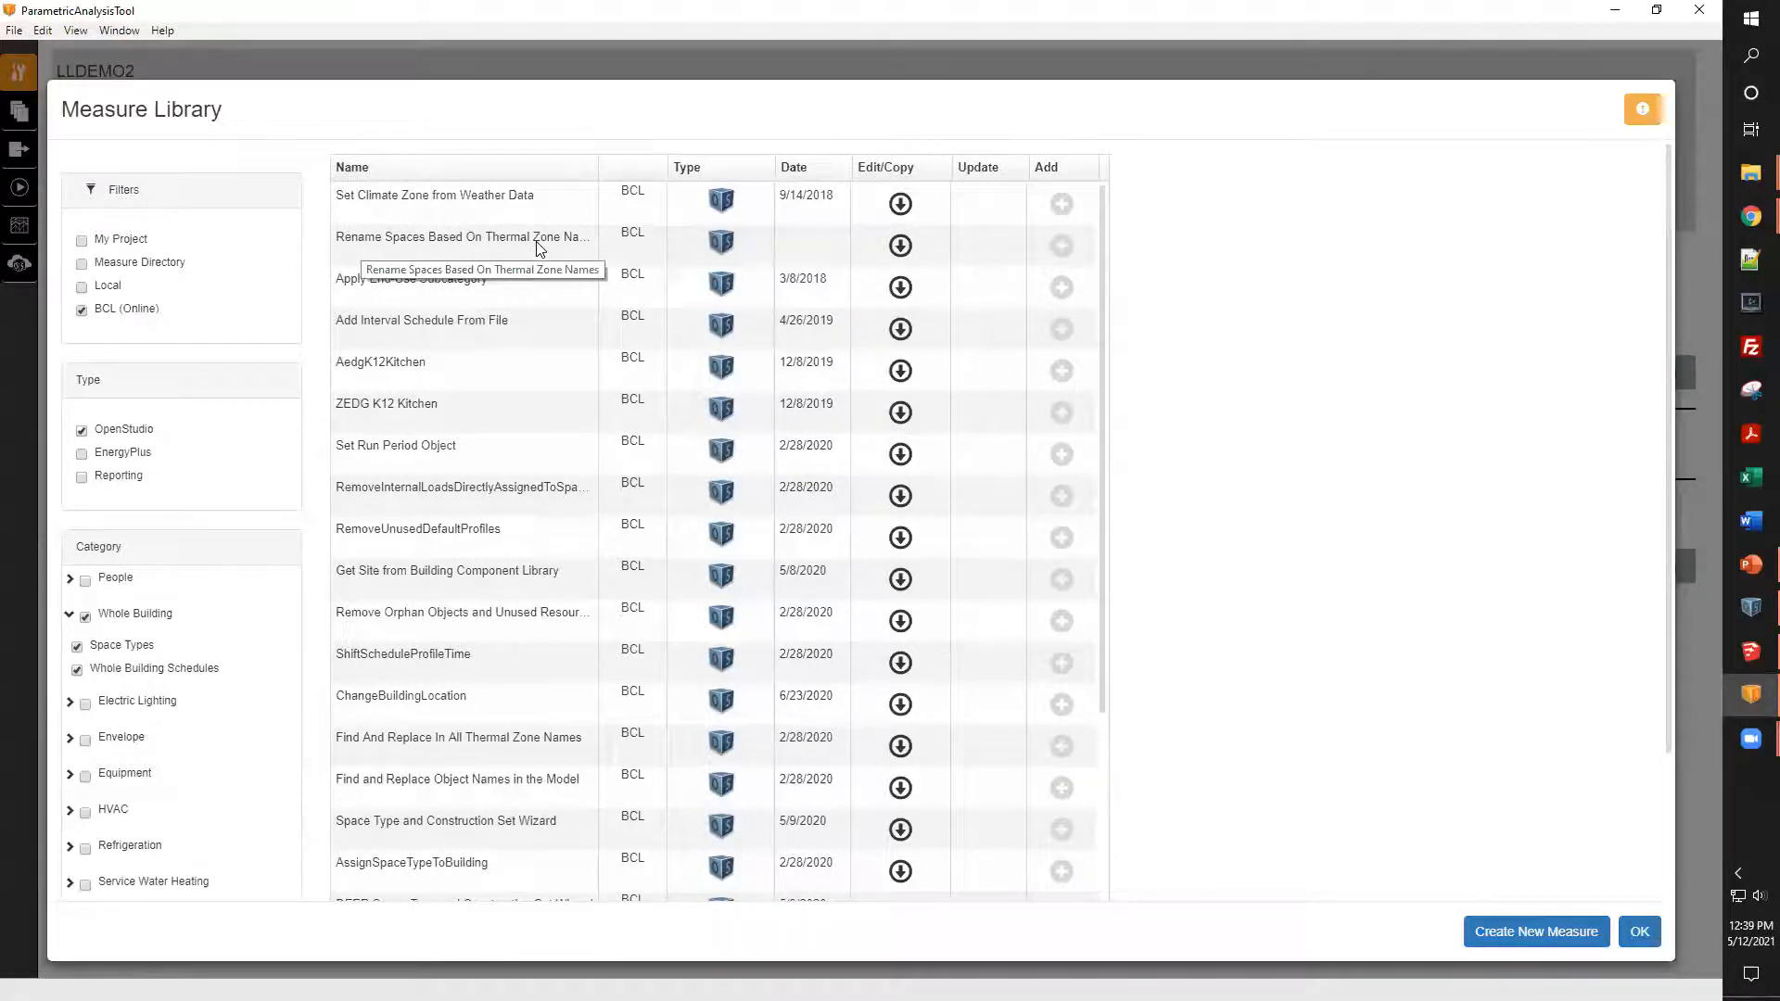
# - Review the list of online Whole Building measures of the OpenStudio type
pyautogui.scroll(-1, 472, 371)
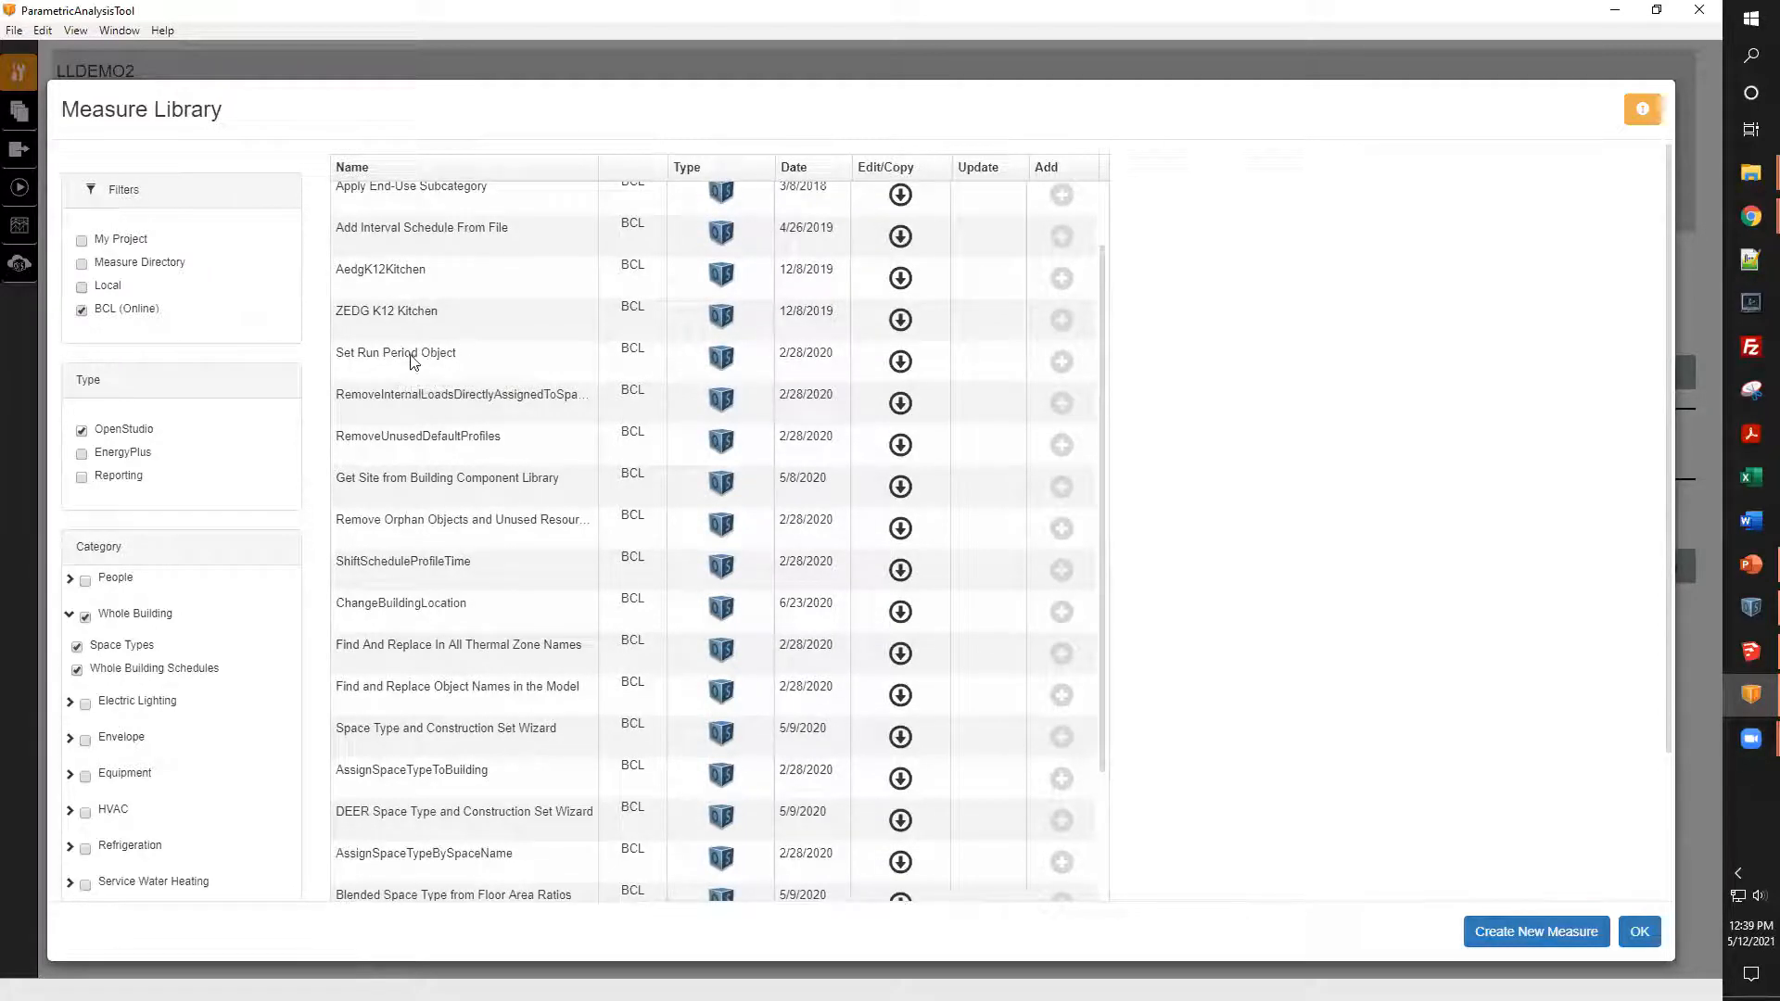
pyautogui.scroll(-1, 556, 408)
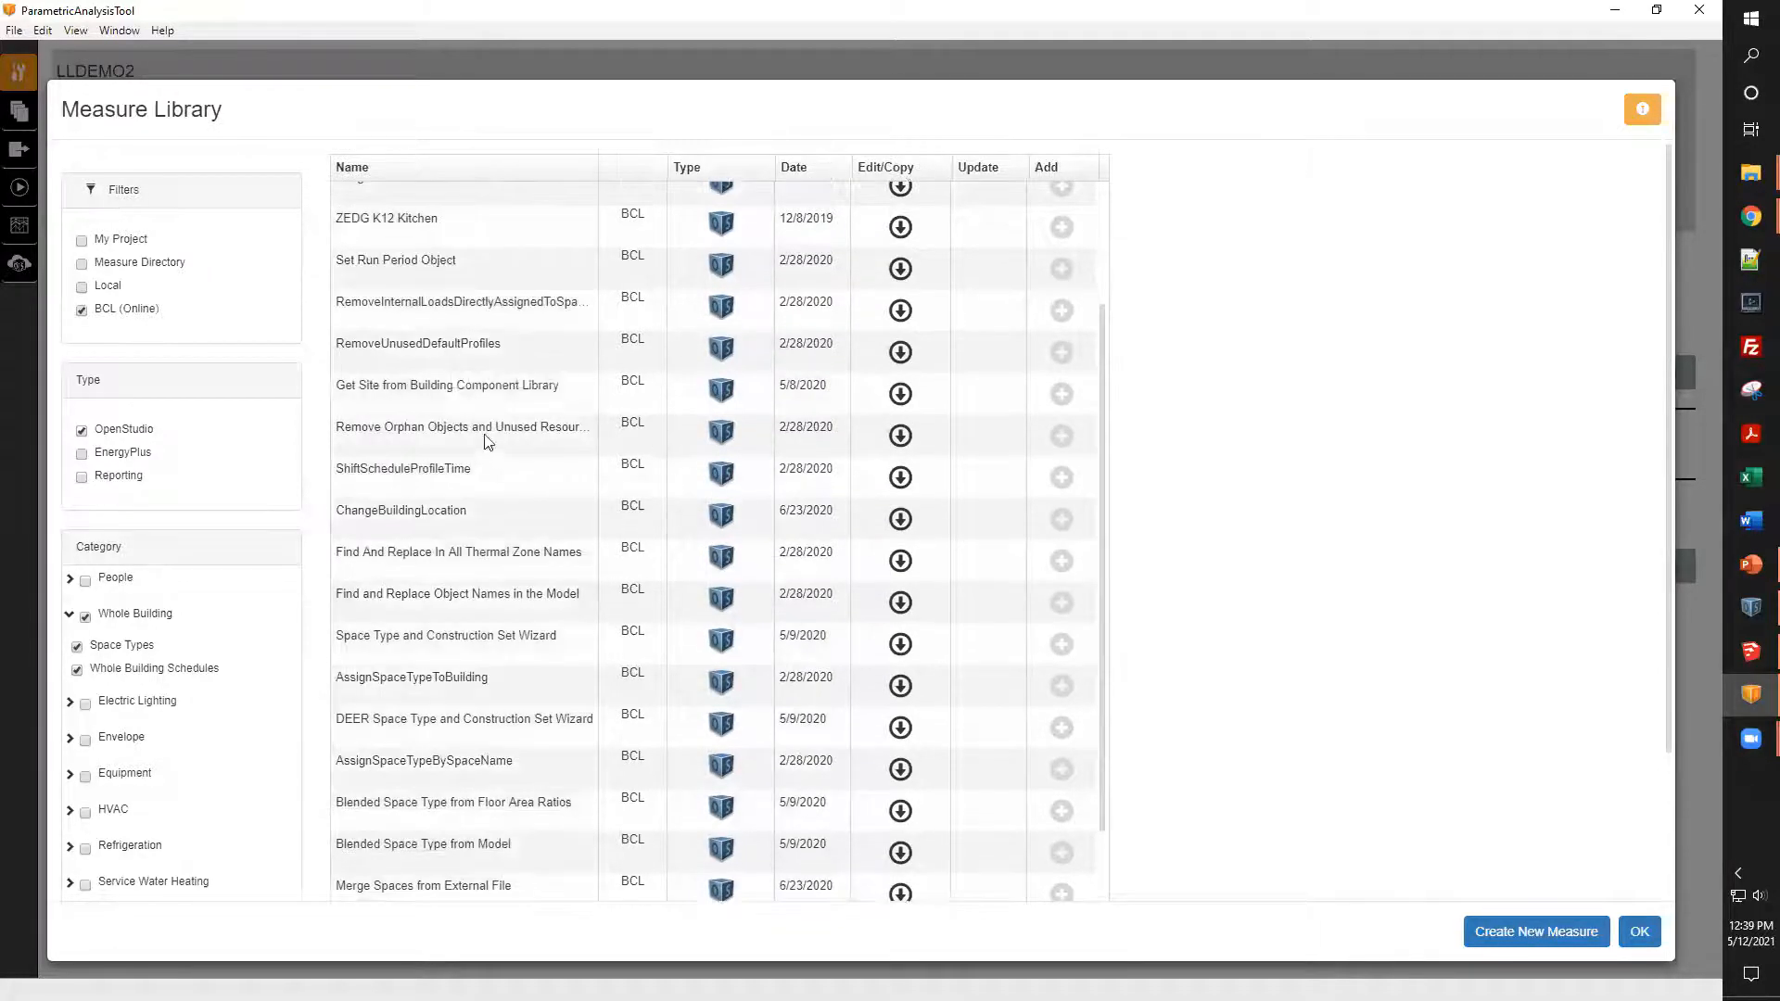
pyautogui.scroll(-1, 482, 443)
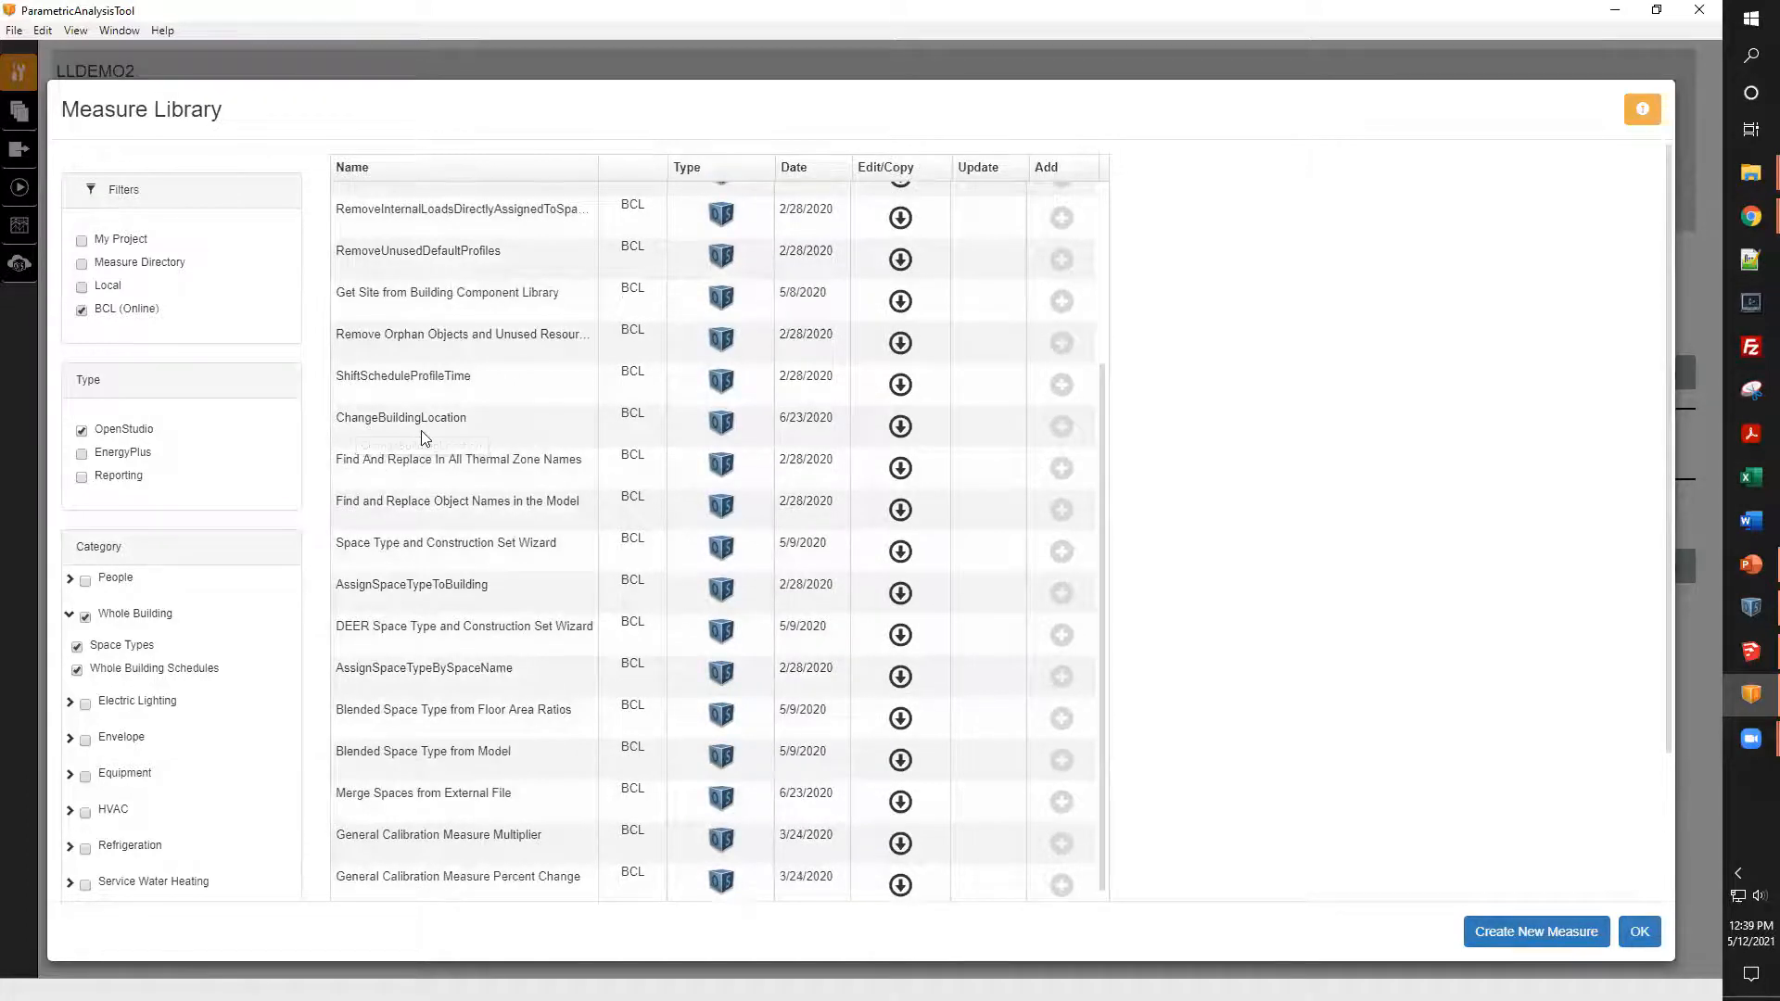
pyautogui.scroll(-2, 487, 427)
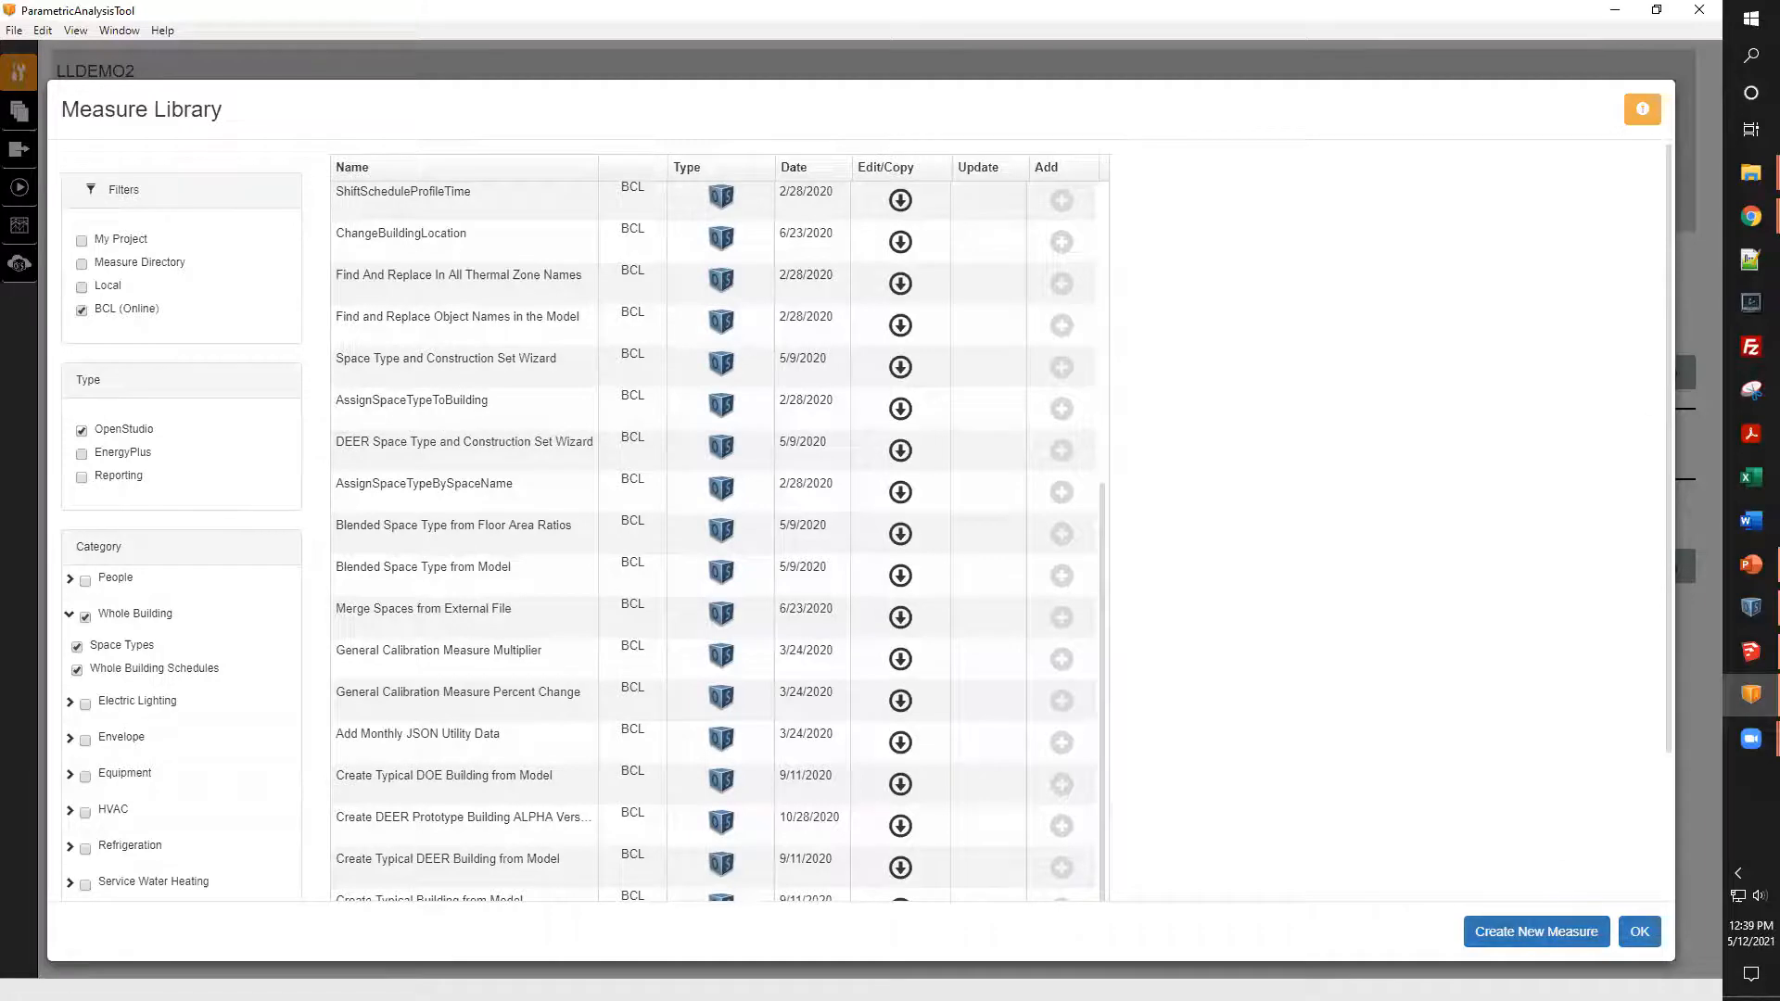
# - Close the measure library and examine the Set Lighting Loads by LPD measure's descriptions, arguments and options
pyautogui.scroll(5, 961, 428)
pyautogui.click(1635, 932)
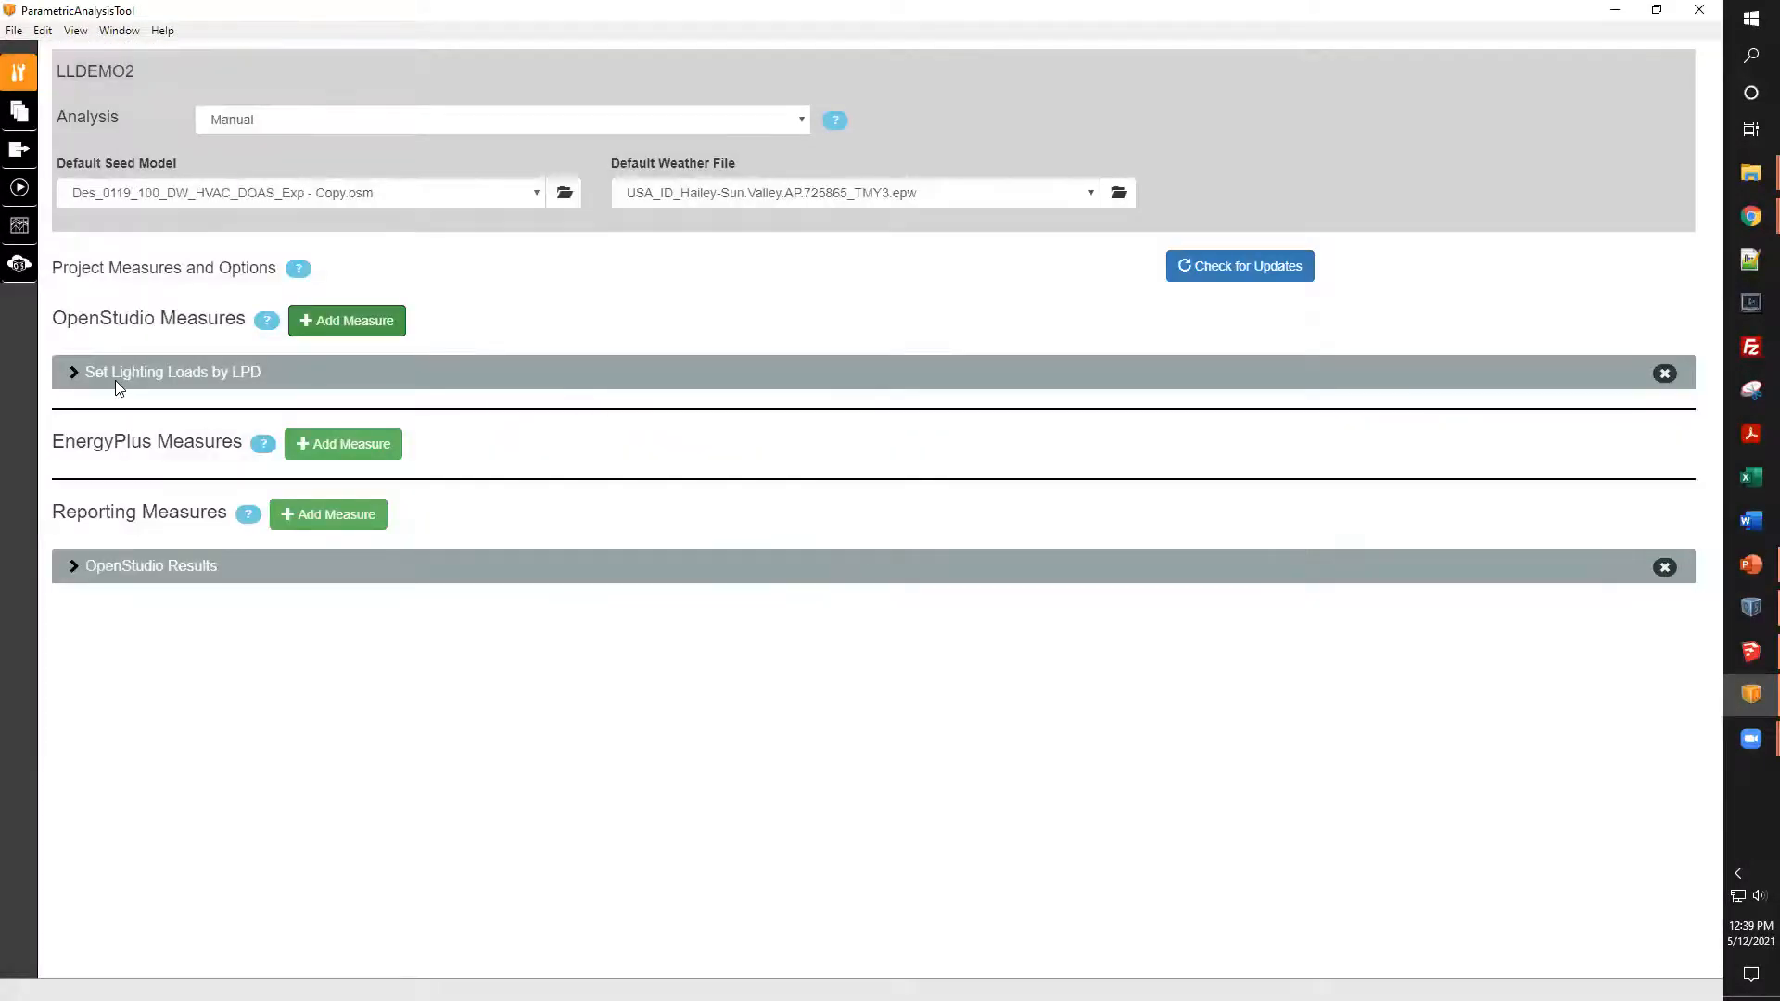
pyautogui.click(118, 382)
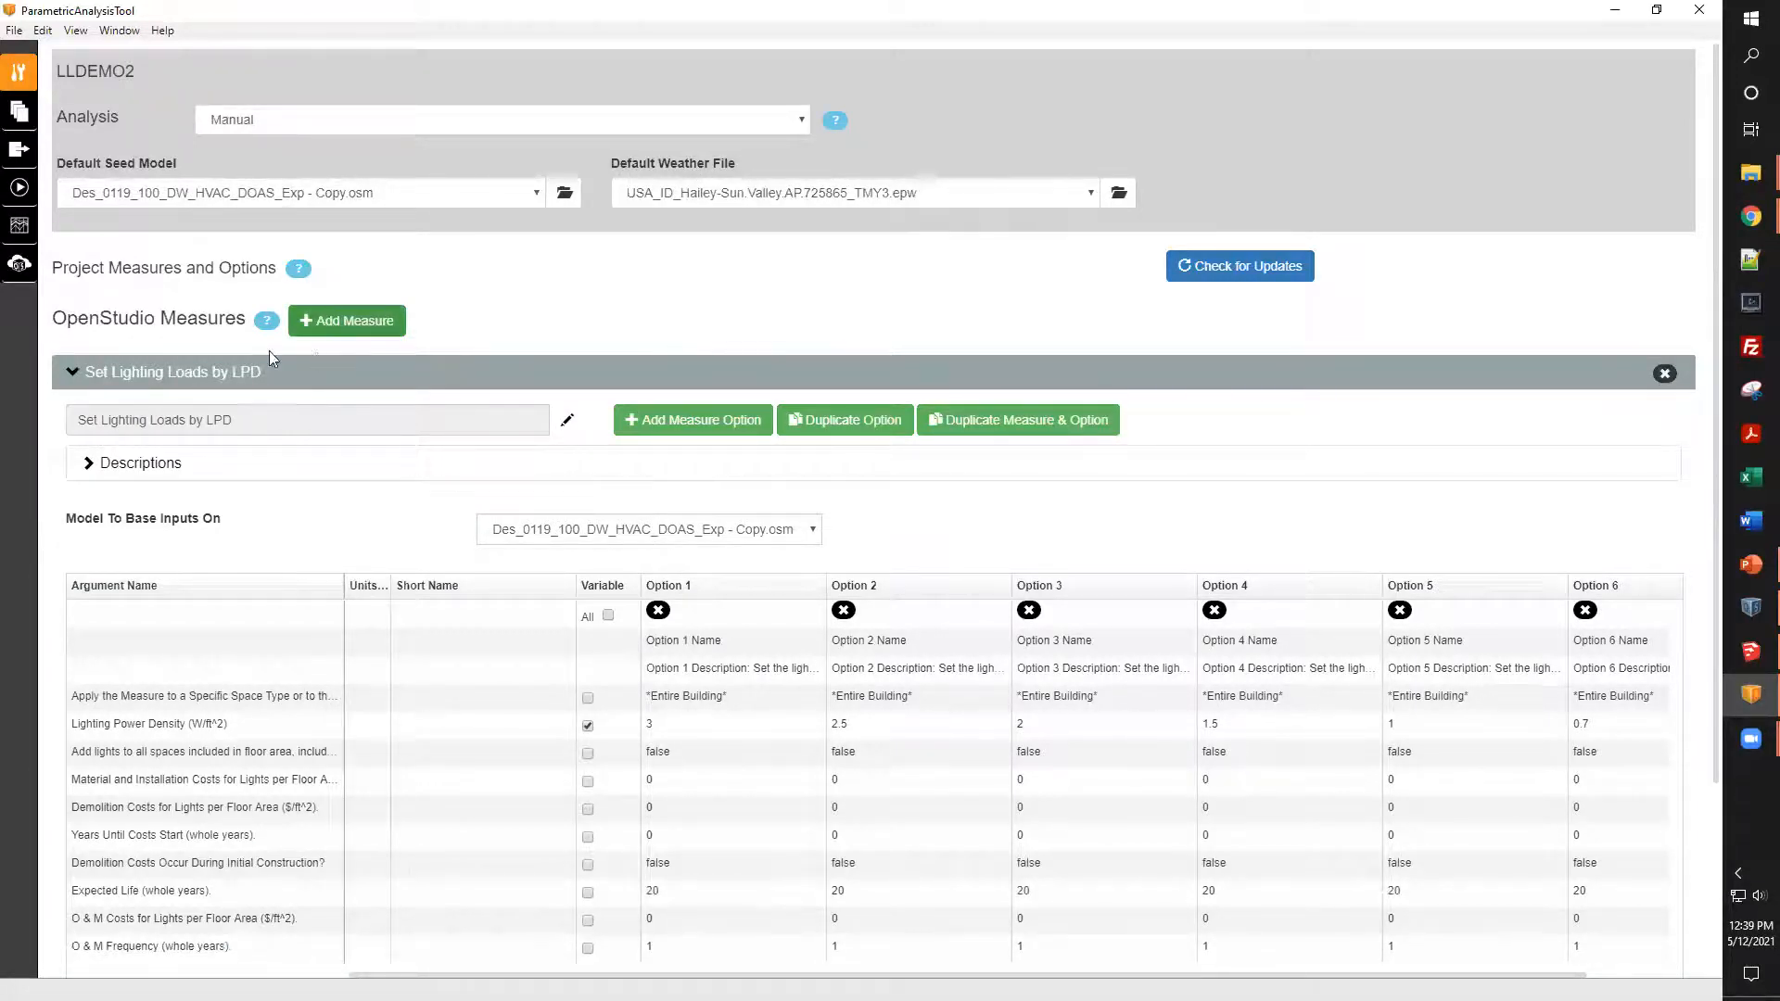
pyautogui.click(133, 384)
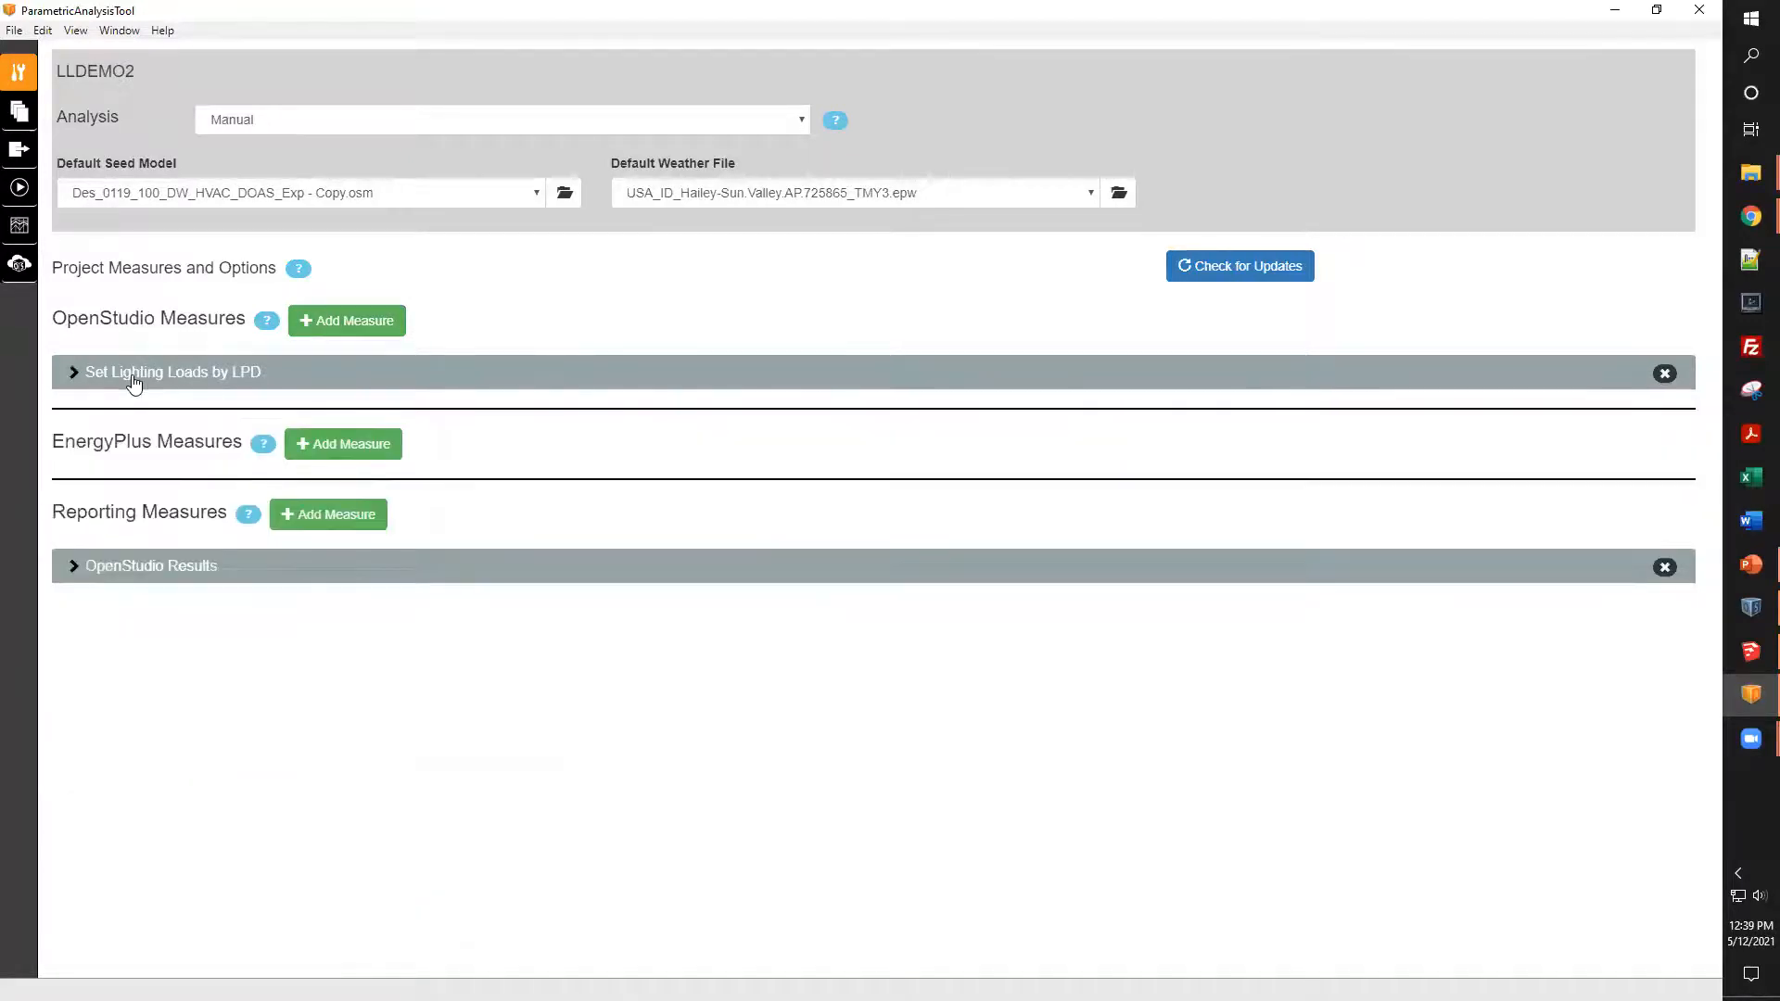
pyautogui.click(134, 383)
pyautogui.scroll(-3, 726, 389)
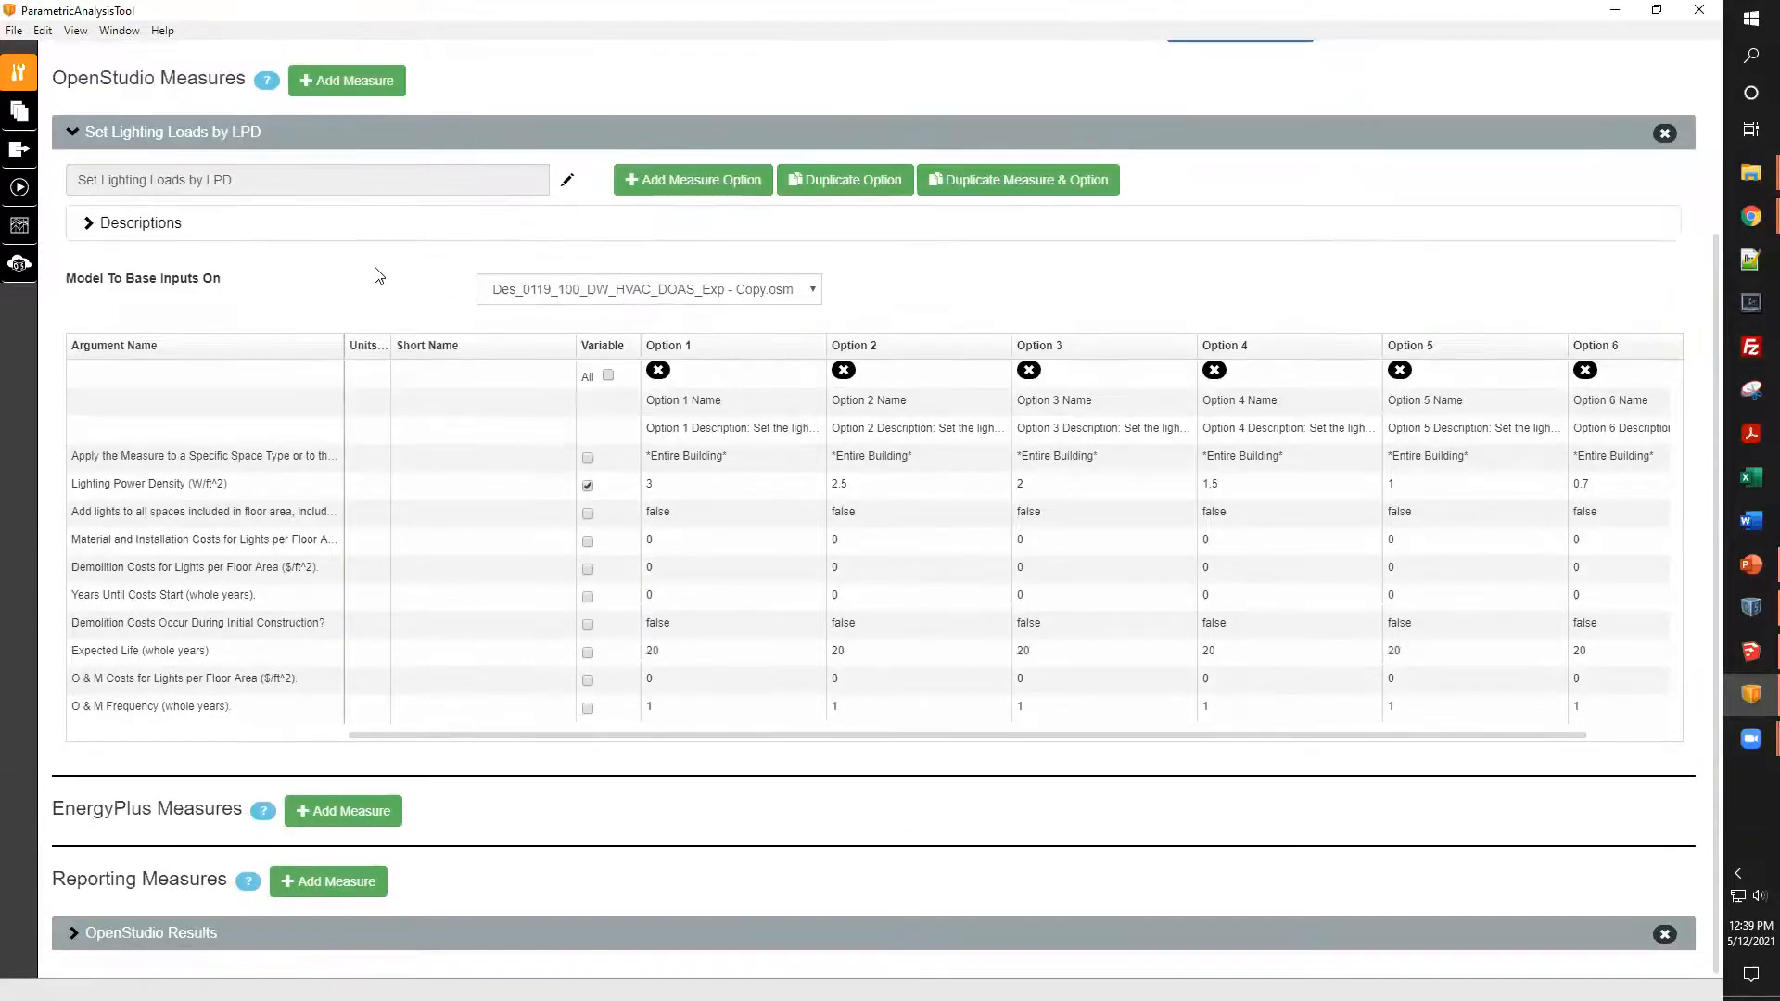
pyautogui.click(128, 221)
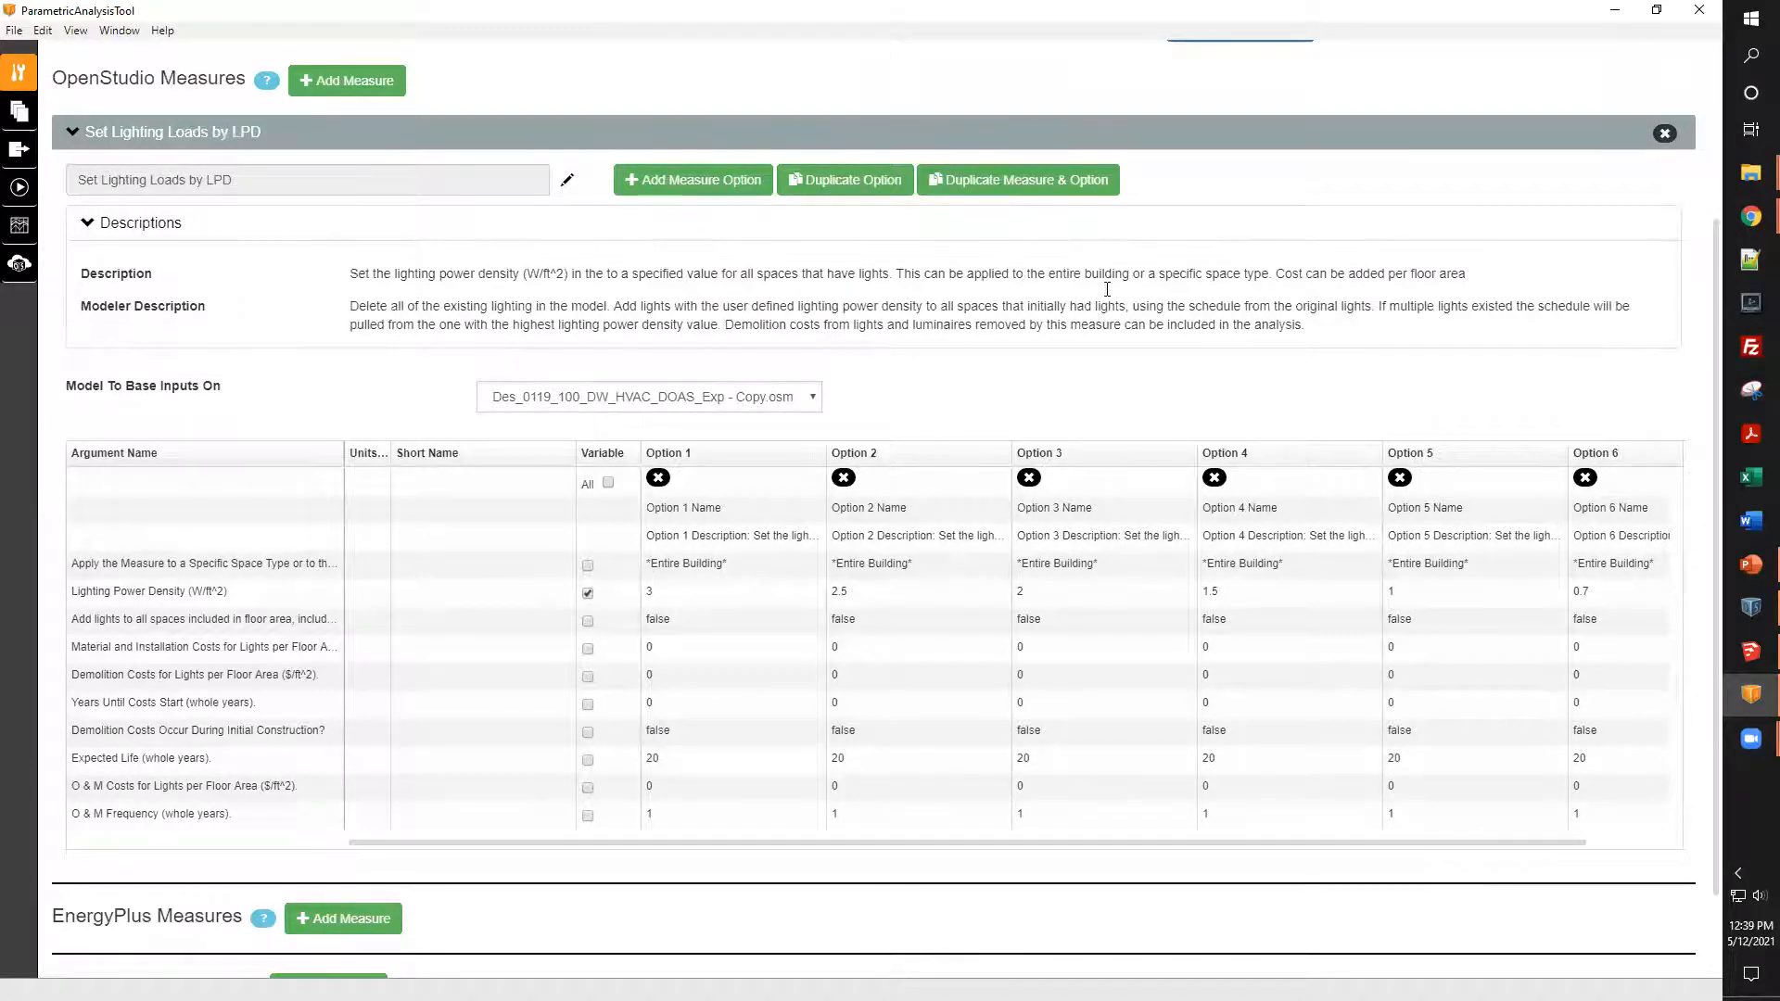
pyautogui.scroll(-1, 761, 297)
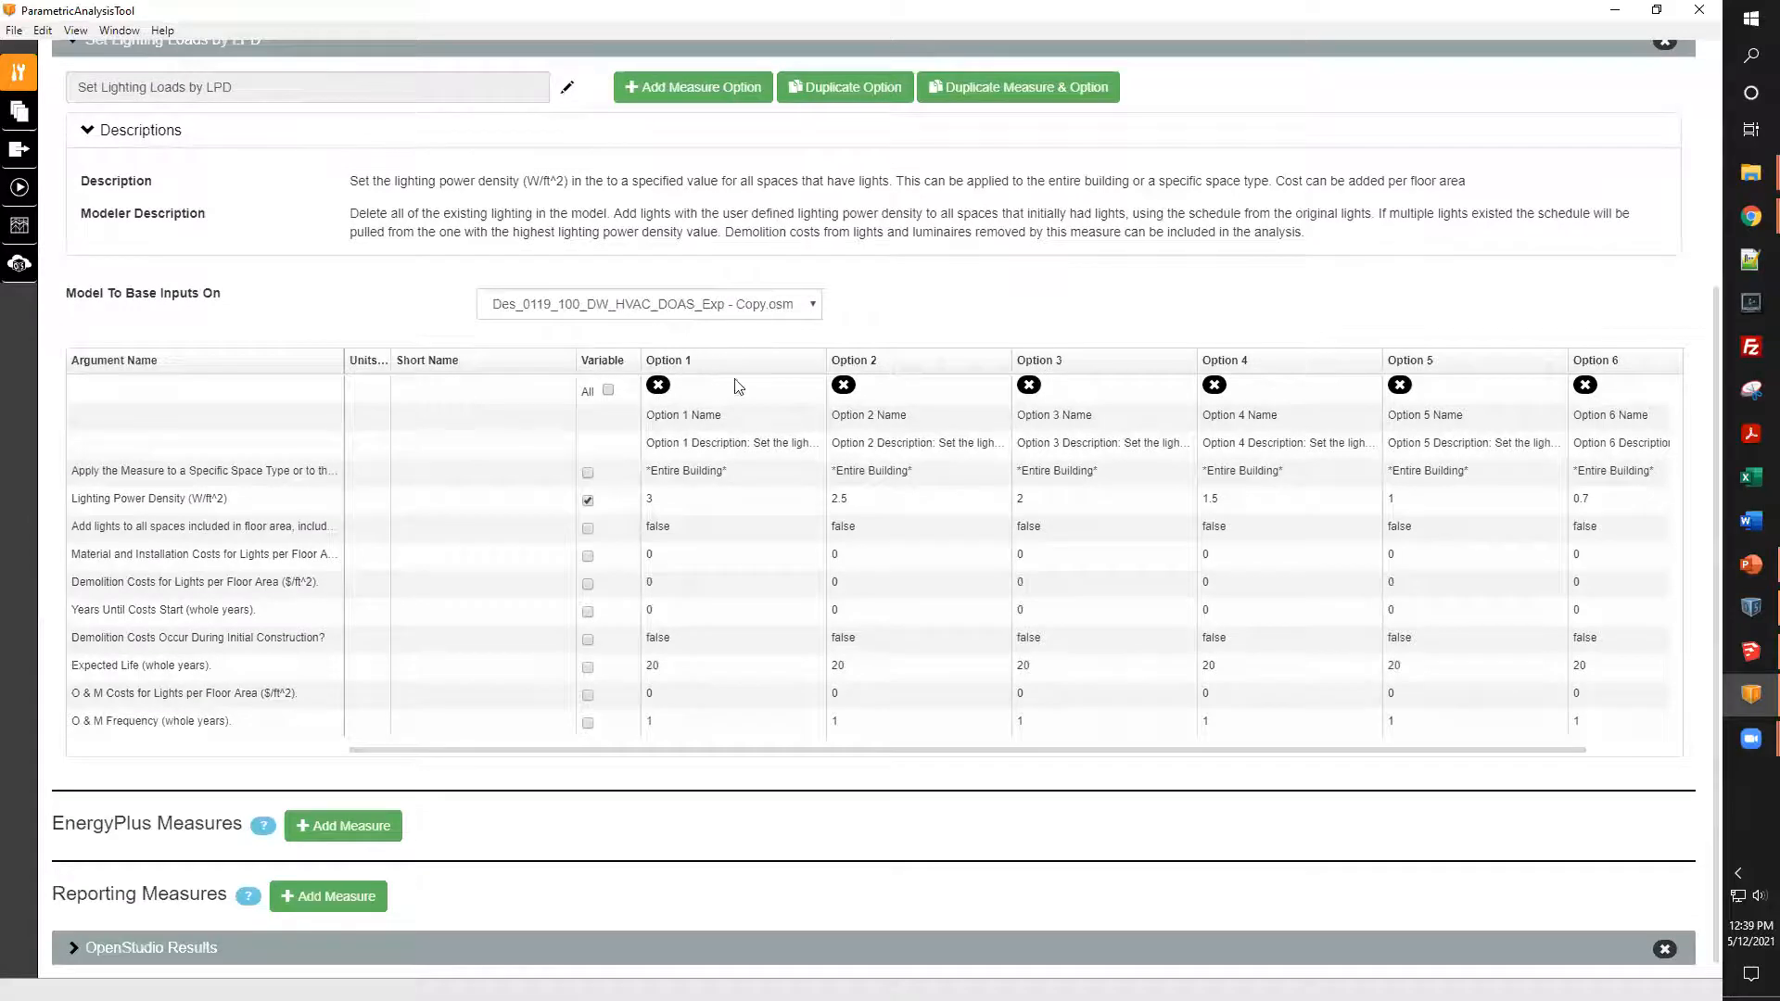
pyautogui.scroll(3, 1488, 683)
pyautogui.scroll(-1, 1487, 684)
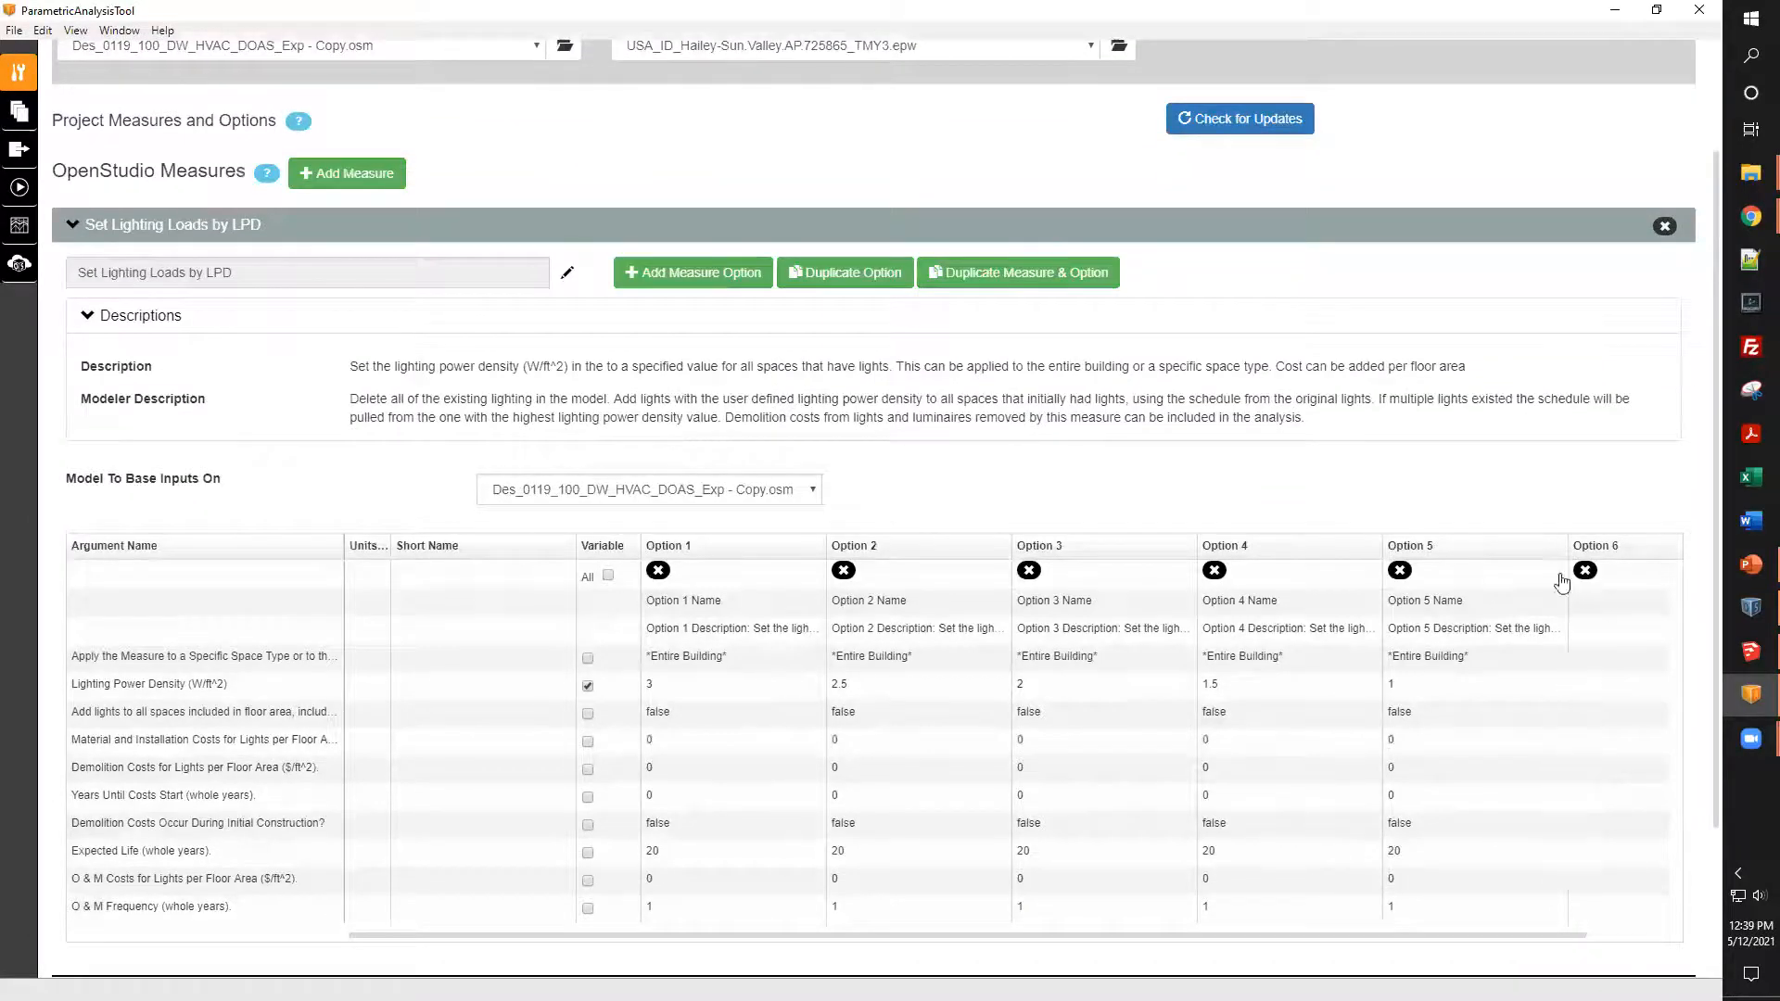
# - Delete options 2 through 6 of the Set Lighting Loads by LPD measure, keeping only Option 1
pyautogui.click(1585, 570)
pyautogui.click(1400, 570)
pyautogui.click(1214, 570)
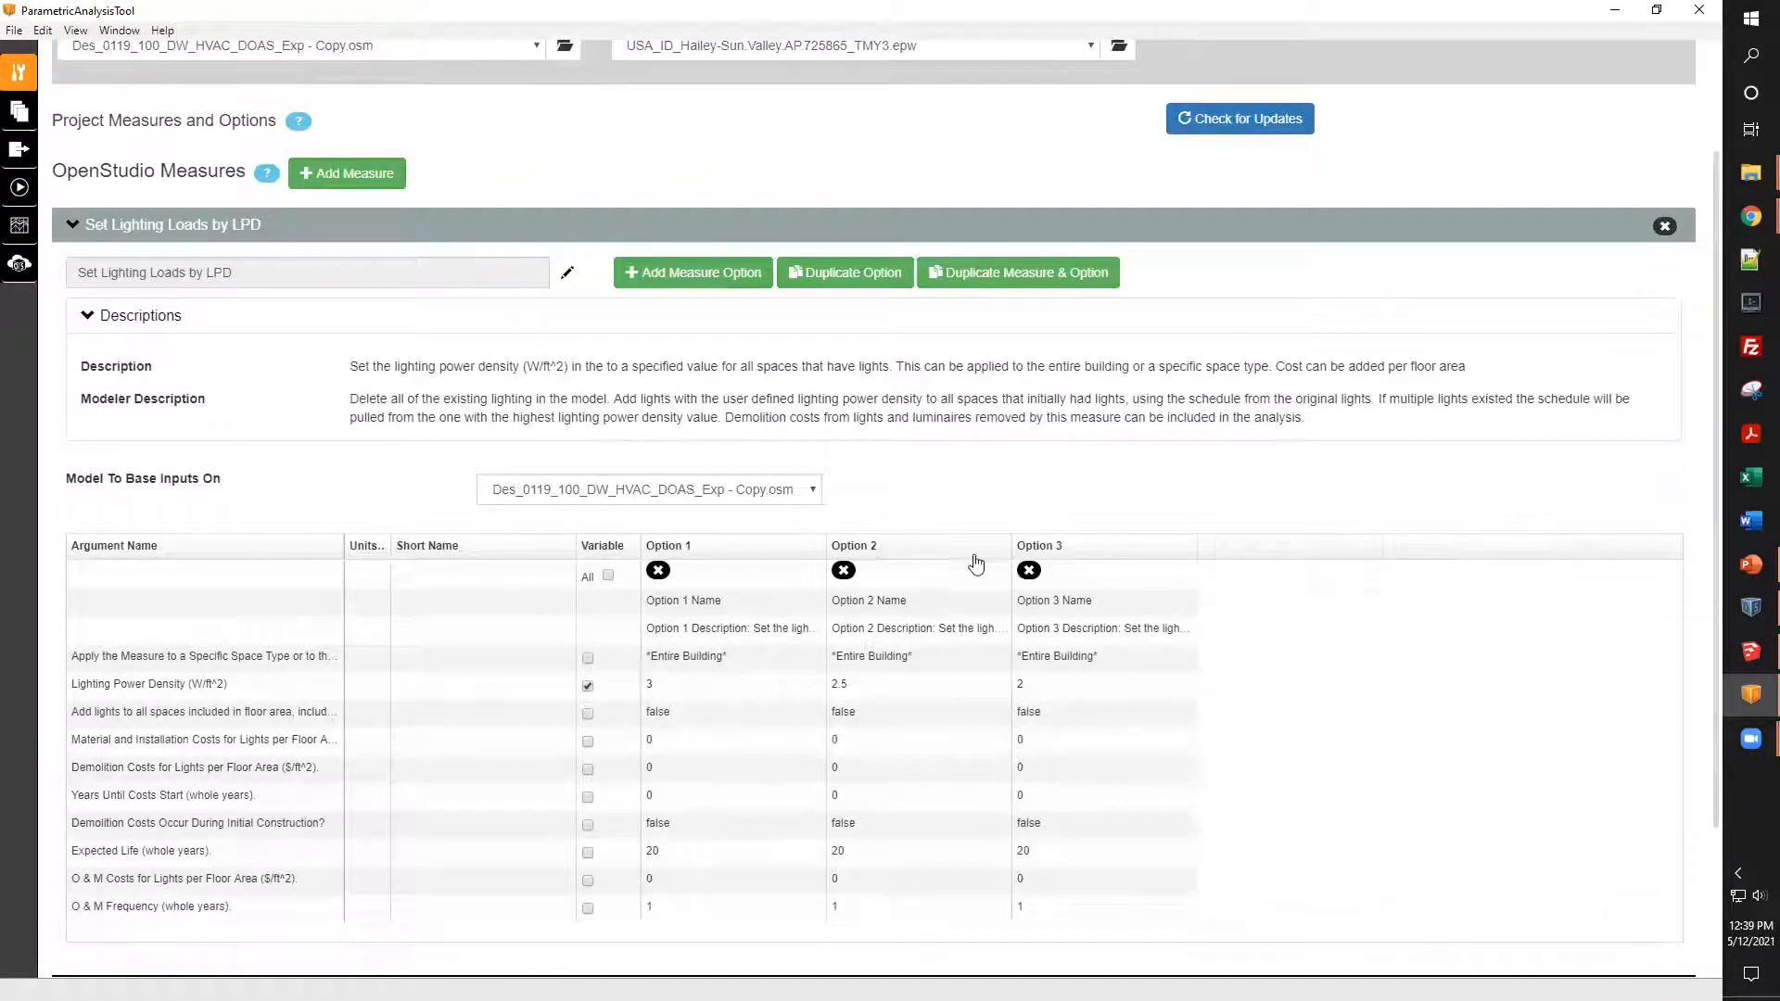
pyautogui.click(844, 571)
pyautogui.click(844, 572)
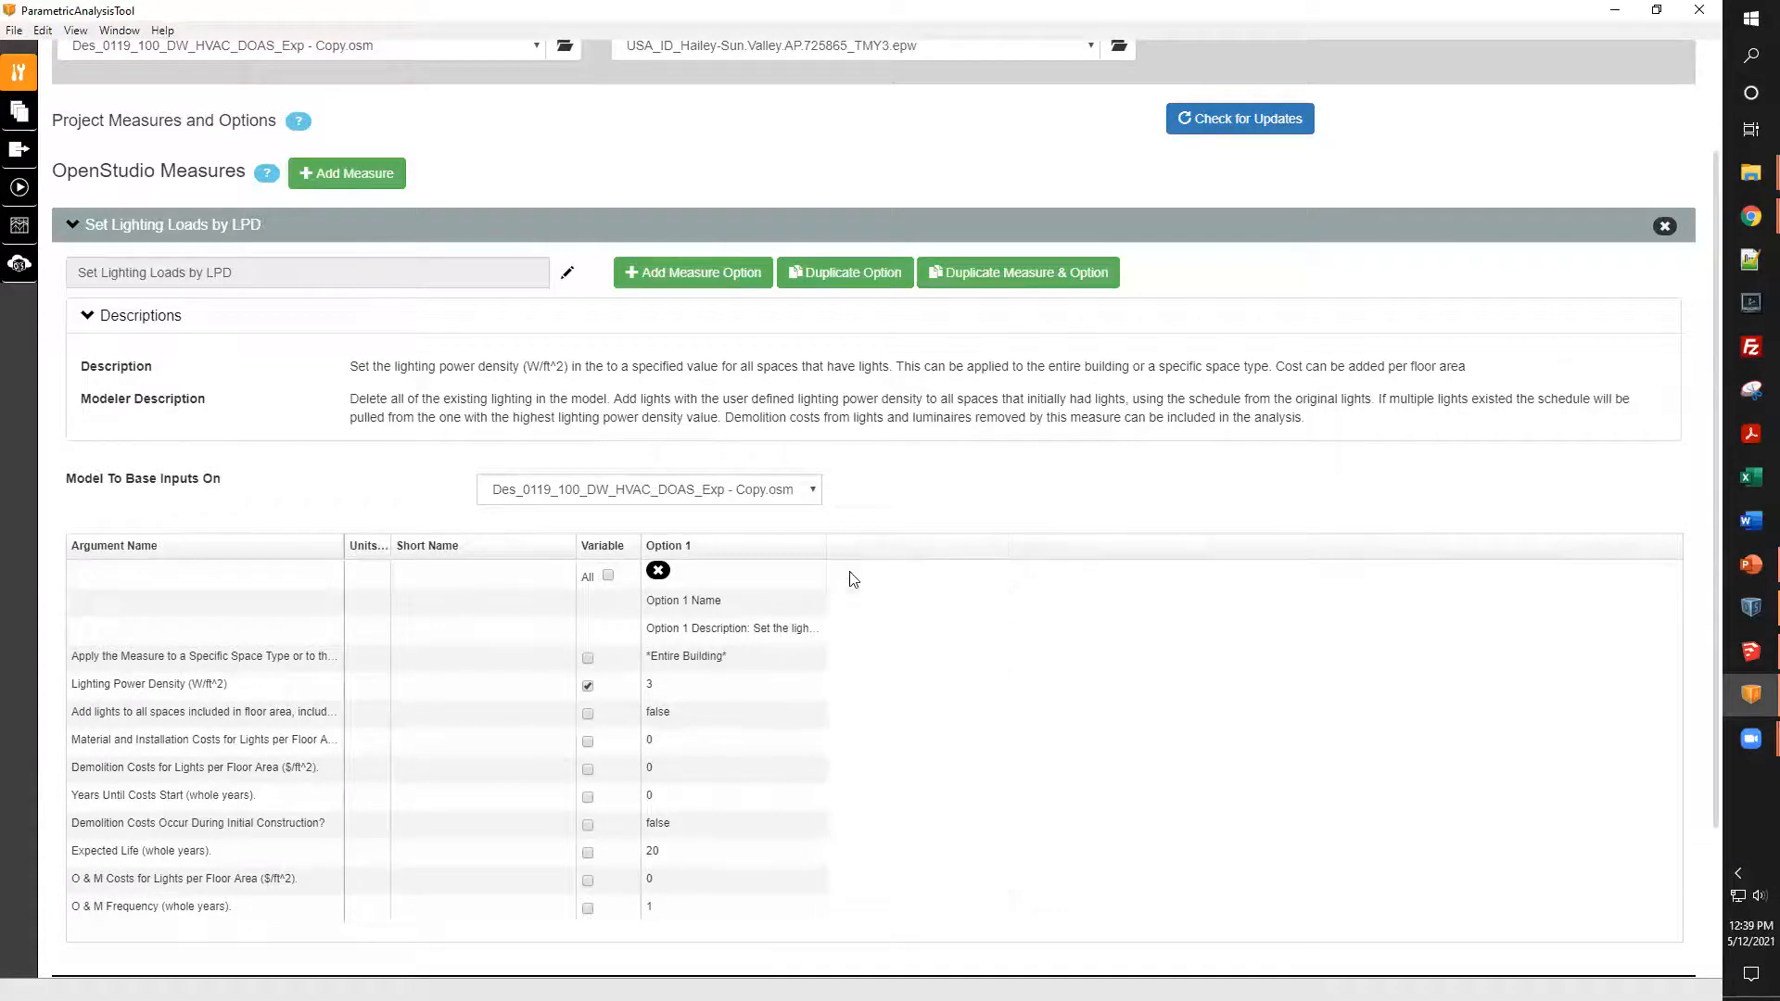
# - Add three new measure options to Set Lighting Loads by LPD for a total of four
pyautogui.scroll(-1, 674, 499)
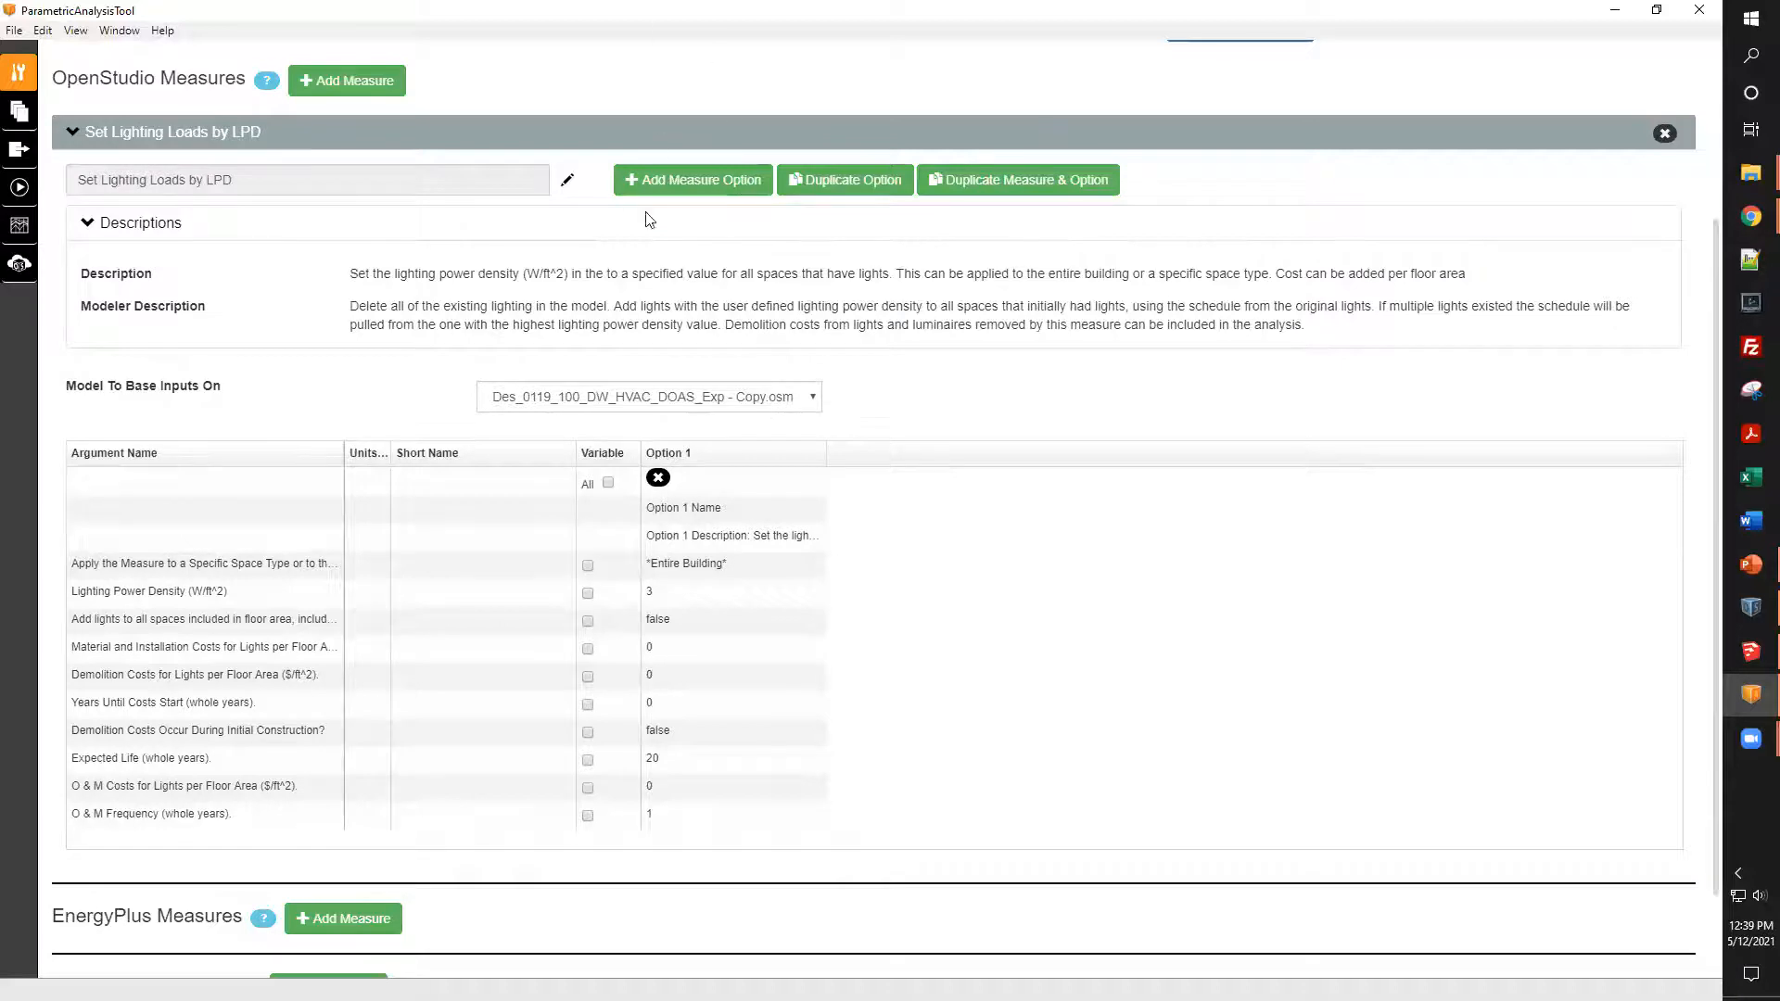
pyautogui.click(688, 189)
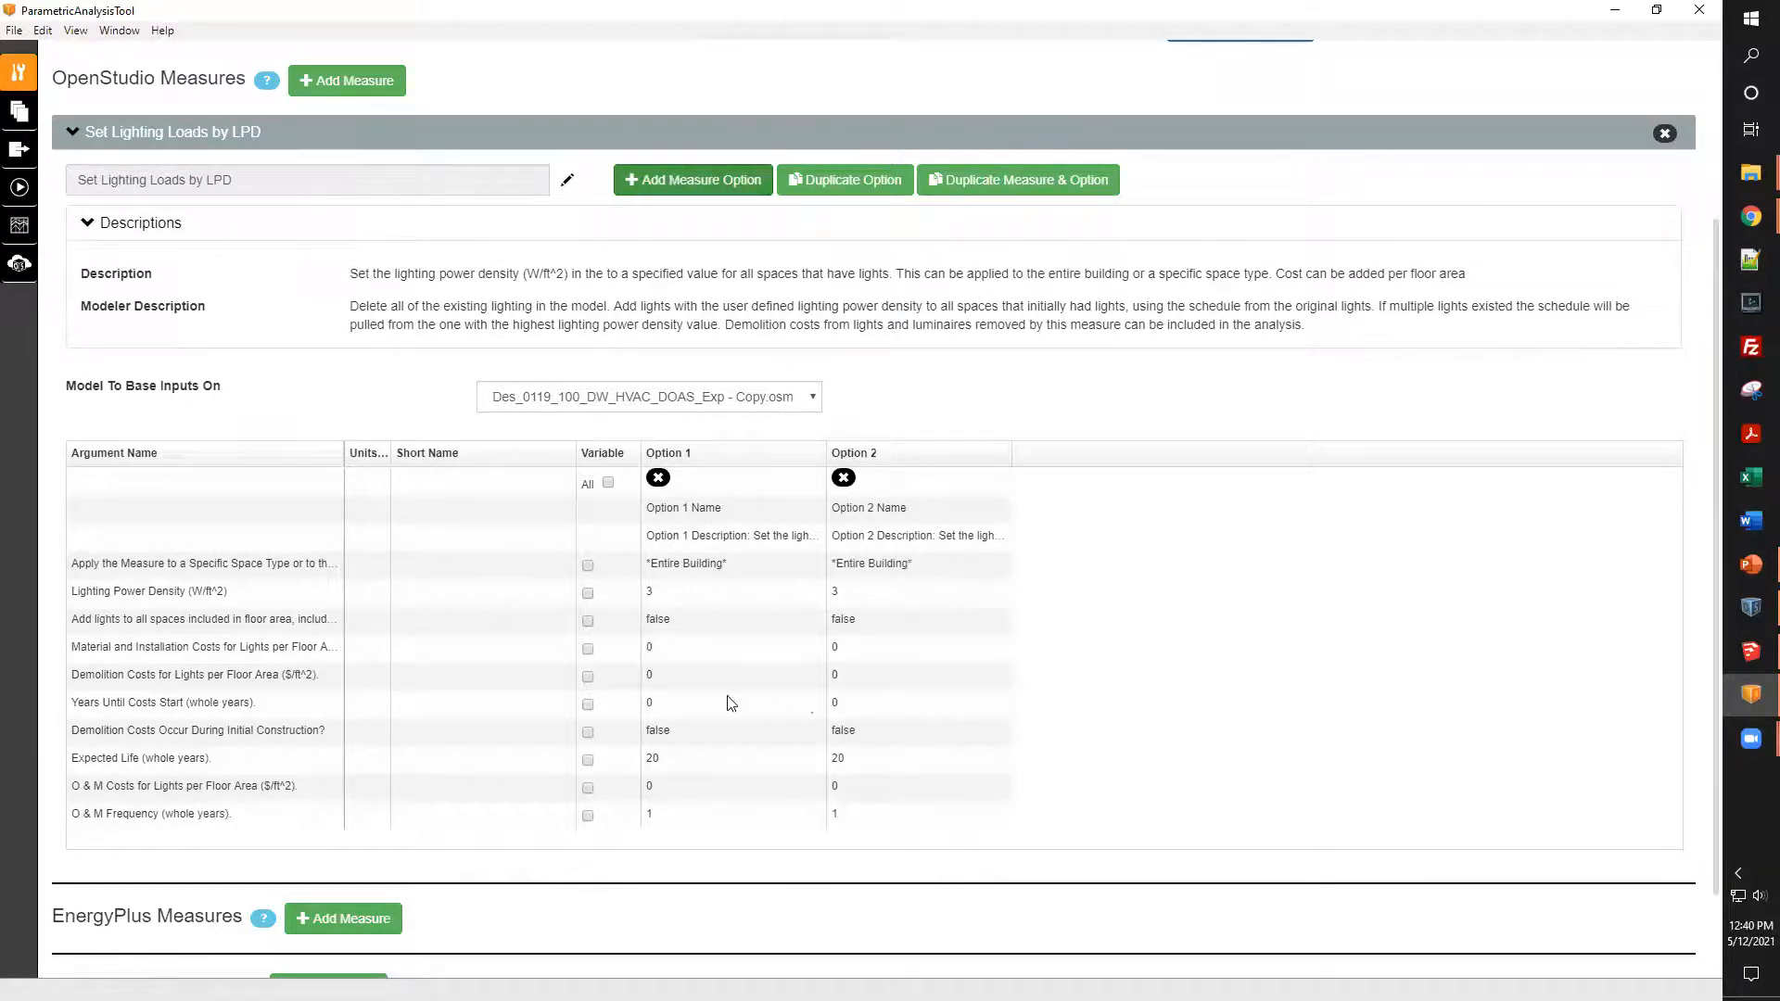
pyautogui.scroll(-1, 41, 409)
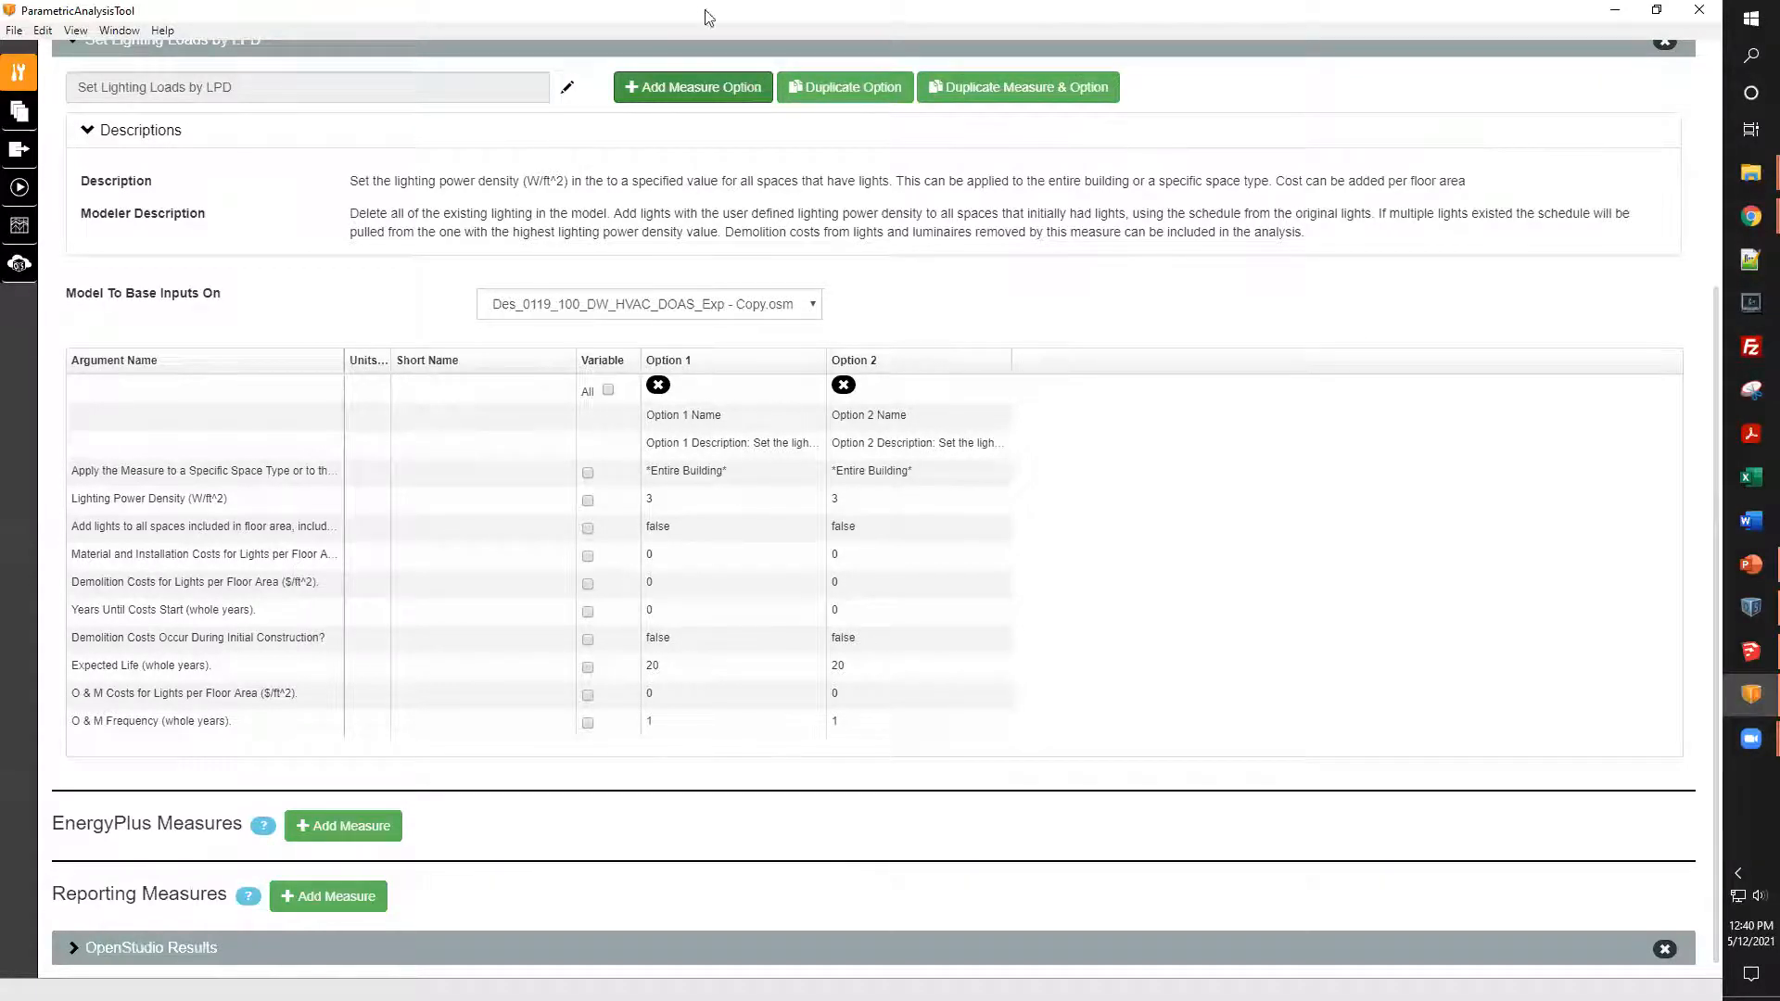
pyautogui.click(690, 92)
pyautogui.click(690, 93)
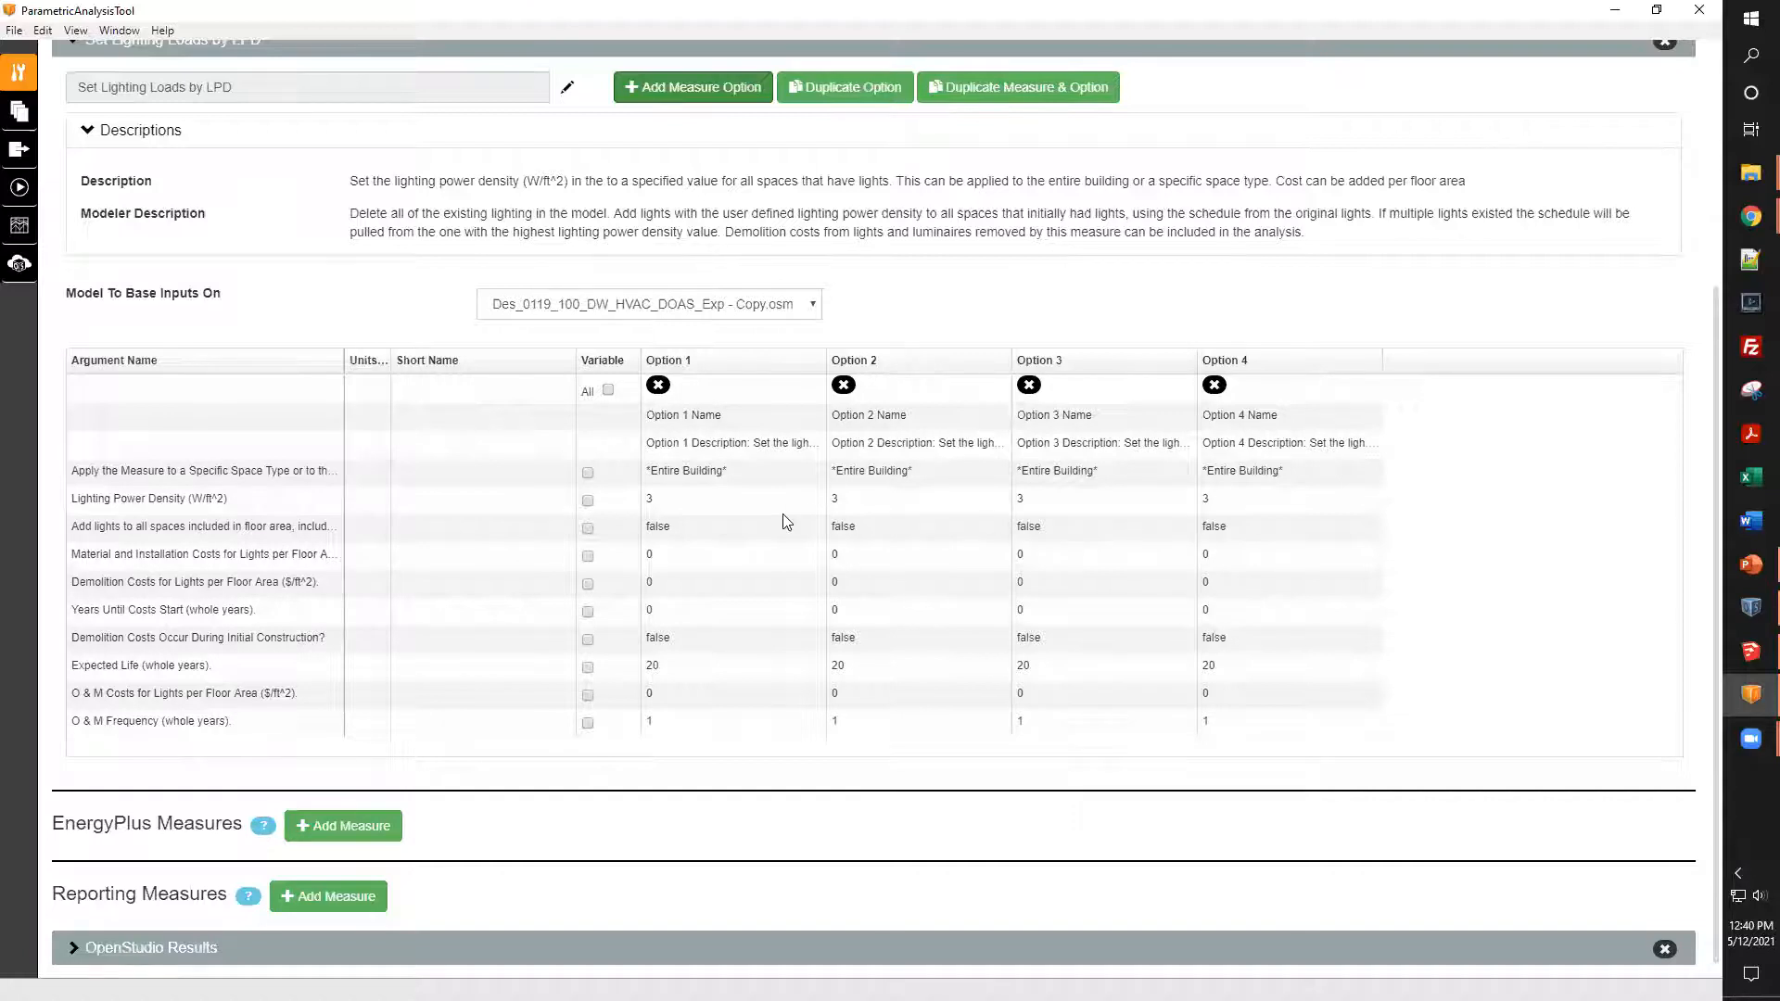
# - Mark the space type and Lighting Power Density arguments as variable across the four options
pyautogui.doubleClick(684, 482)
pyautogui.click(684, 476)
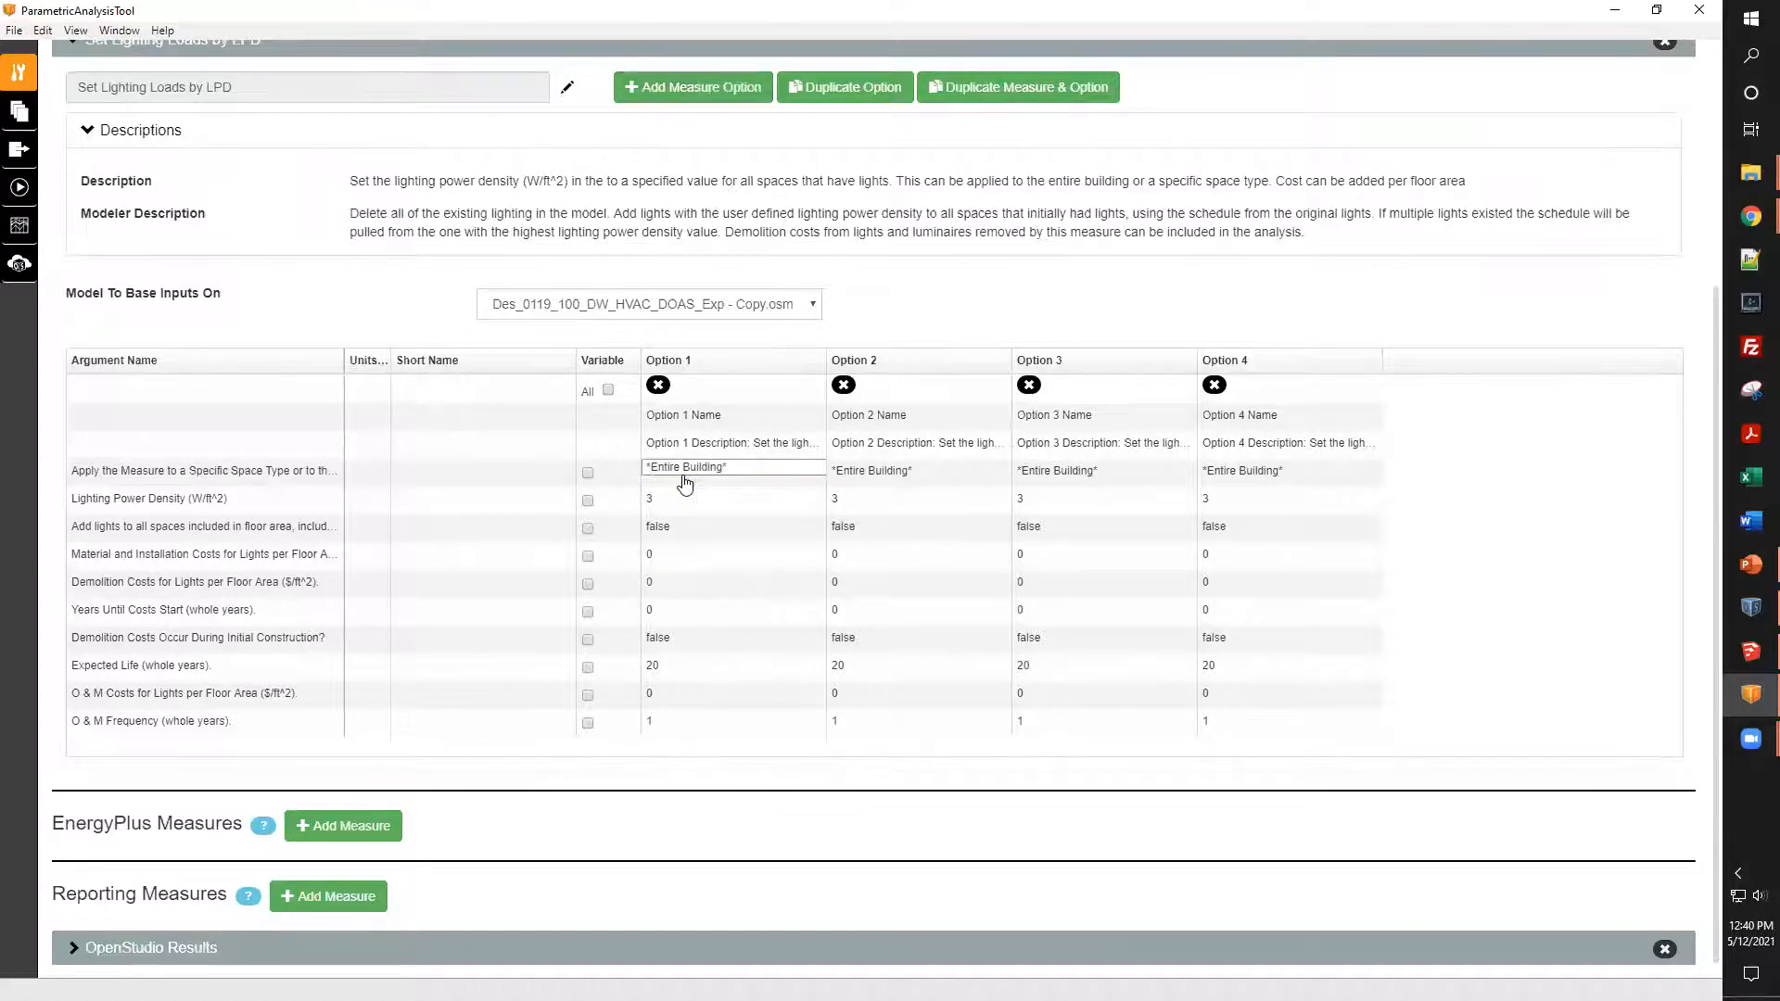
pyautogui.click(588, 474)
pyautogui.click(589, 503)
pyautogui.click(747, 498)
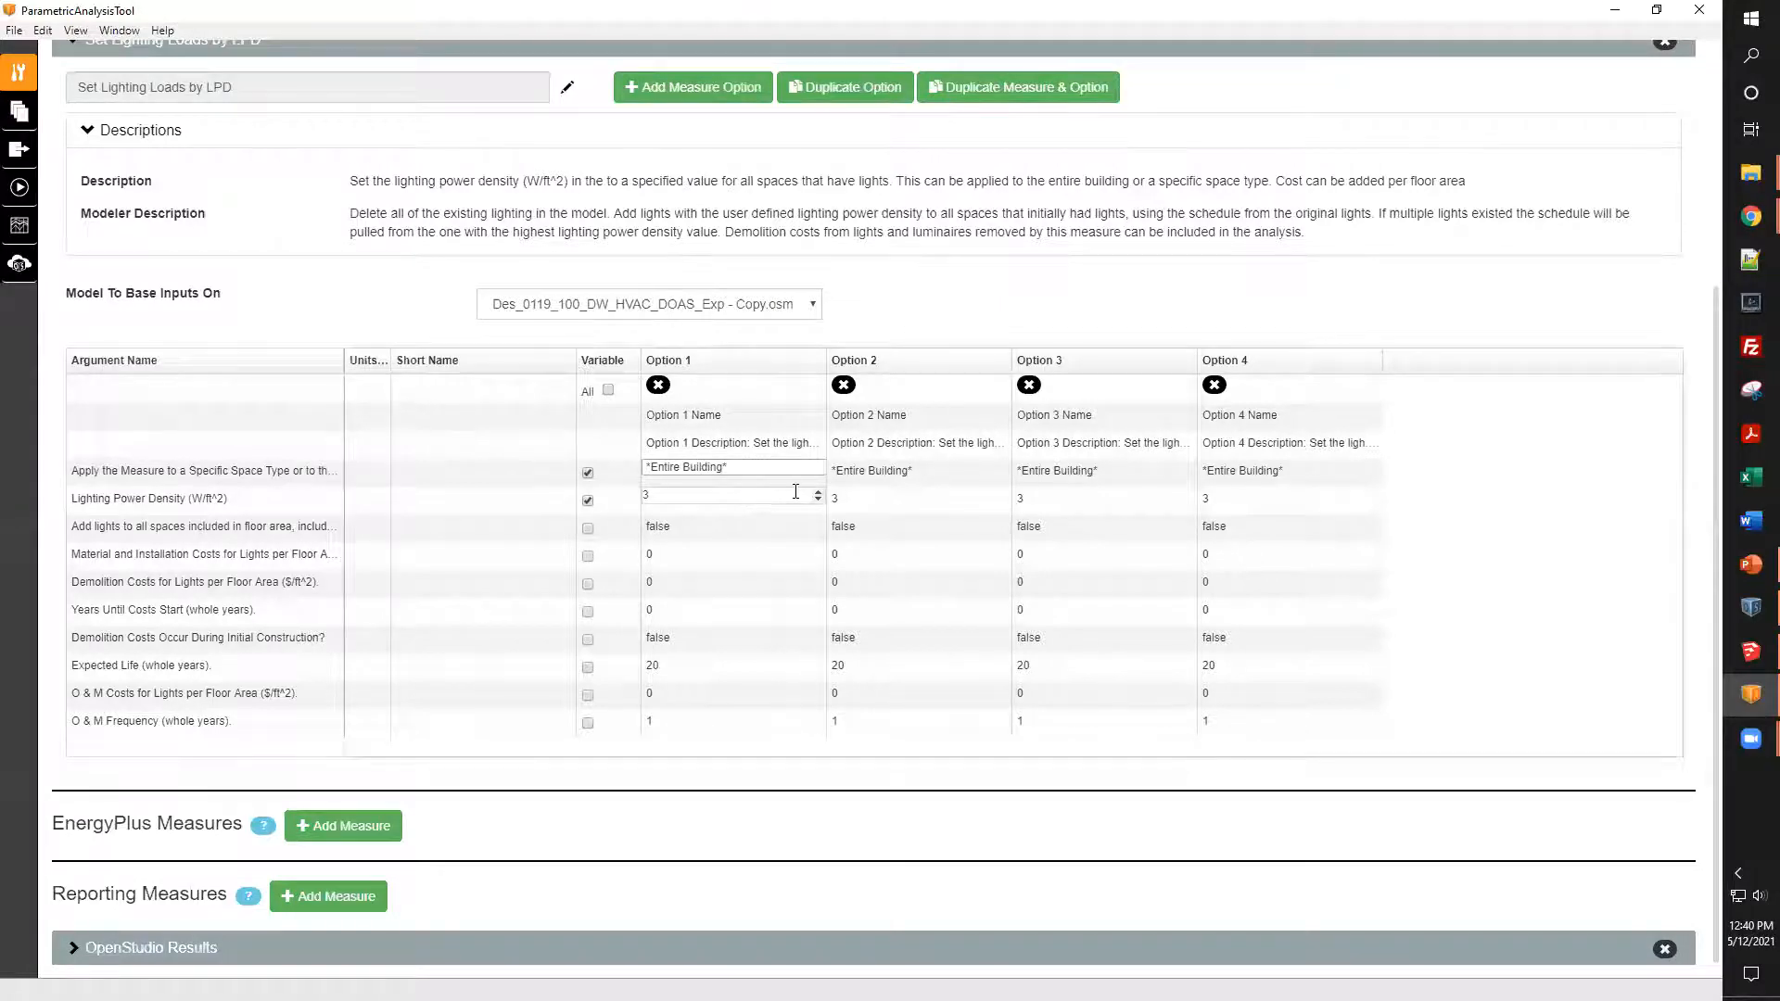
pyautogui.click(891, 498)
# - Try assigning the 189.1-2009 Office Restroom, Storage and BreakRoom space types to options 2, 3 and 4 respectively
pyautogui.click(898, 464)
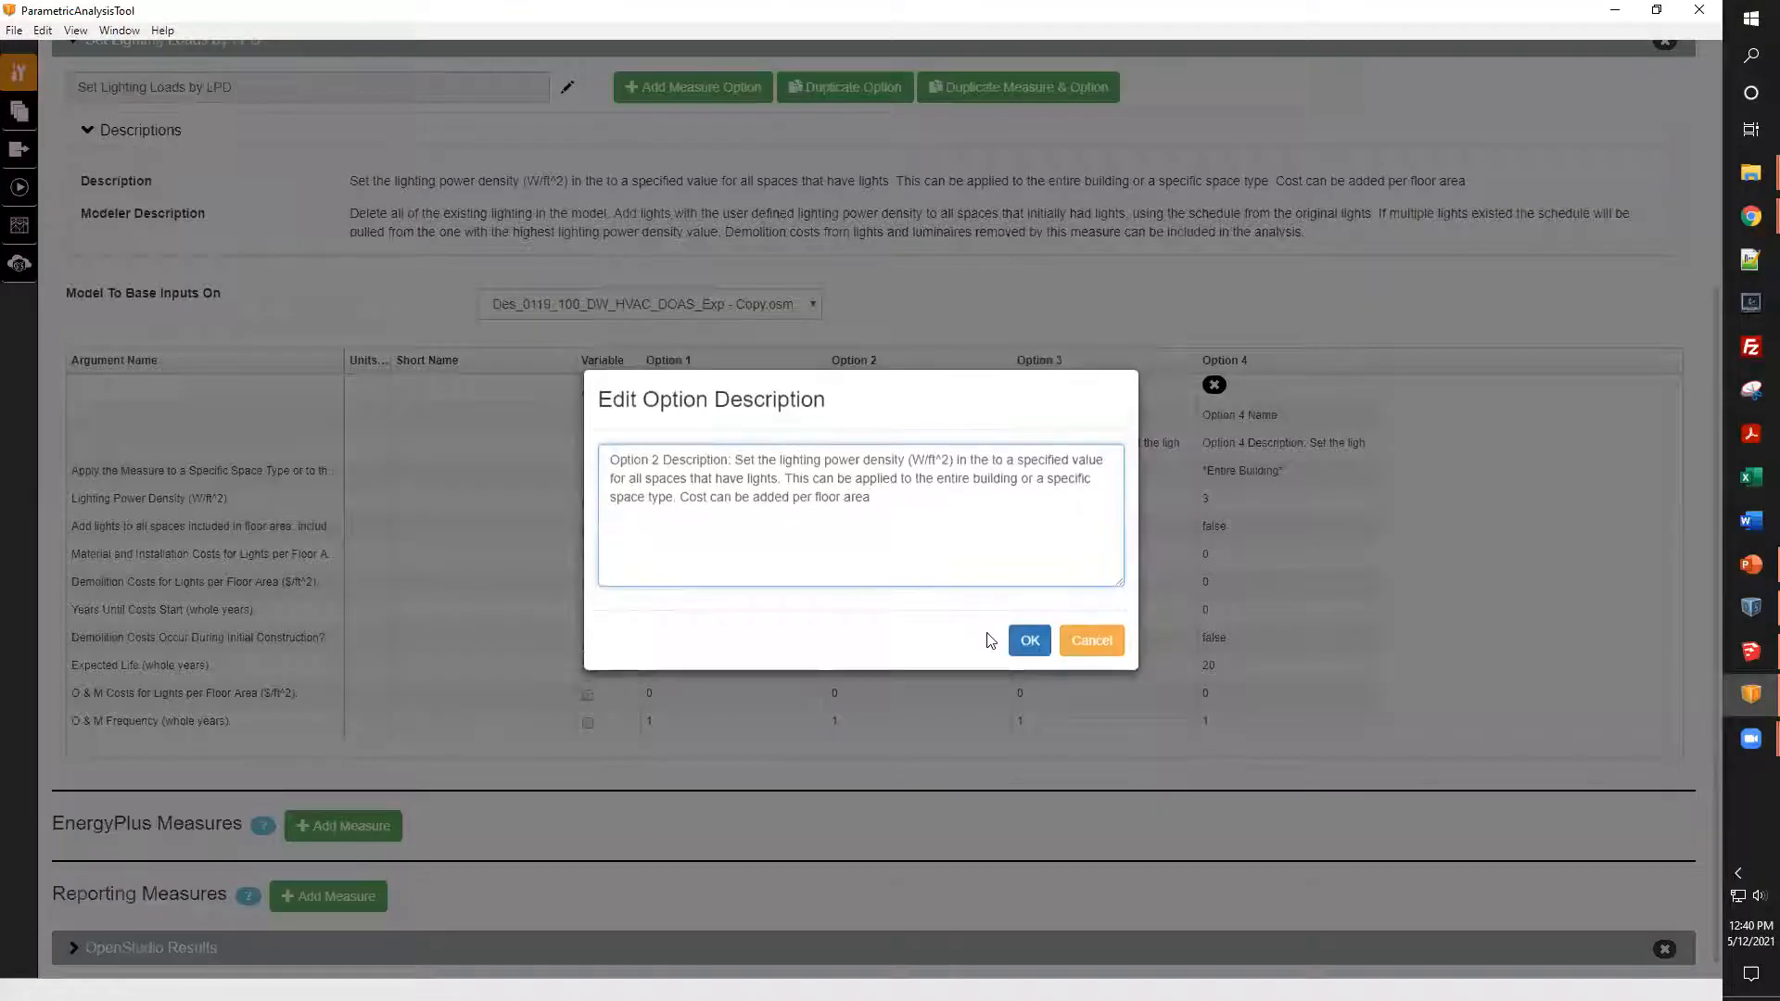
pyautogui.click(1086, 639)
pyautogui.click(969, 473)
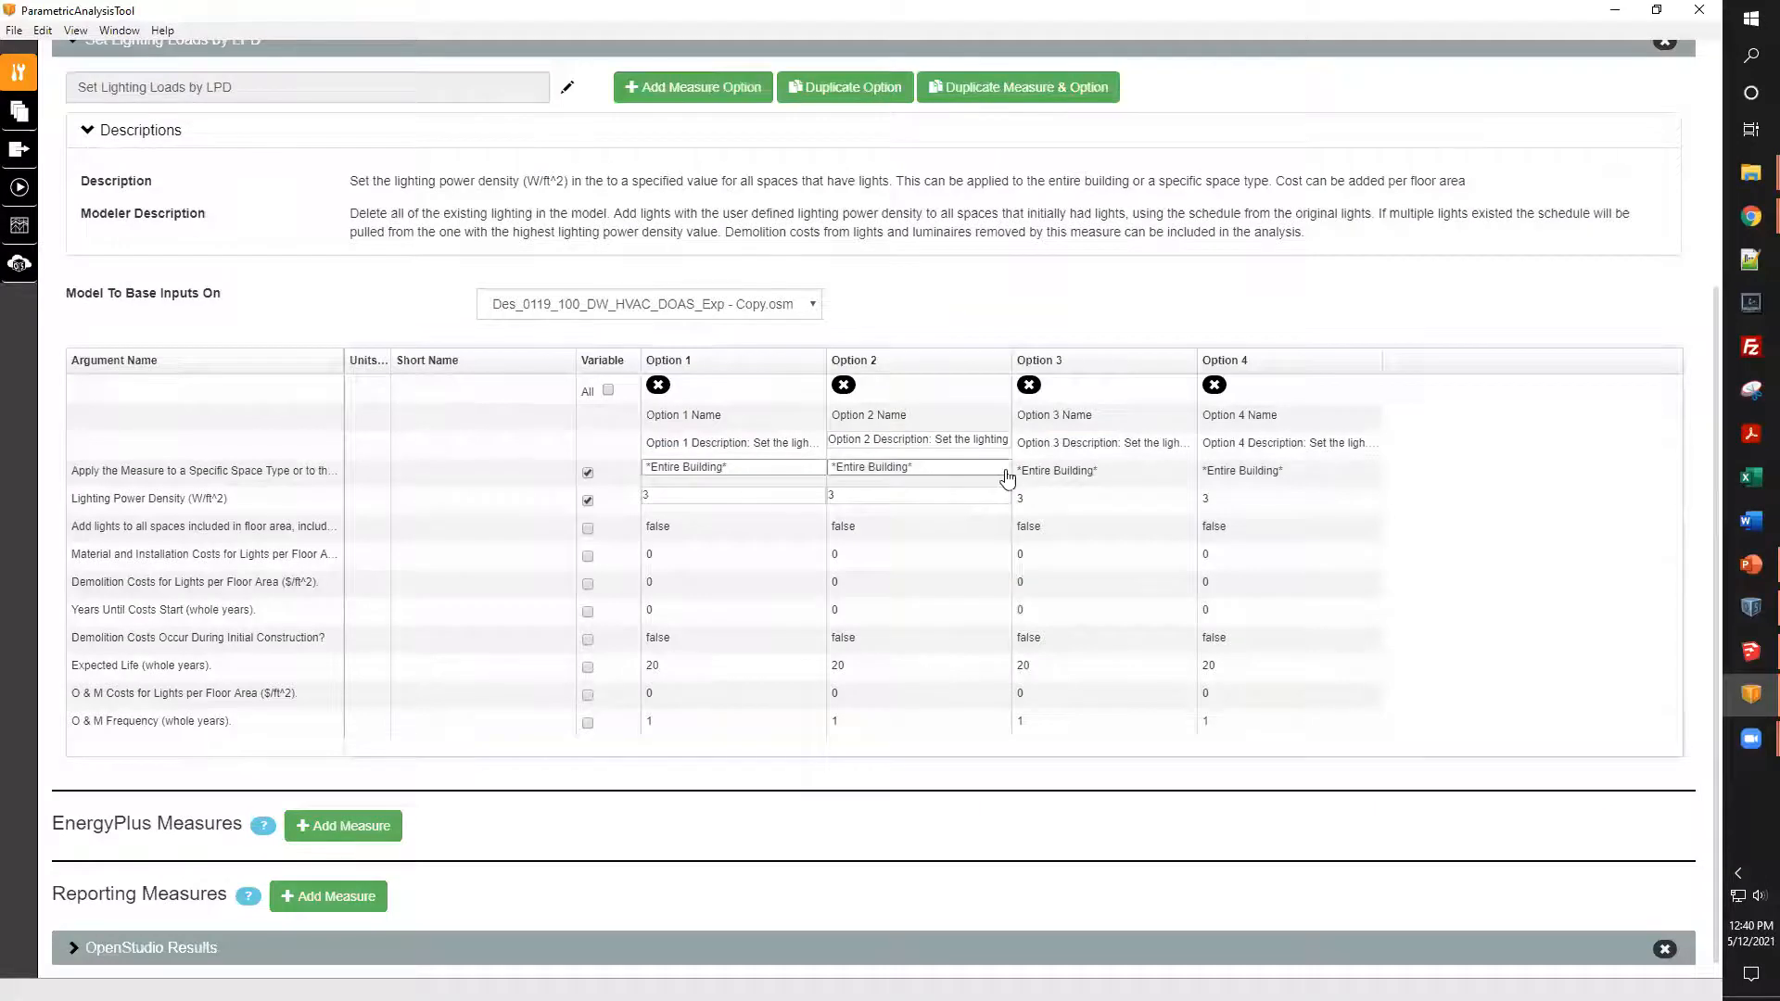
pyautogui.click(1006, 470)
pyautogui.click(982, 517)
pyautogui.click(1075, 473)
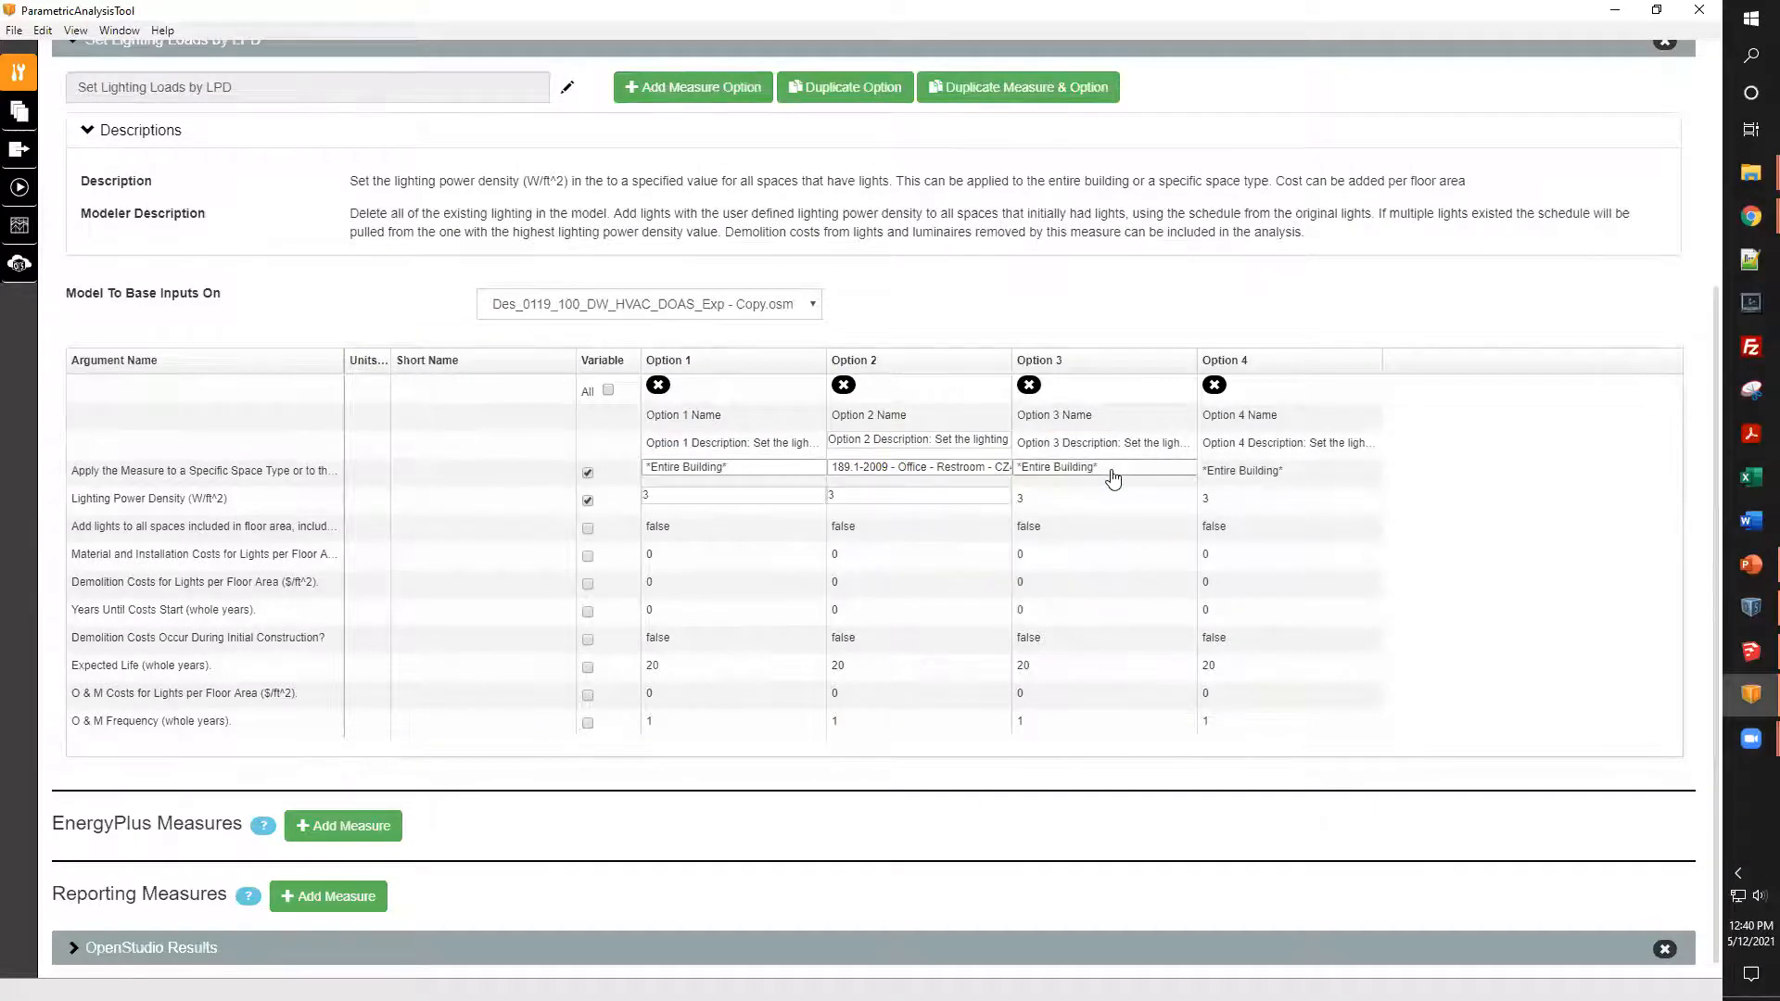
pyautogui.click(1109, 473)
pyautogui.click(1140, 523)
pyautogui.click(1210, 474)
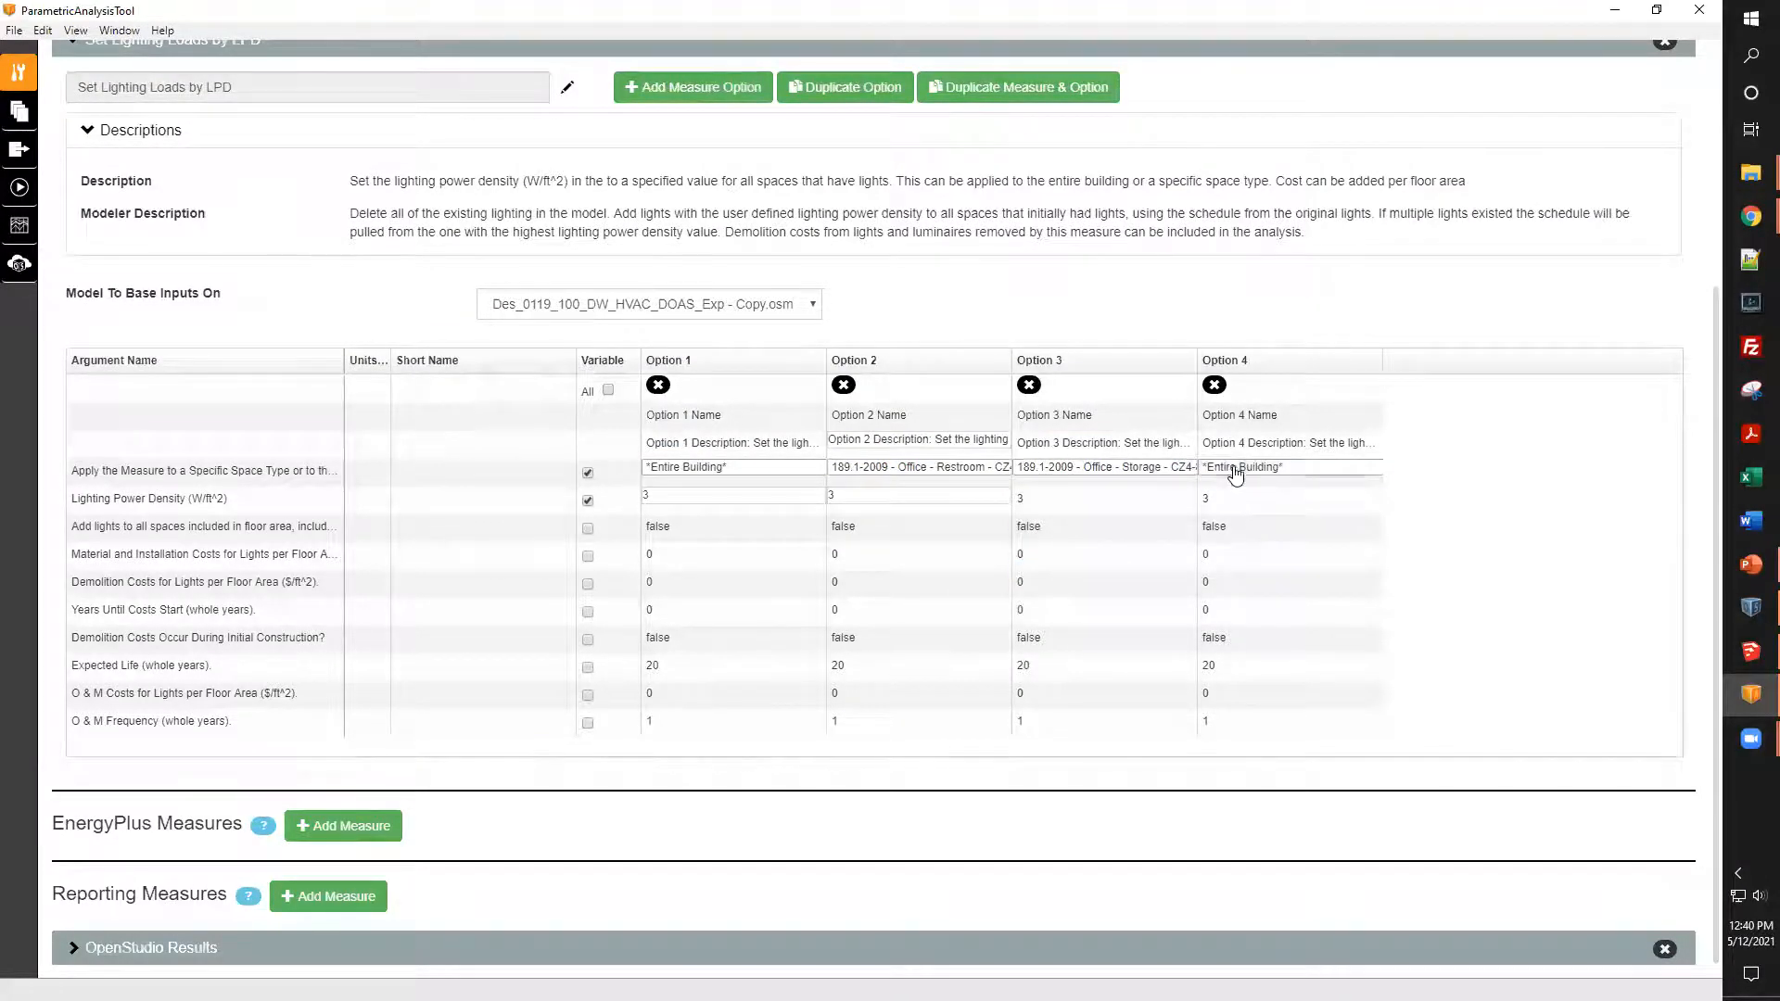
pyautogui.click(1242, 470)
pyautogui.click(1248, 483)
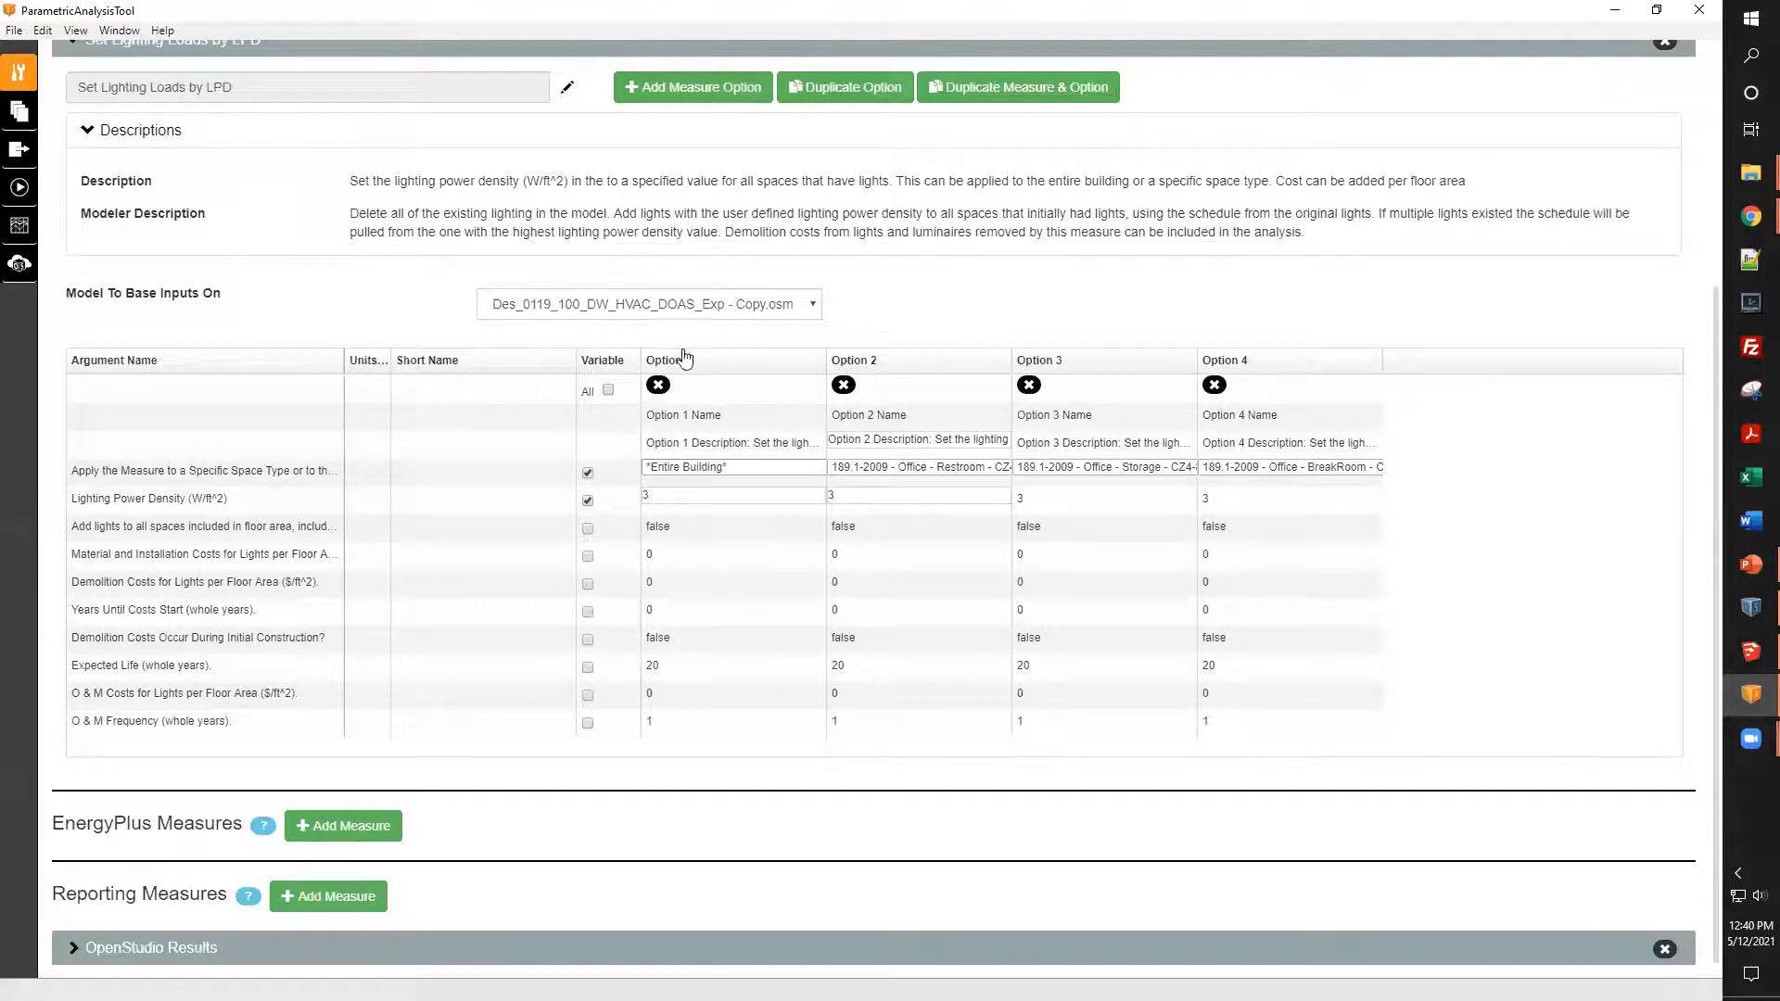
# - Make the space type argument non-variable and set Lighting Power Density to 2.5, 2 and 1 W/ft^2 for options 2, 3 and 4
pyautogui.click(587, 475)
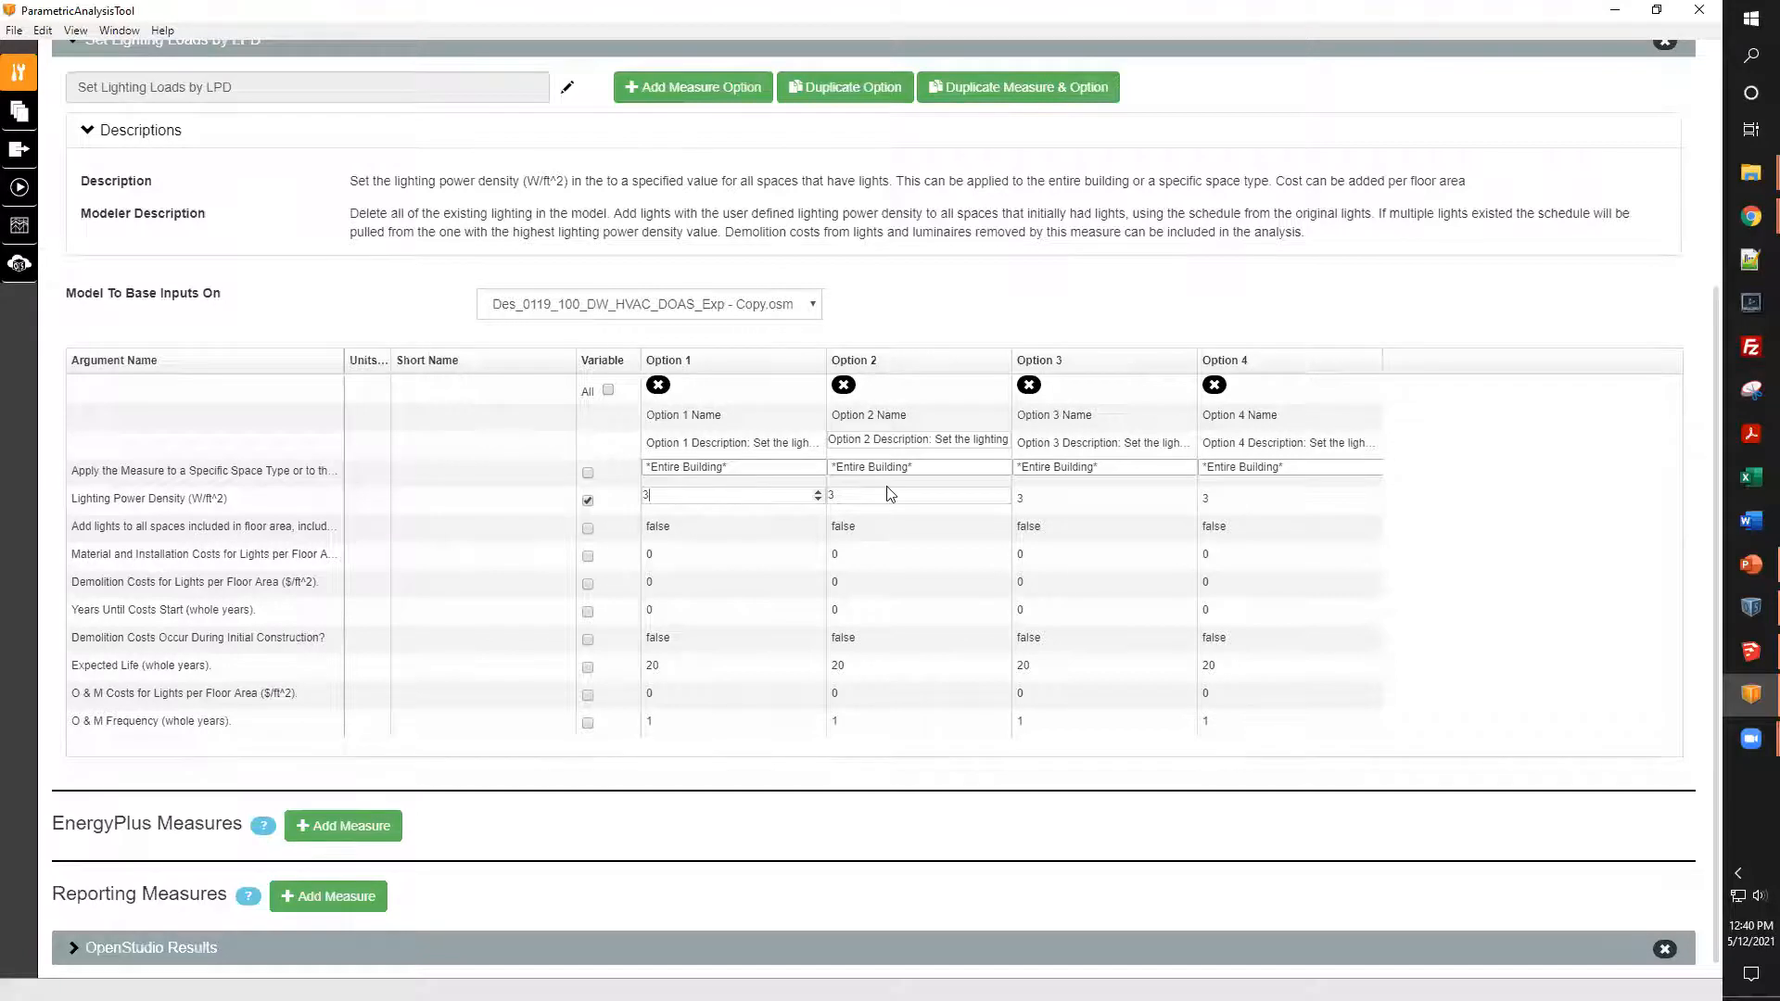
pyautogui.press('Tab')
pyautogui.press('Tab')
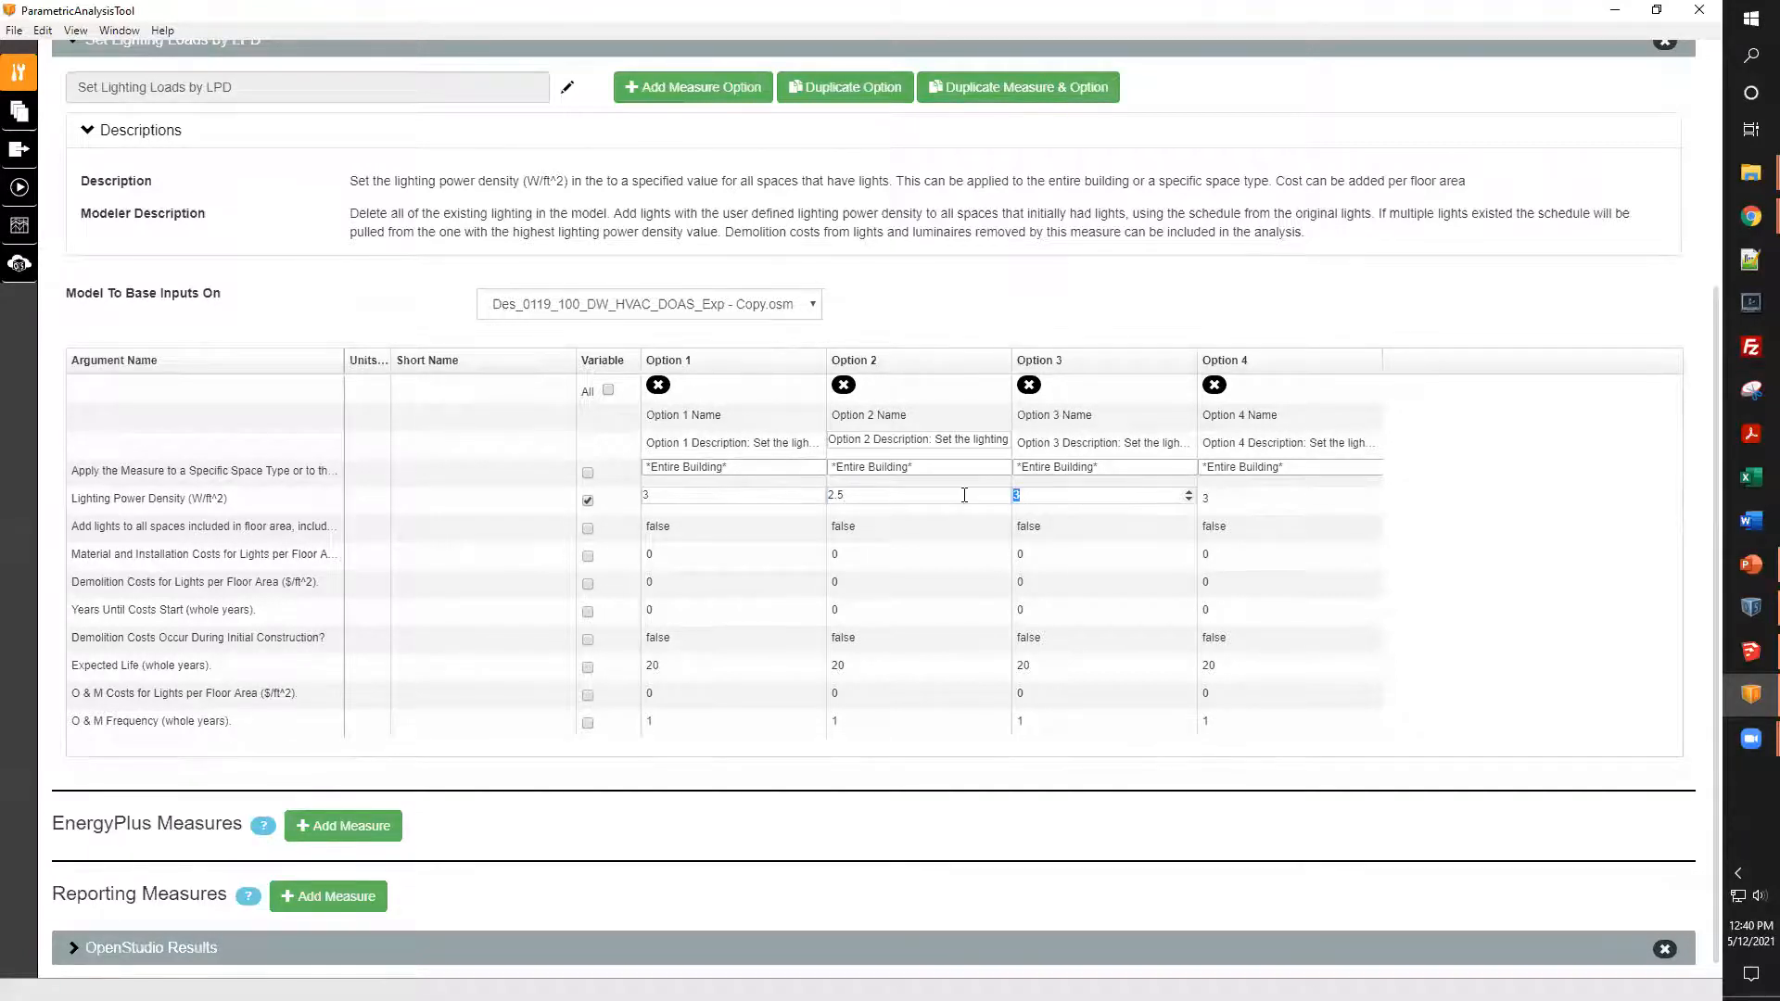
pyautogui.write('2')
pyautogui.press('Tab')
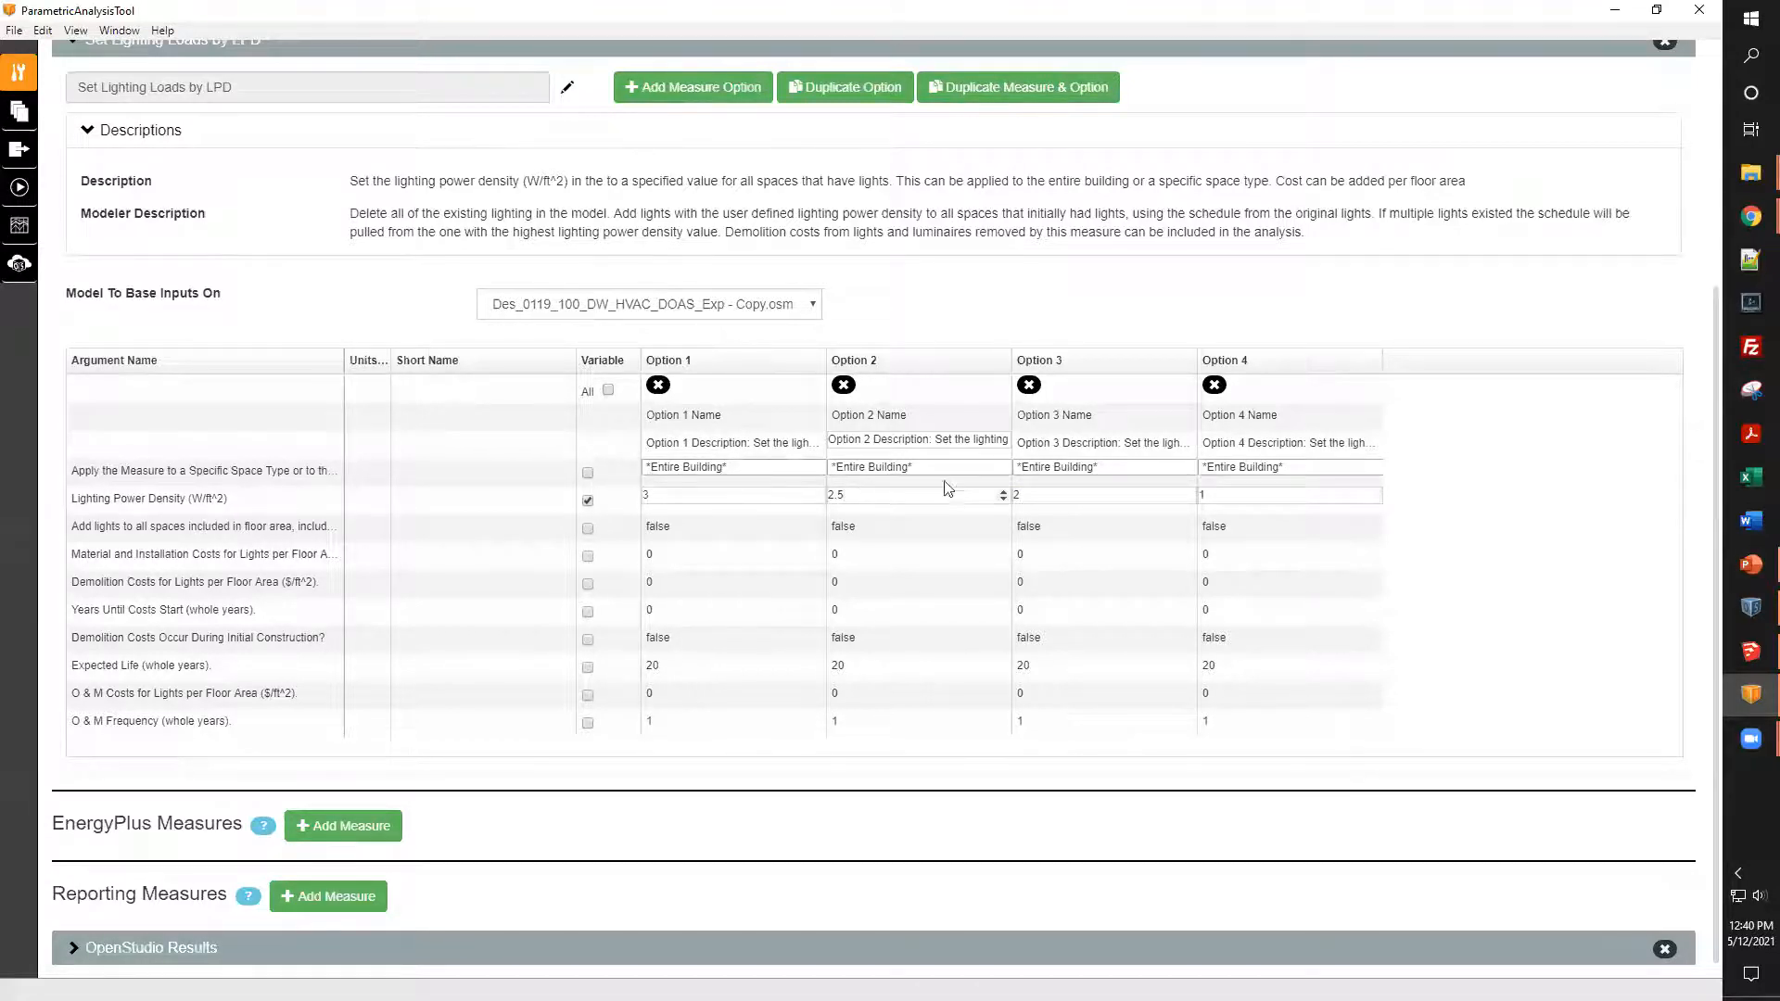
pyautogui.click(1002, 500)
pyautogui.click(1002, 491)
pyautogui.click(1002, 490)
pyautogui.click(1007, 500)
# - Try Des_0119_100_DW_HVAC_DOAS_Exp.osm as the model to base inputs on, and restore Des_0119_100_DW_HVAC_DOAS_Exp - Copy.osm
pyautogui.scroll(-1, 148, 515)
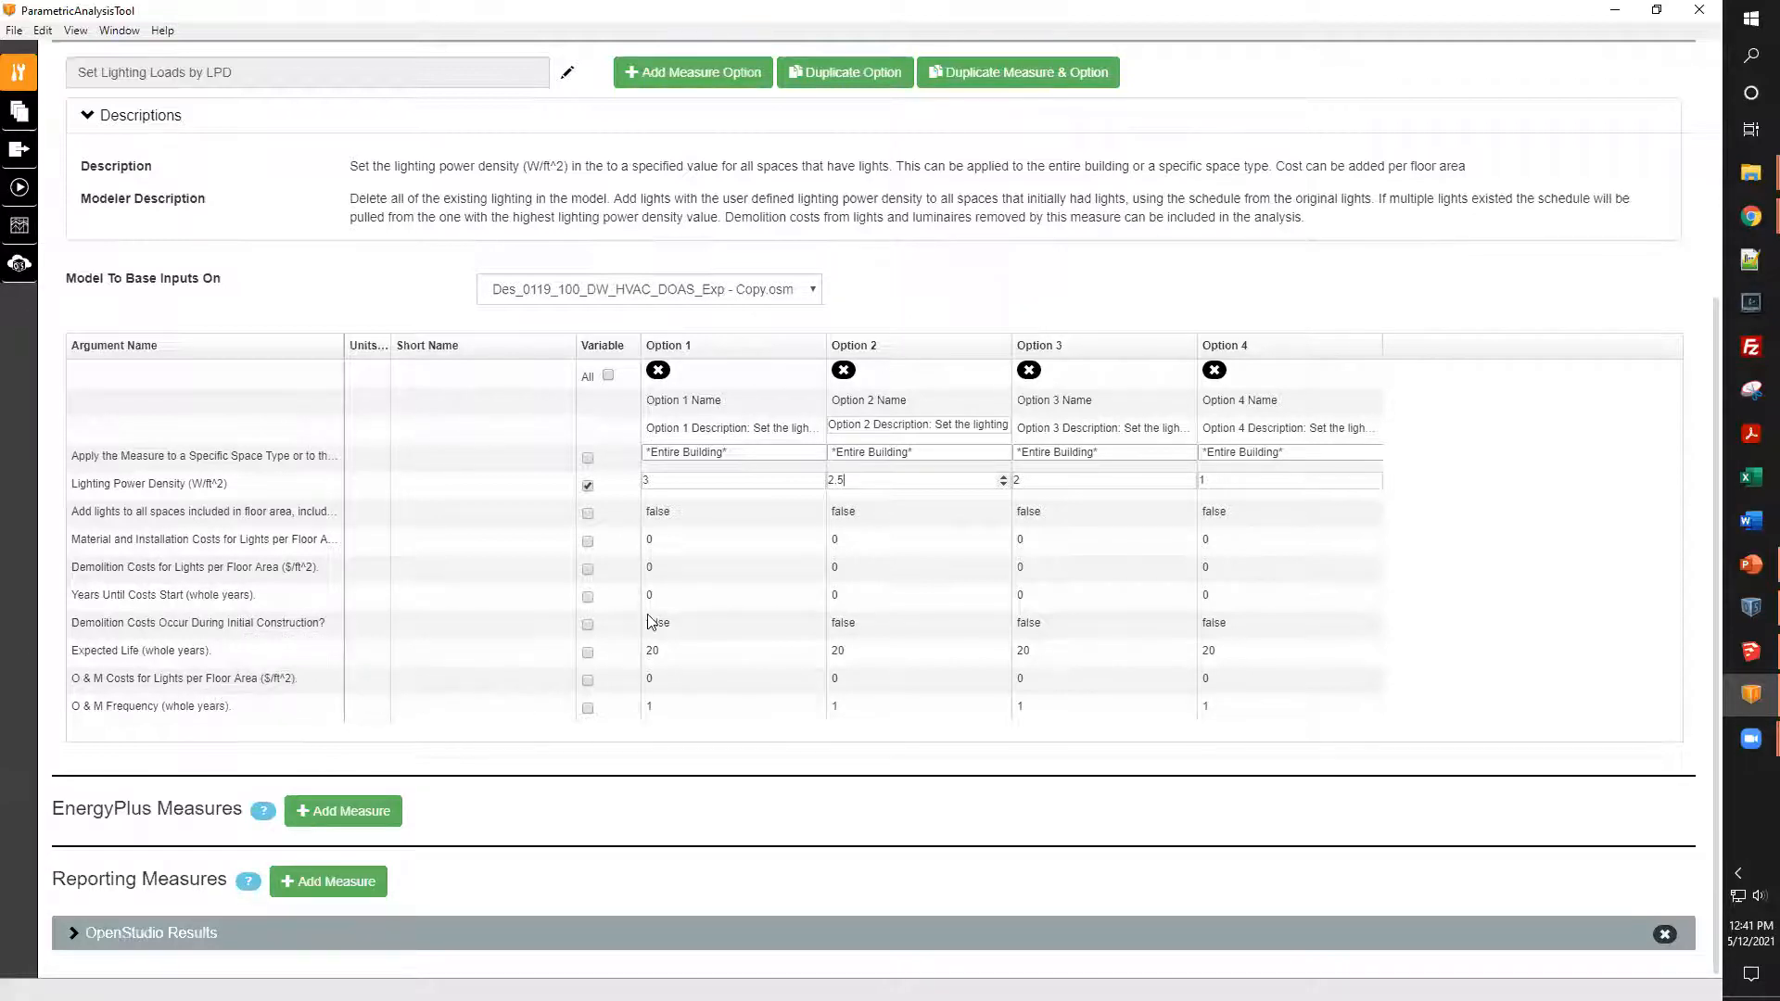
pyautogui.scroll(1, 1094, 565)
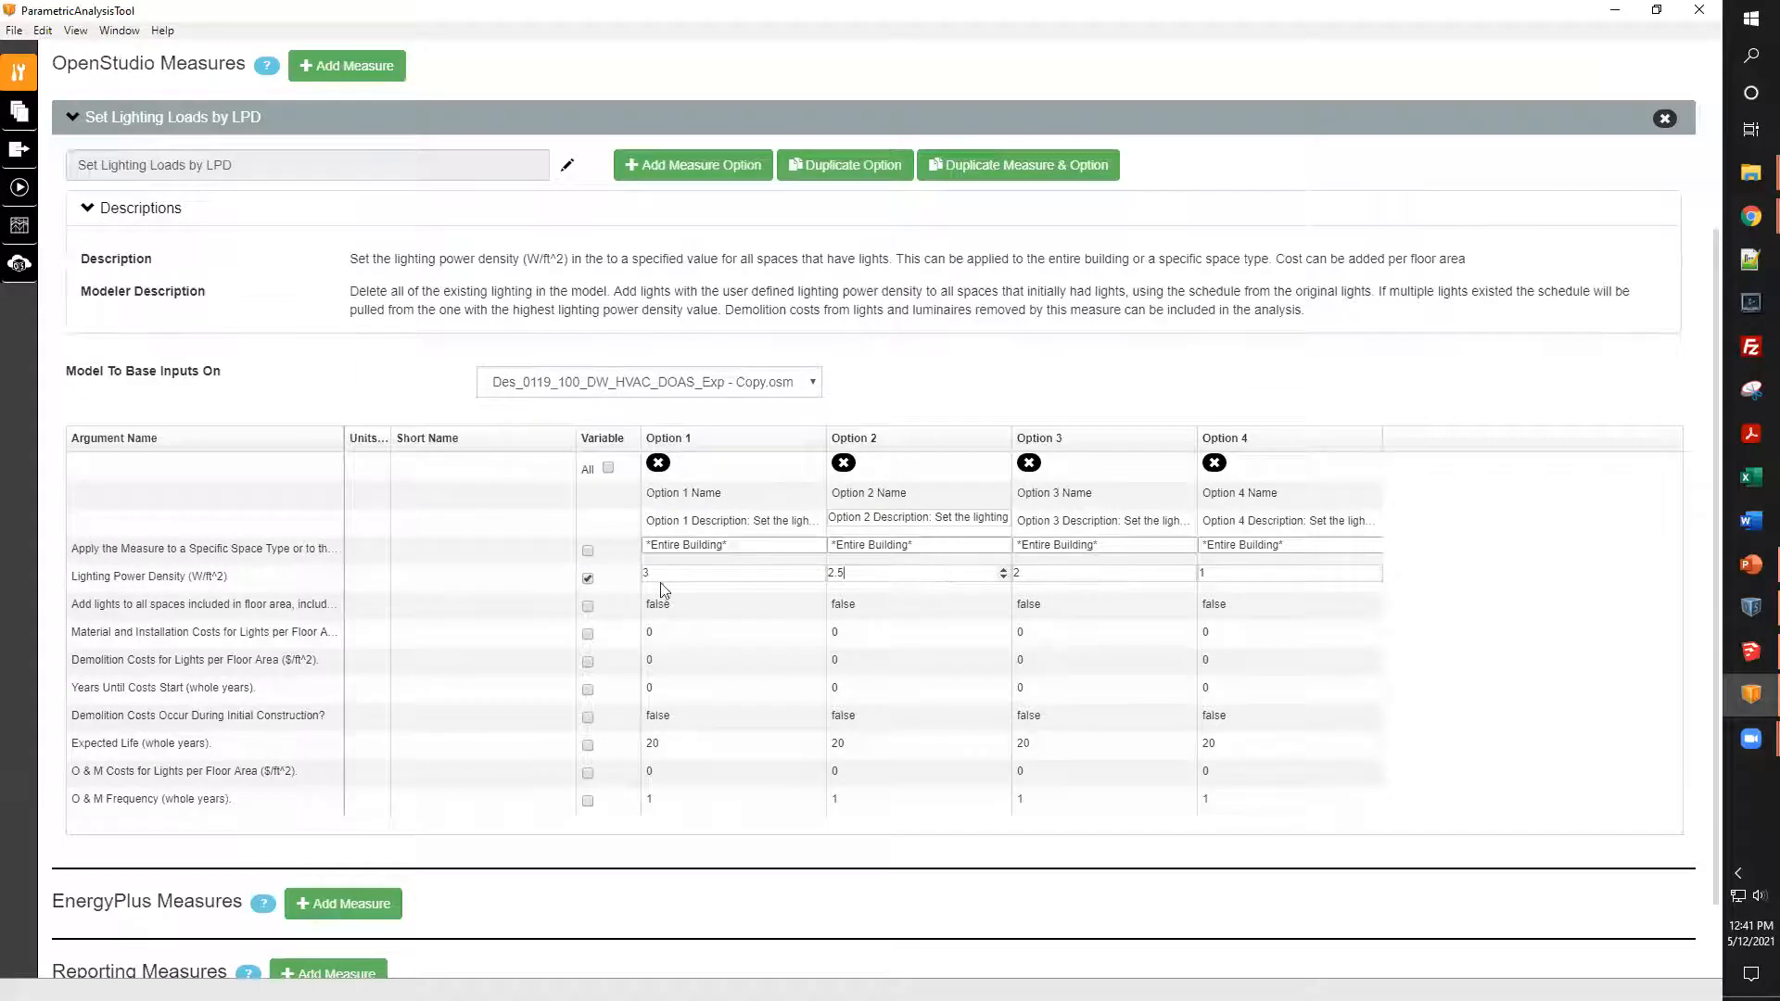
pyautogui.click(981, 411)
pyautogui.click(547, 382)
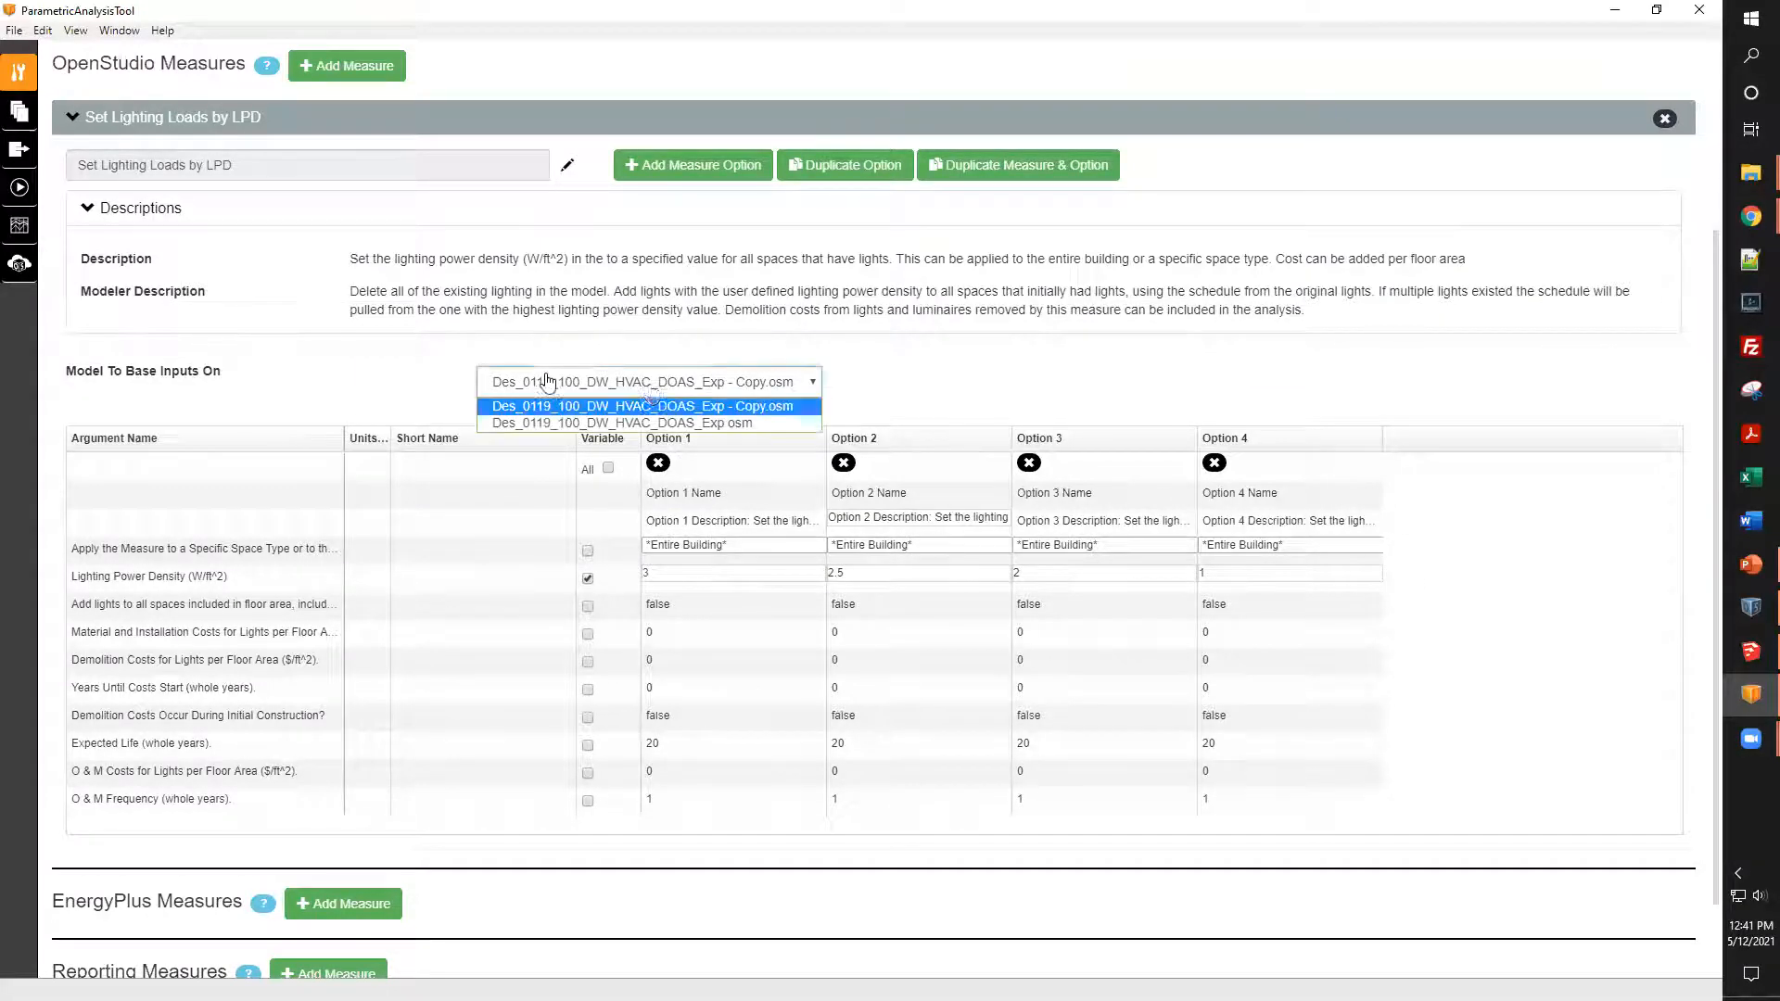
pyautogui.click(634, 422)
pyautogui.click(652, 388)
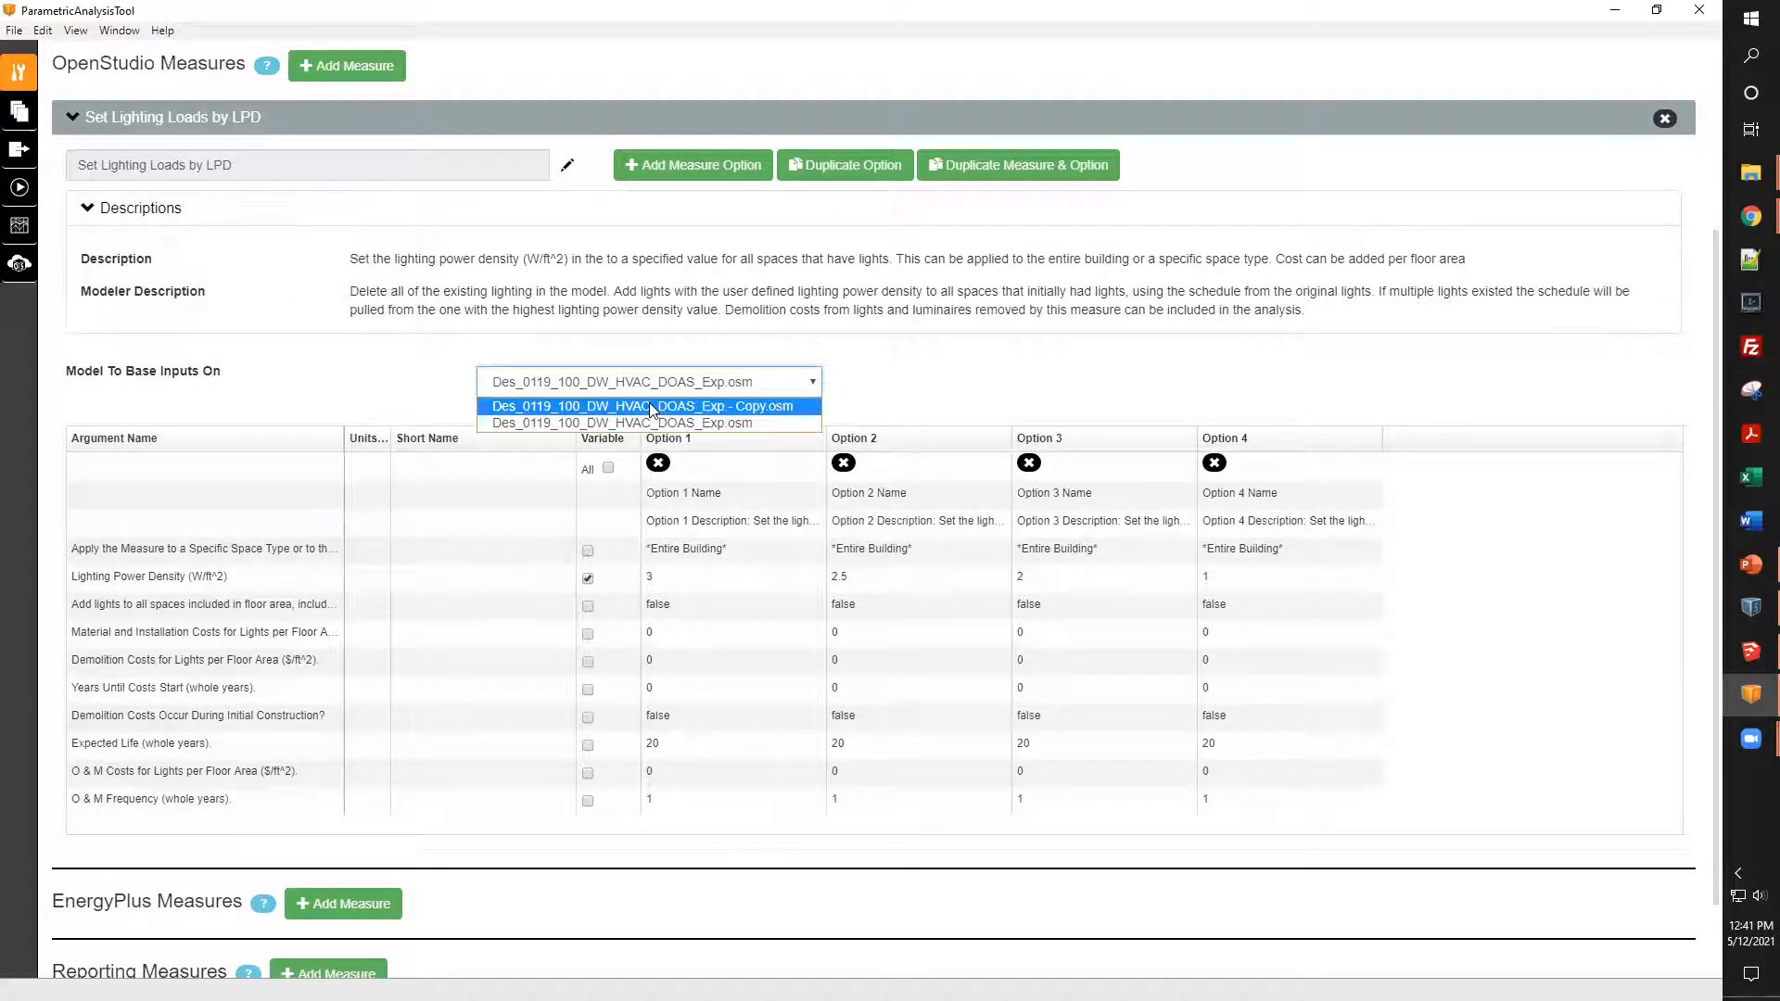
pyautogui.click(650, 405)
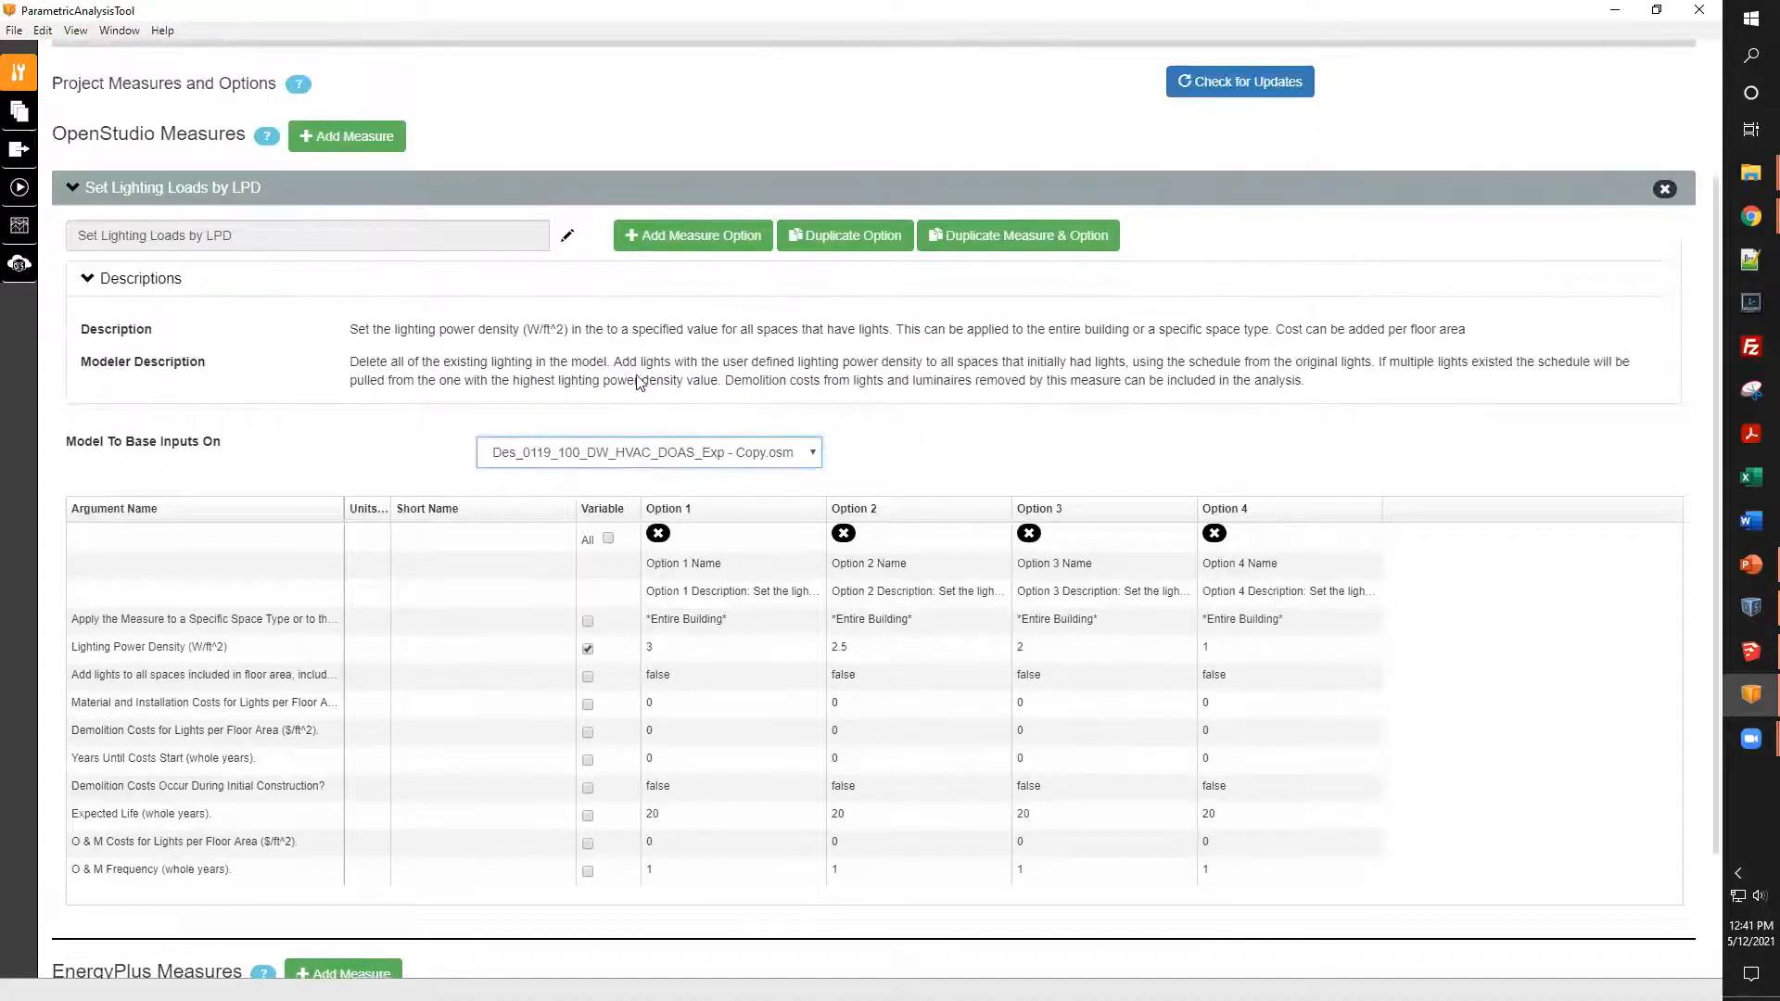
# - Look over the OpenStudio Results reporting measure and open the measure library for adding reporting measures
pyautogui.scroll(-1, 633, 396)
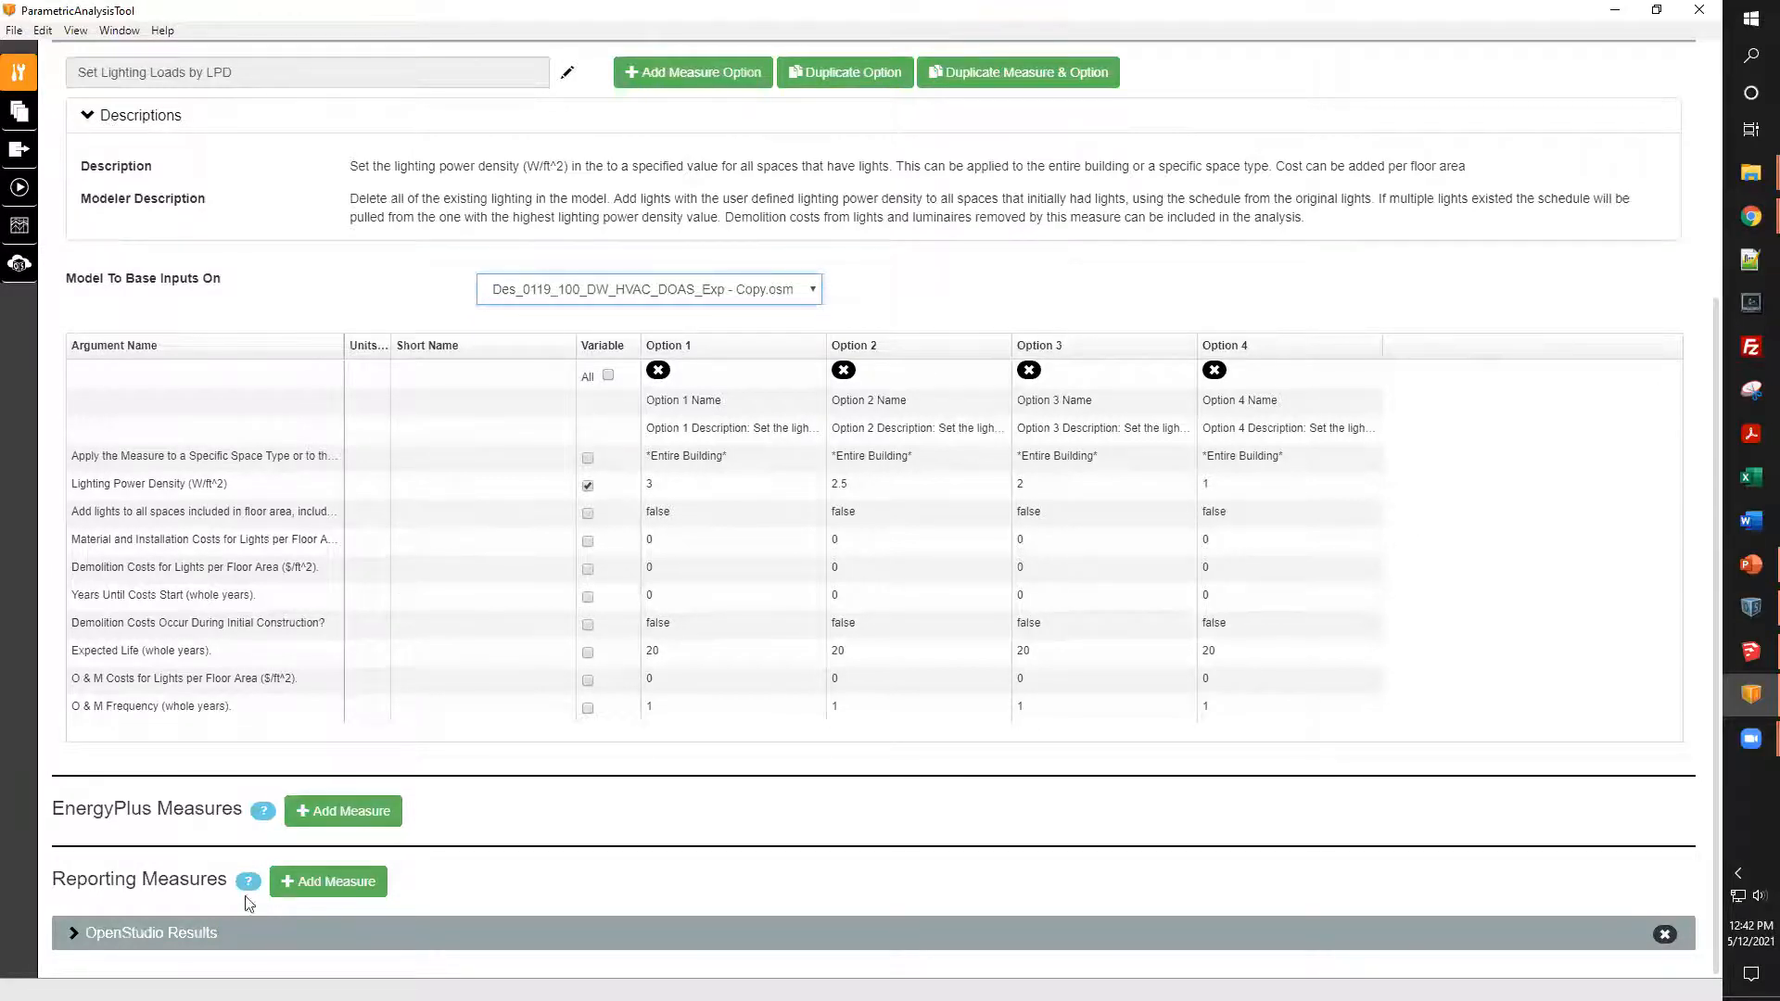
pyautogui.click(152, 934)
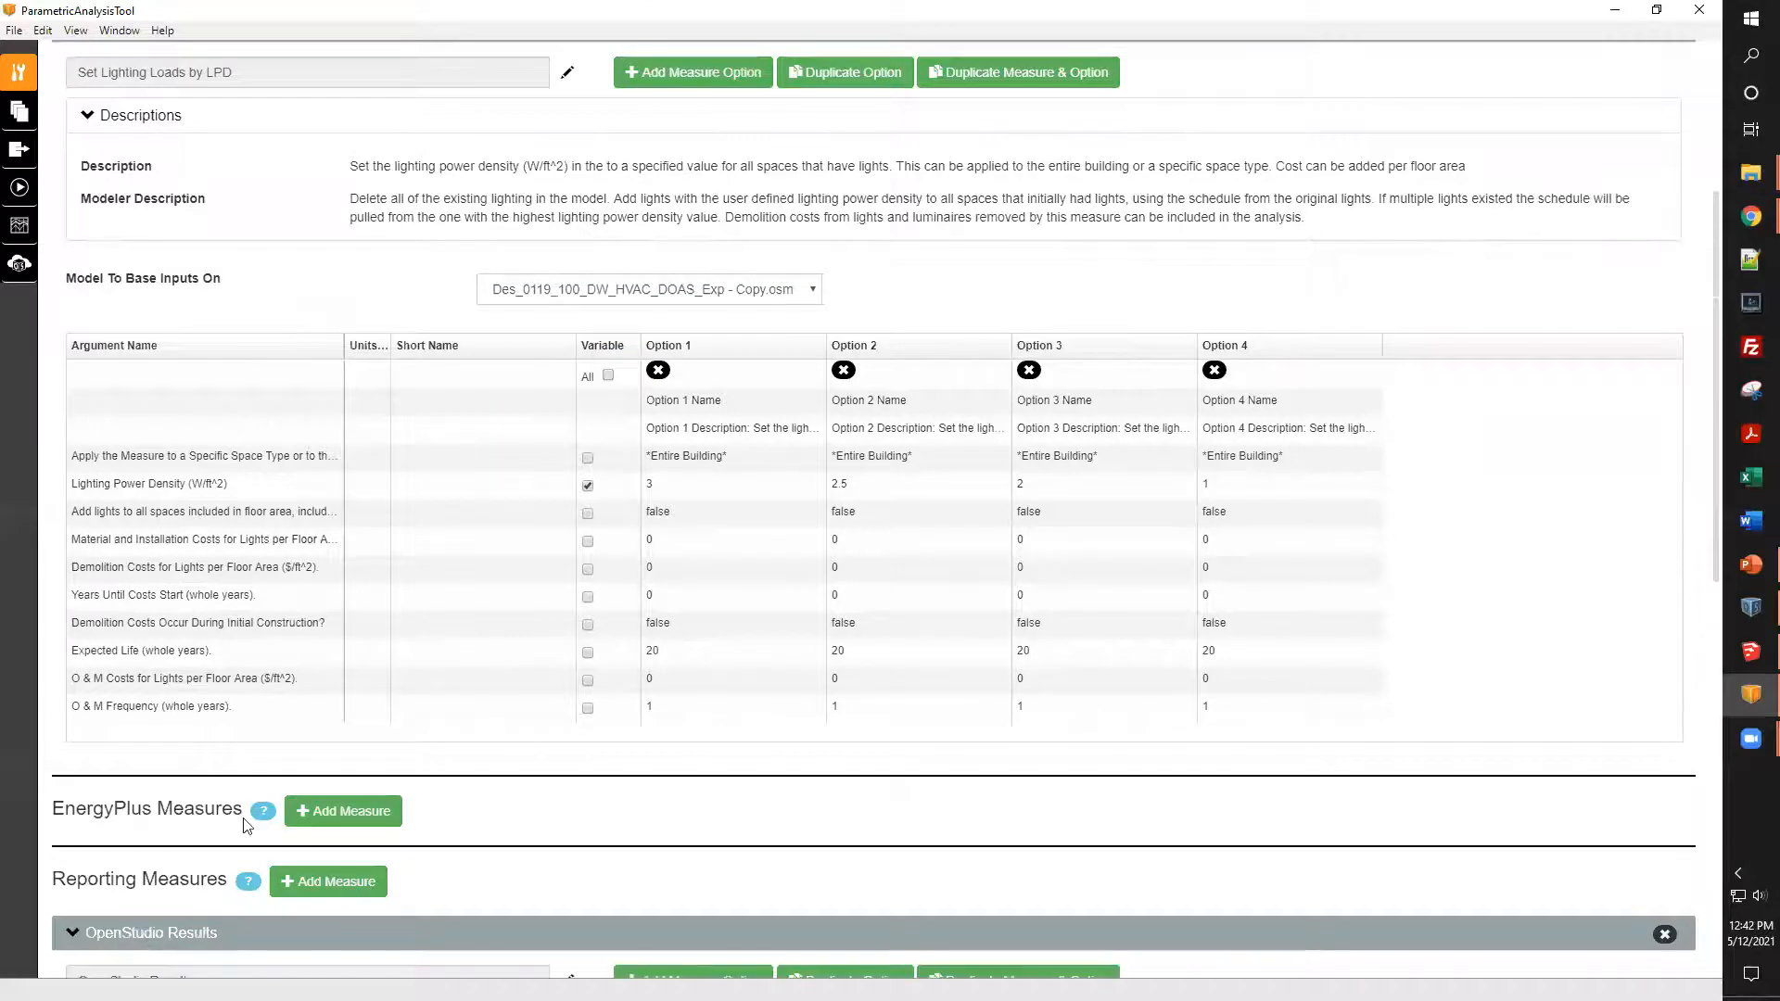
pyautogui.scroll(-6, 345, 742)
pyautogui.click(333, 325)
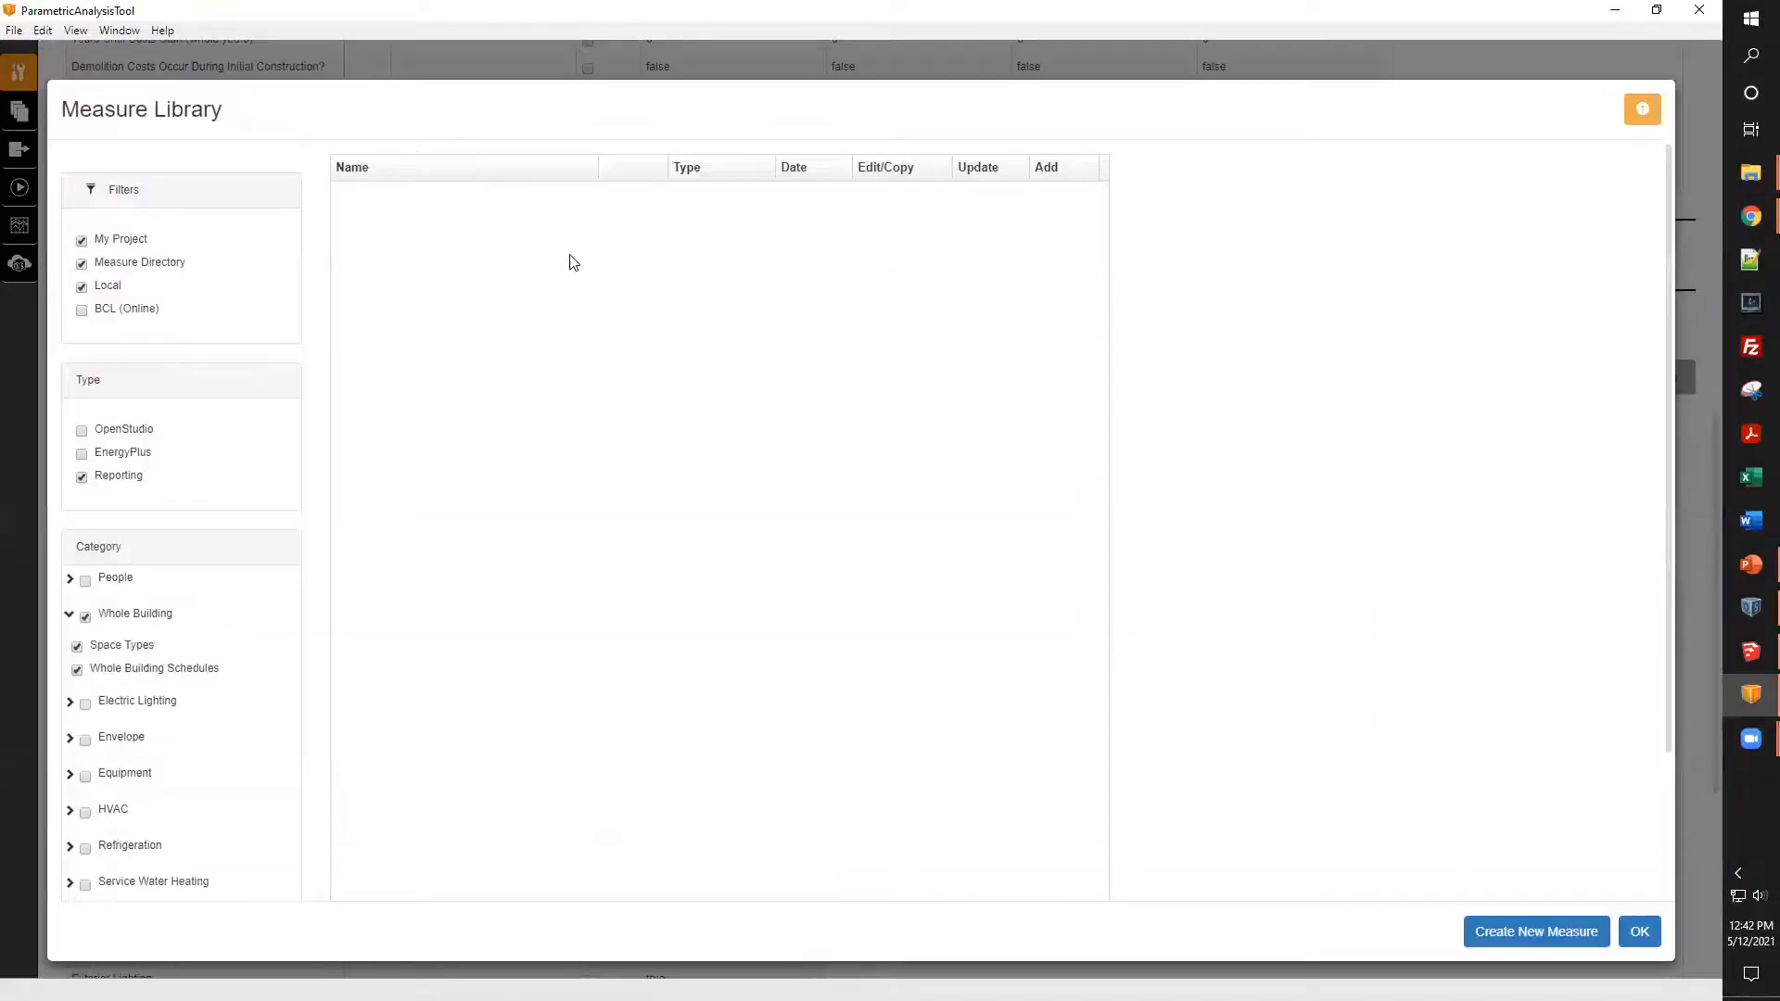
# - Clear the Whole Building category filter and browse the Reporting measures, including those from BCL (Online)
pyautogui.click(81, 431)
pyautogui.click(83, 477)
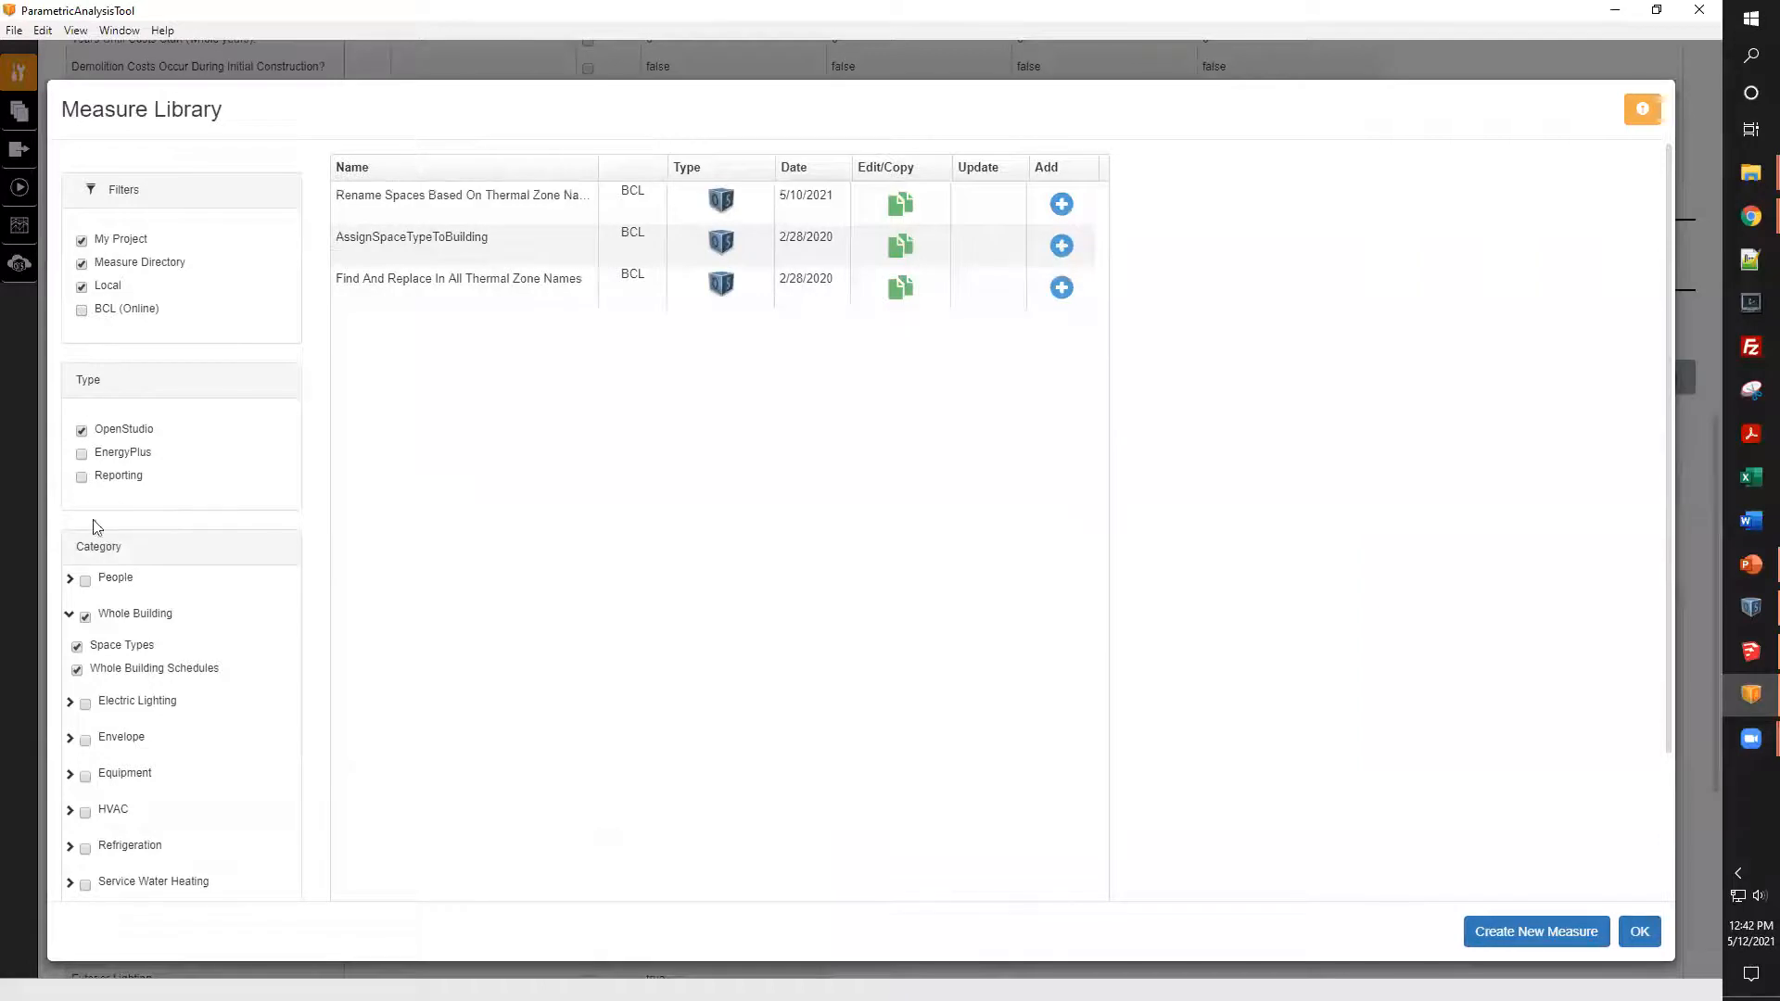
pyautogui.click(86, 617)
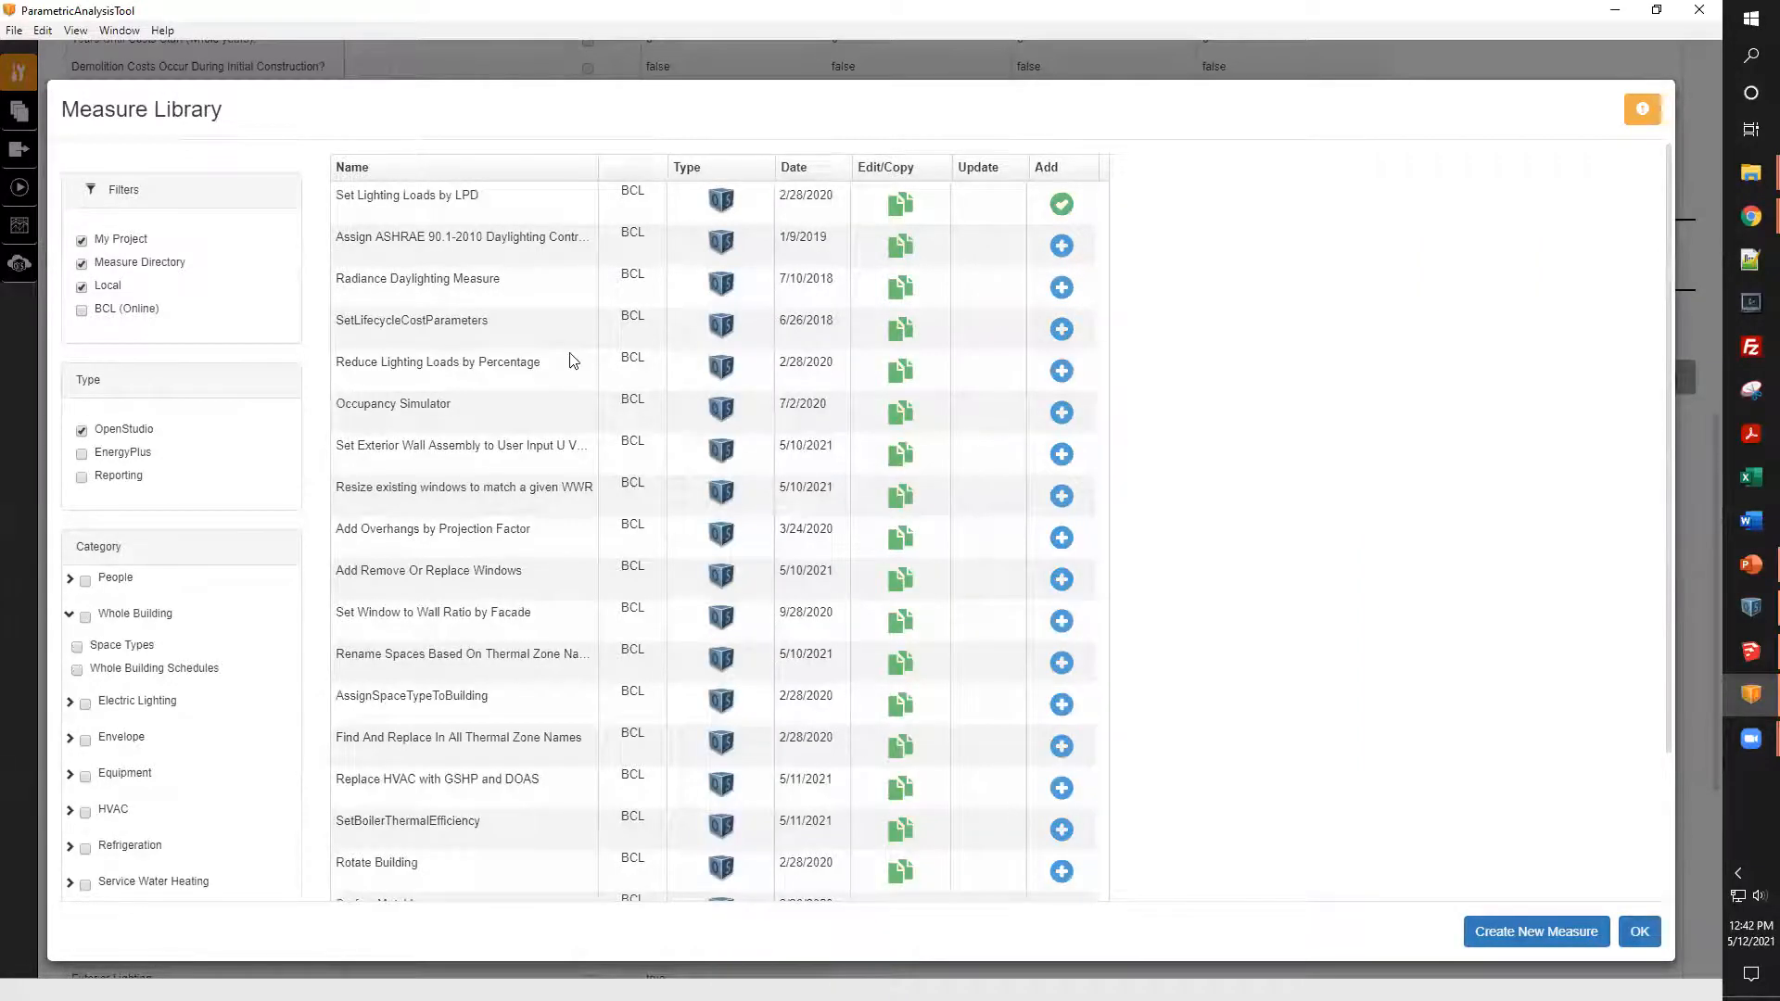
pyautogui.click(82, 477)
pyautogui.click(82, 430)
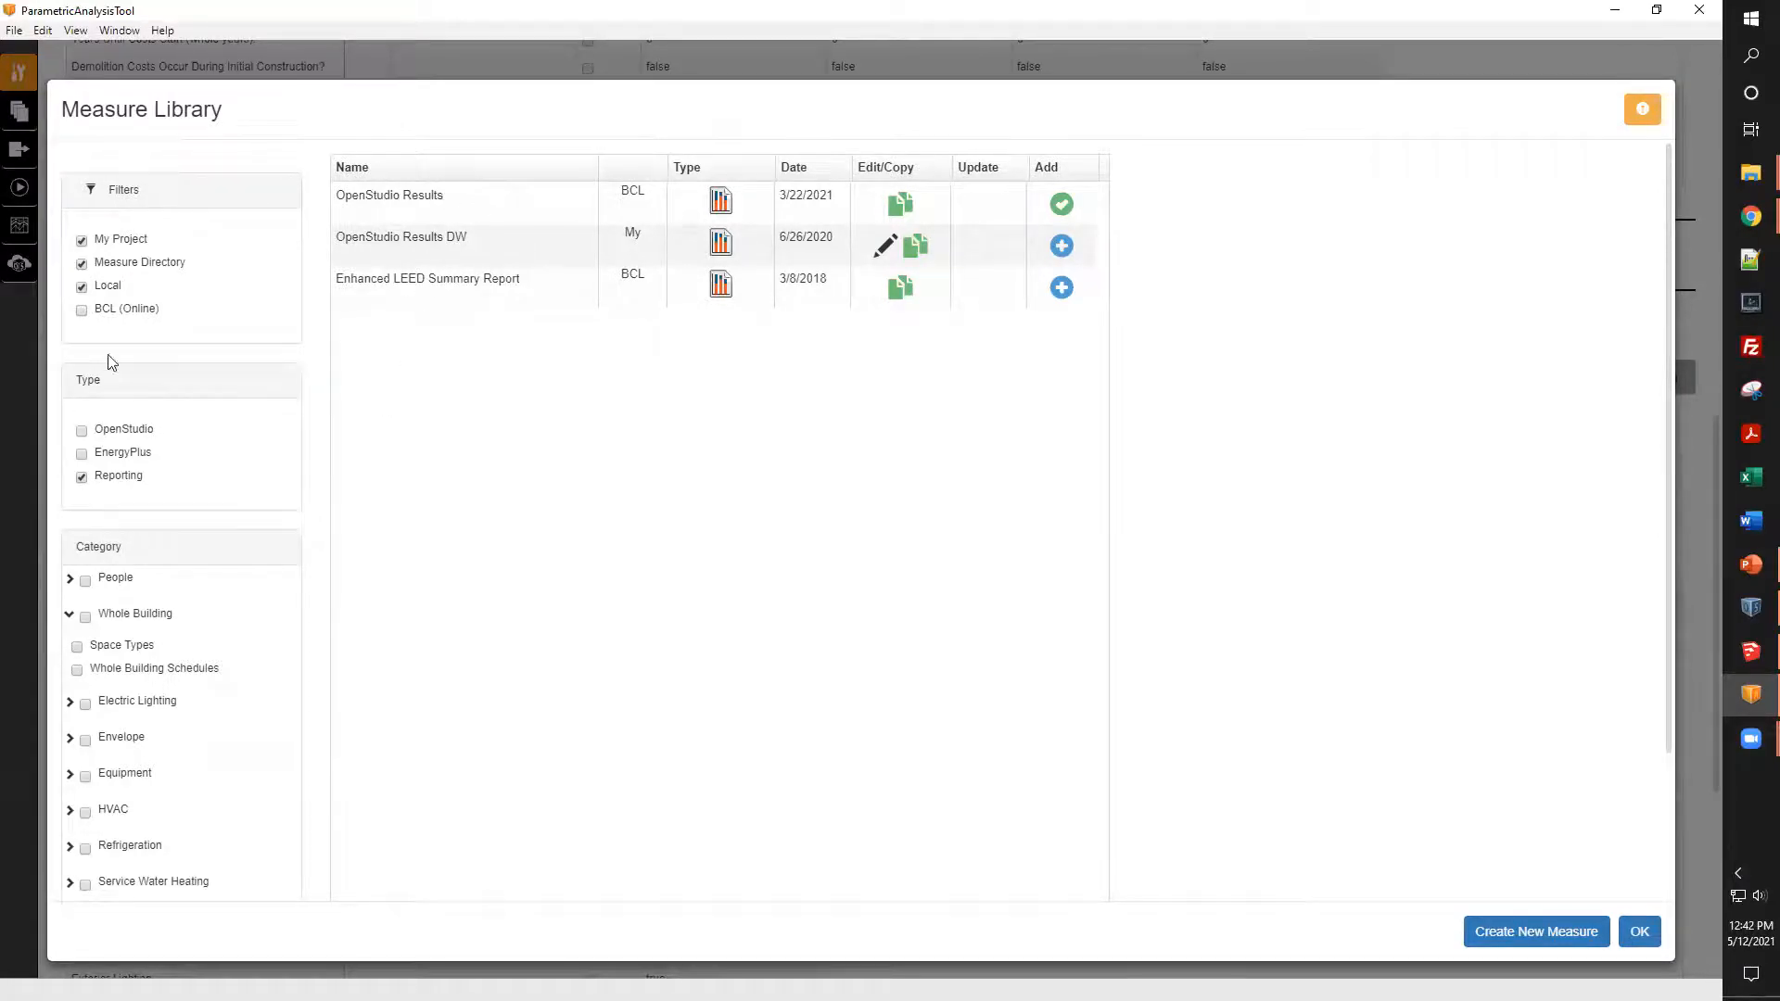
pyautogui.click(81, 312)
pyautogui.scroll(-1, 697, 400)
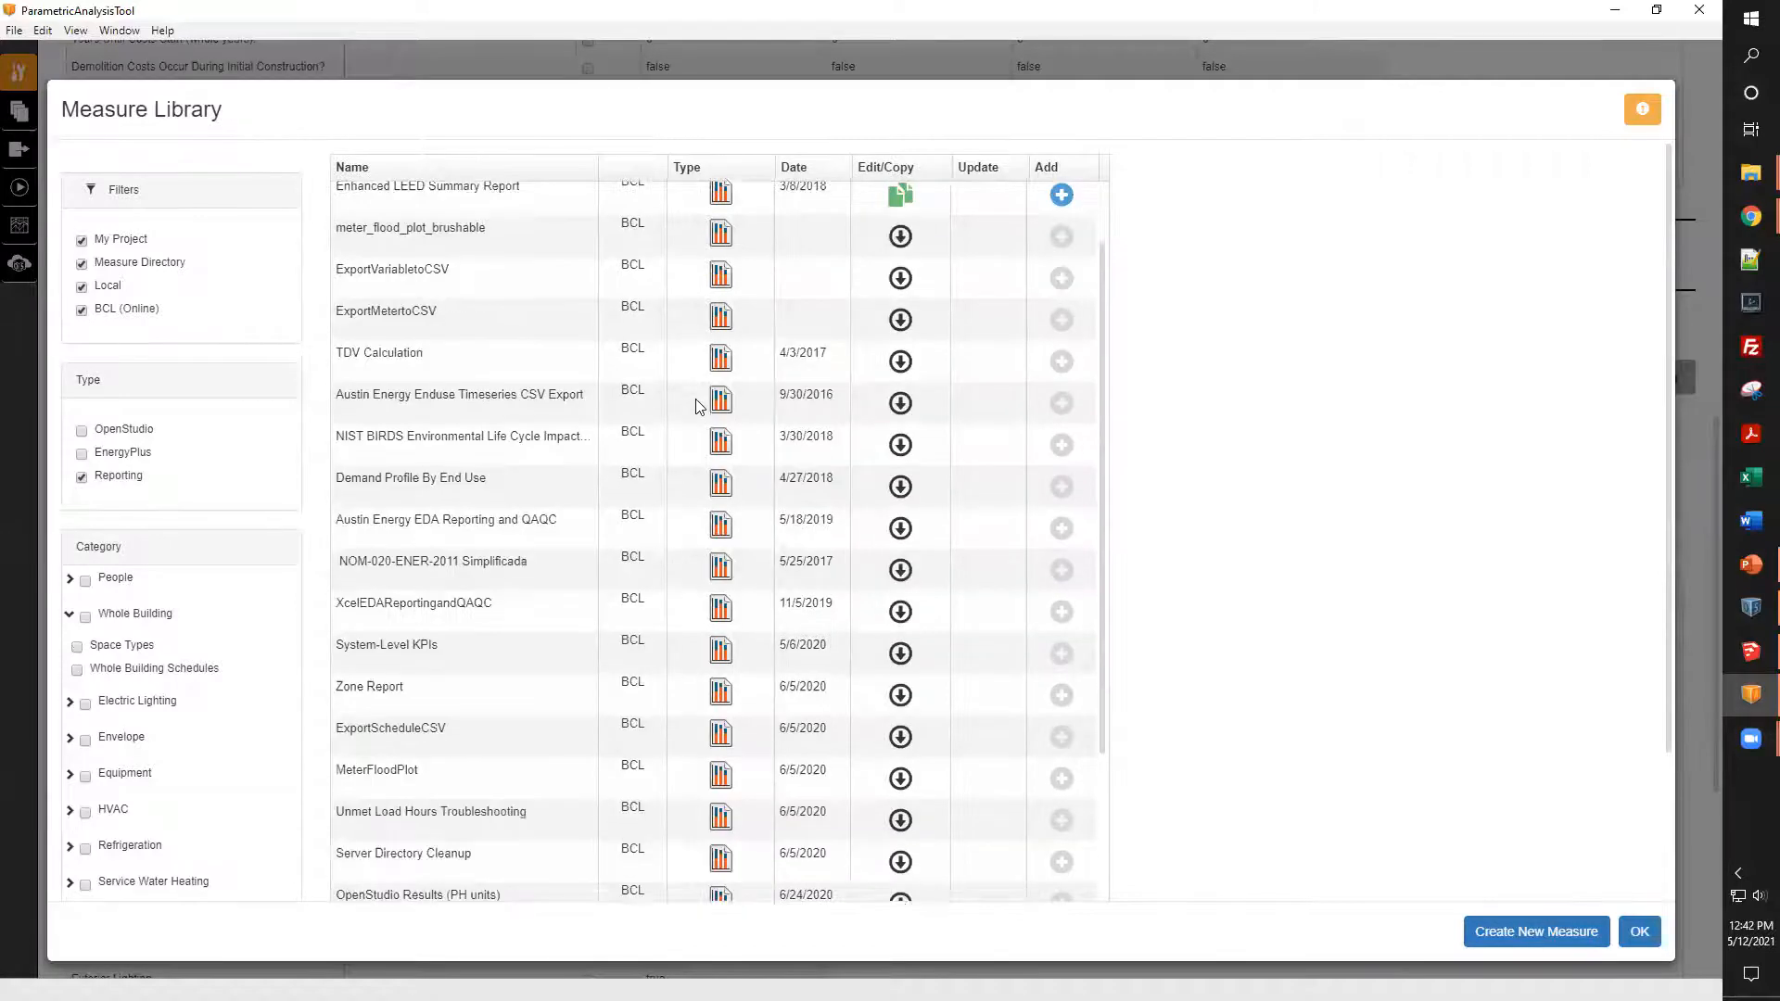
# - Look through the rest of the reporting measures in the library and close the Measure Library
pyautogui.scroll(-2, 510, 400)
pyautogui.scroll(-4, 510, 401)
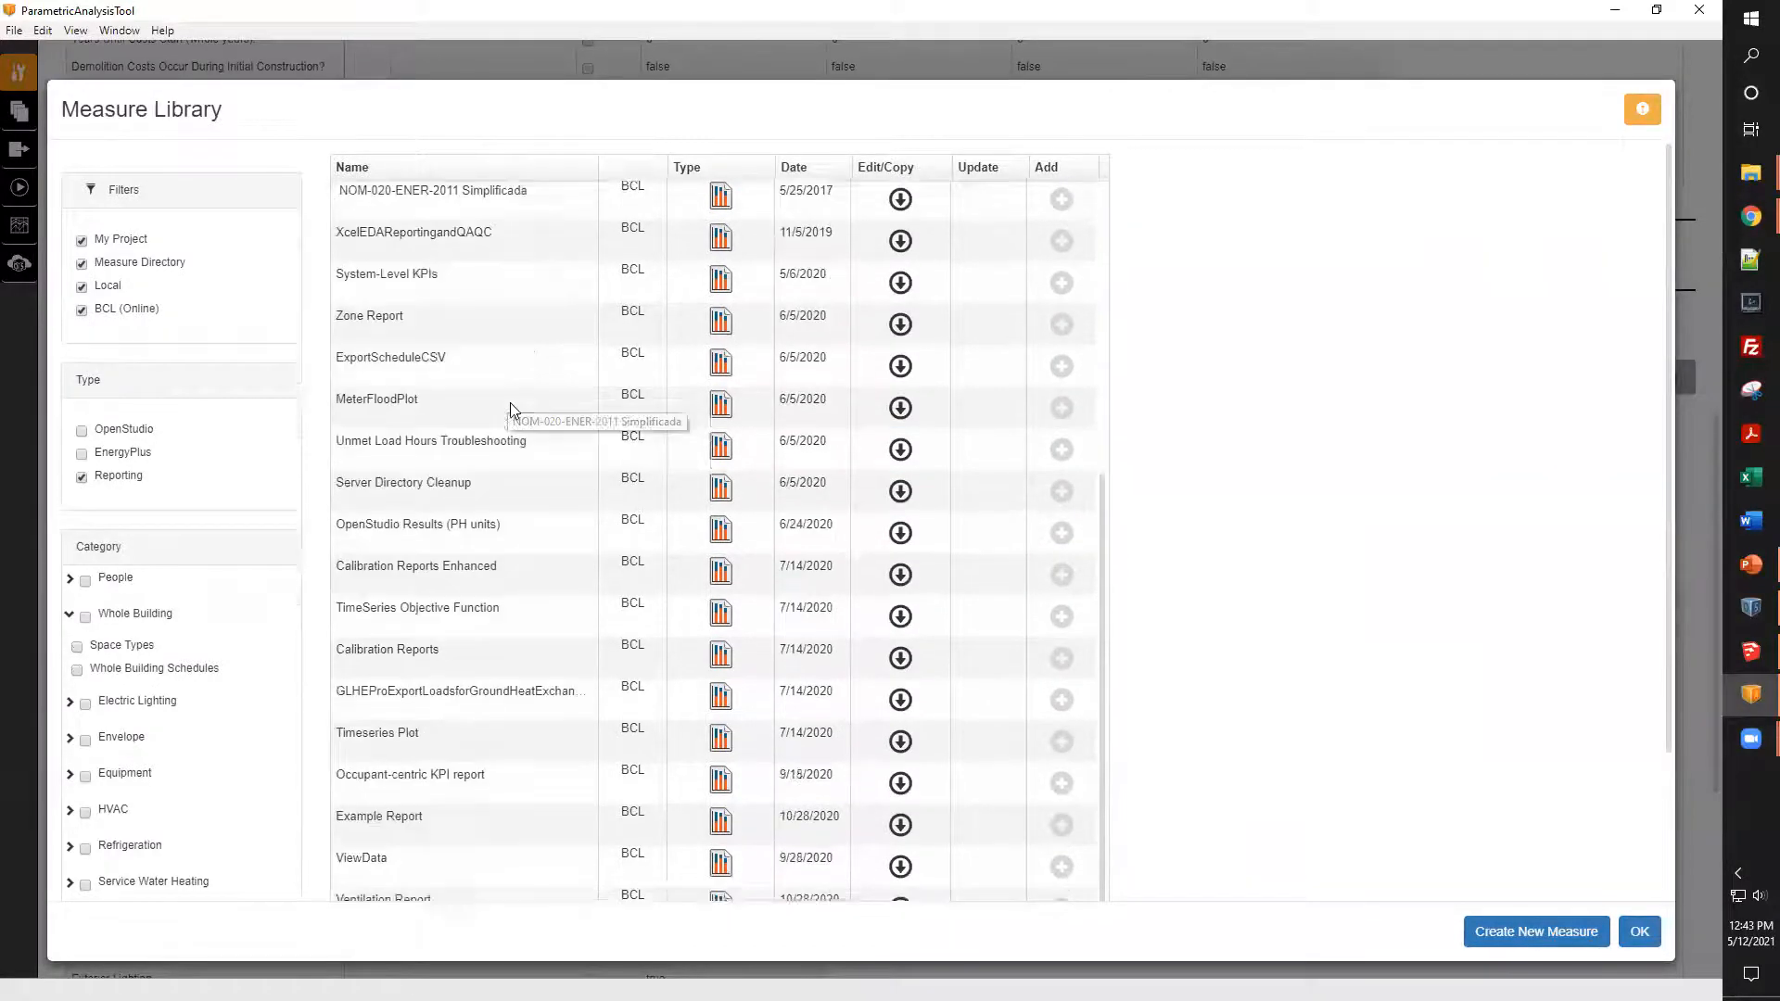
pyautogui.scroll(-1, 516, 413)
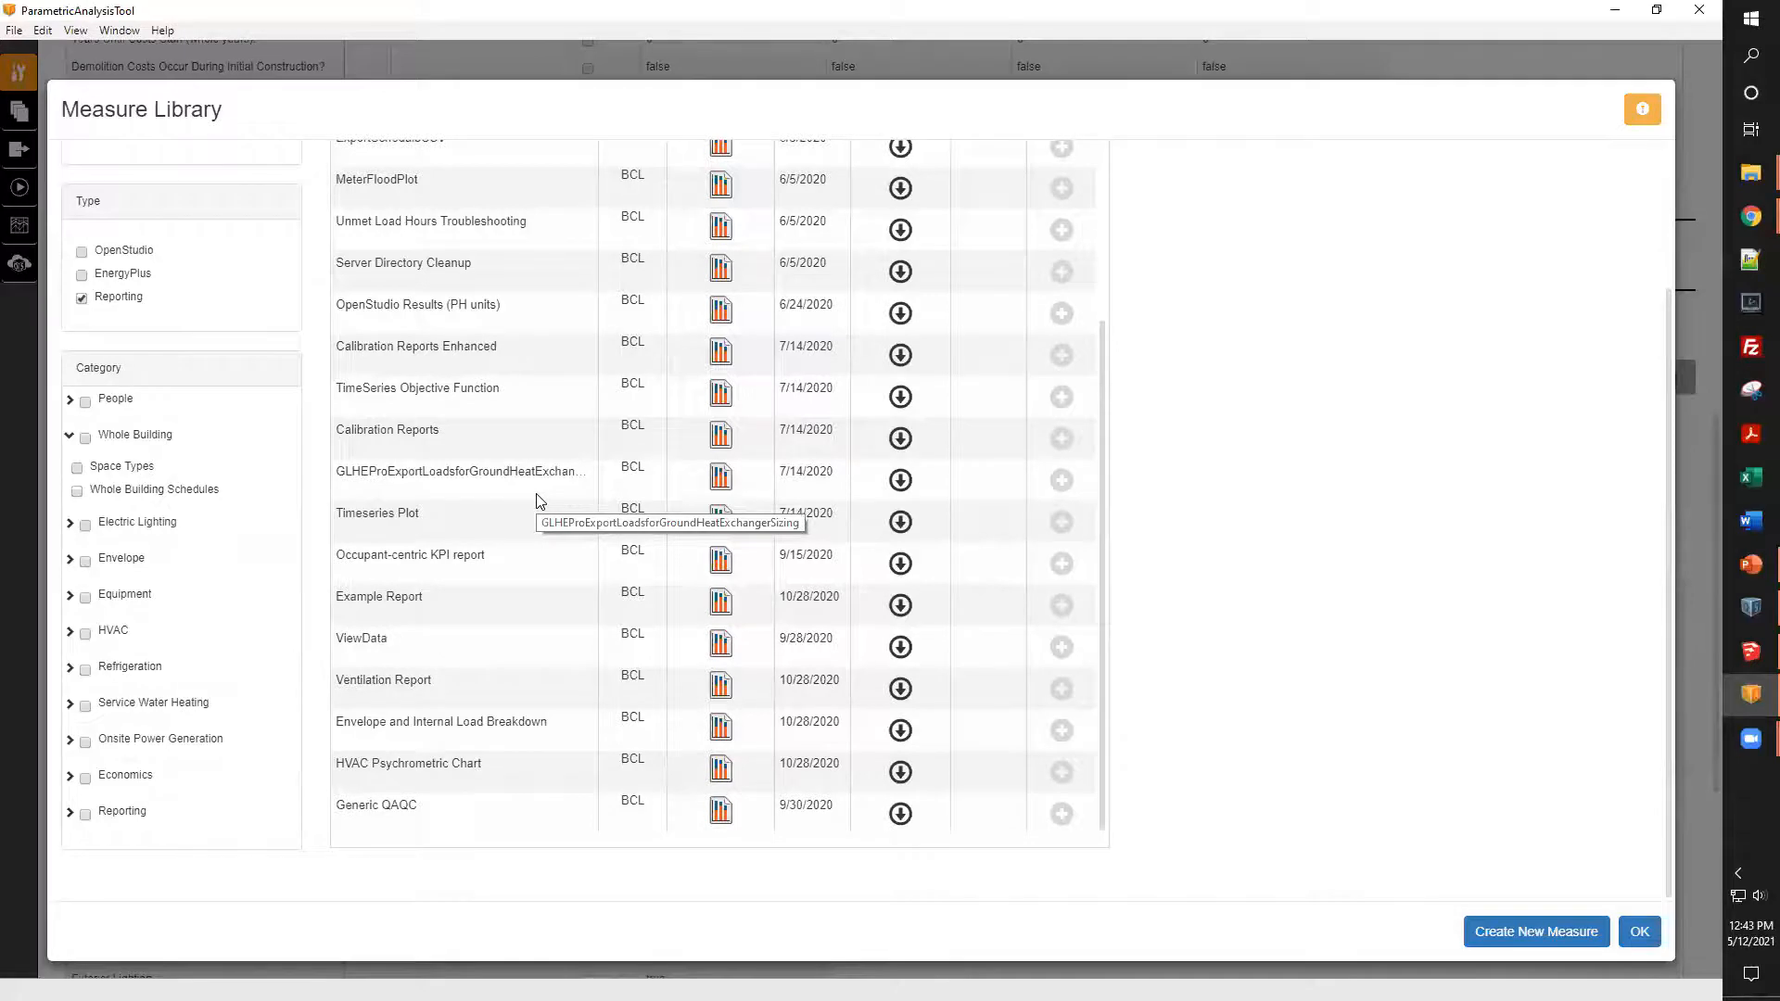
pyautogui.scroll(8, 536, 501)
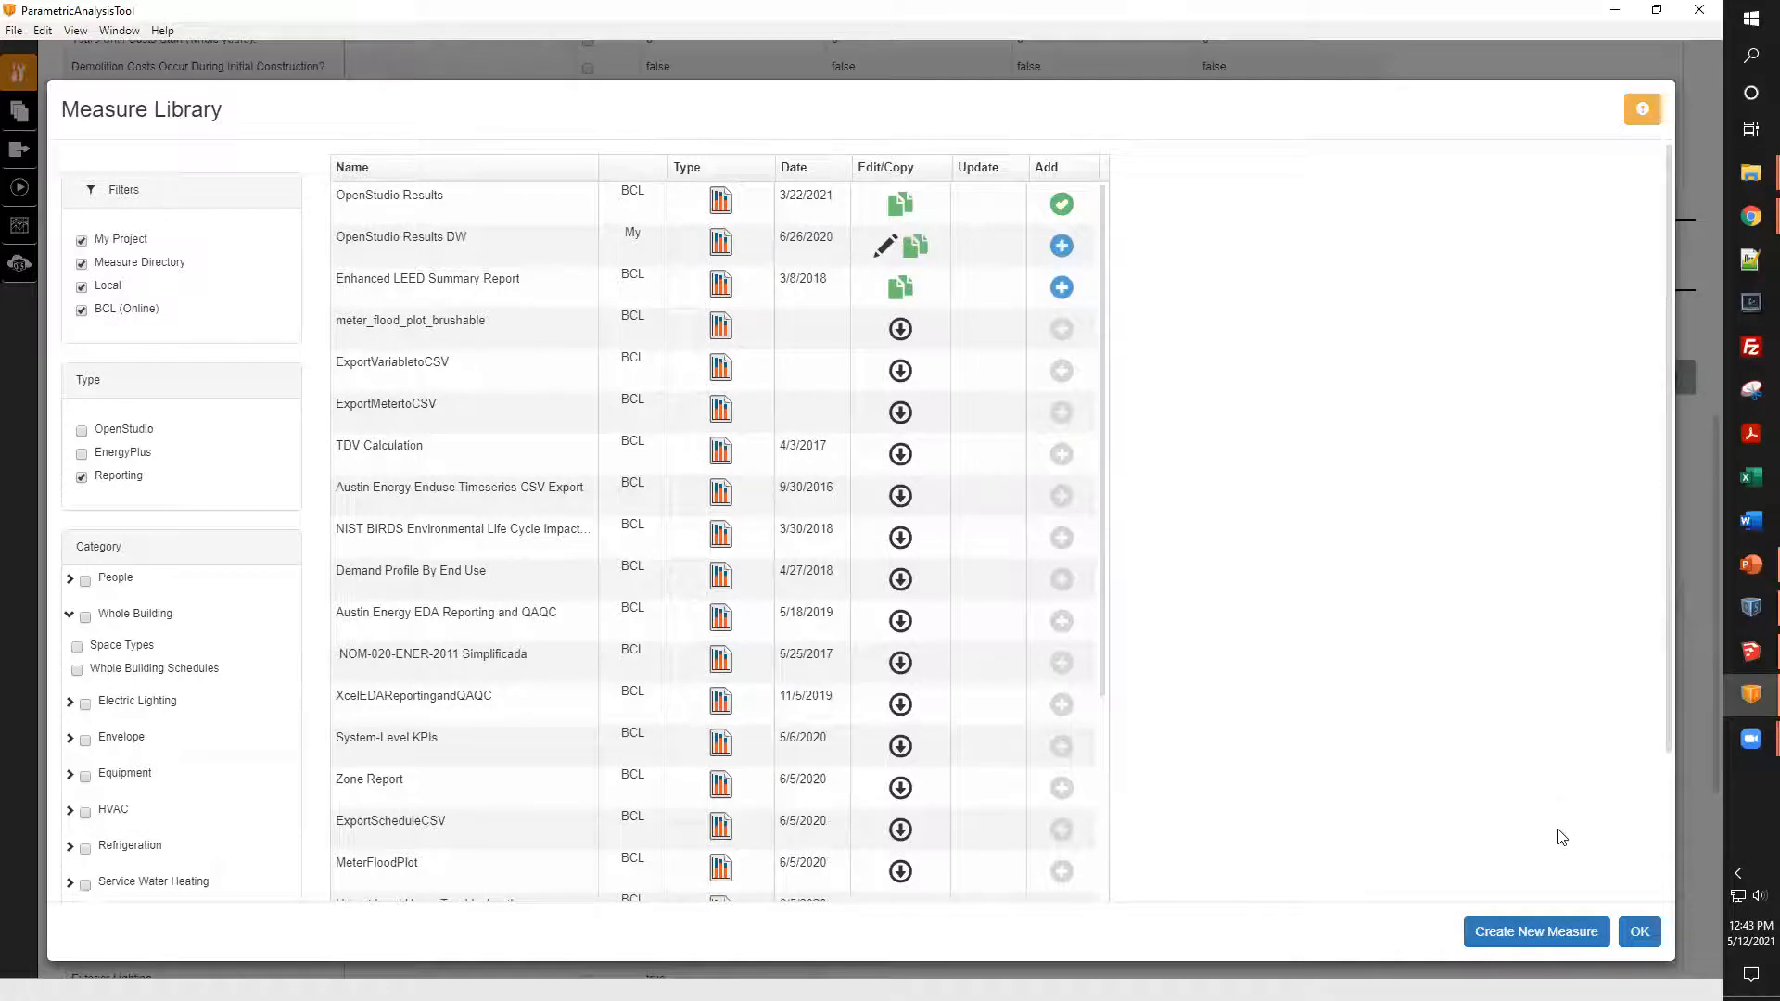
pyautogui.click(1639, 932)
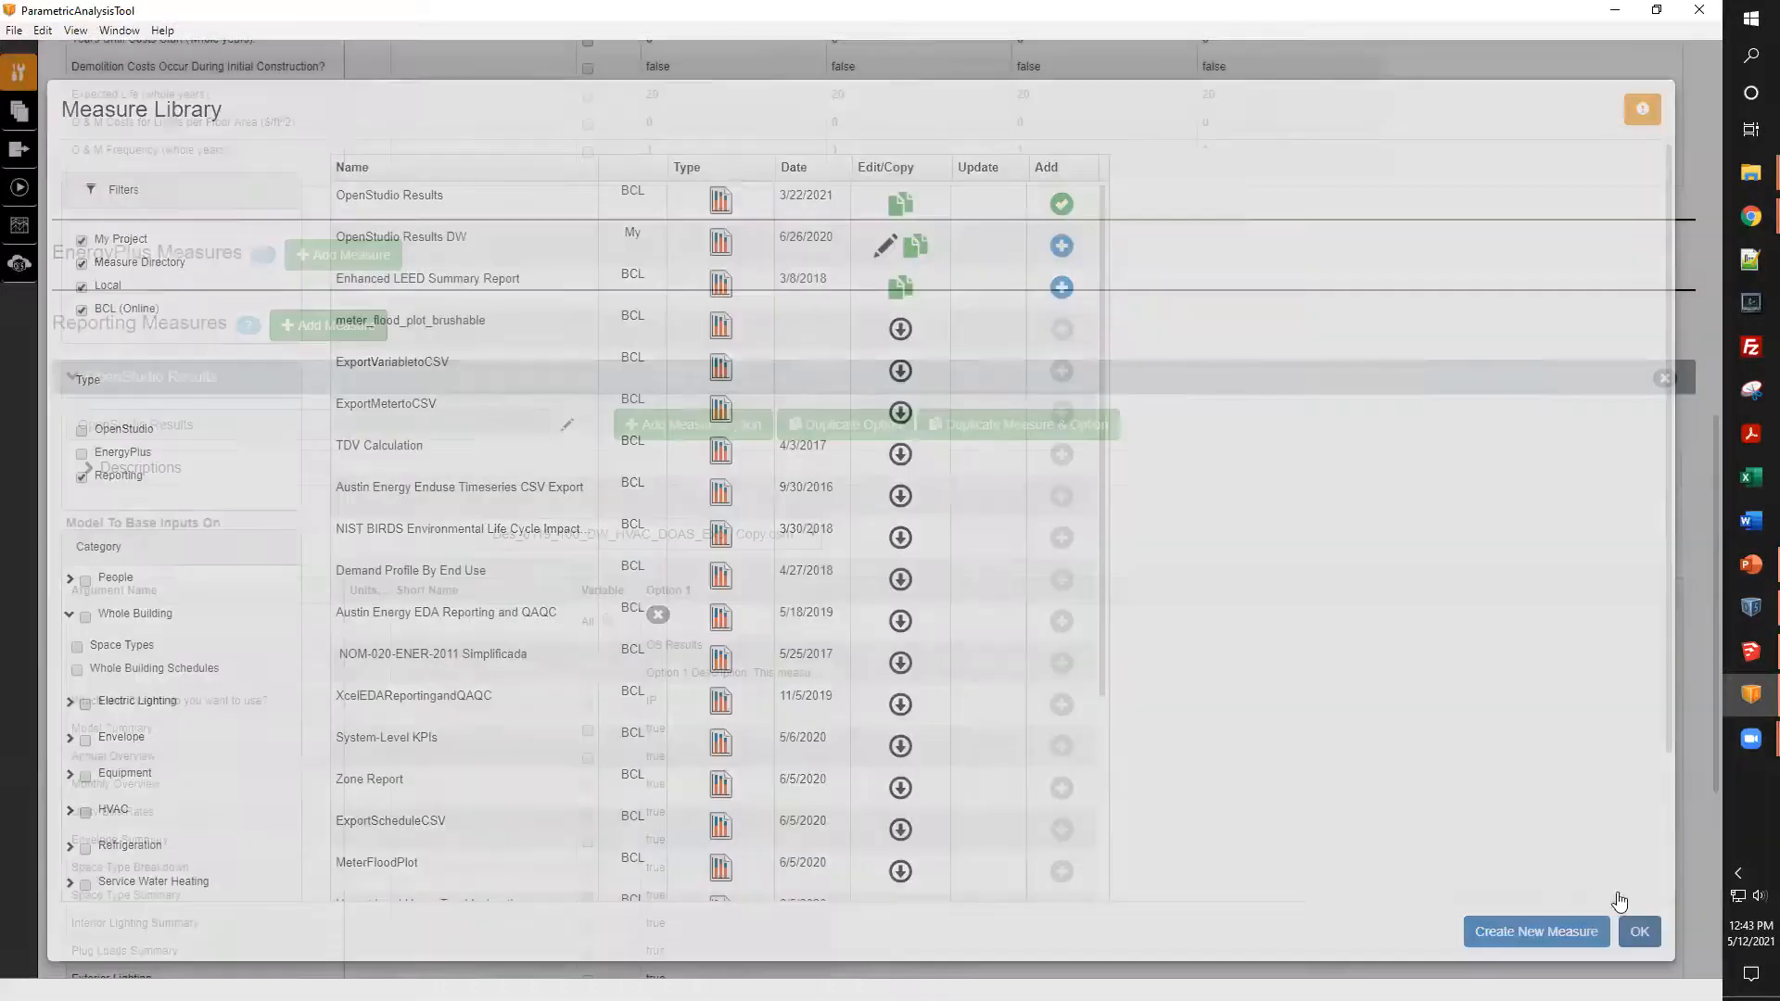
# - Review the OpenStudio Results arguments and the Set Lighting Loads by LPD options in the project measures
pyautogui.scroll(-2, 925, 465)
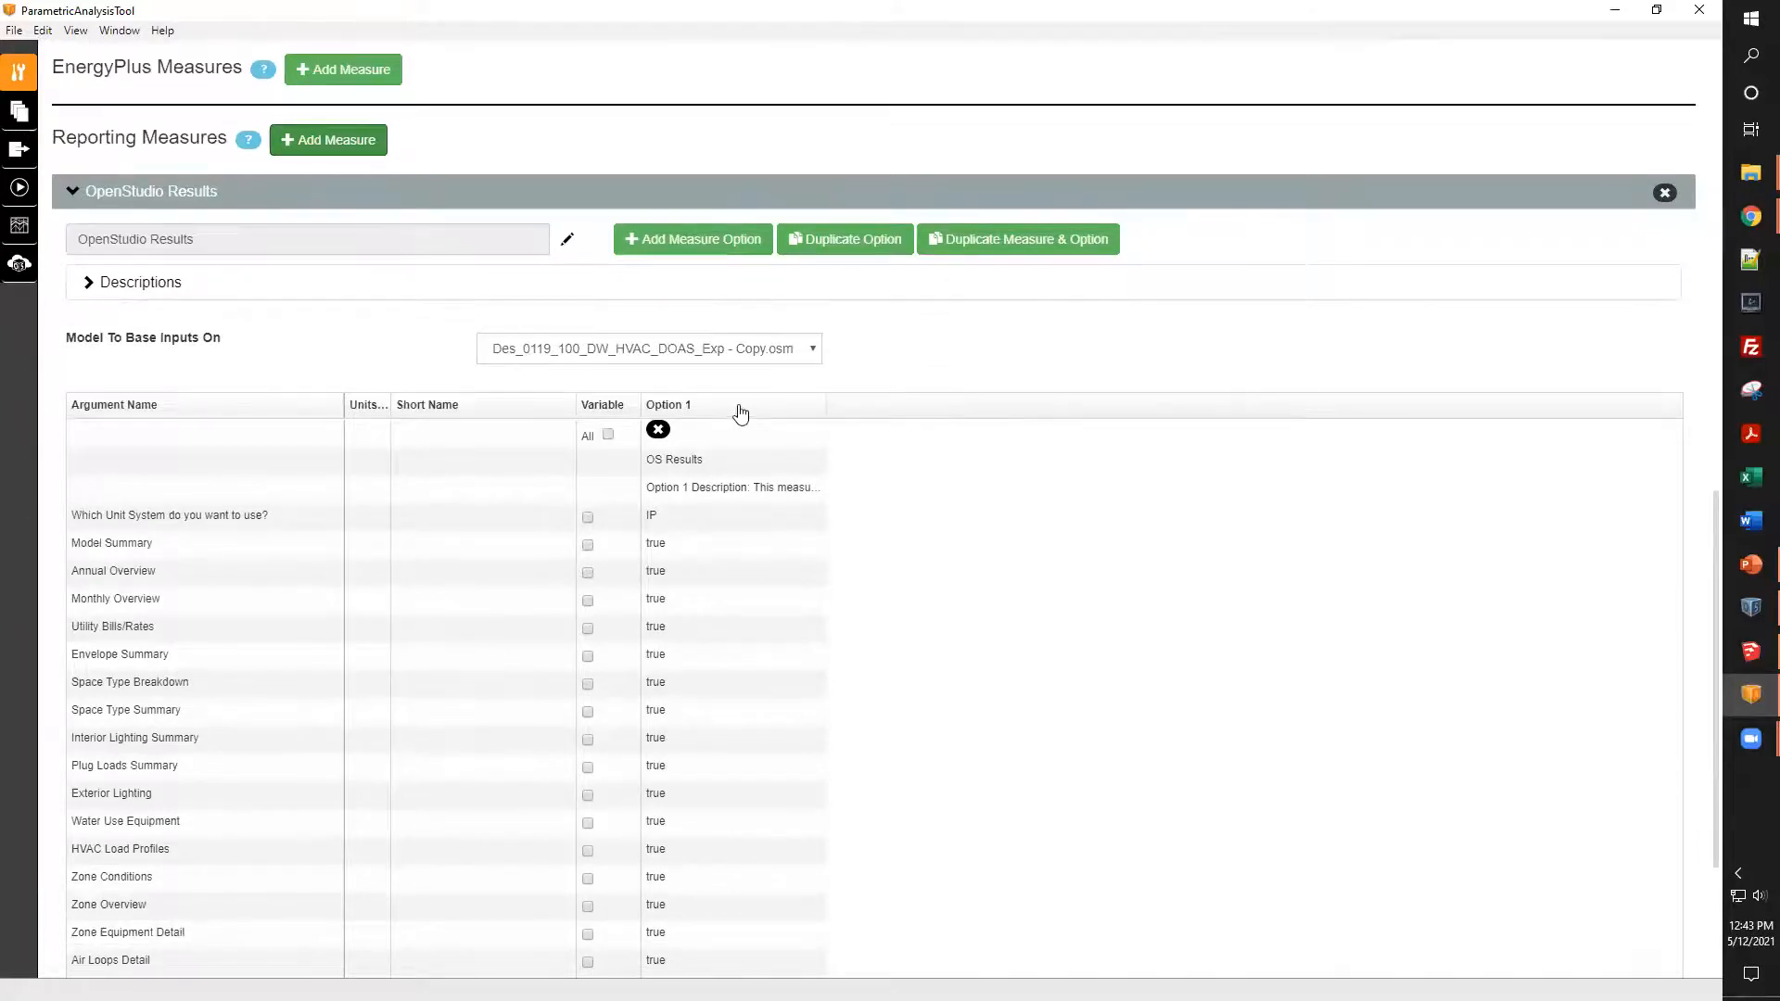
pyautogui.scroll(-1, 739, 414)
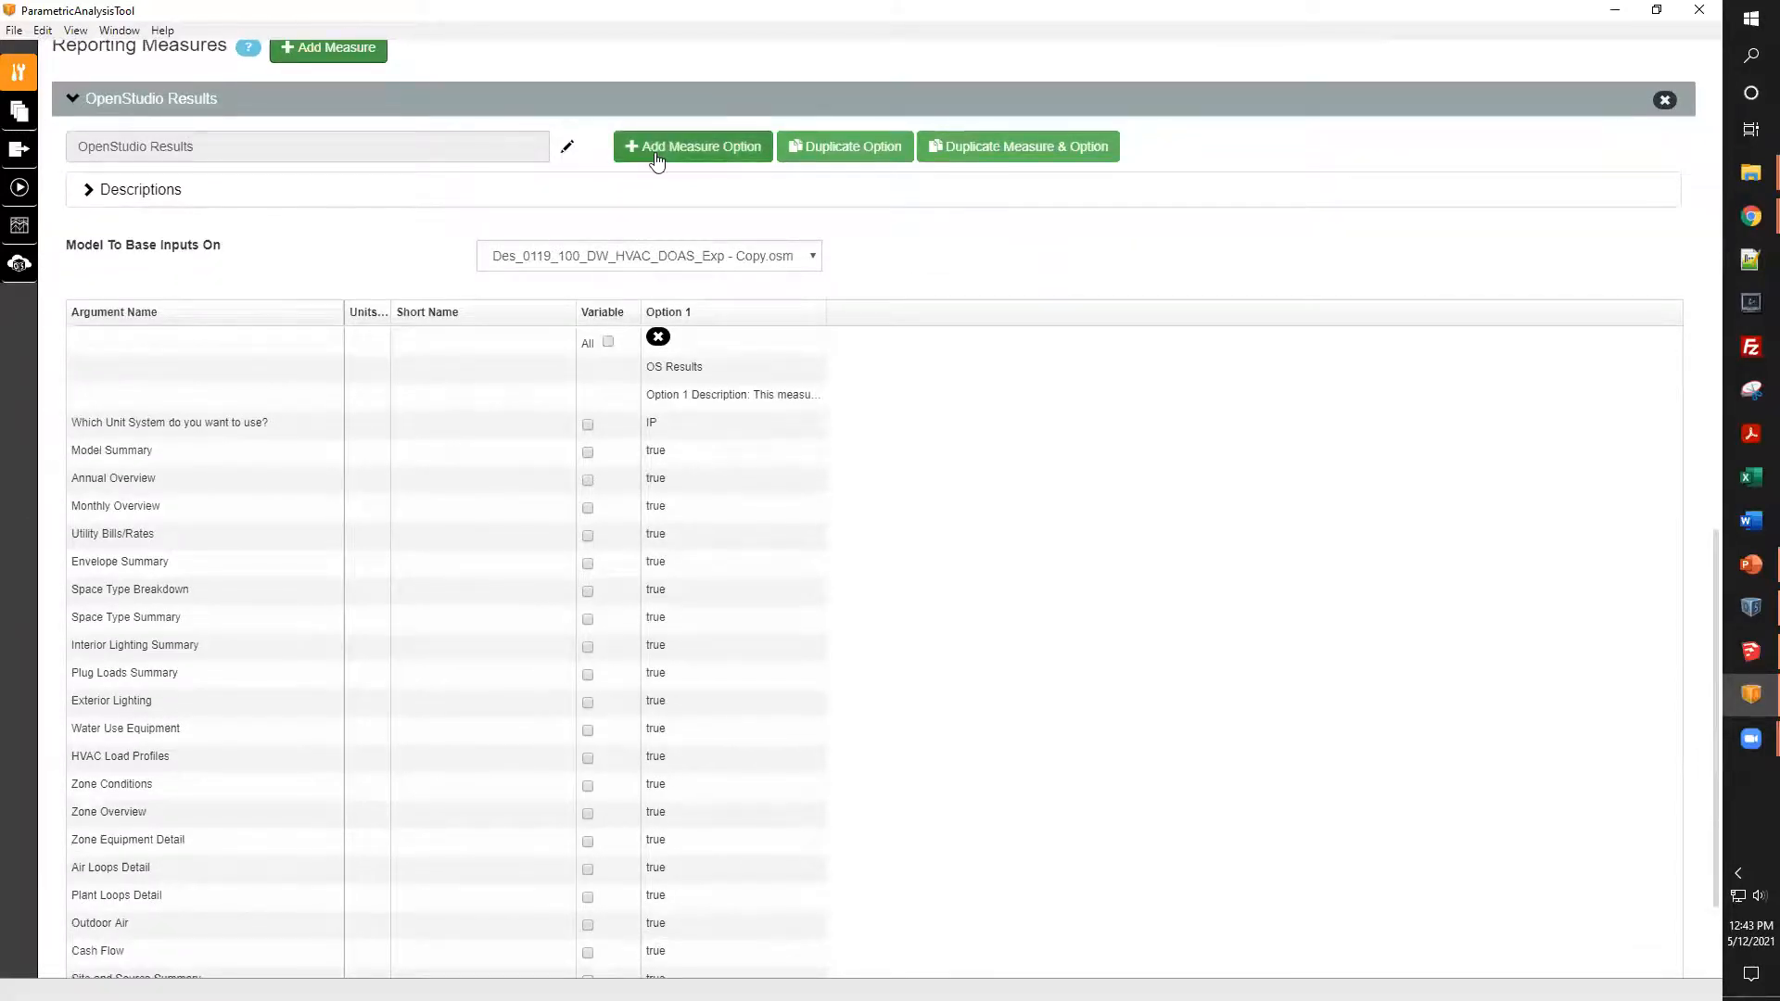
pyautogui.scroll(-2, 657, 160)
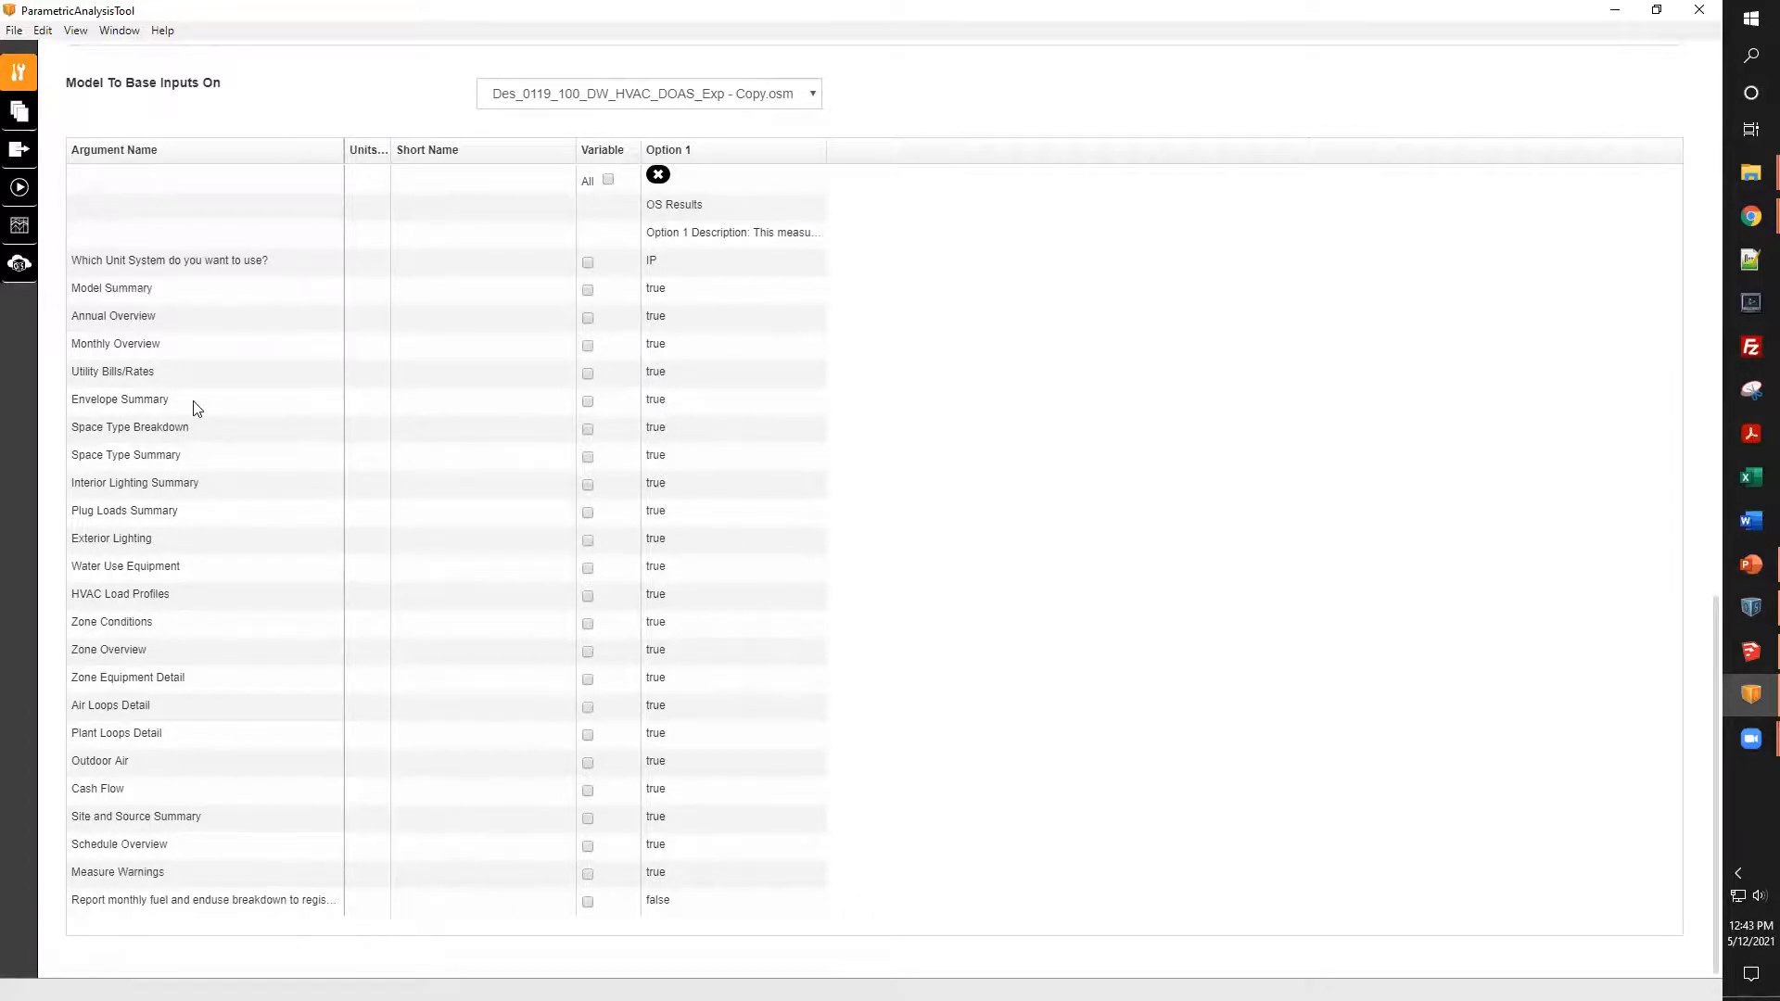
pyautogui.scroll(1, 705, 380)
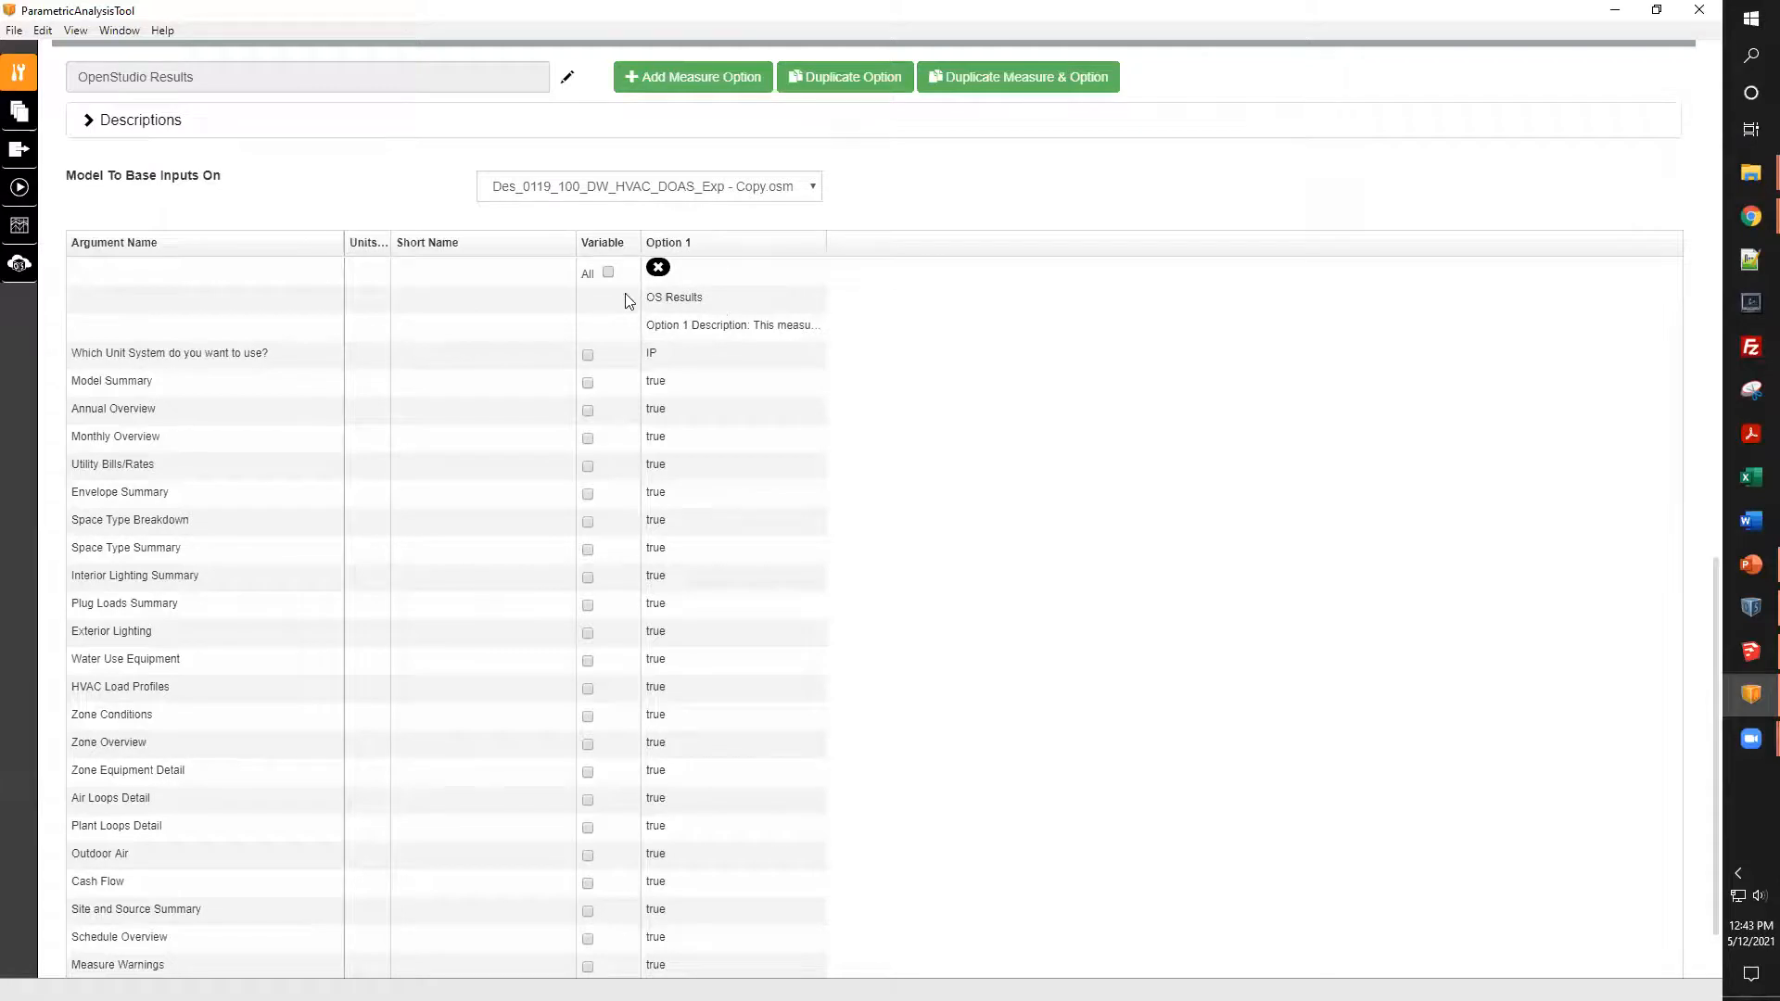
pyautogui.scroll(10, 689, 384)
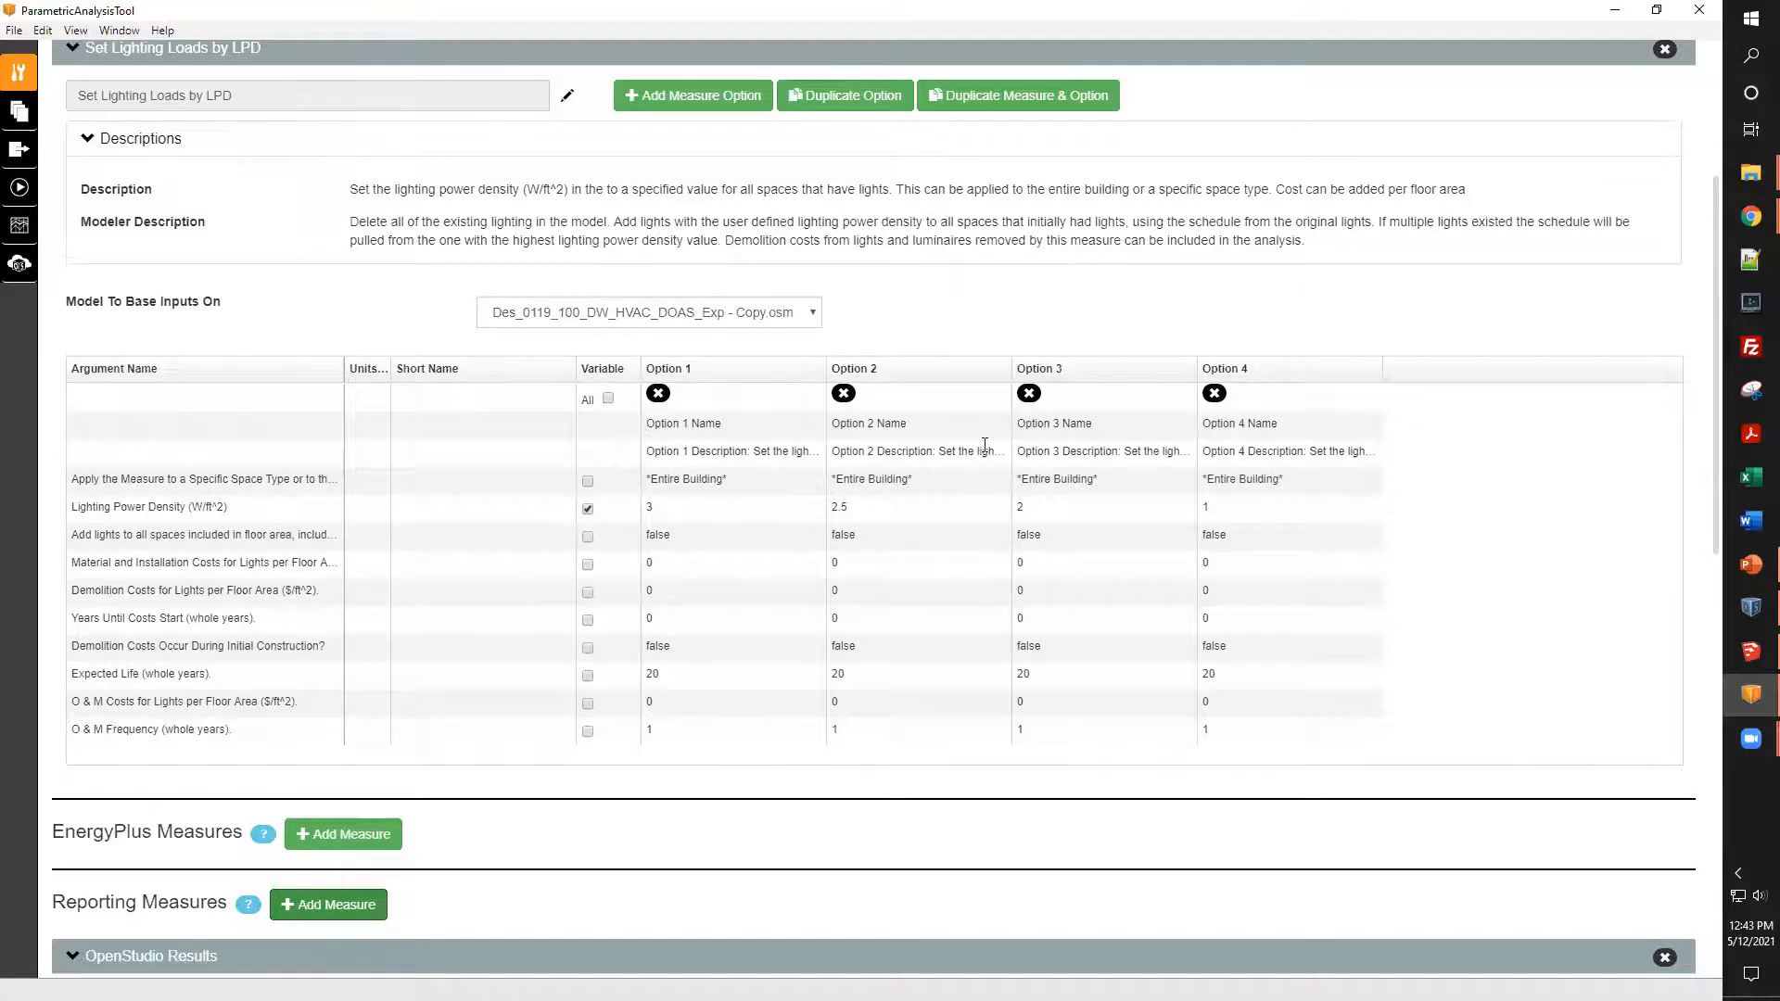
pyautogui.scroll(-7, 664, 416)
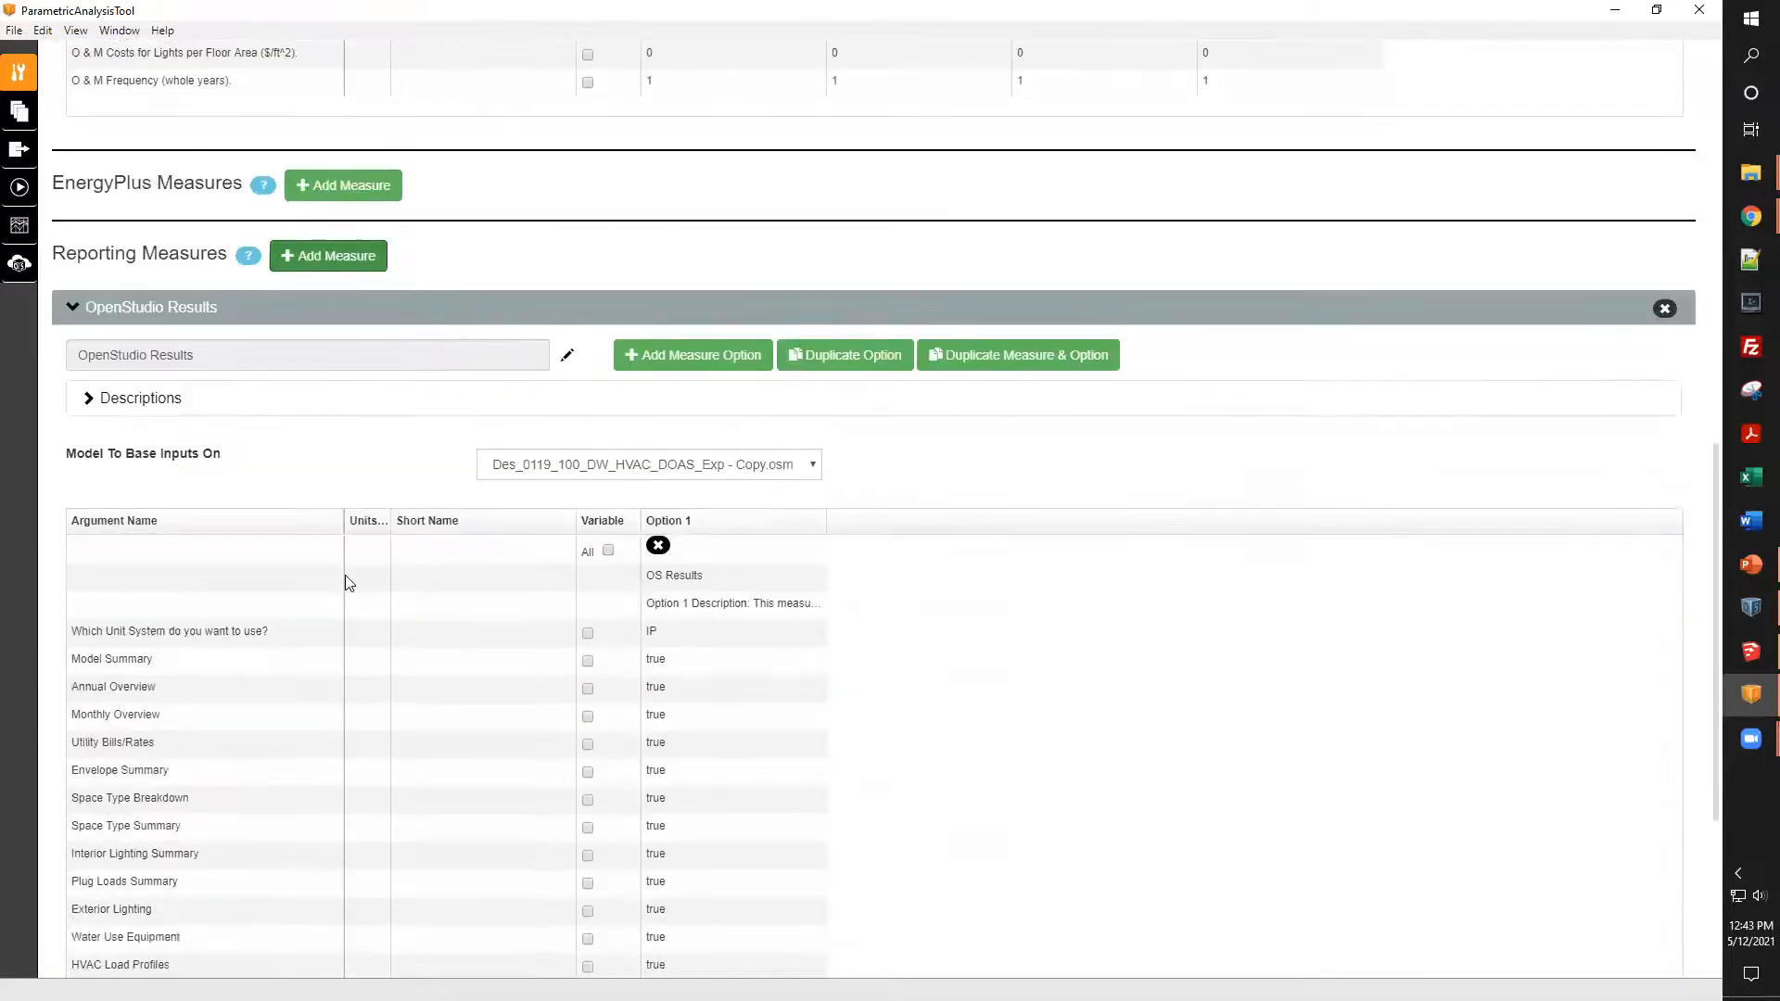
pyautogui.scroll(9, 586, 375)
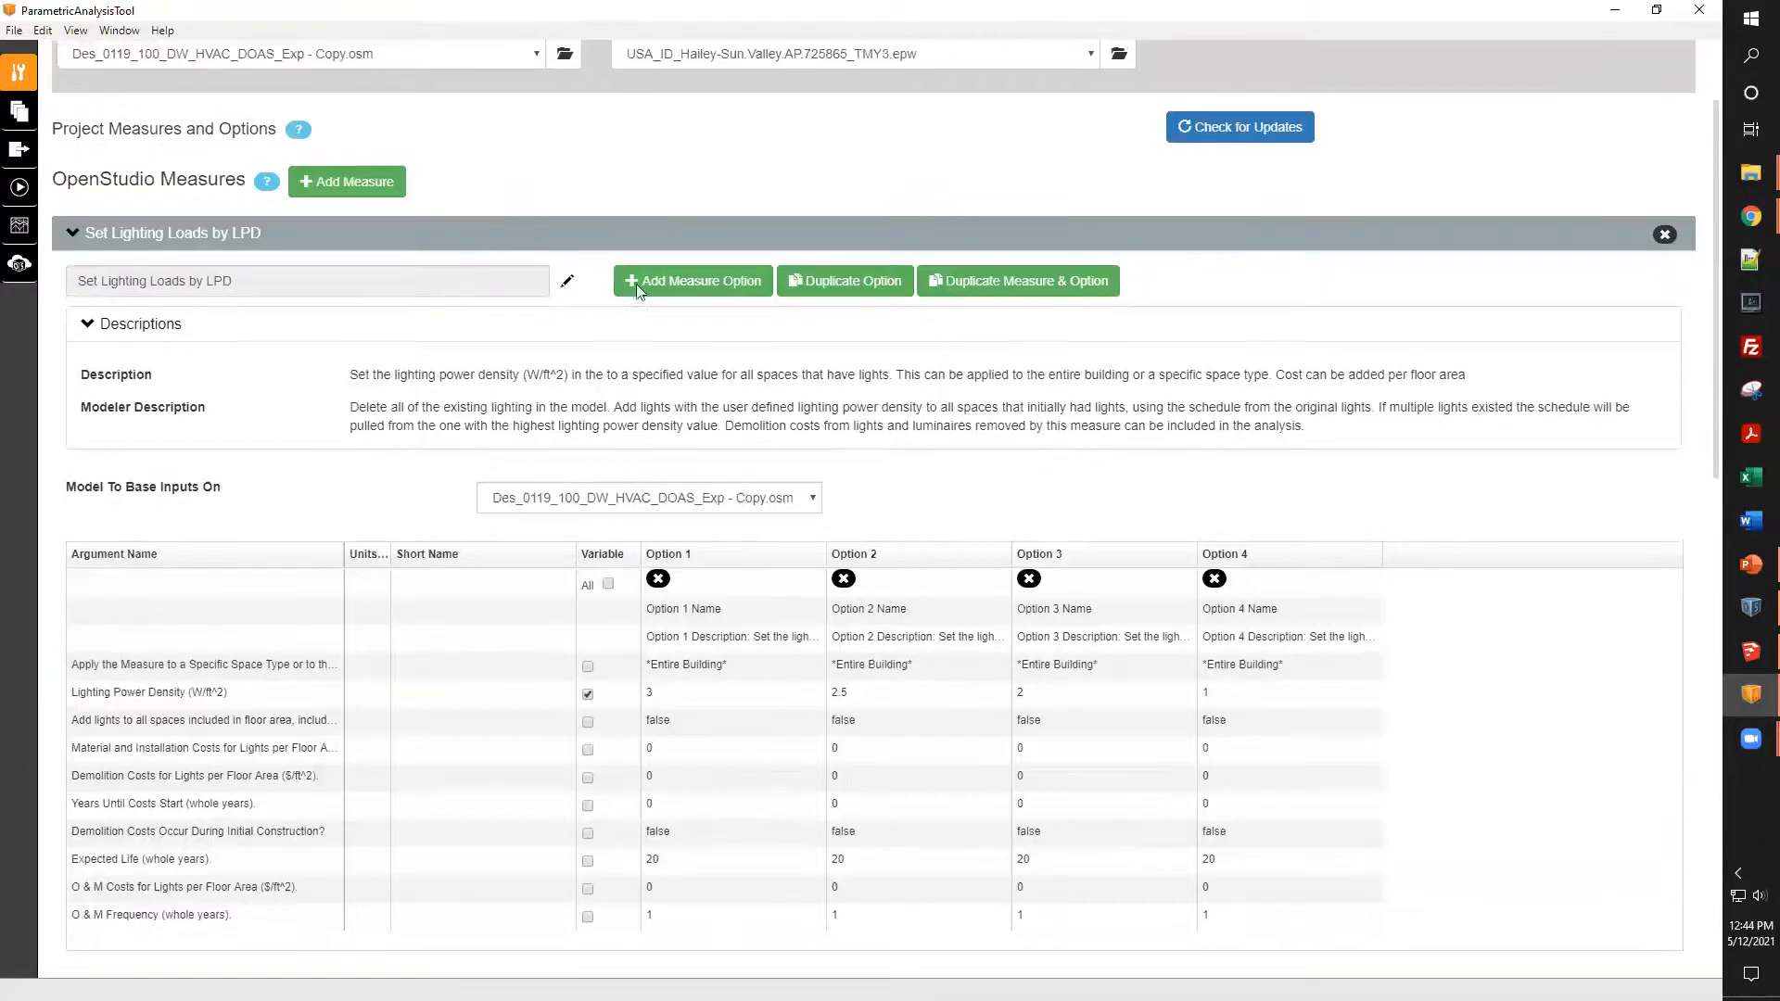
pyautogui.scroll(-4, 1107, 660)
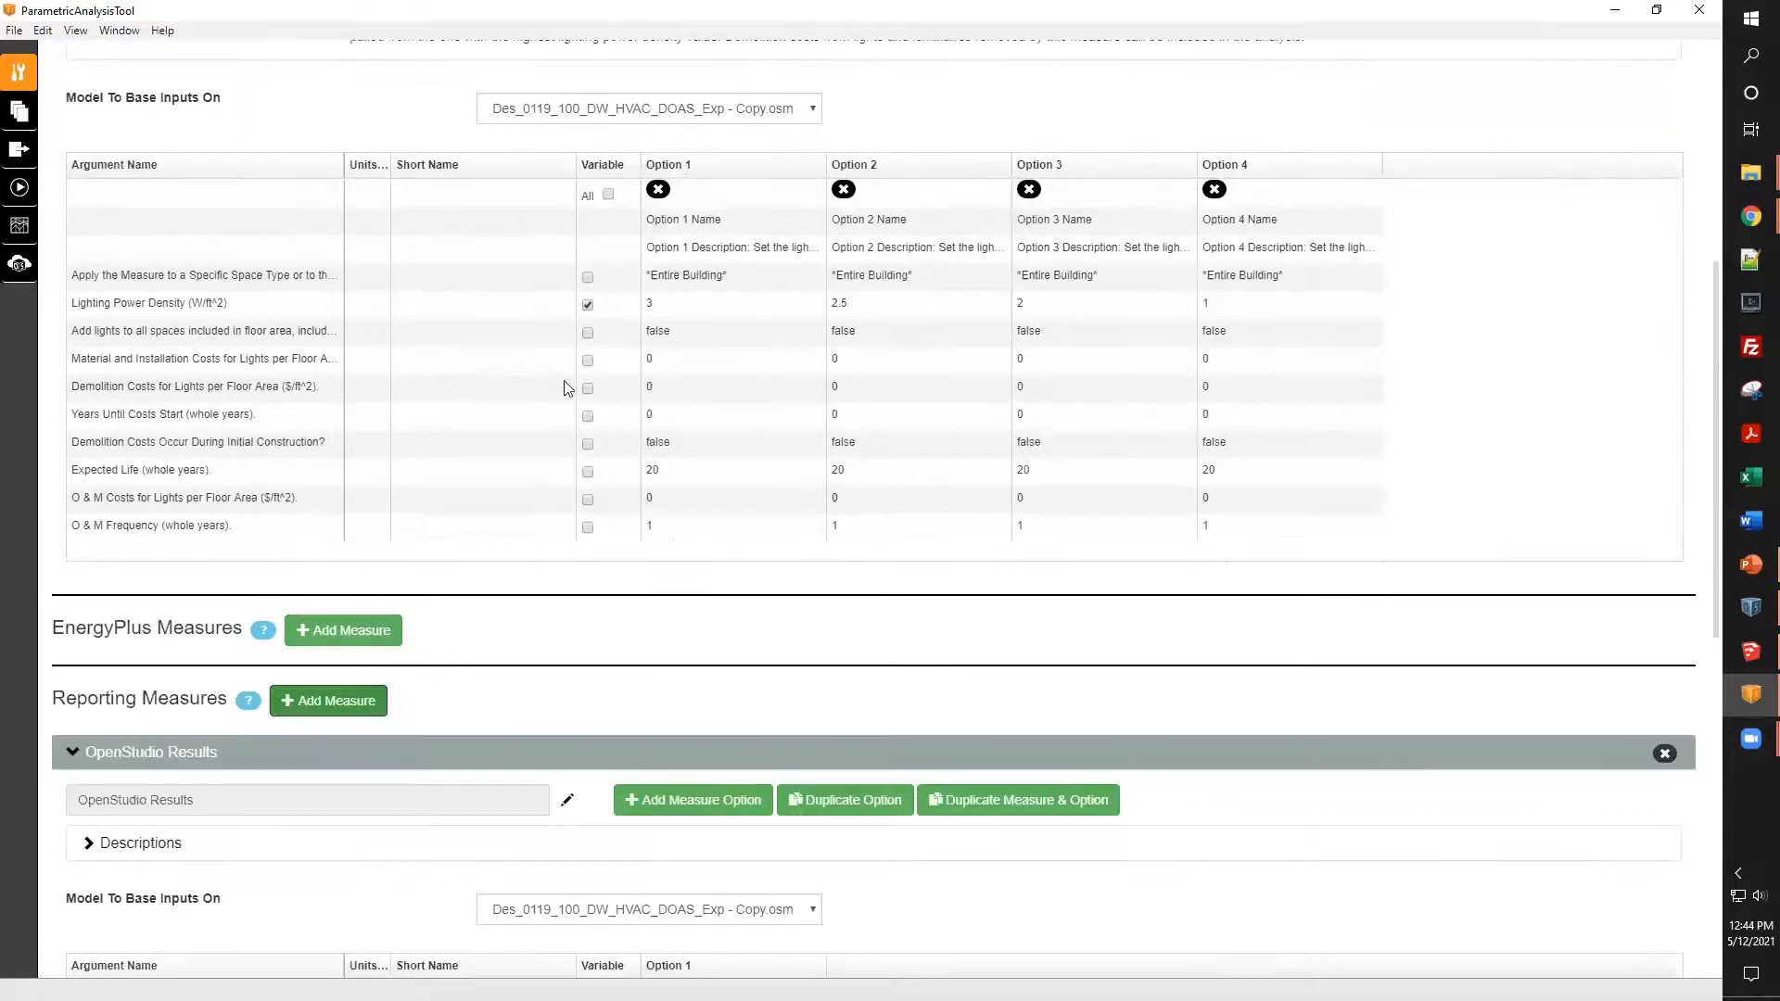
pyautogui.scroll(4, 799, 394)
pyautogui.scroll(2, 105, 262)
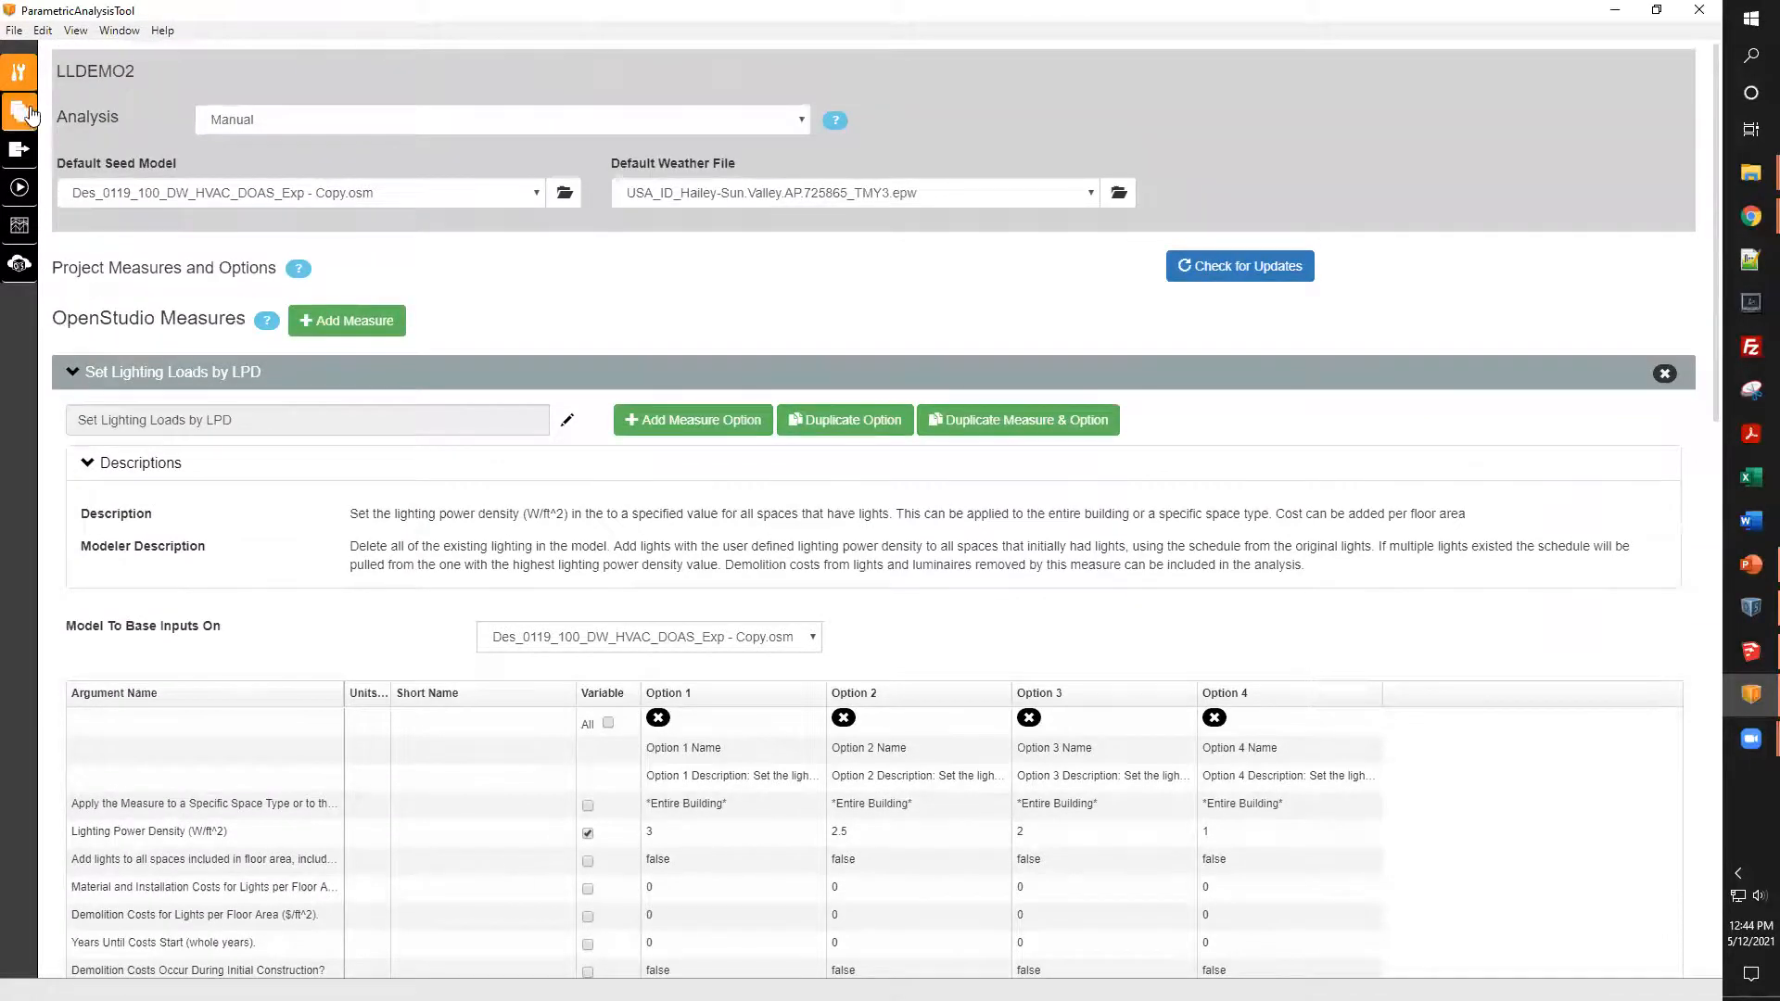
# - Delete all existing design alternatives, Alternative 1 through Alternative 6, together with their datapoint results
pyautogui.click(21, 111)
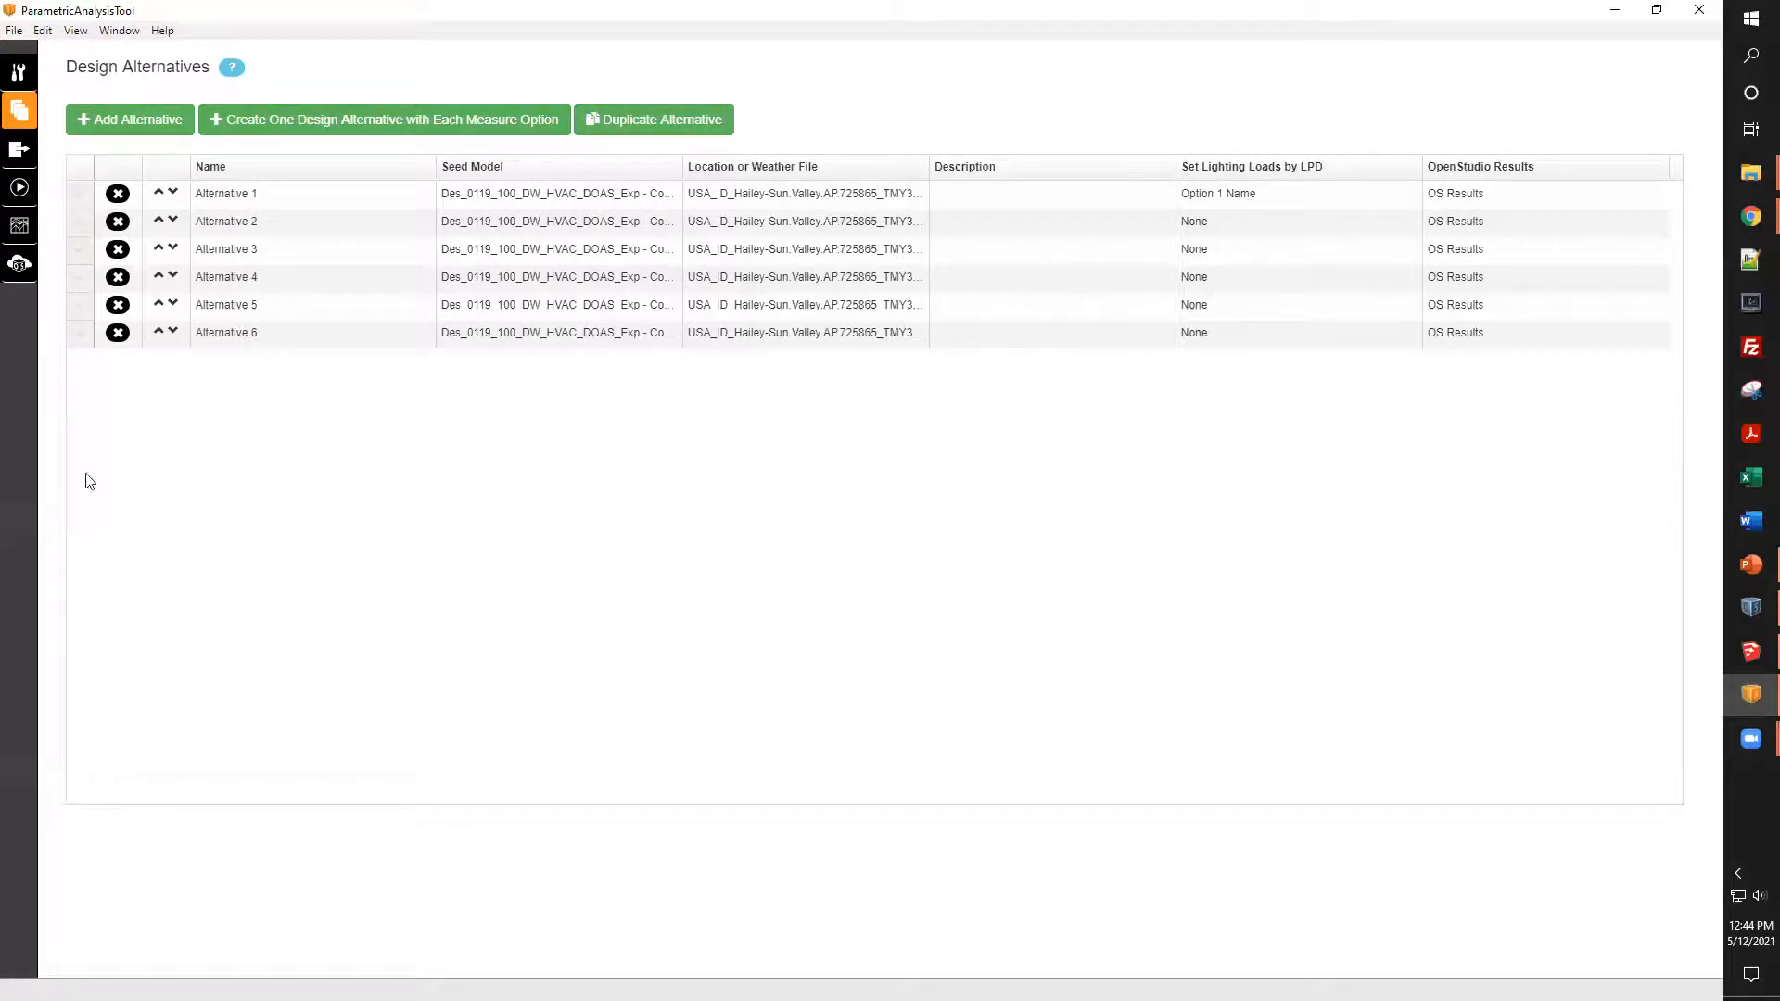
pyautogui.click(118, 332)
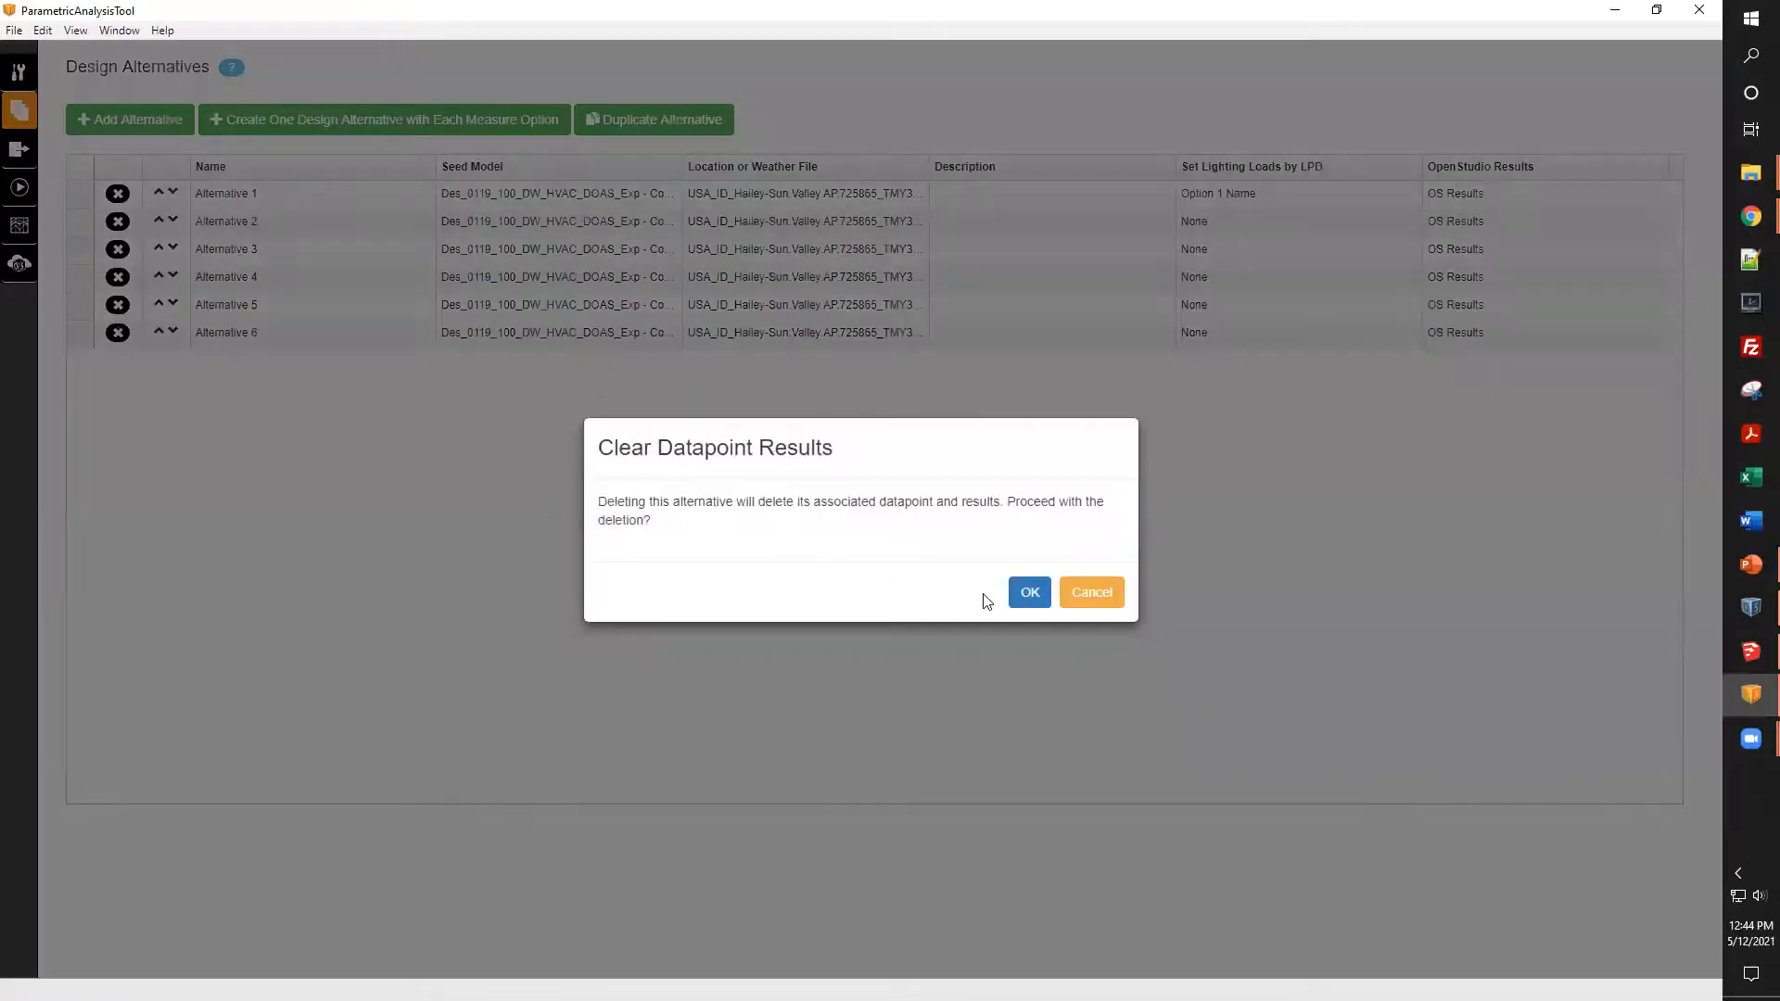
pyautogui.click(1031, 592)
pyautogui.click(118, 304)
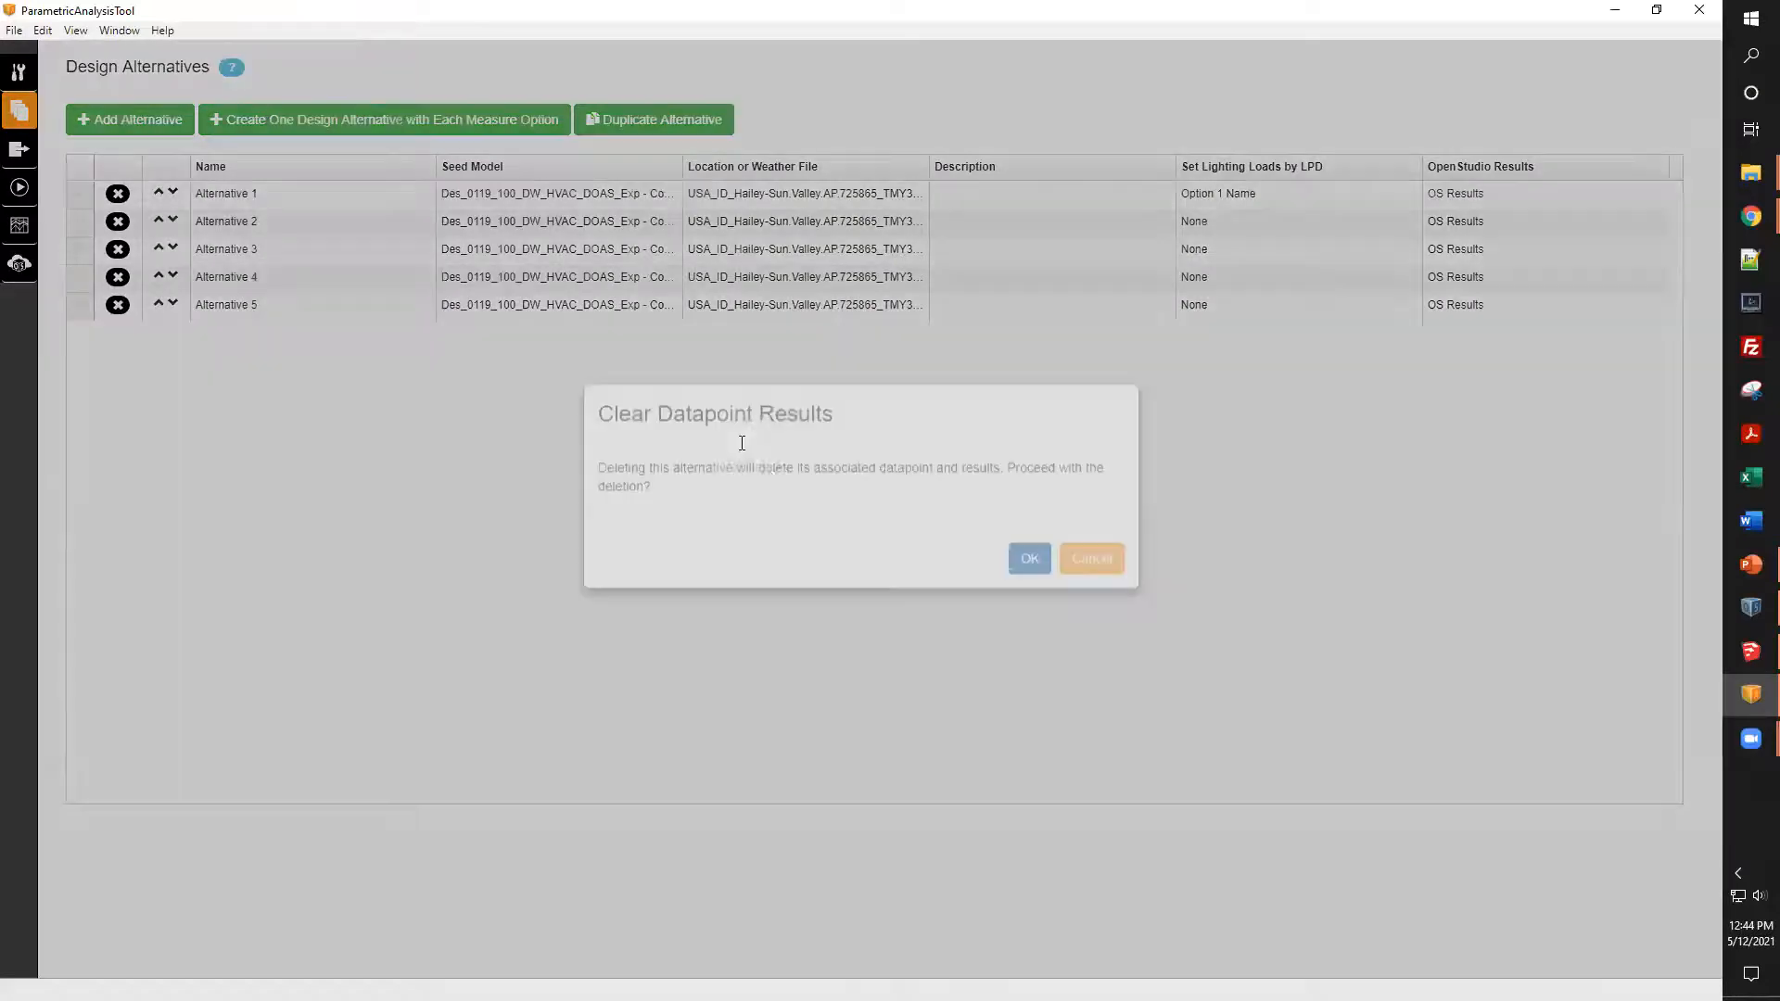
pyautogui.click(1011, 598)
pyautogui.click(118, 276)
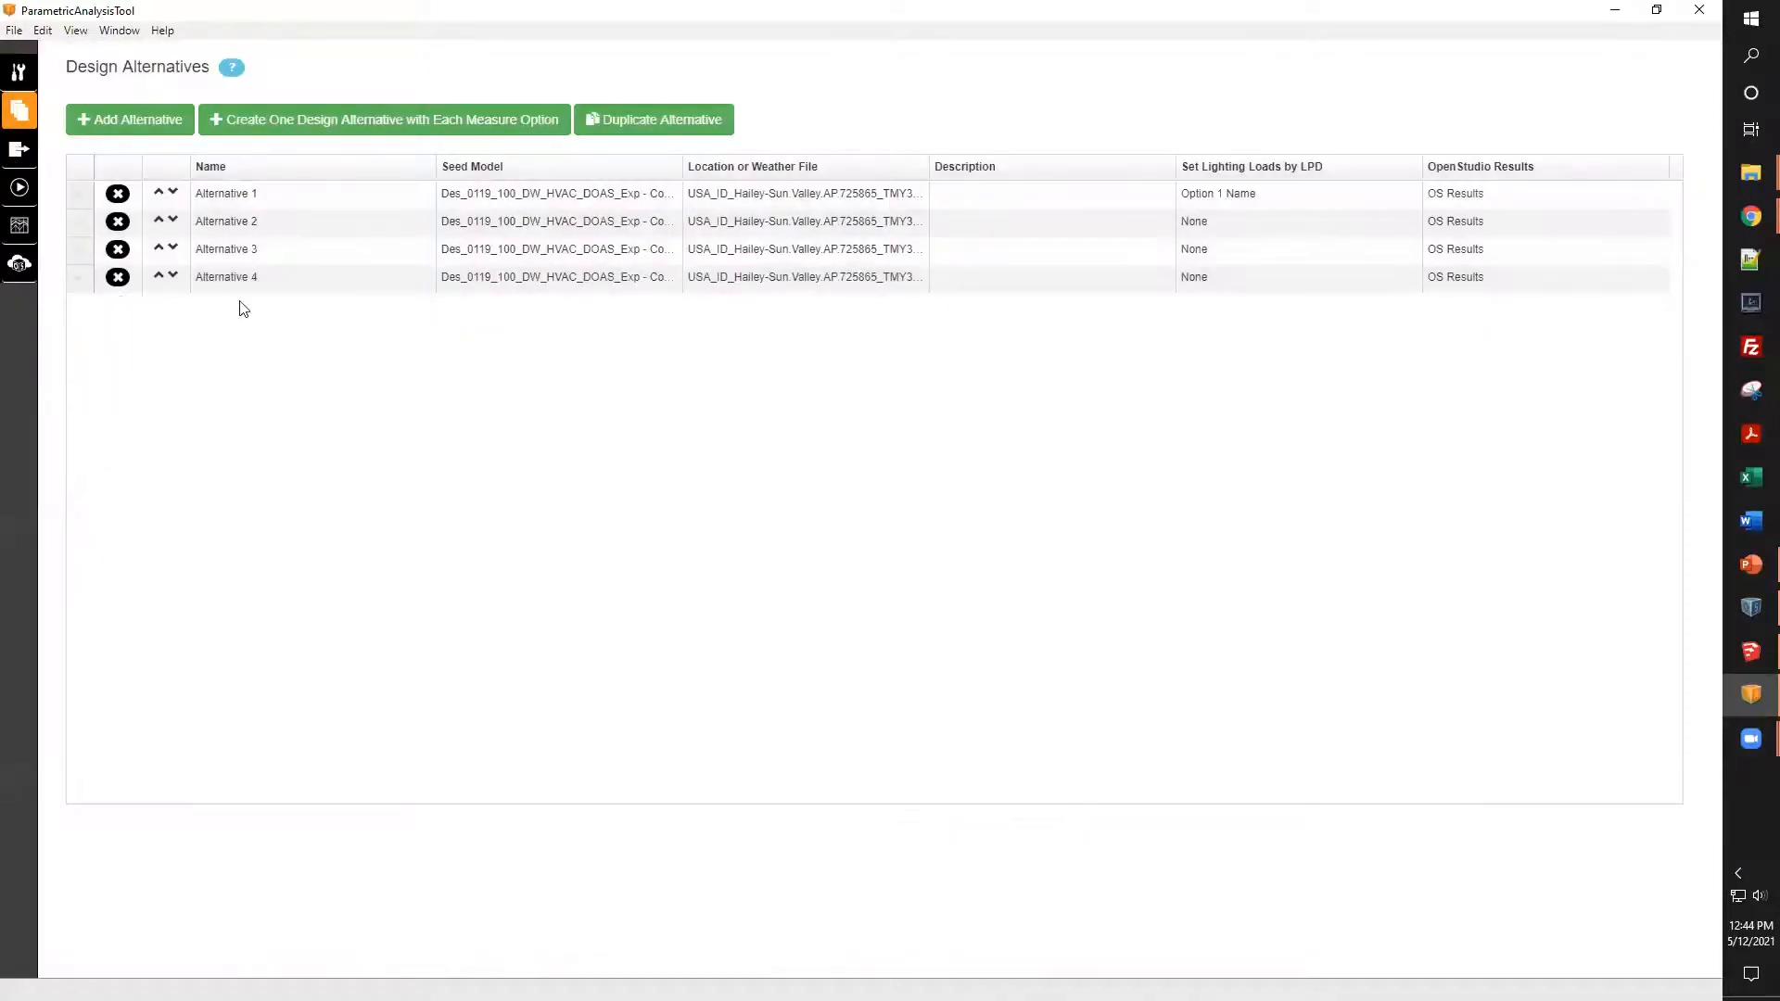
pyautogui.click(1020, 591)
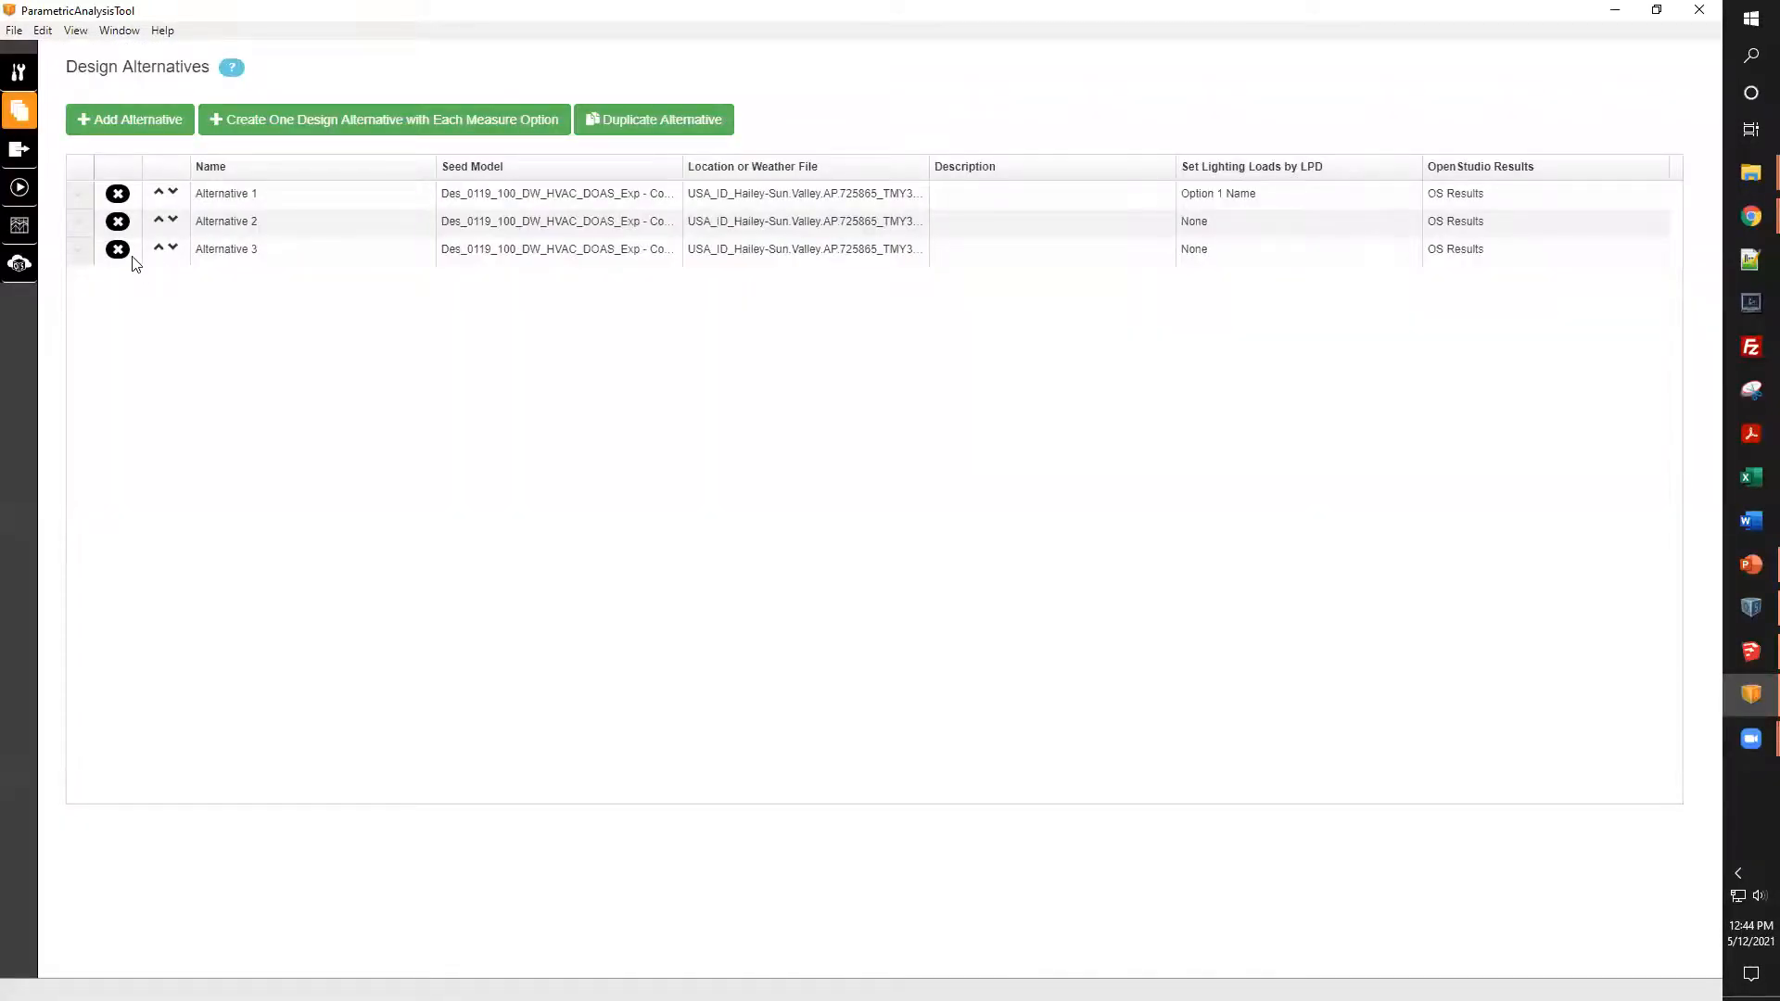
pyautogui.click(118, 249)
pyautogui.click(1026, 594)
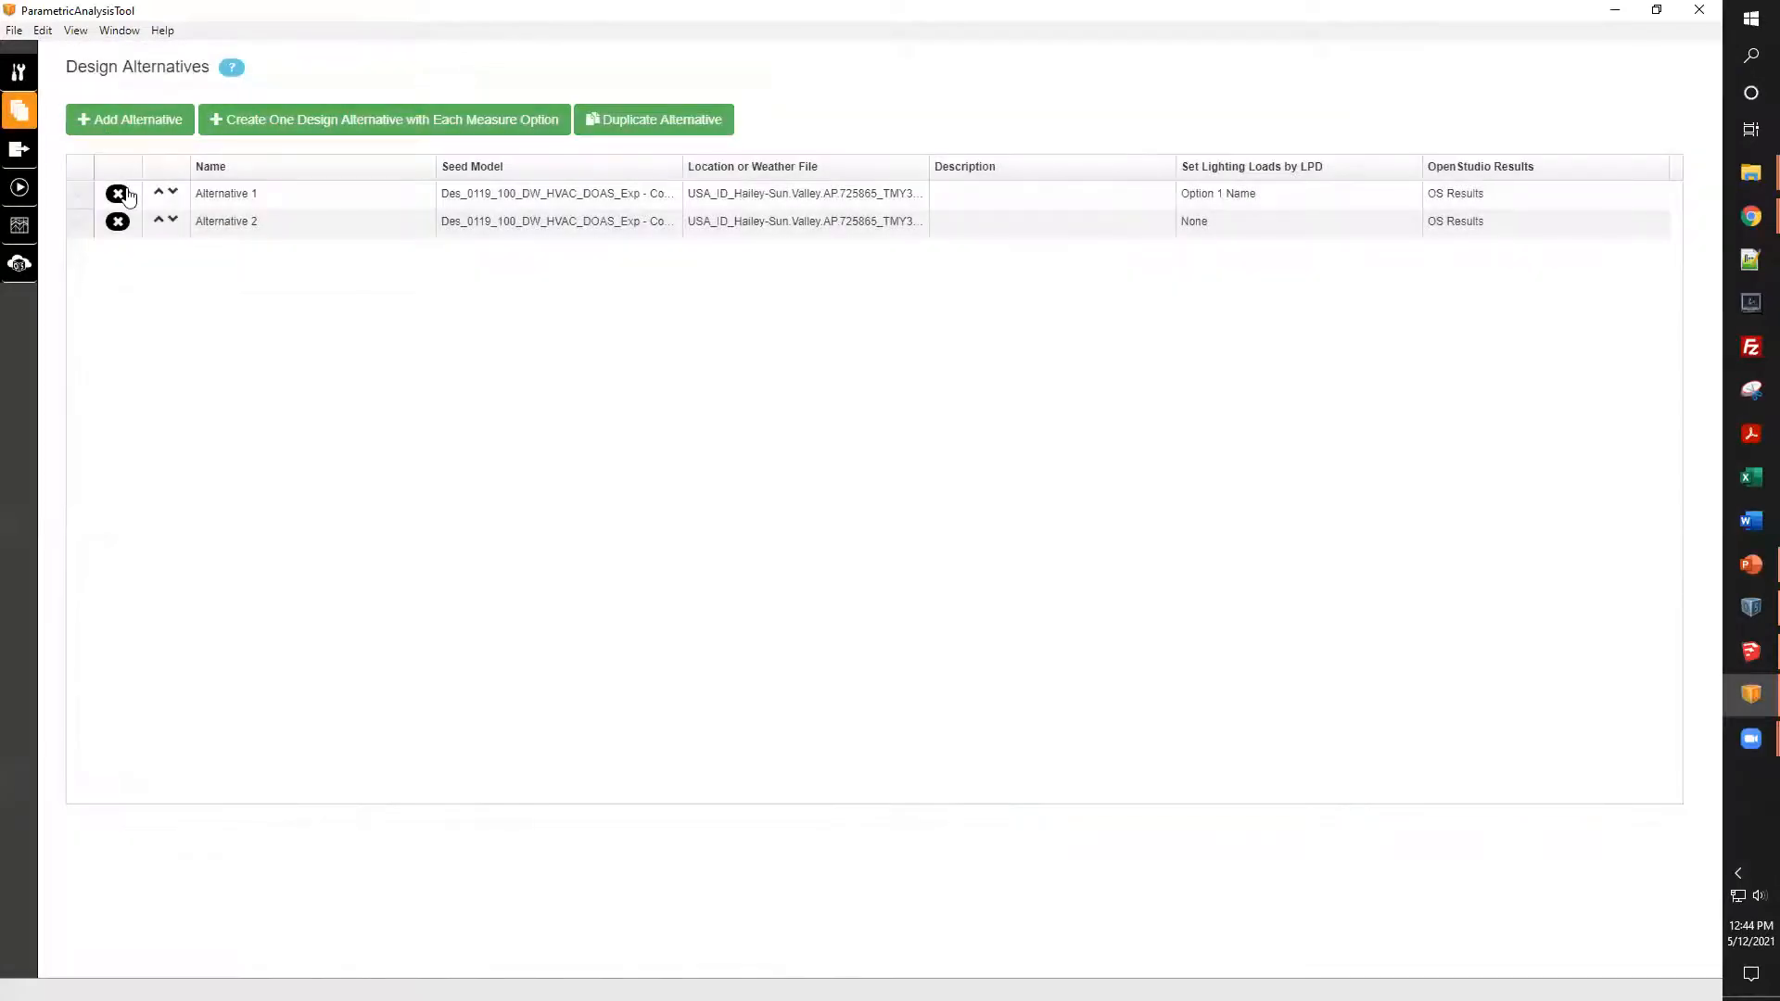
pyautogui.click(119, 194)
pyautogui.click(1031, 592)
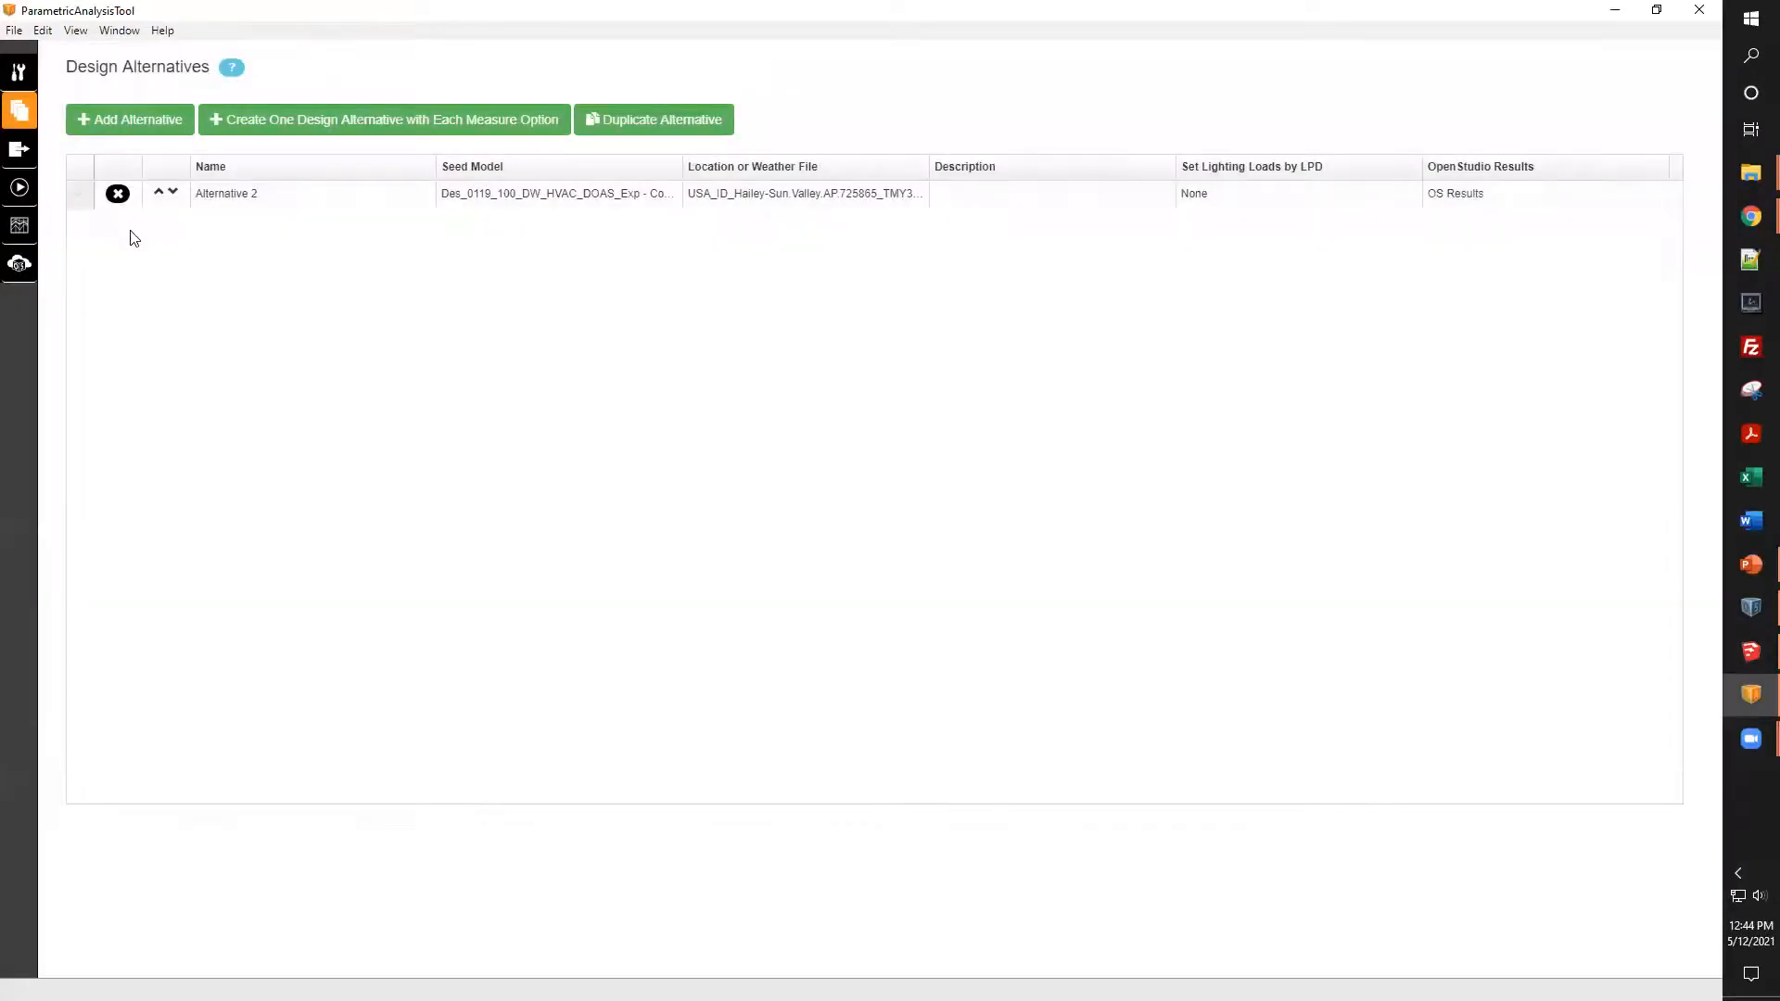
pyautogui.click(118, 193)
pyautogui.click(1025, 594)
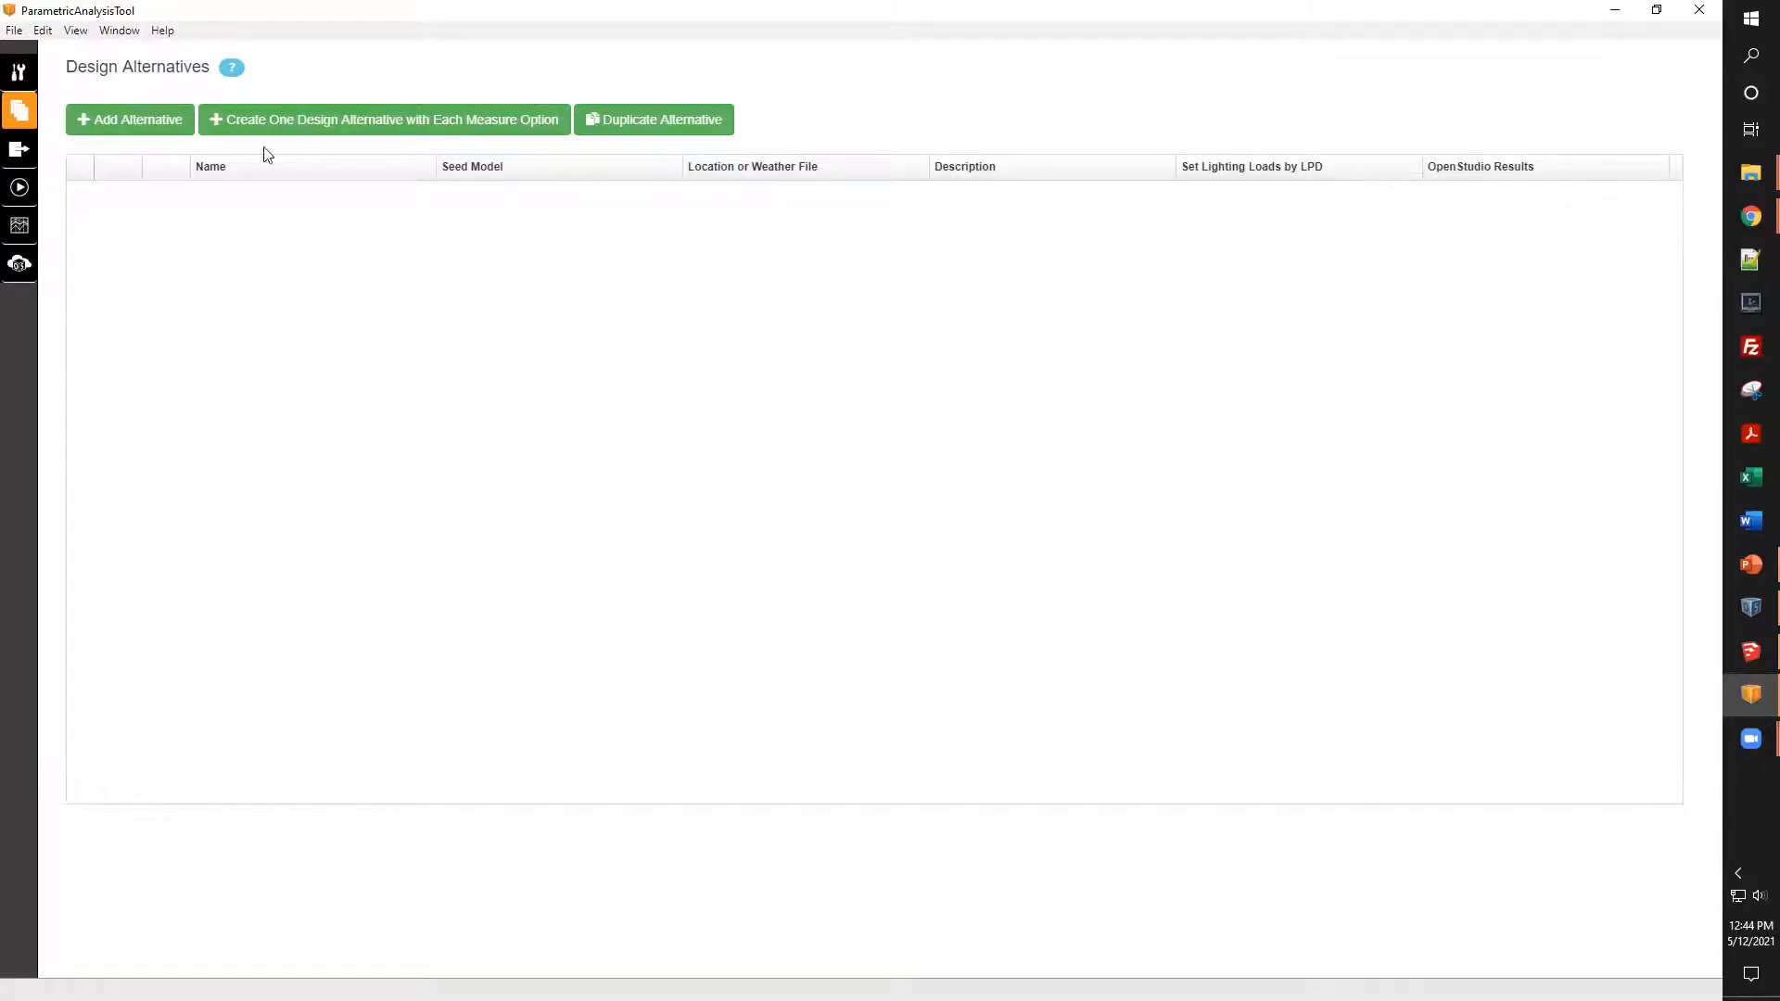
# - Add the OpenStudio measures Set Exterior Wall Assembly to User Input U Value and Add Remove Or Replace Windows to the project
pyautogui.click(20, 77)
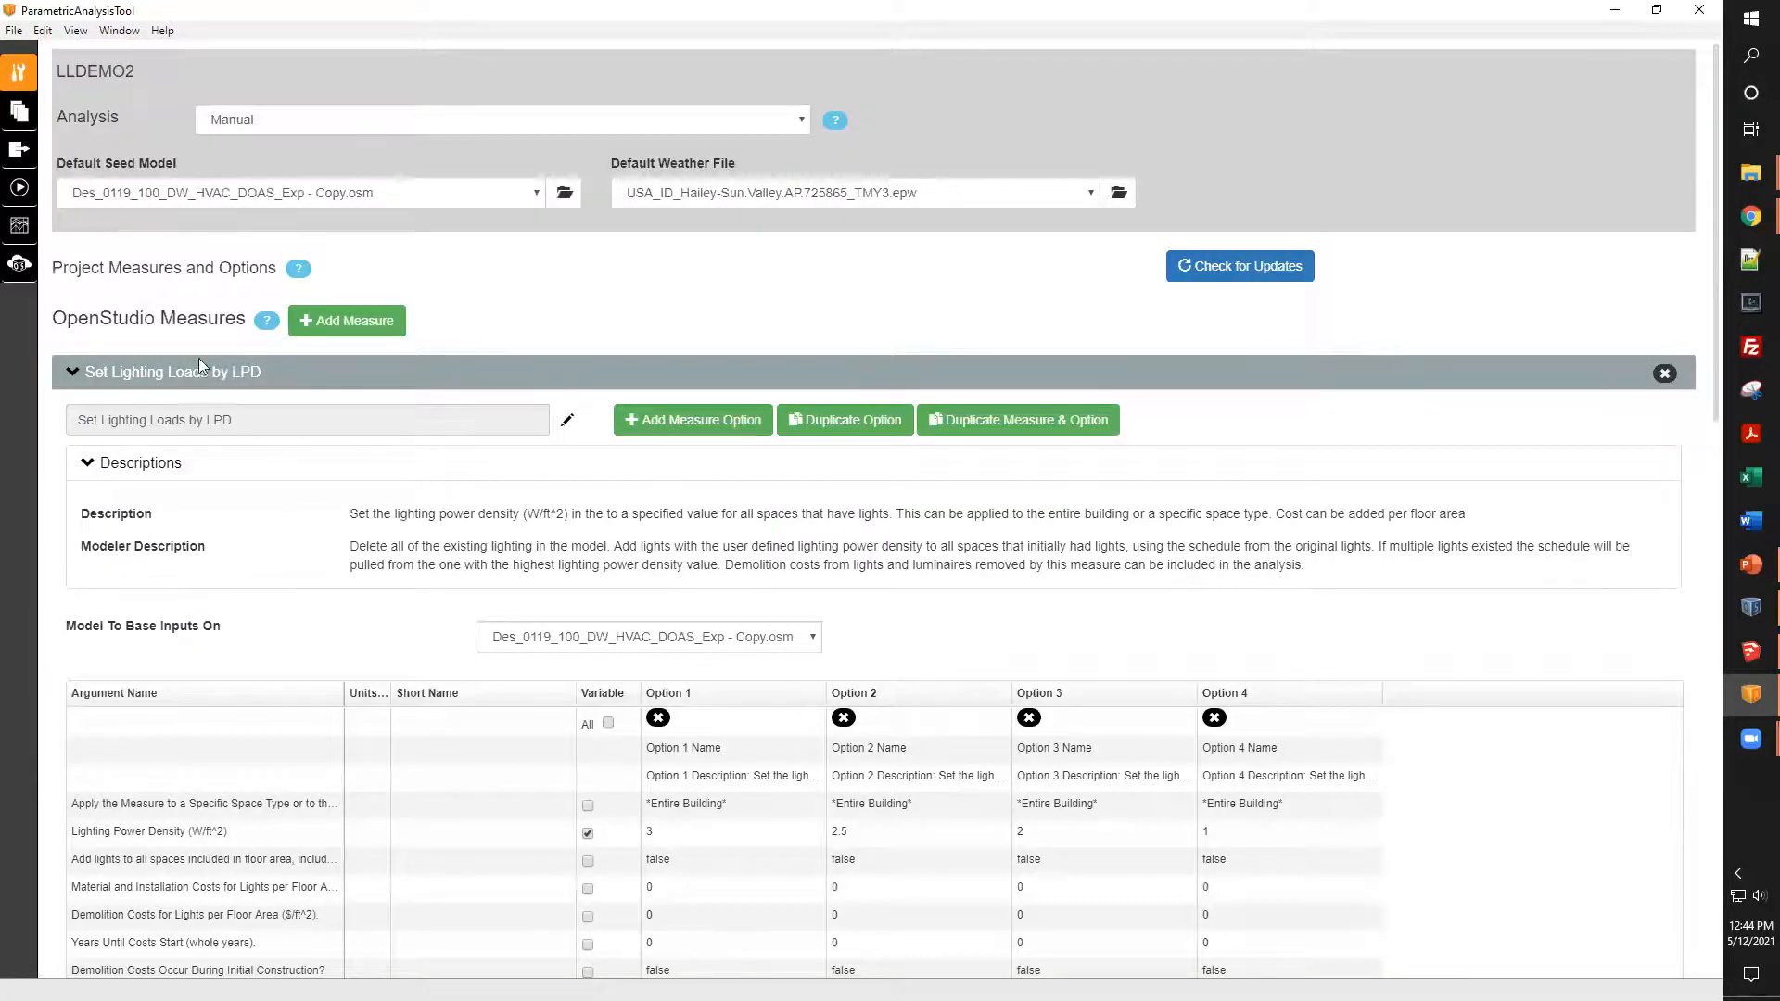
pyautogui.click(347, 321)
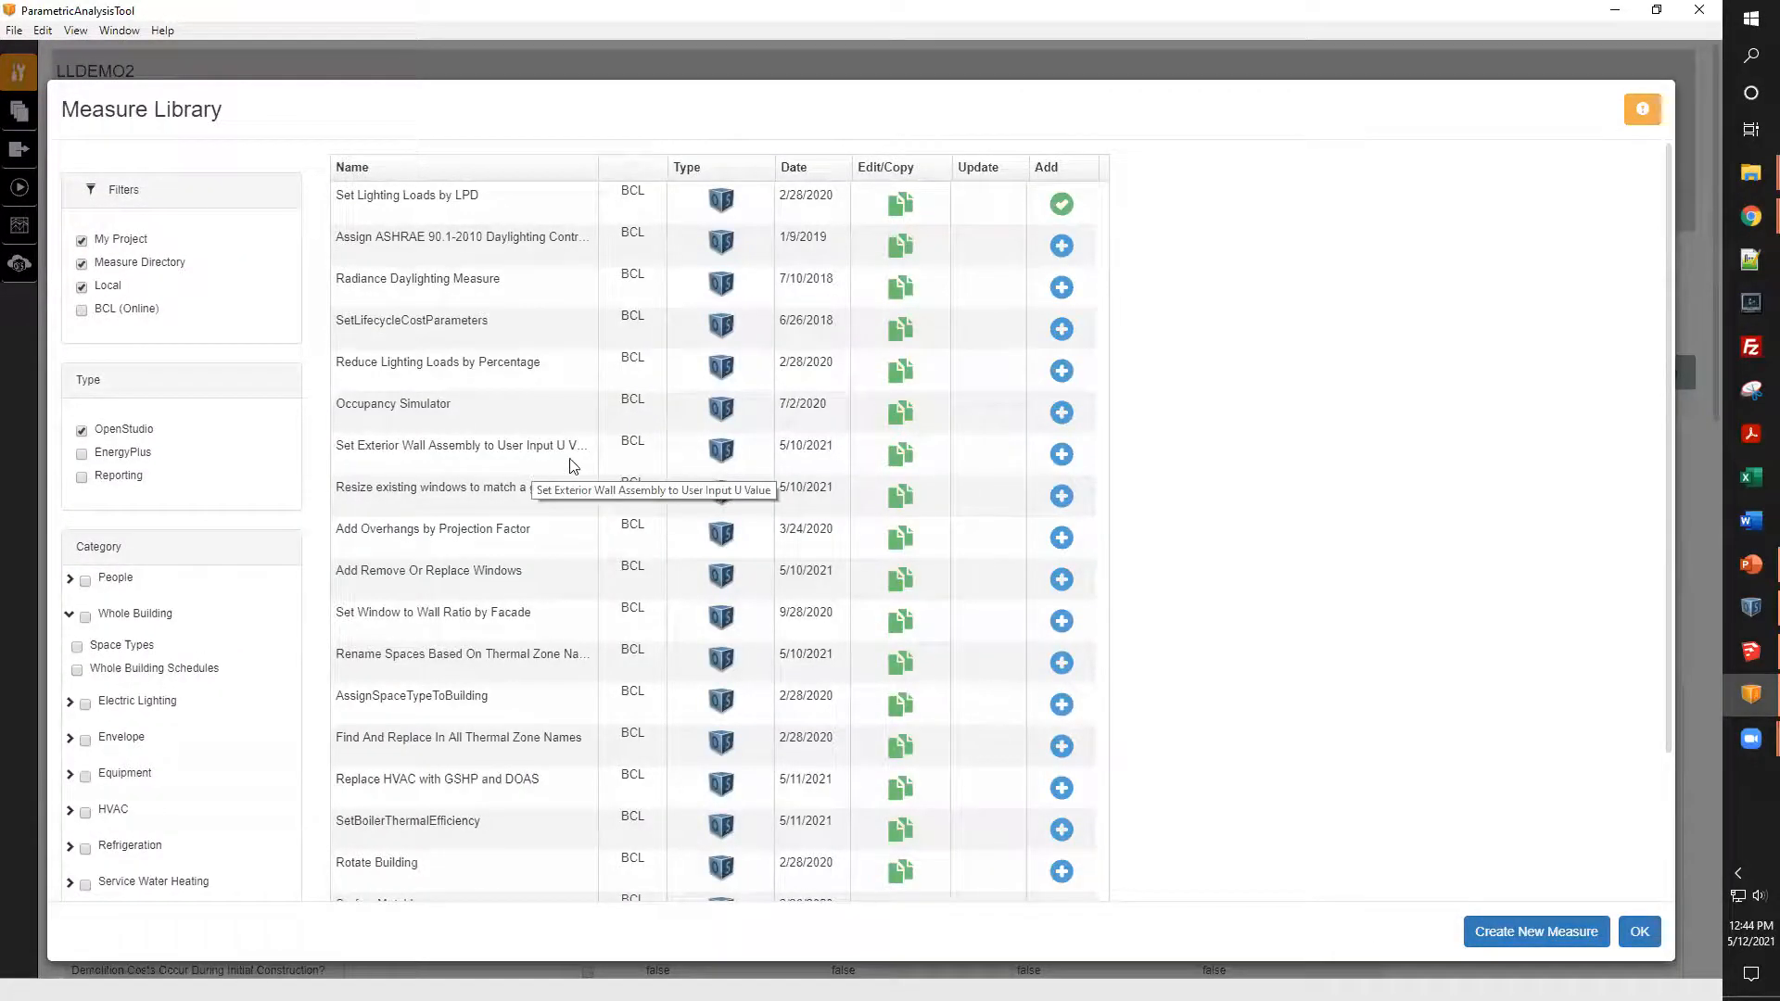
pyautogui.click(1063, 455)
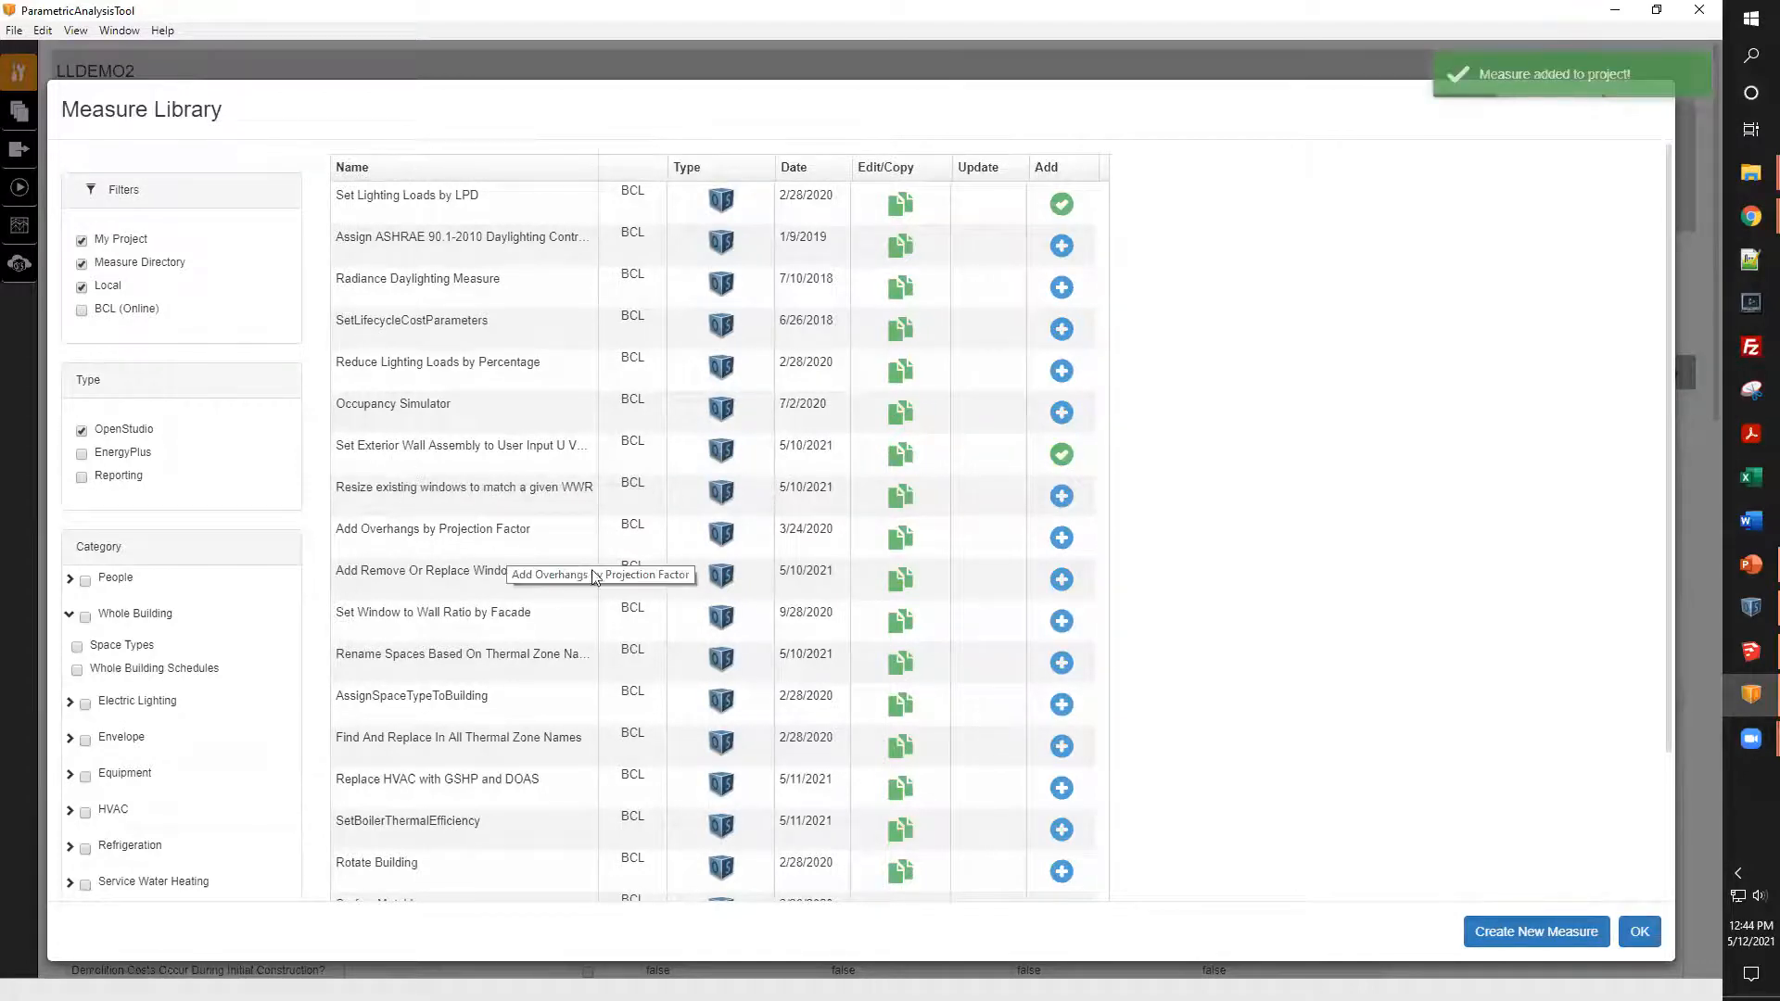
pyautogui.click(1053, 584)
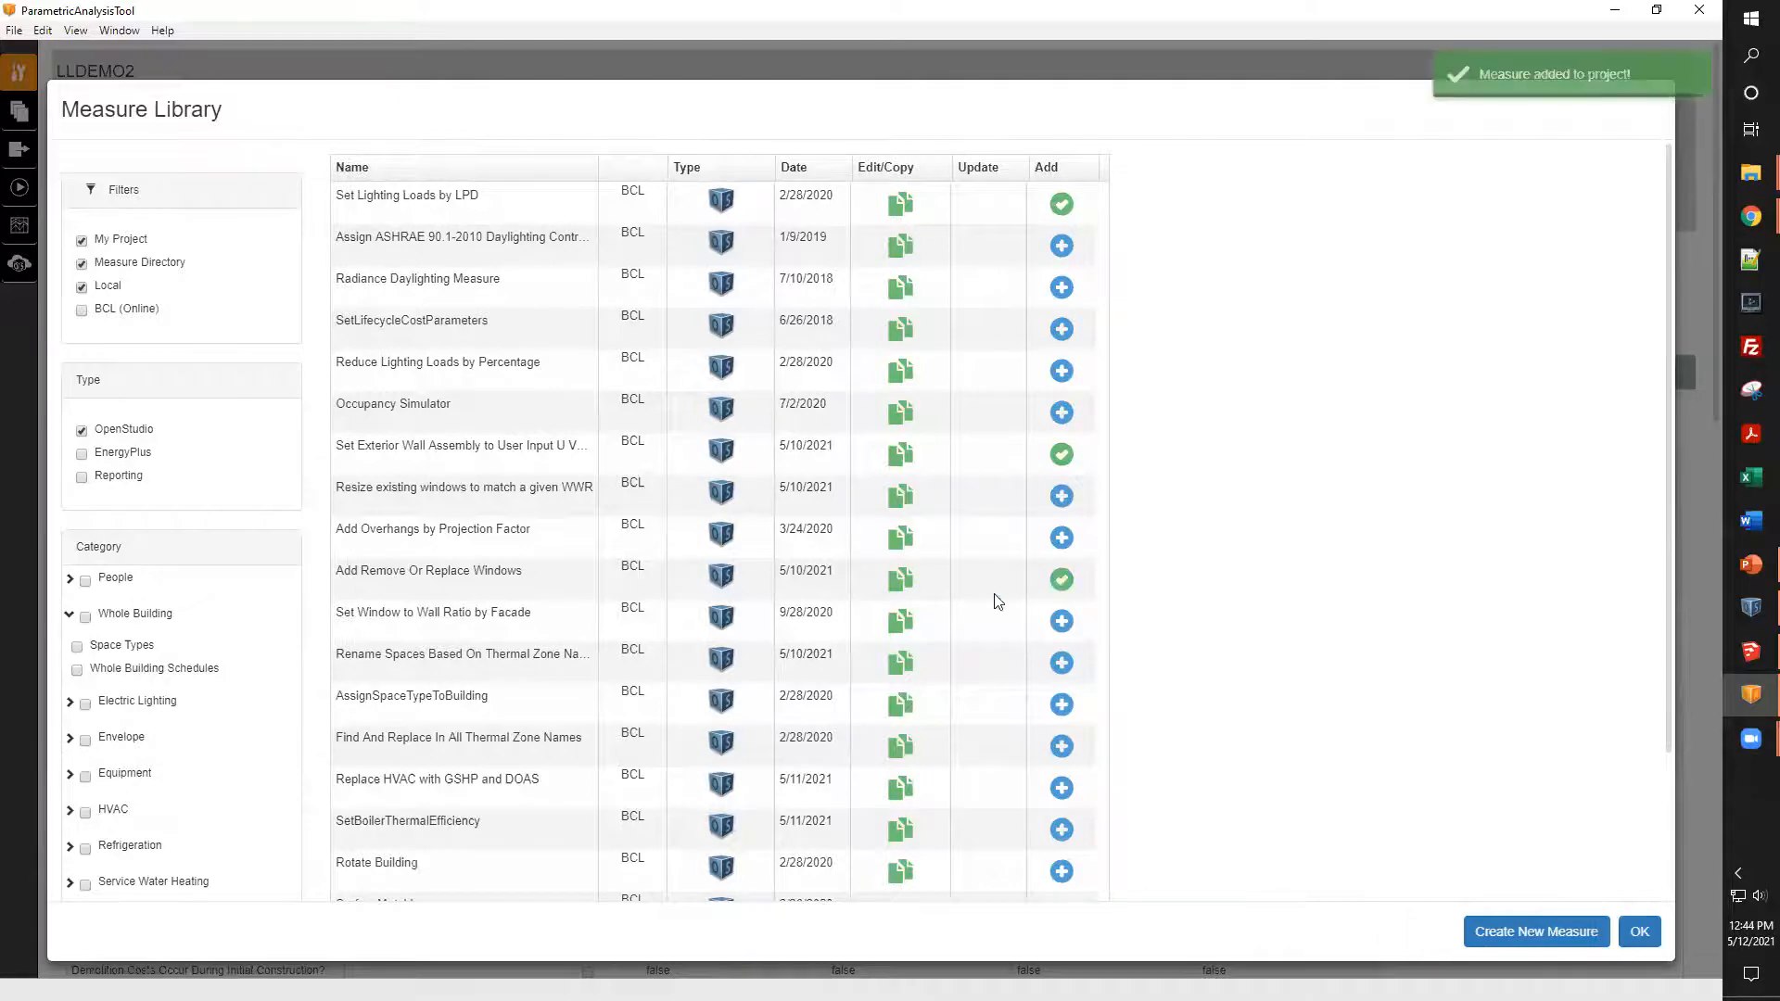
pyautogui.click(1639, 933)
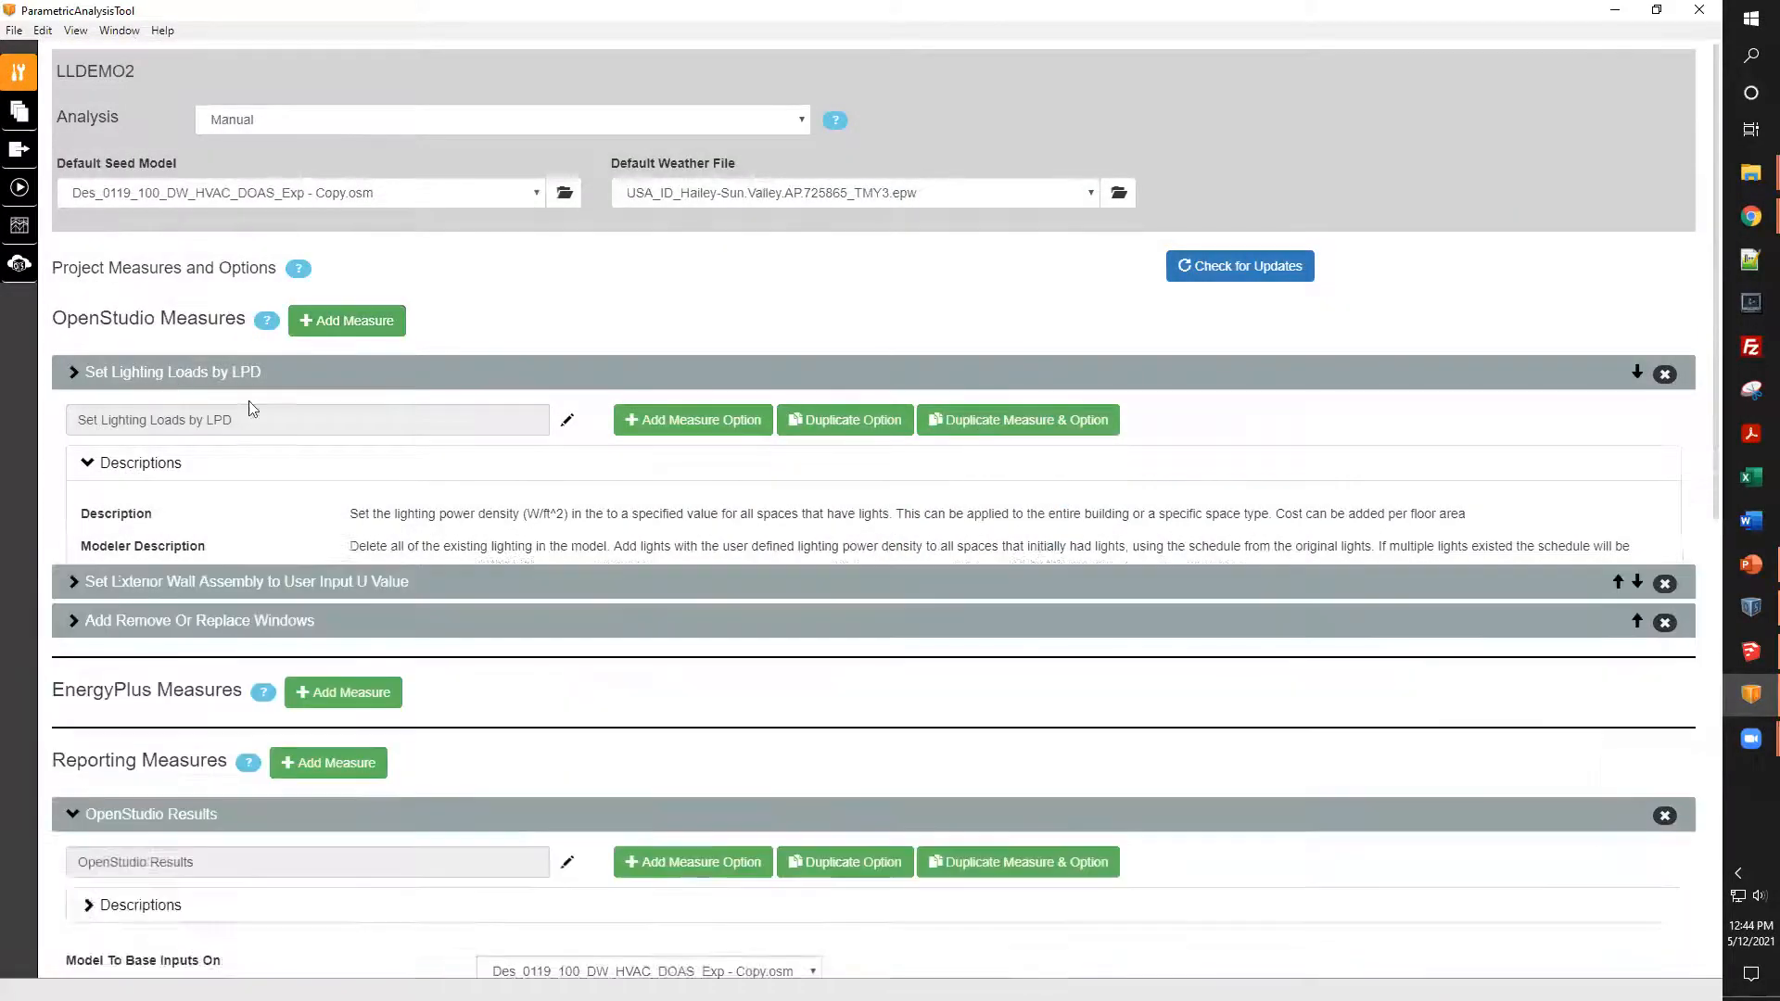
# - Collapse Set Lighting Loads by LPD and add one measure option each to the exterior wall U-value and window measures
pyautogui.click(167, 375)
pyautogui.click(197, 413)
pyautogui.scroll(-4, 174, 501)
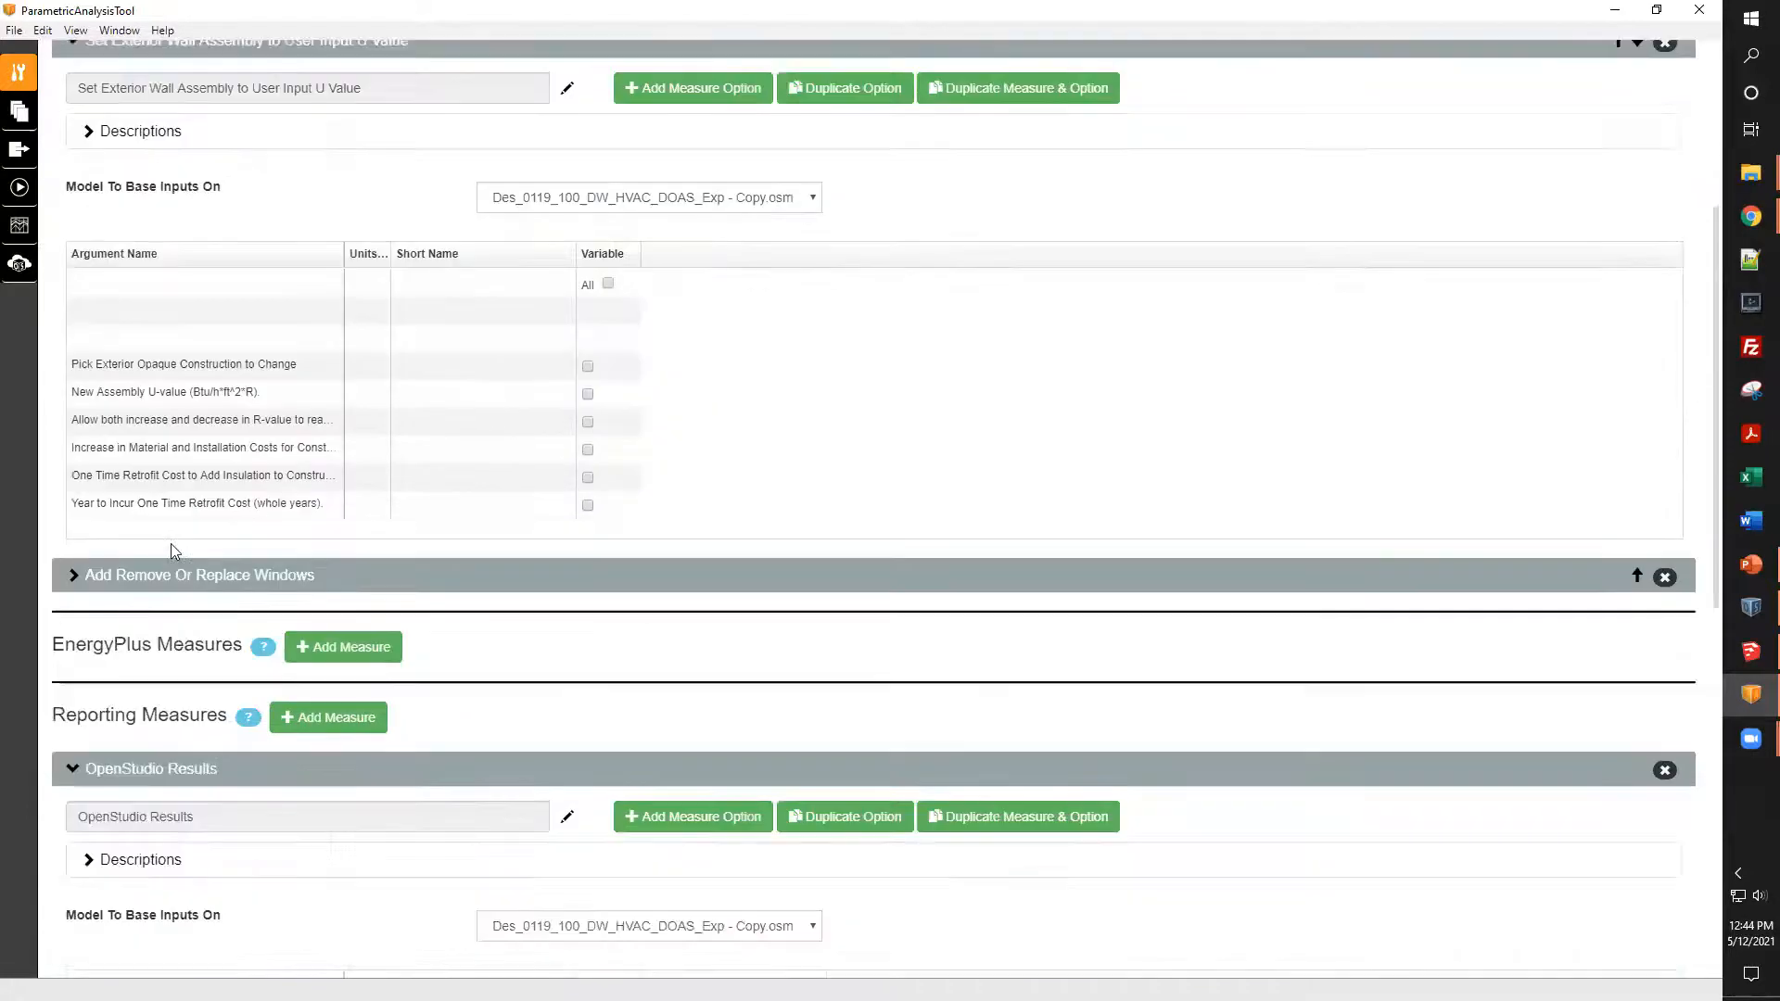
pyautogui.click(170, 577)
pyautogui.click(703, 89)
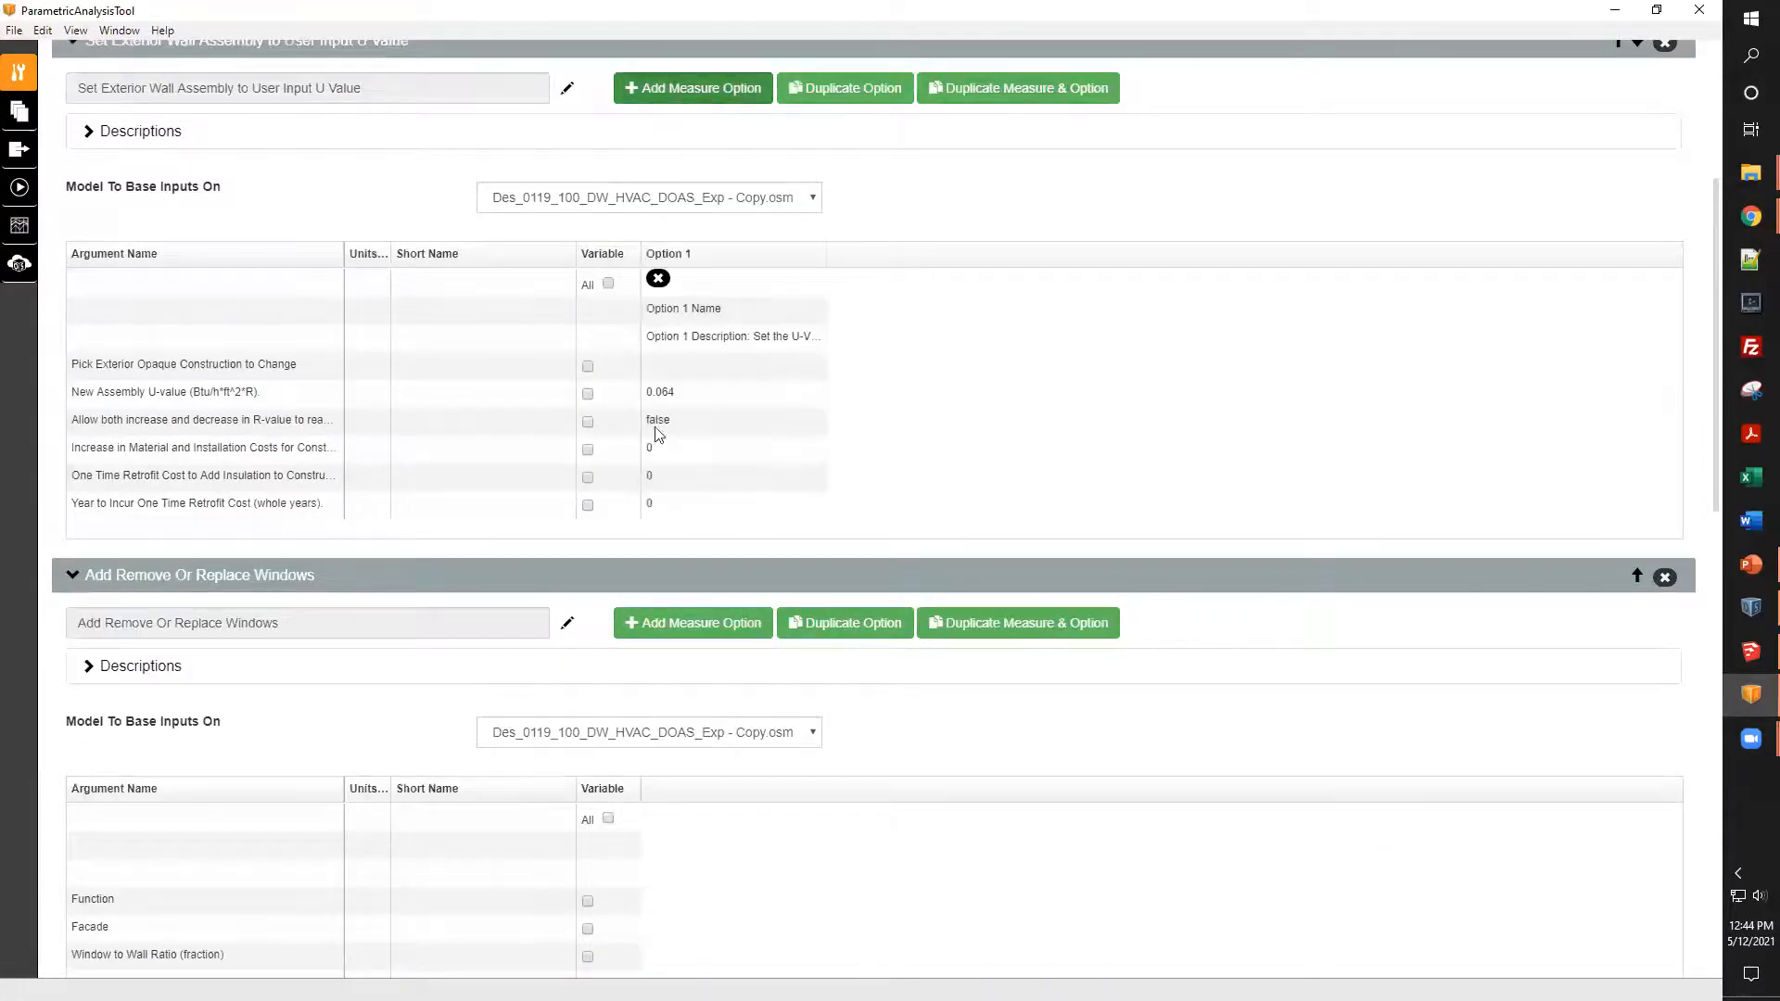
pyautogui.click(693, 623)
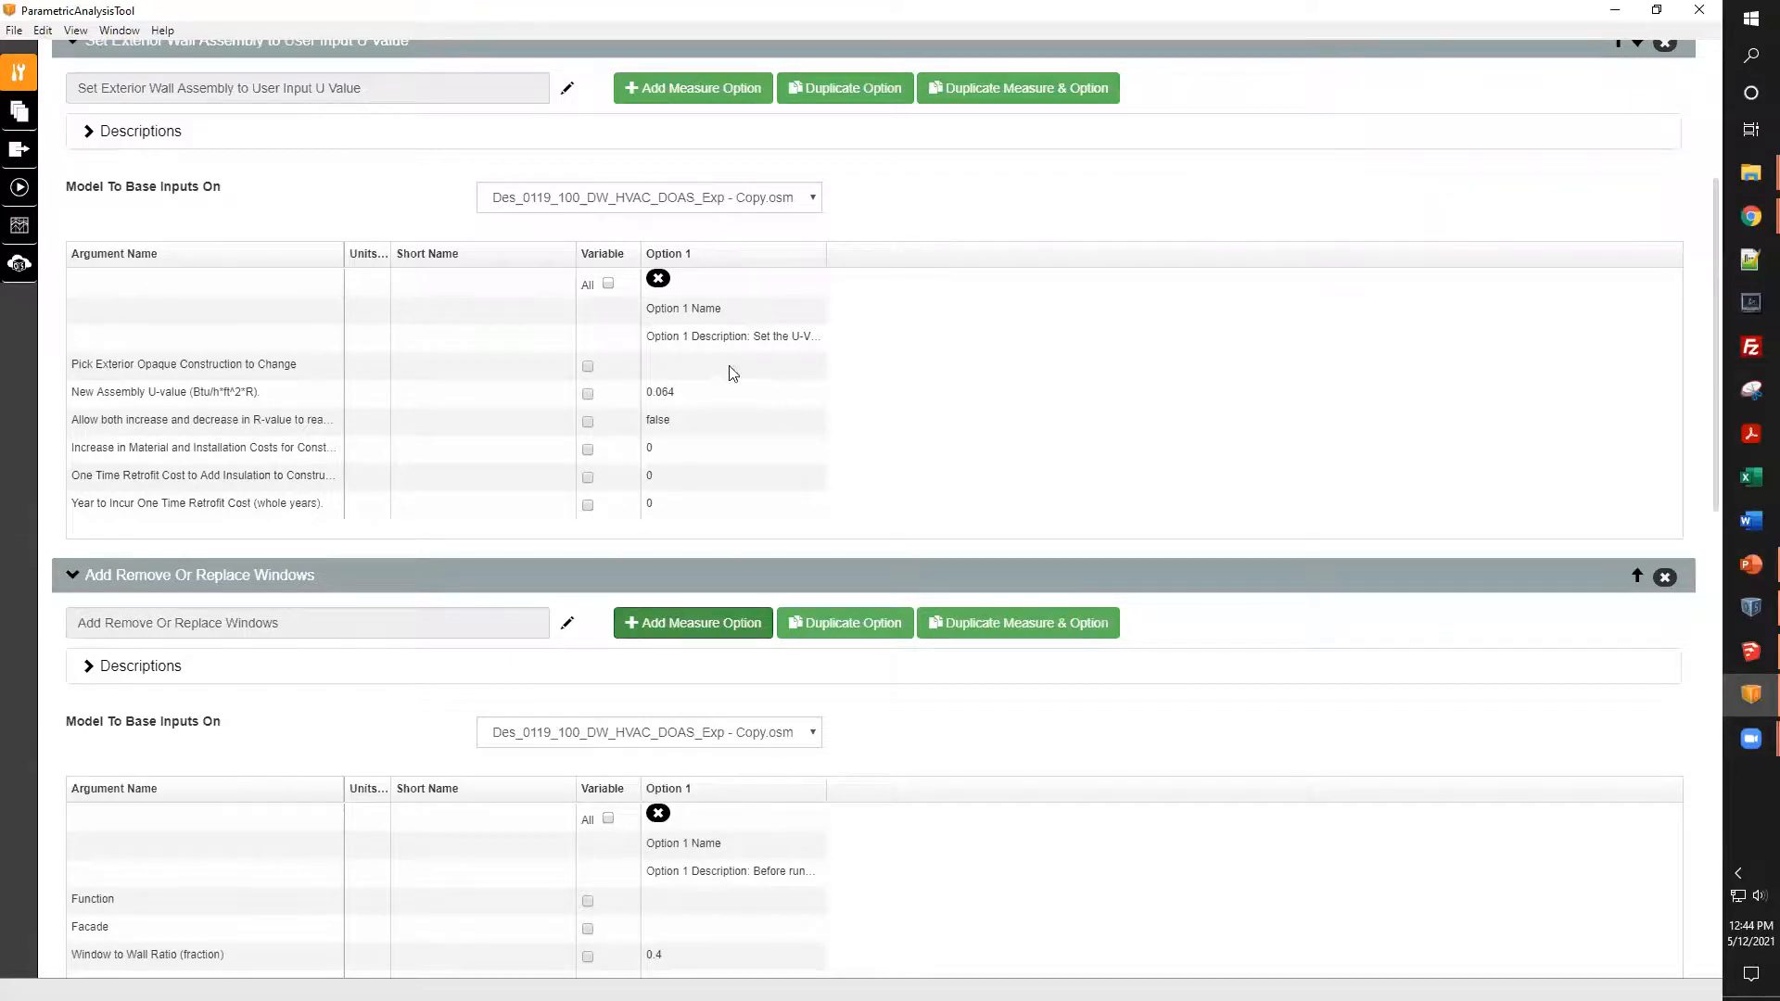
pyautogui.scroll(-2, 709, 553)
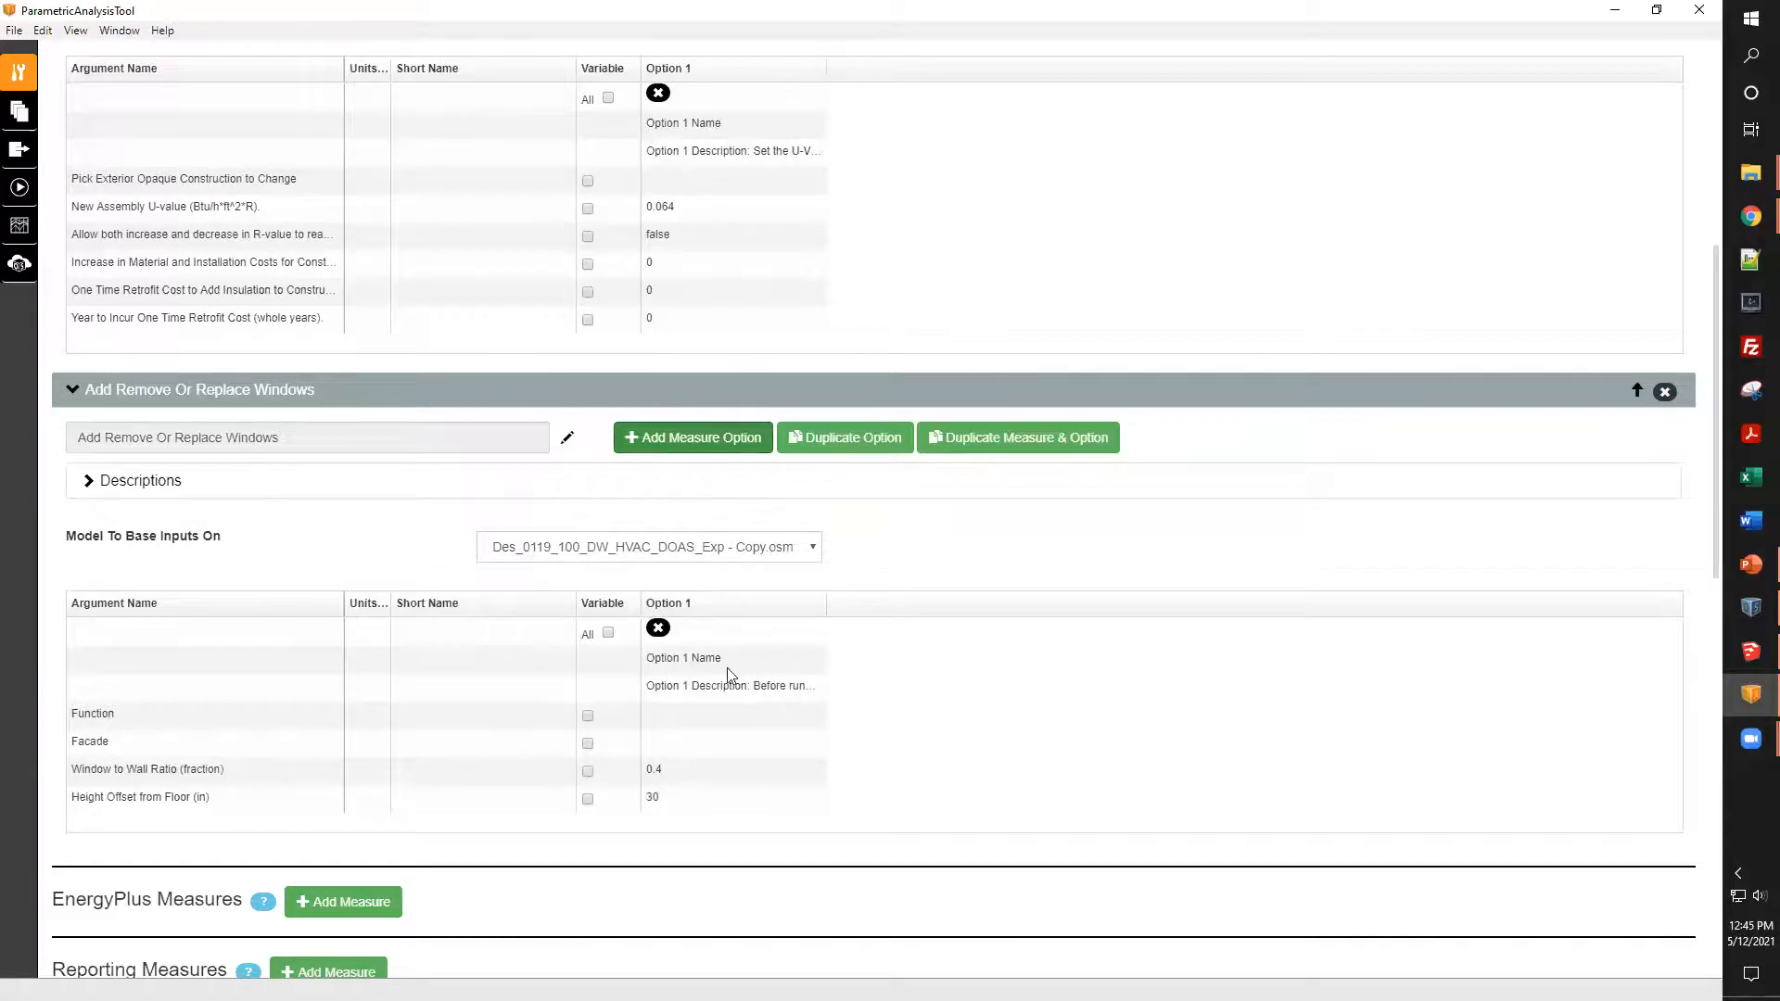
pyautogui.scroll(5, 314, 537)
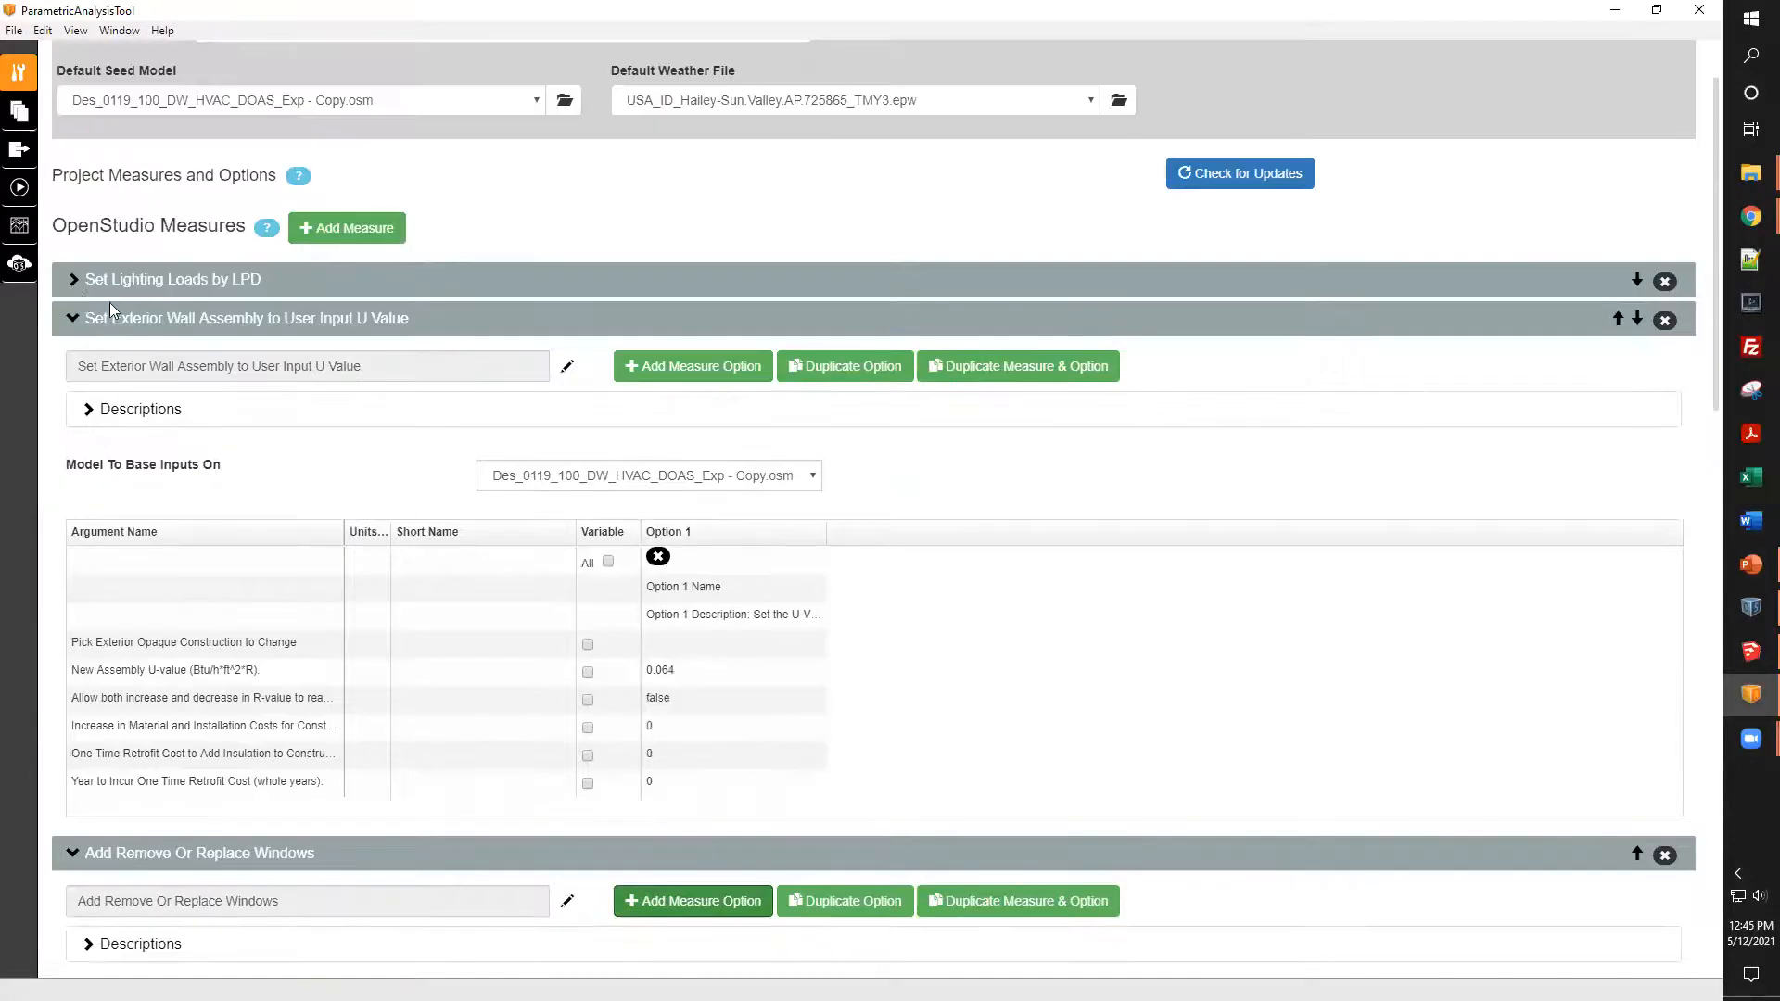
# - Create one design alternative with each measure option, and delete the alternatives for OpenStudio Results and Add Remove Or Replace Windows
pyautogui.click(18, 111)
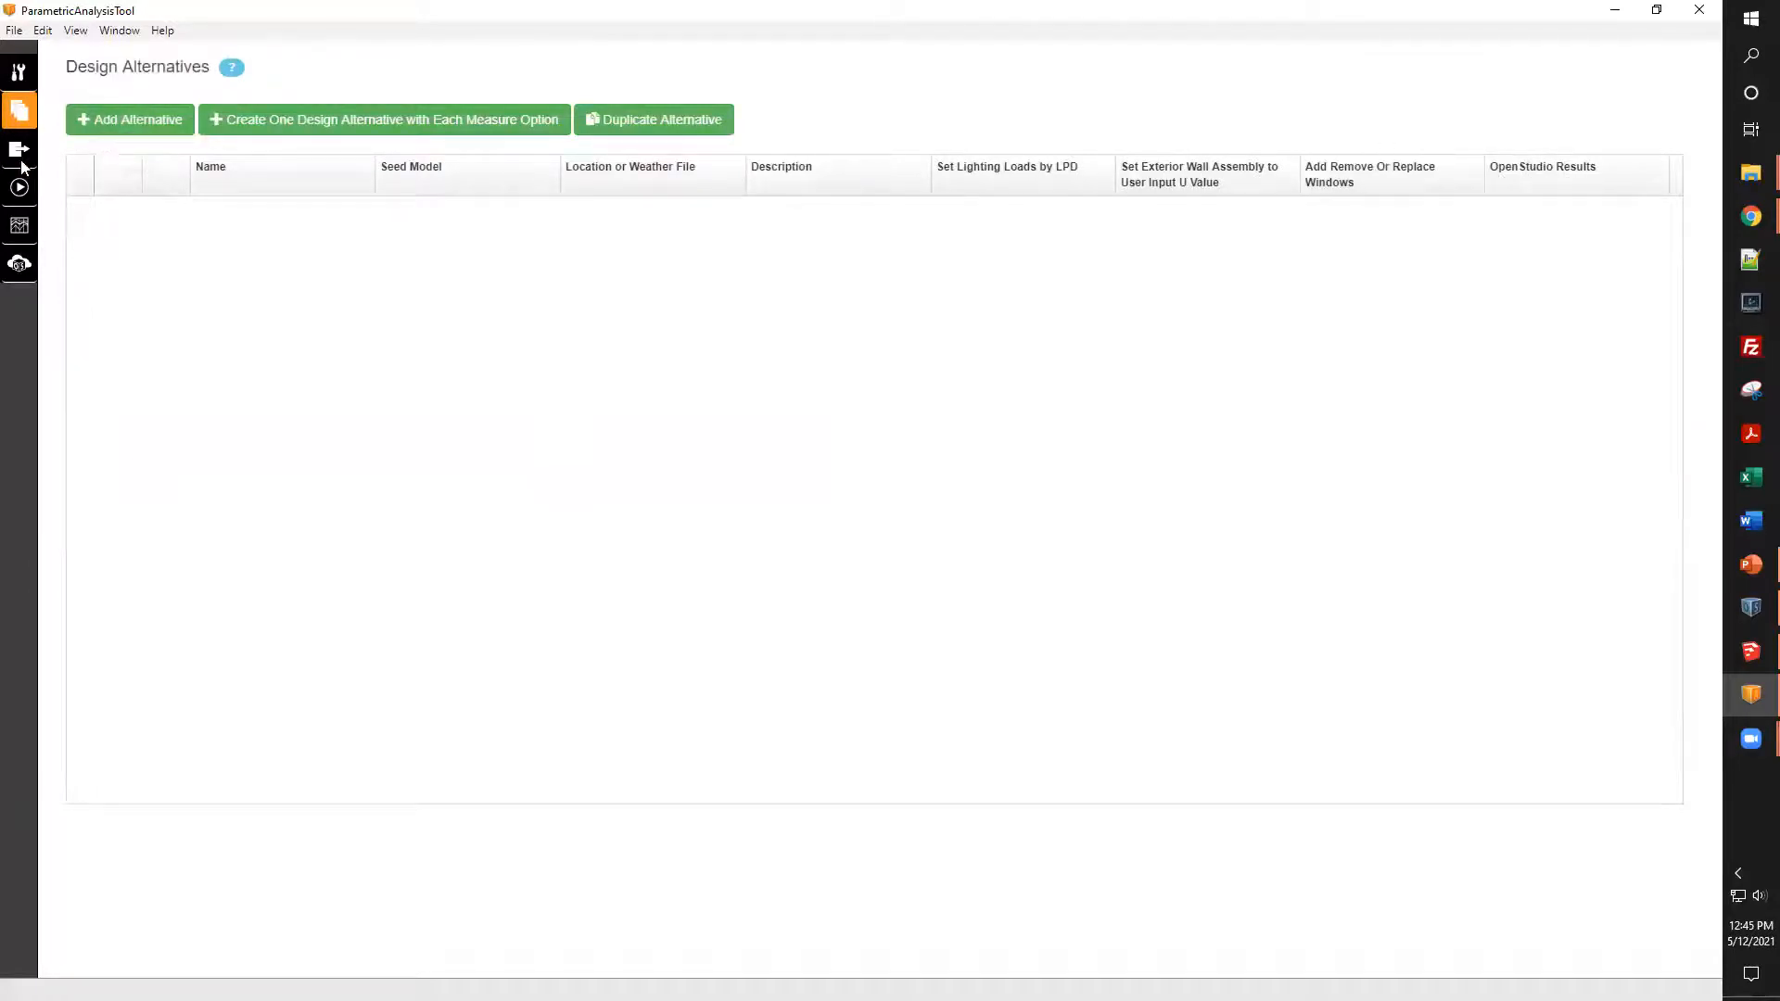
pyautogui.click(348, 126)
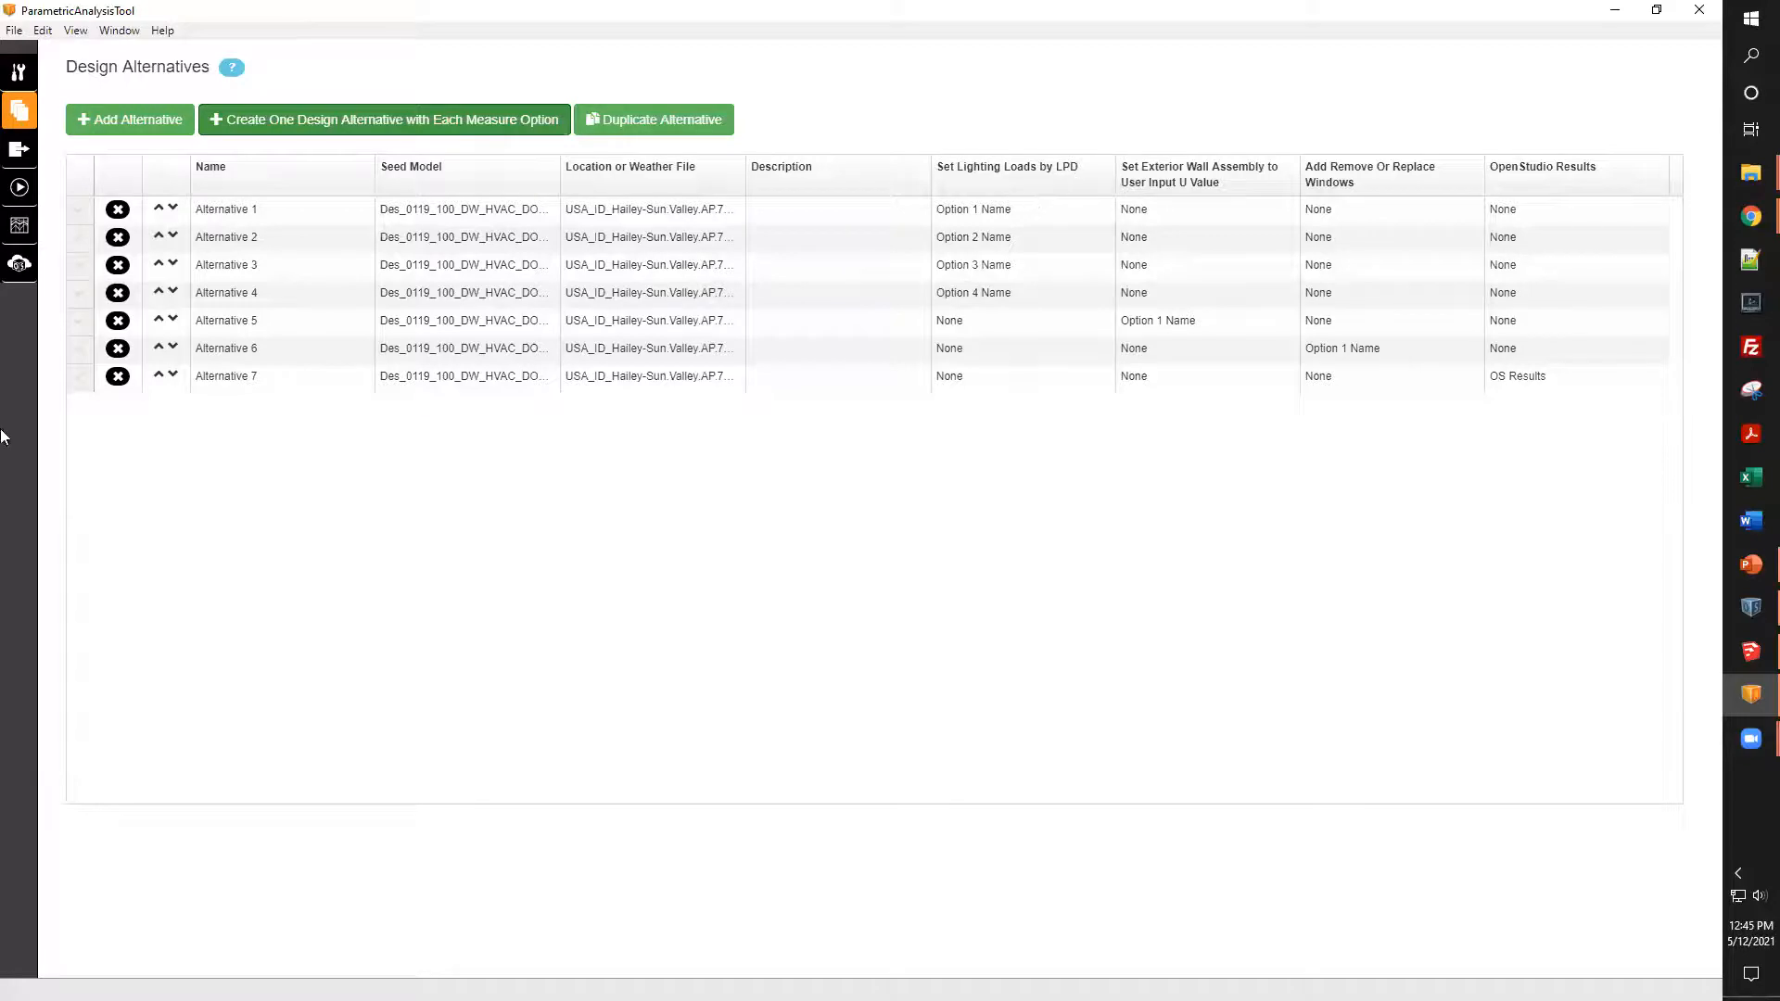
pyautogui.click(115, 377)
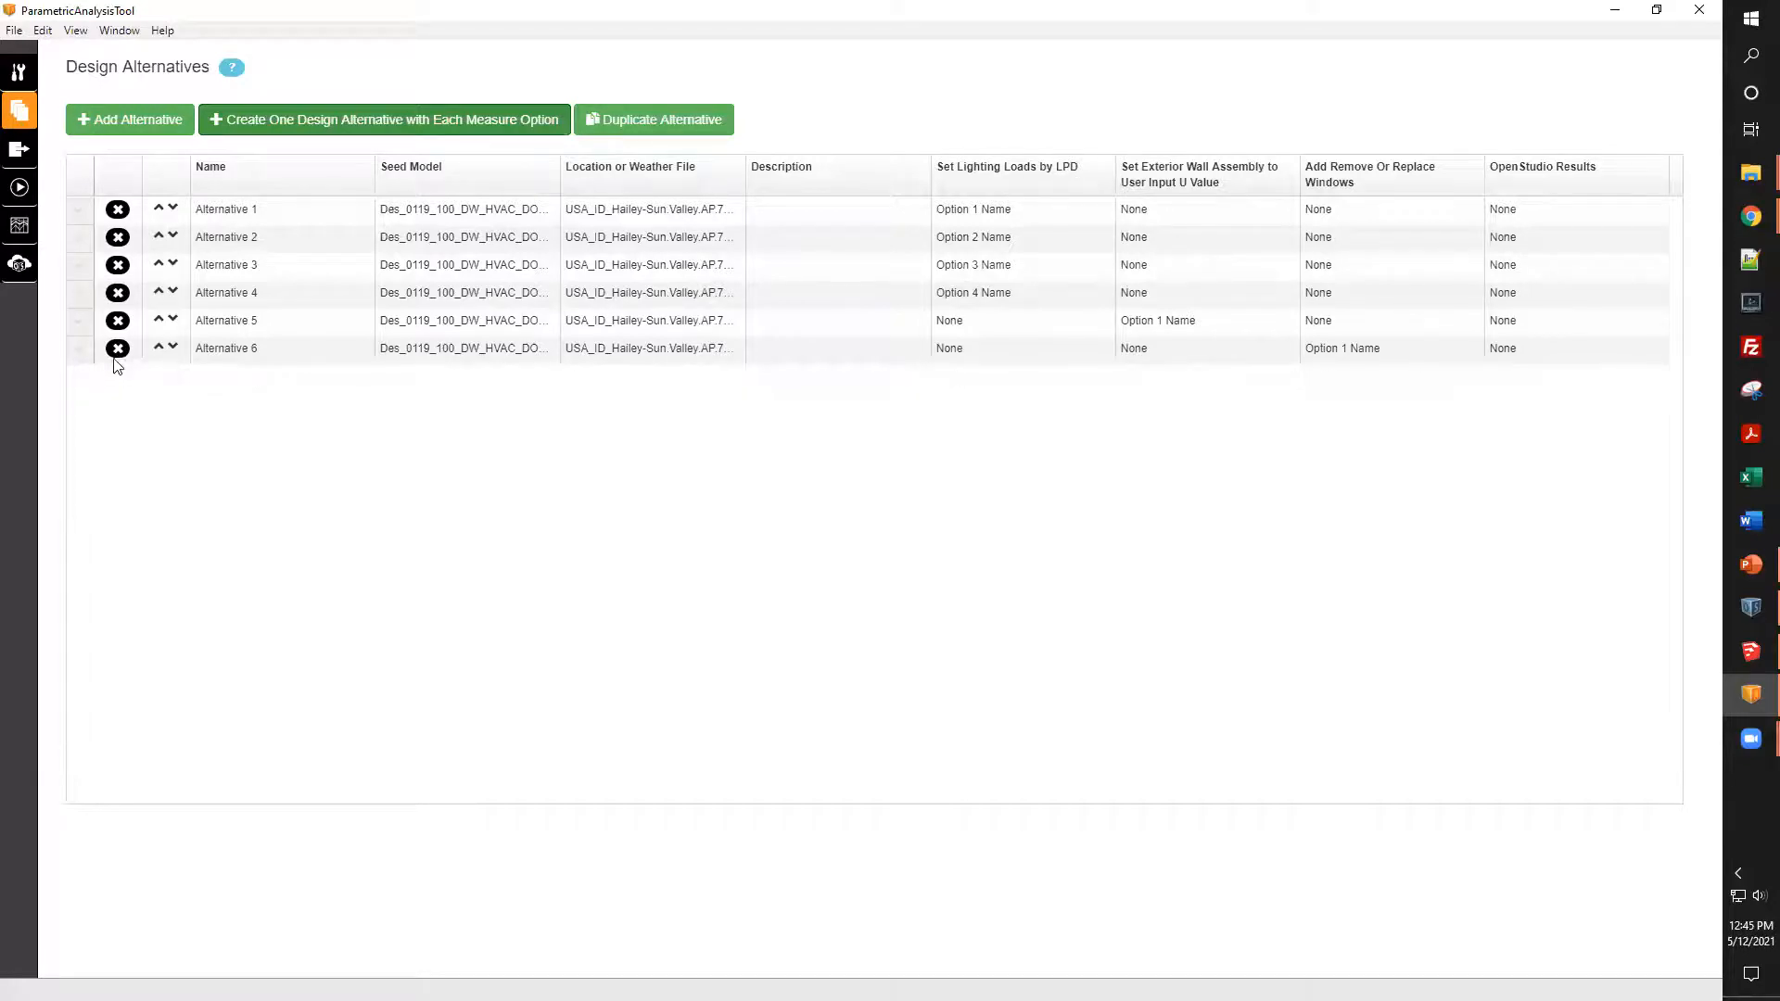
pyautogui.click(115, 351)
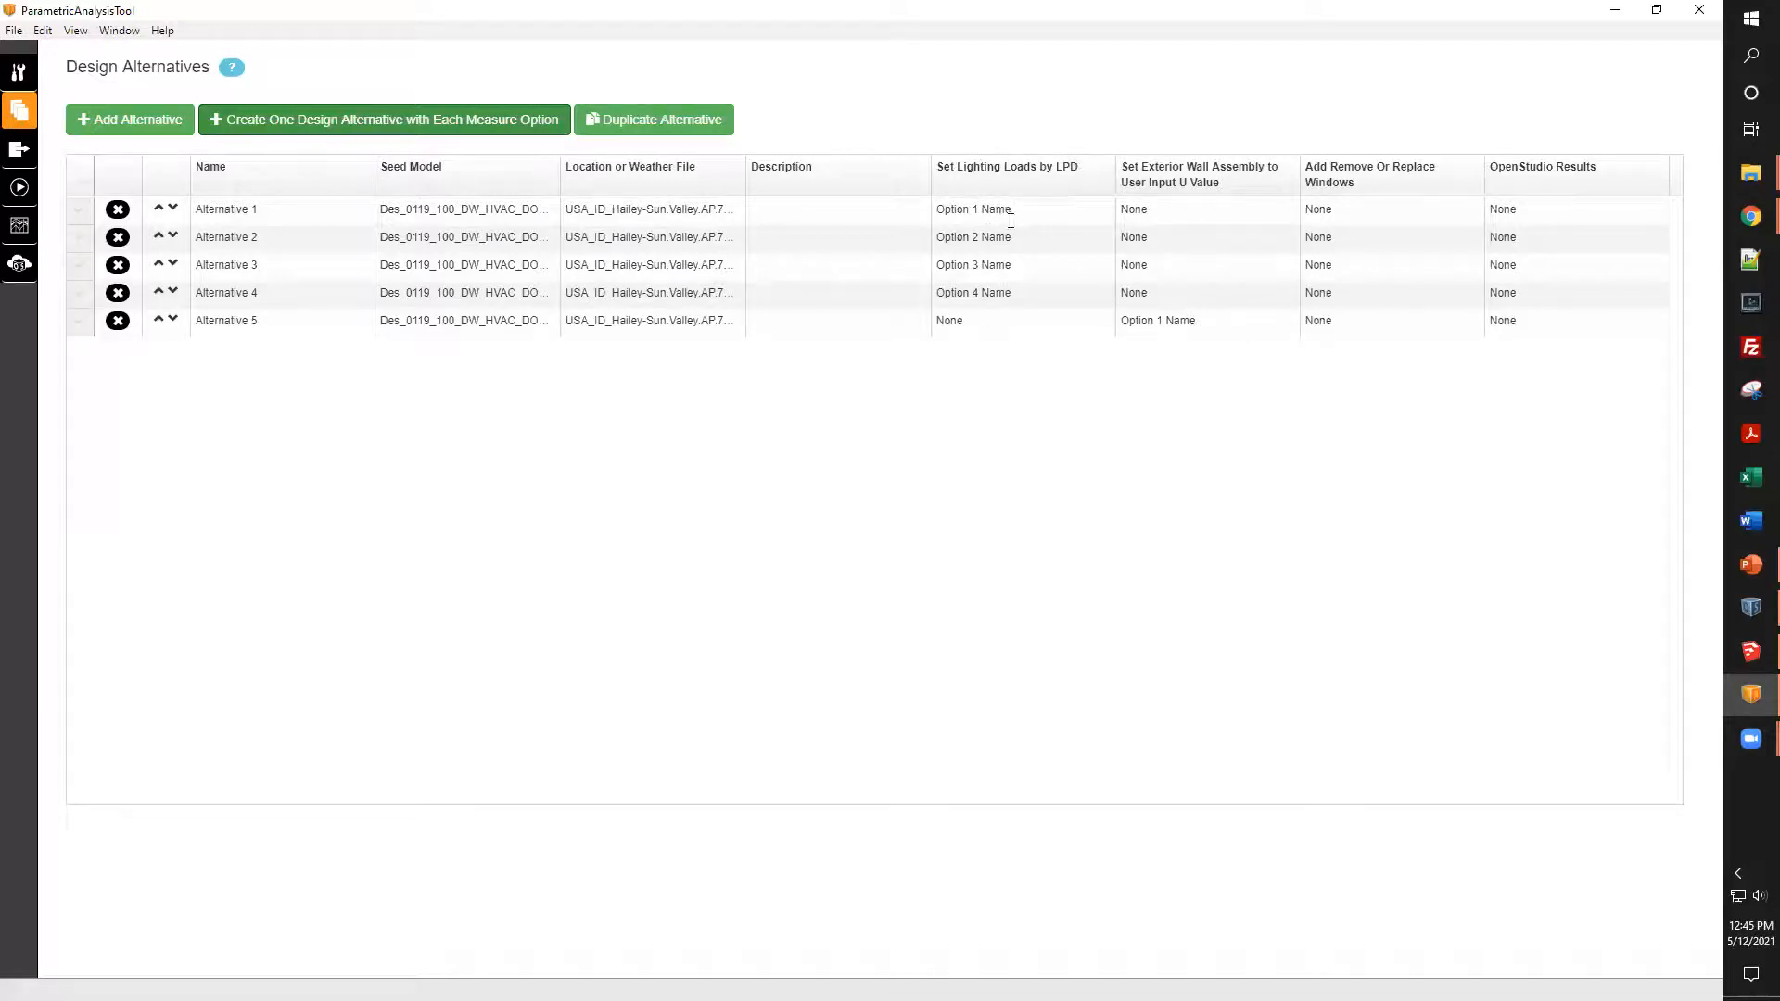
# - Delete Alternative 5 and set the OpenStudio Results measure to OS Results for Alternatives 1 through 4
pyautogui.click(117, 321)
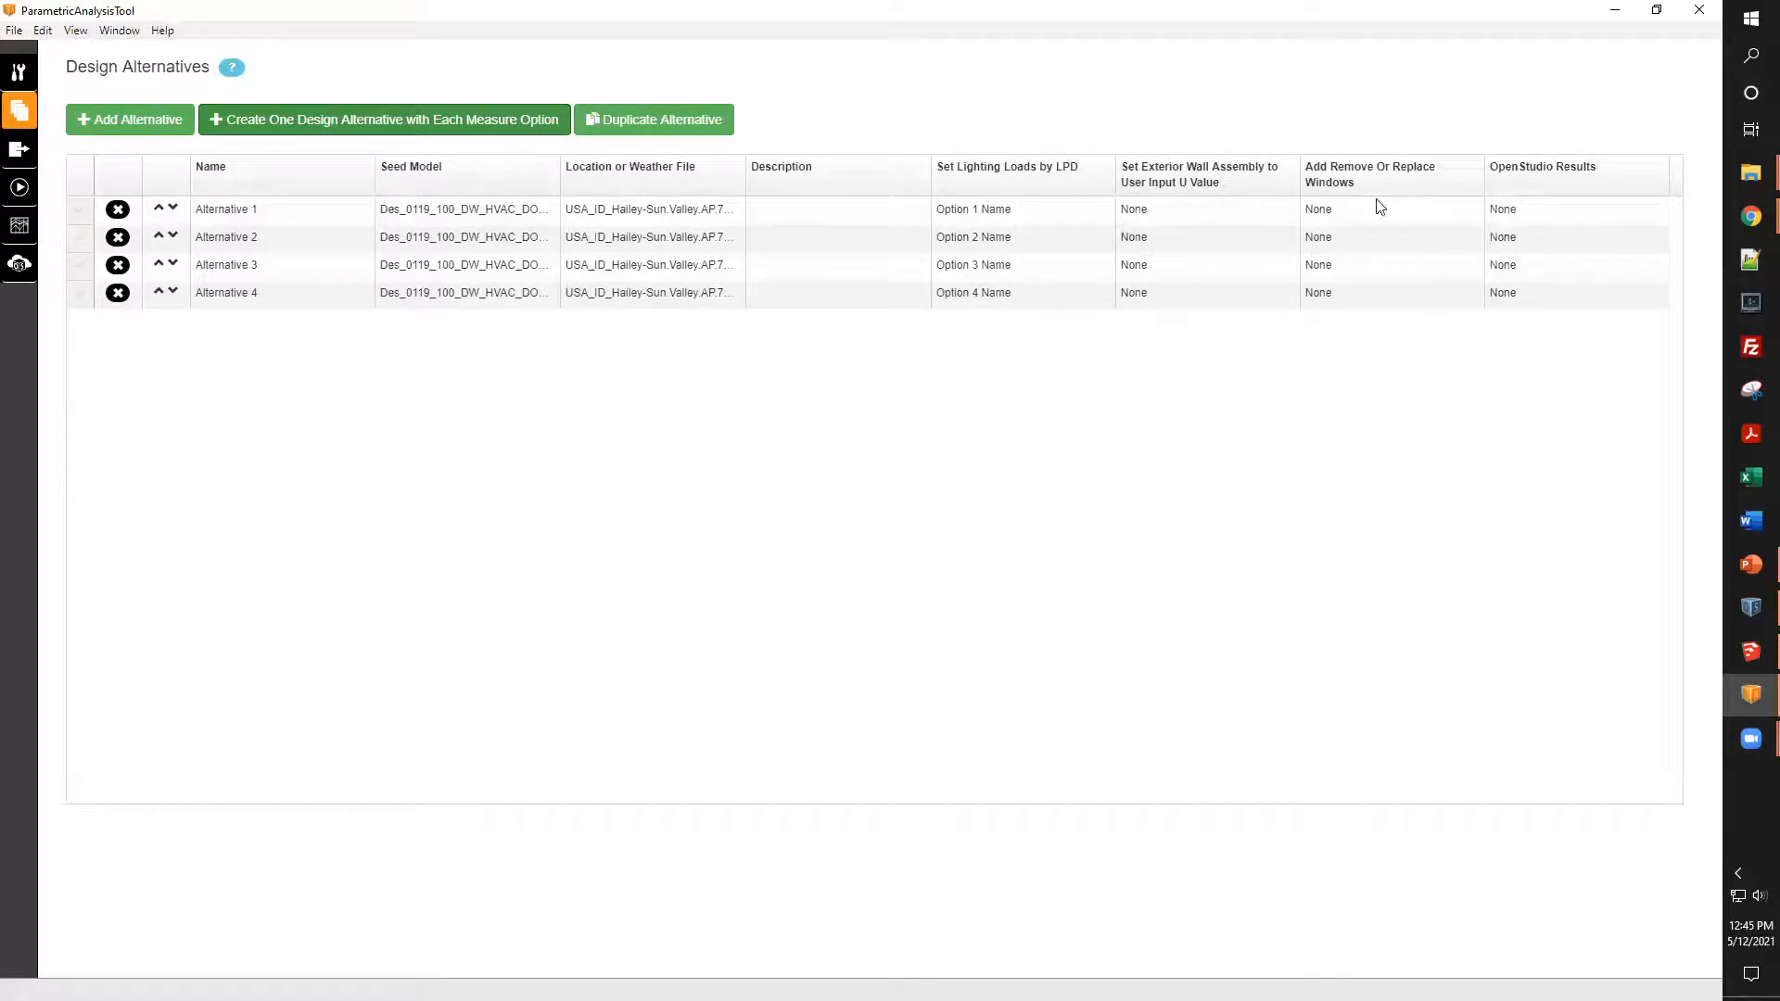
pyautogui.click(1622, 213)
pyautogui.click(1619, 206)
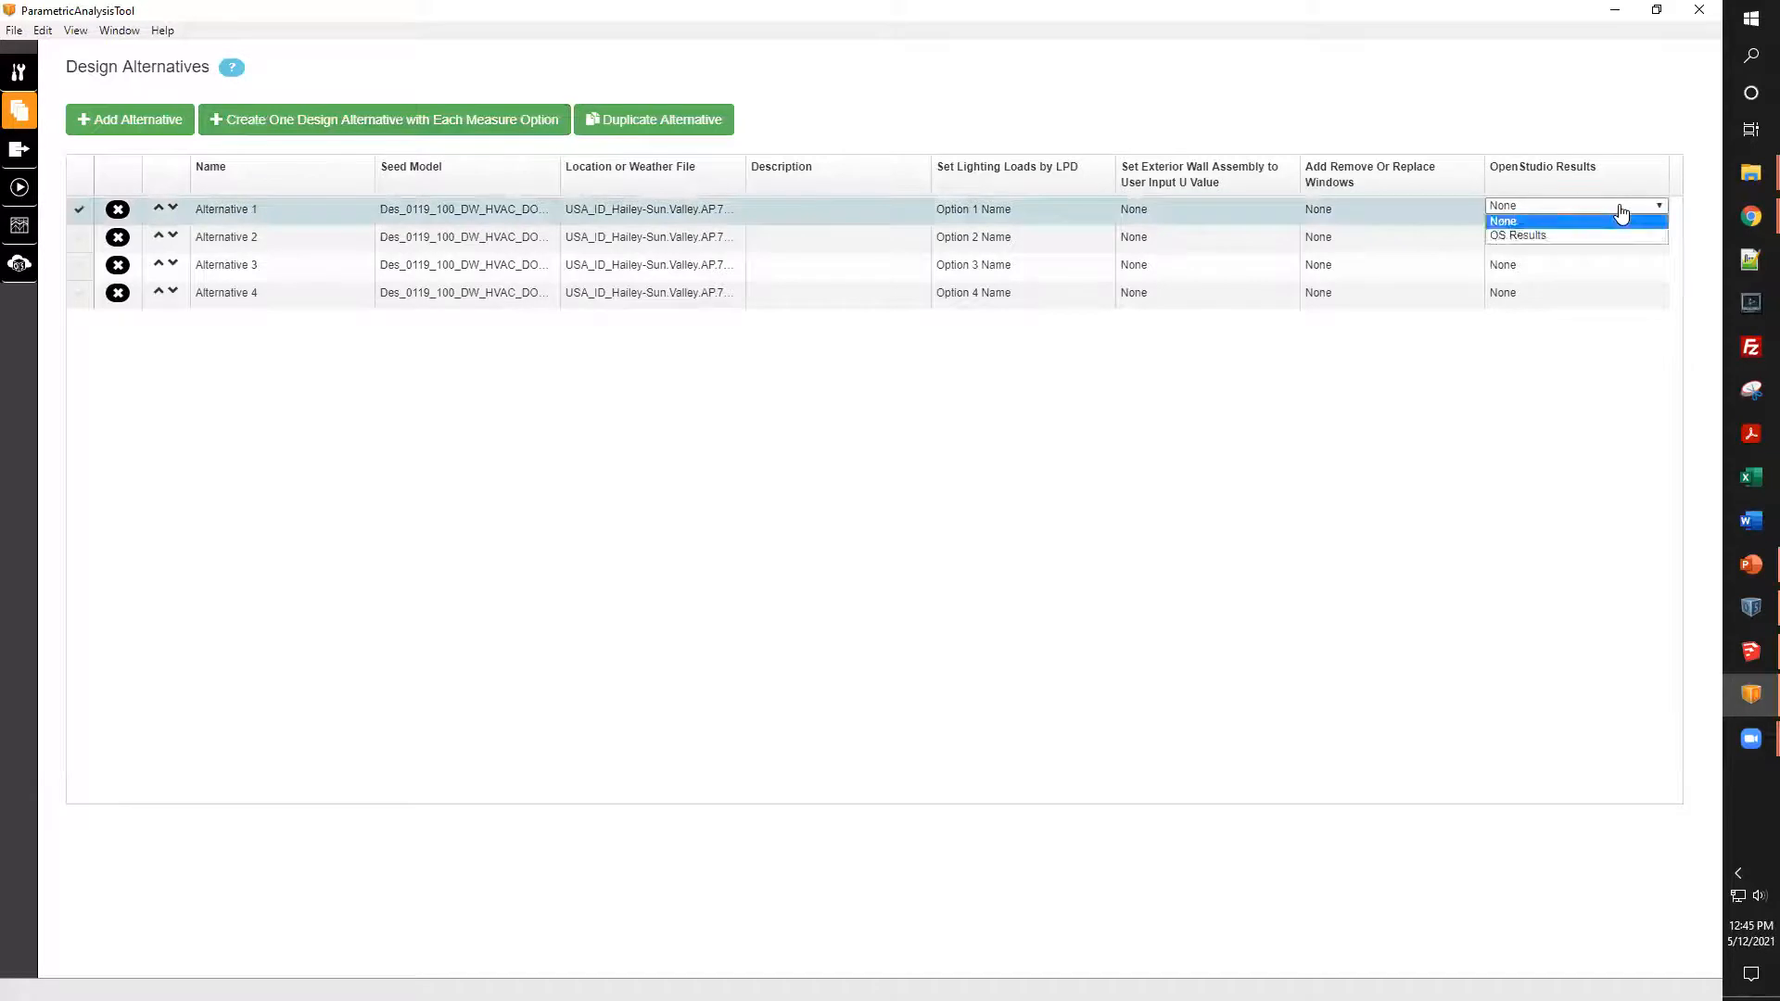
pyautogui.click(1556, 235)
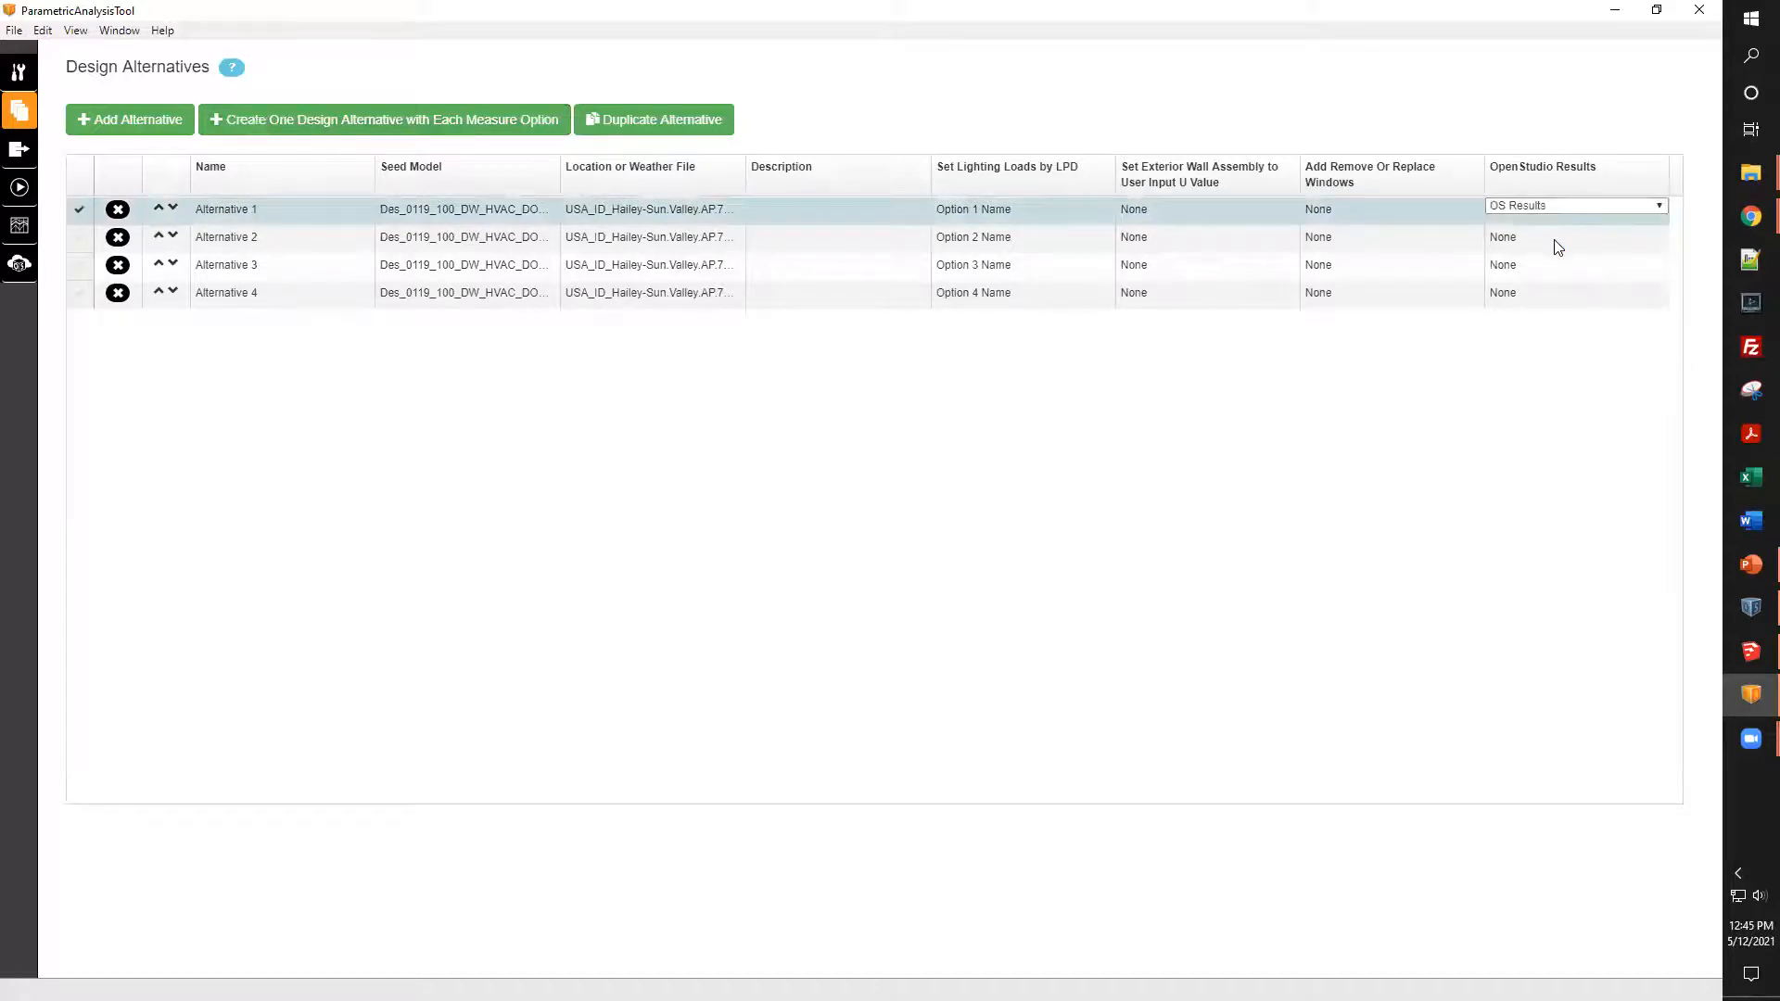
pyautogui.click(1554, 239)
pyautogui.click(1554, 235)
pyautogui.click(1553, 264)
pyautogui.click(1546, 267)
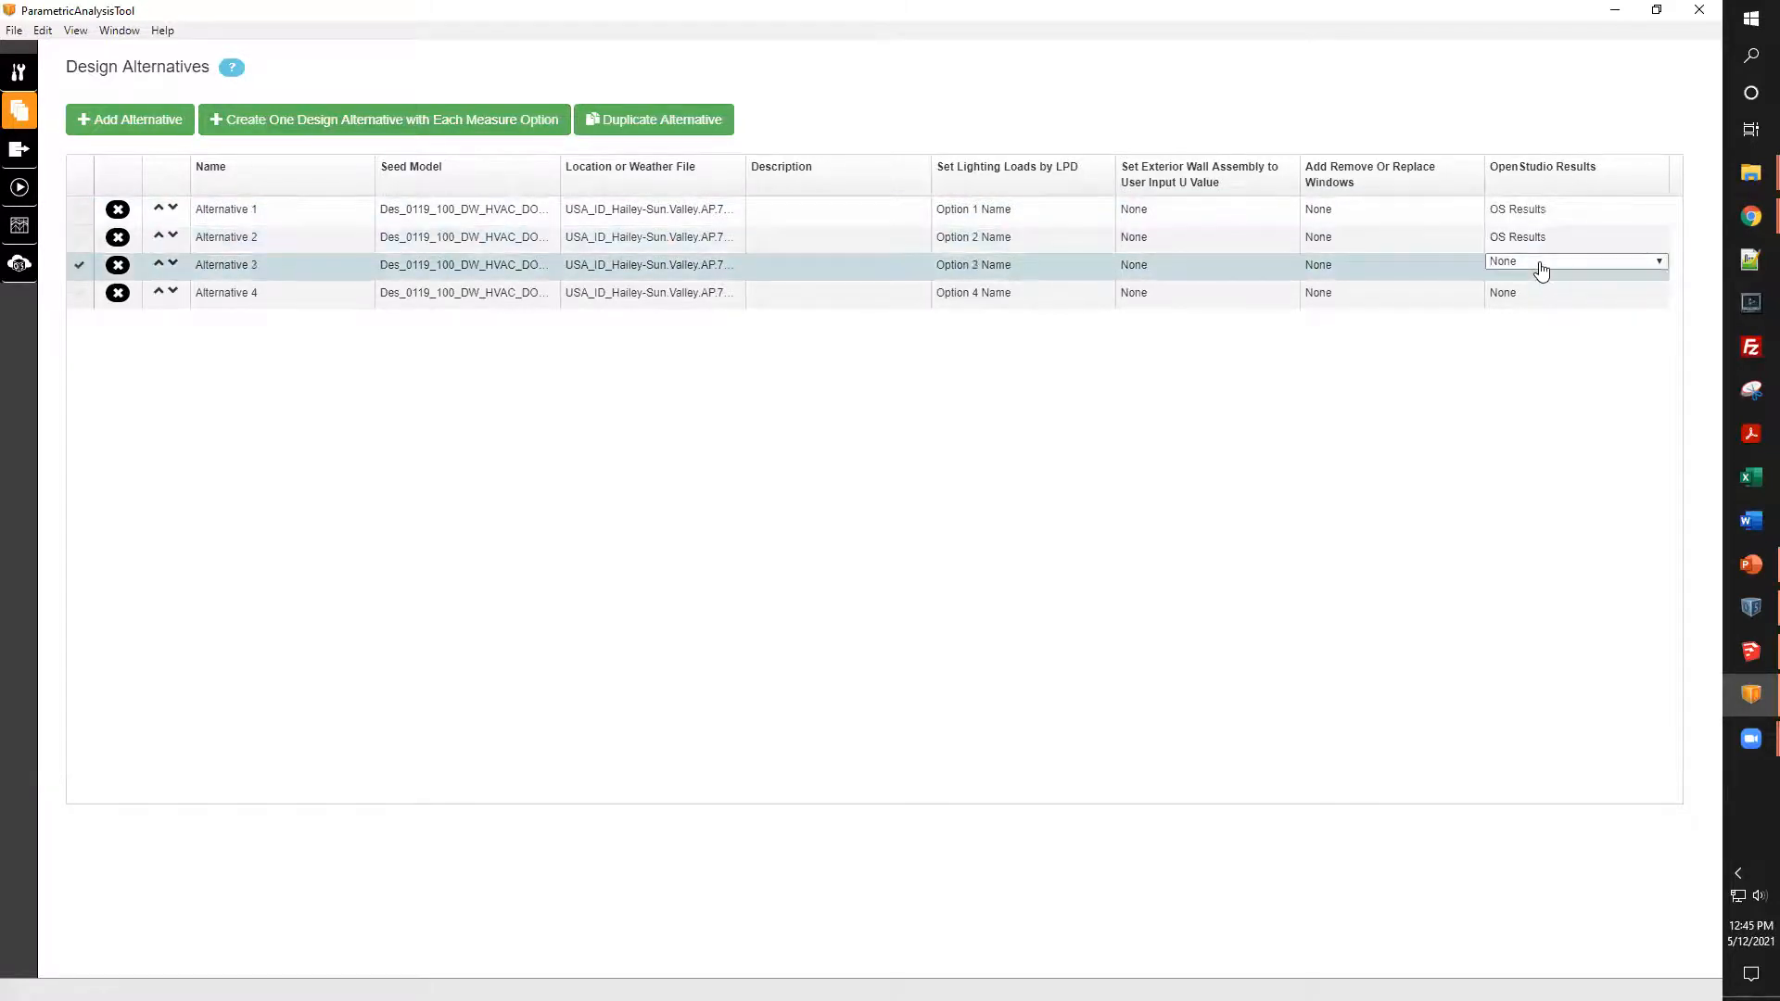
pyautogui.click(1542, 263)
pyautogui.click(1533, 291)
pyautogui.click(1539, 293)
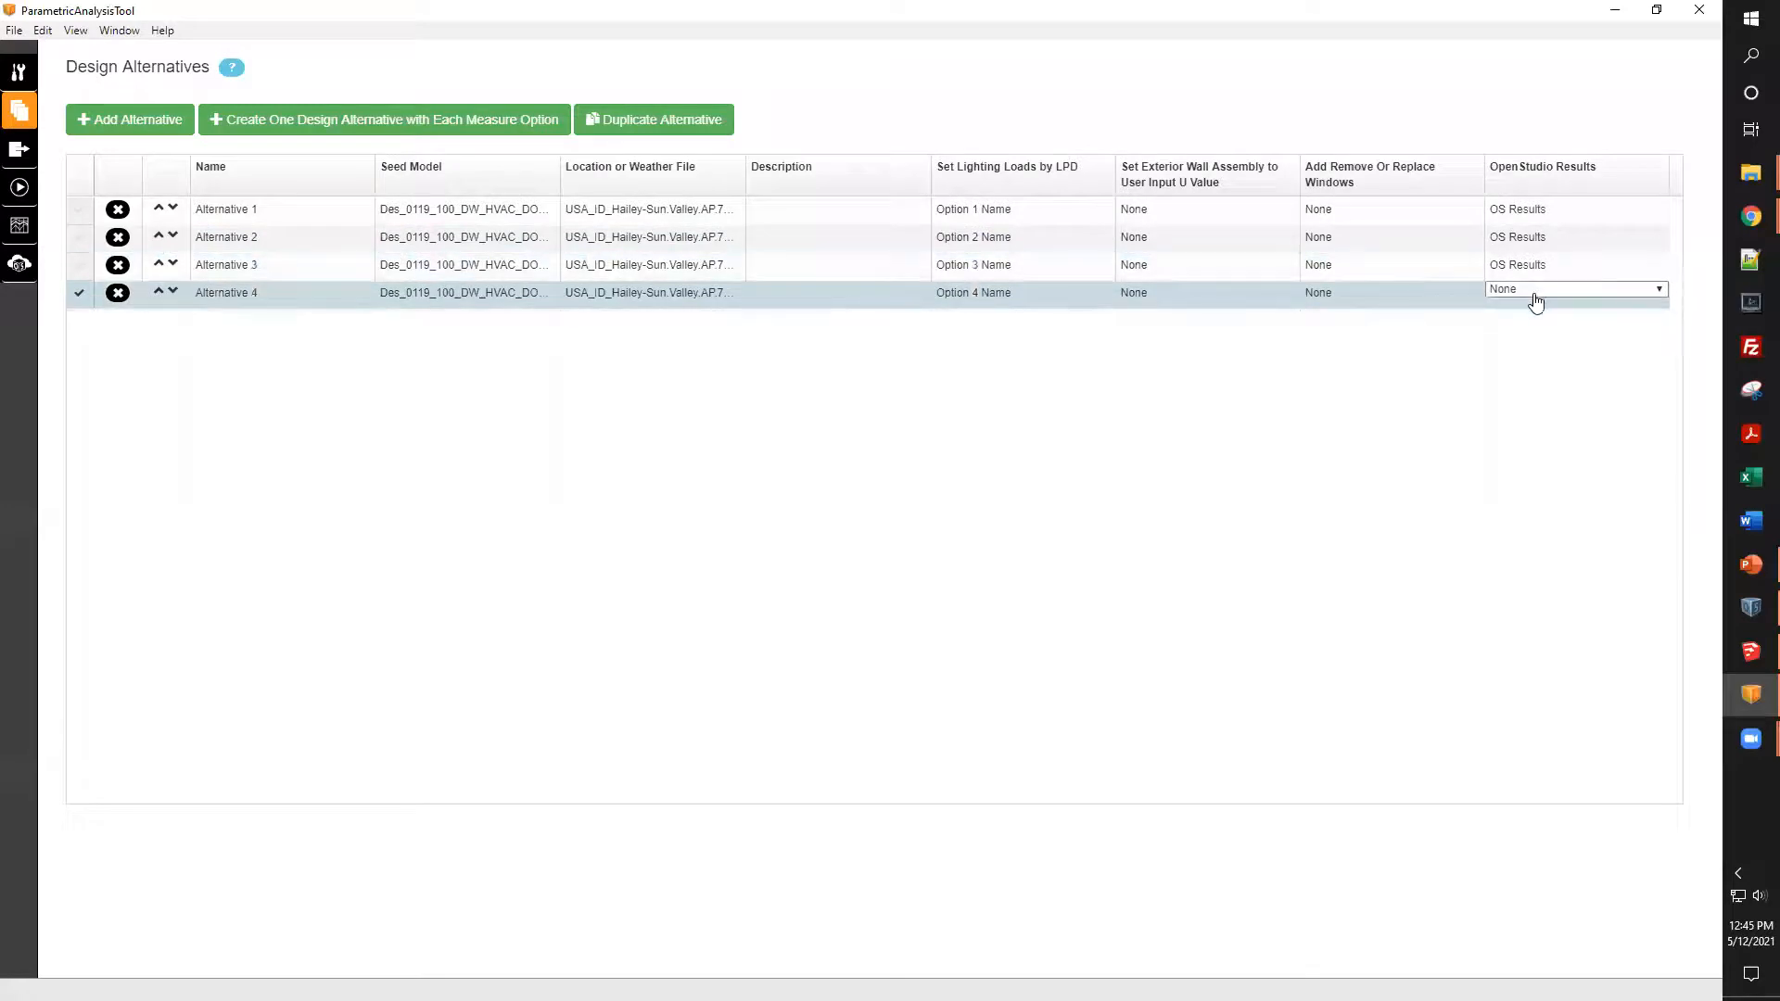
pyautogui.click(1541, 290)
pyautogui.click(1547, 319)
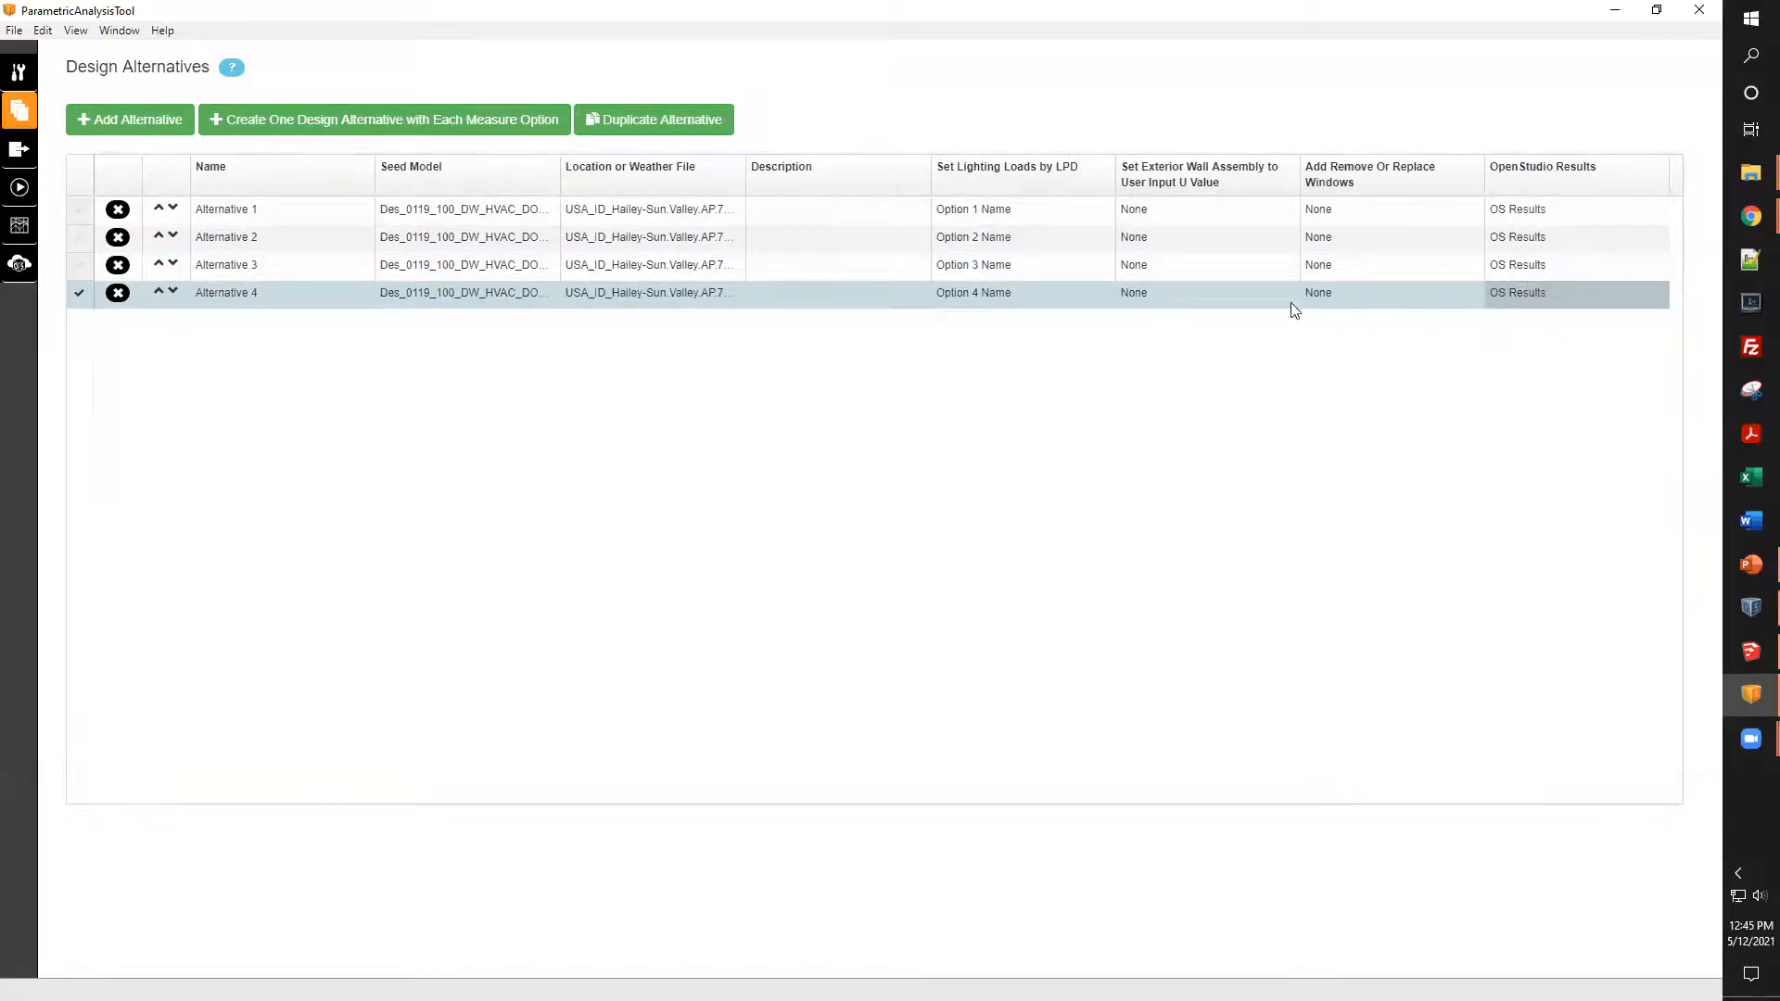
# - For Alternative 1, choose Option 1 Name for the lighting LPD, exterior wall U-value and window measures
pyautogui.click(1043, 219)
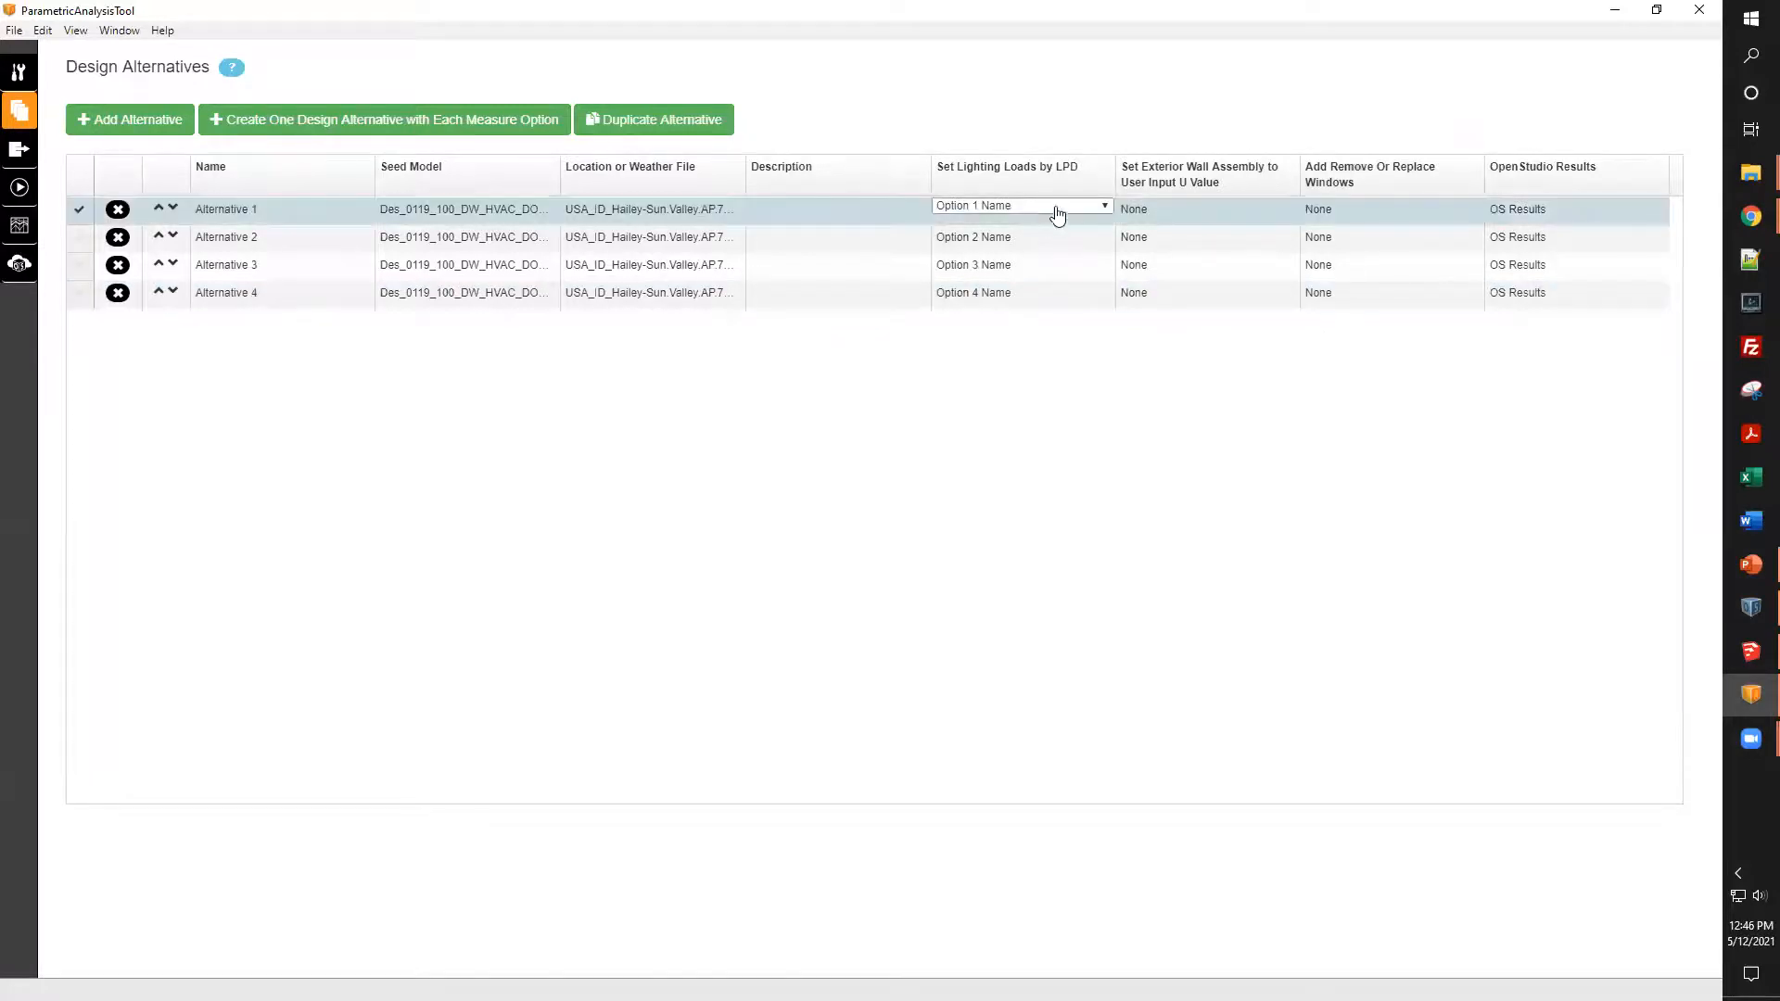
pyautogui.click(1064, 206)
pyautogui.click(1053, 235)
pyautogui.click(1018, 348)
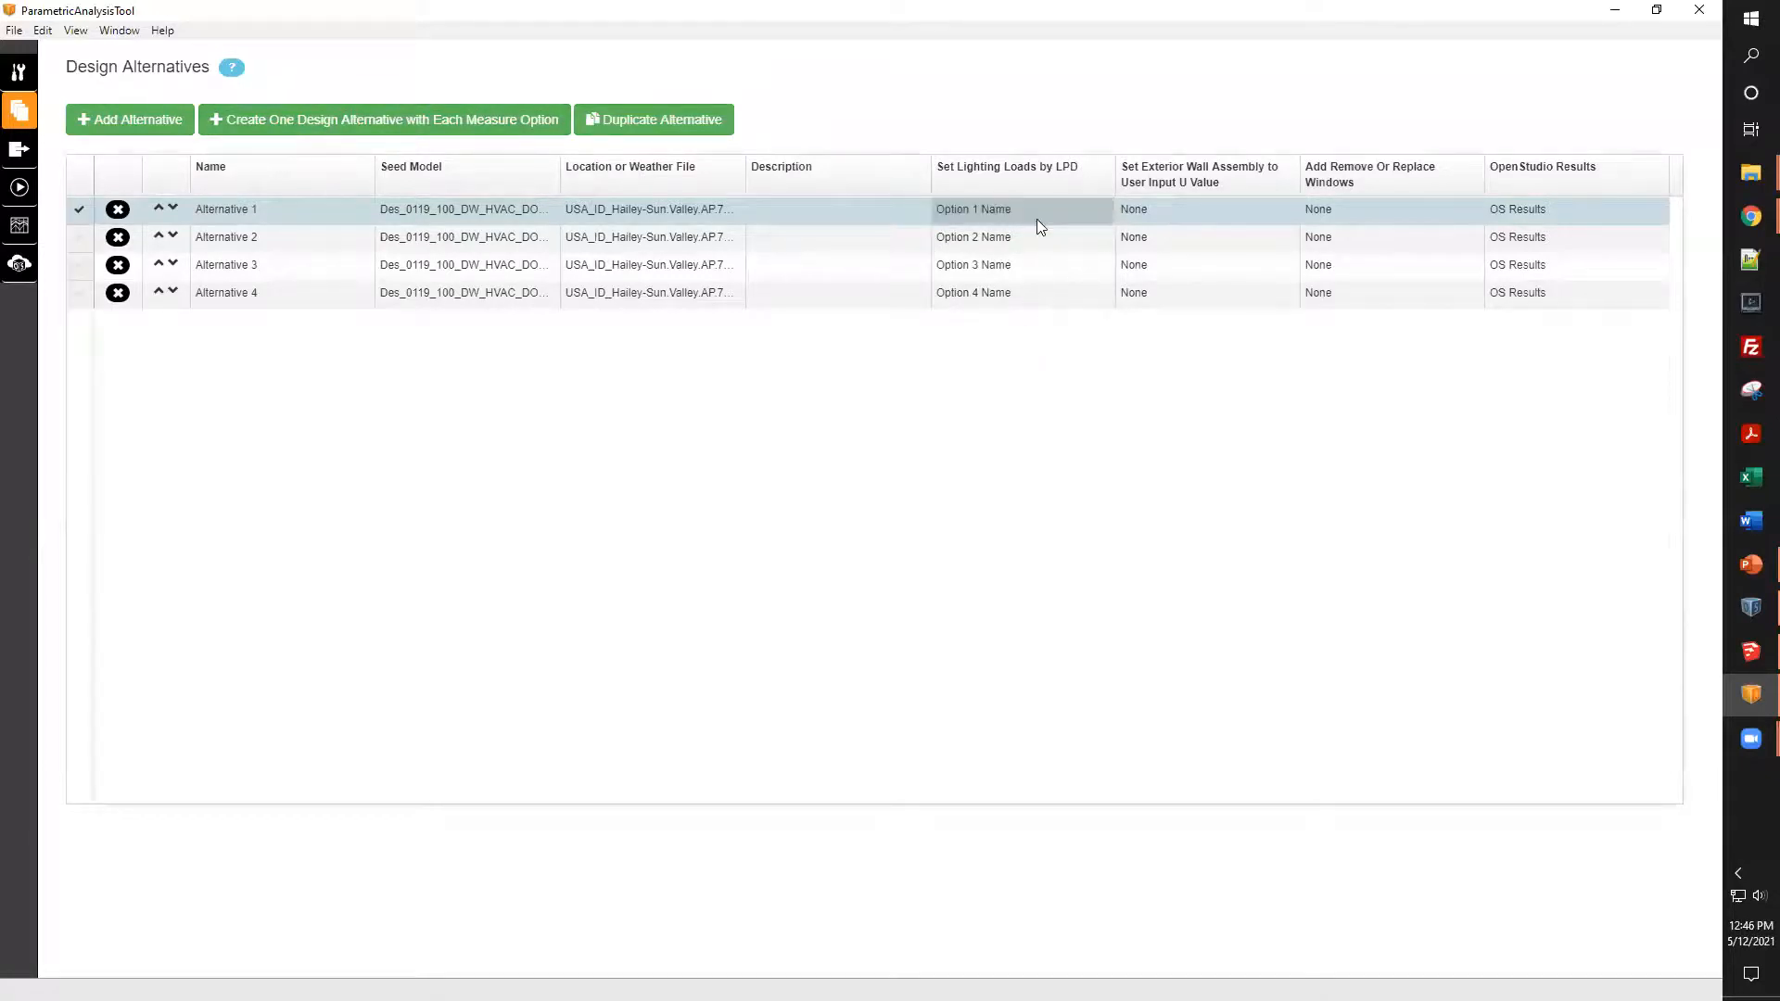
pyautogui.click(1237, 215)
pyautogui.click(1233, 208)
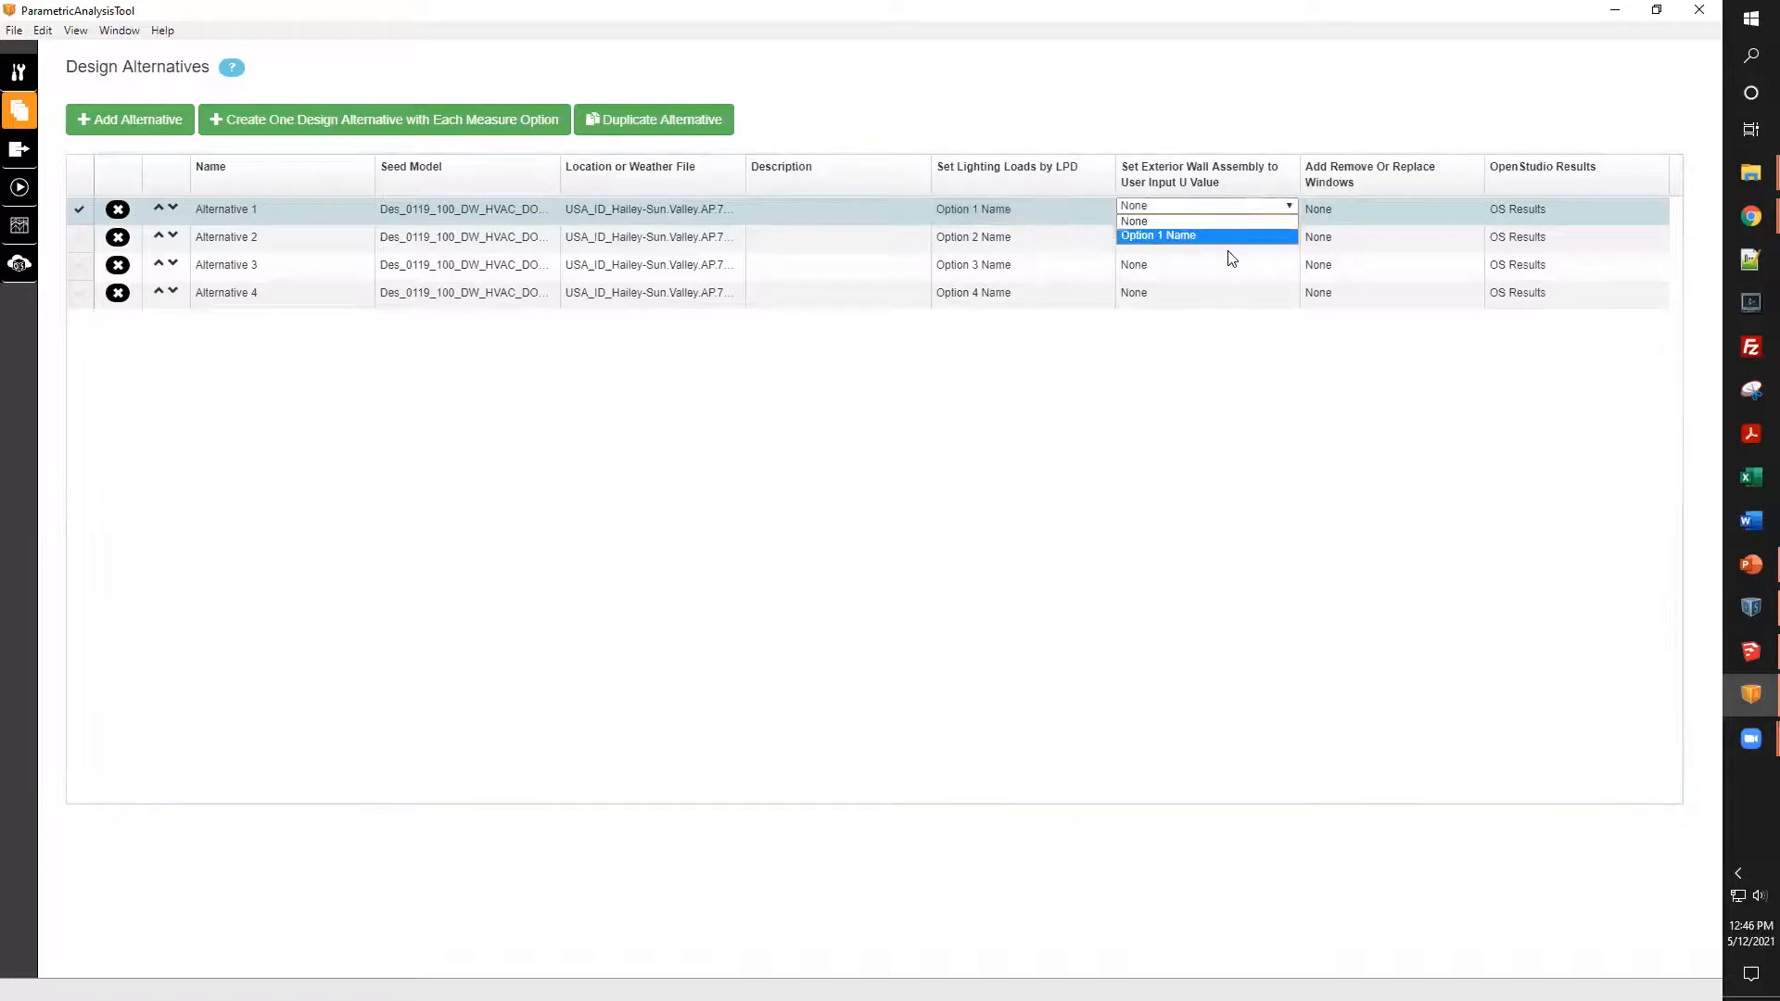
pyautogui.click(1210, 239)
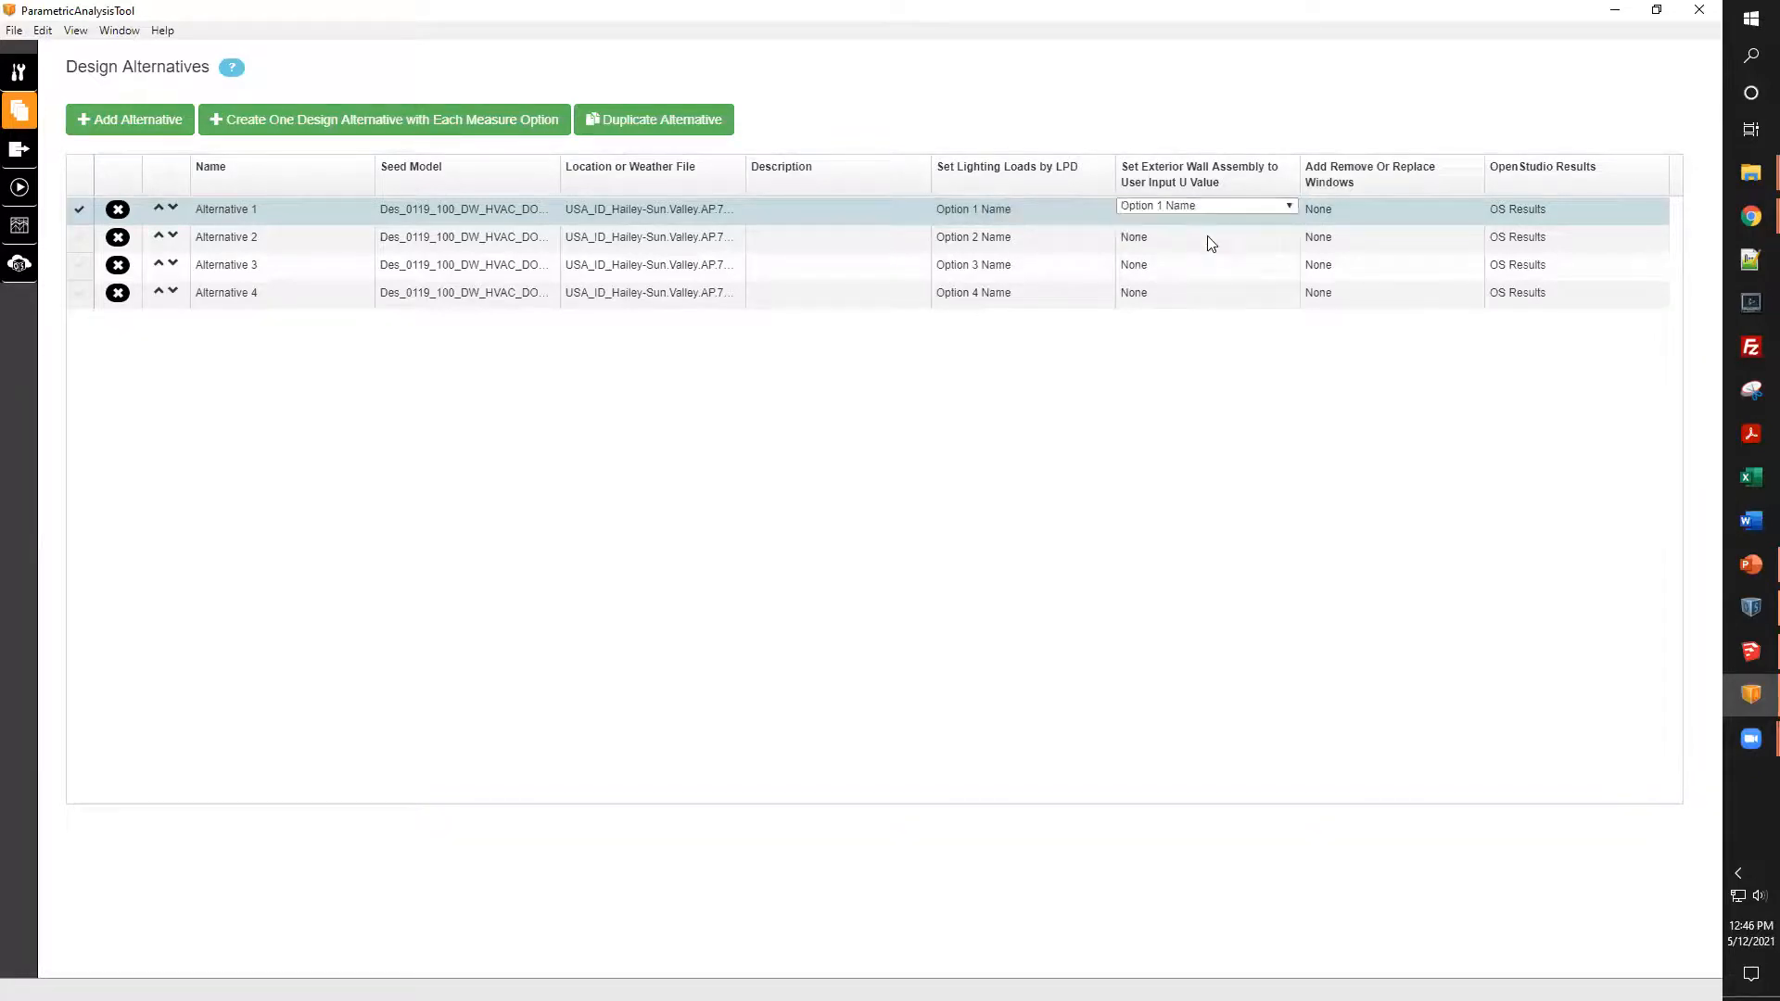
pyautogui.click(1341, 208)
pyautogui.click(1454, 207)
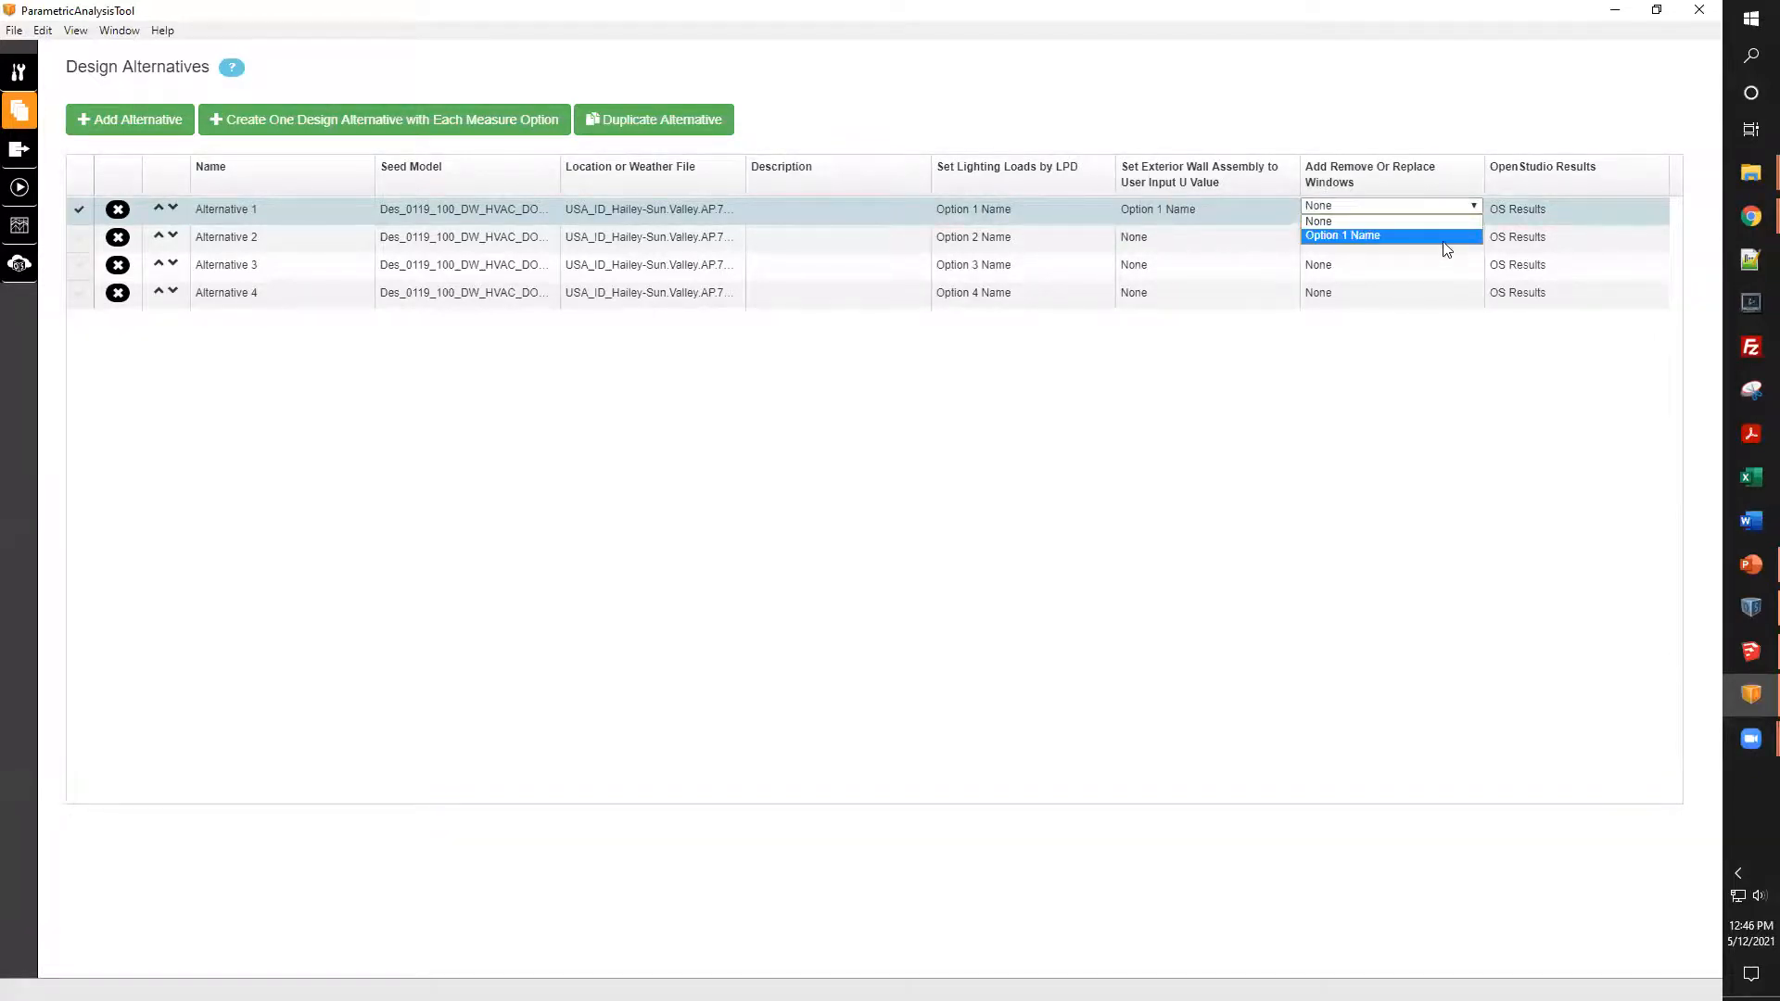
pyautogui.click(1444, 237)
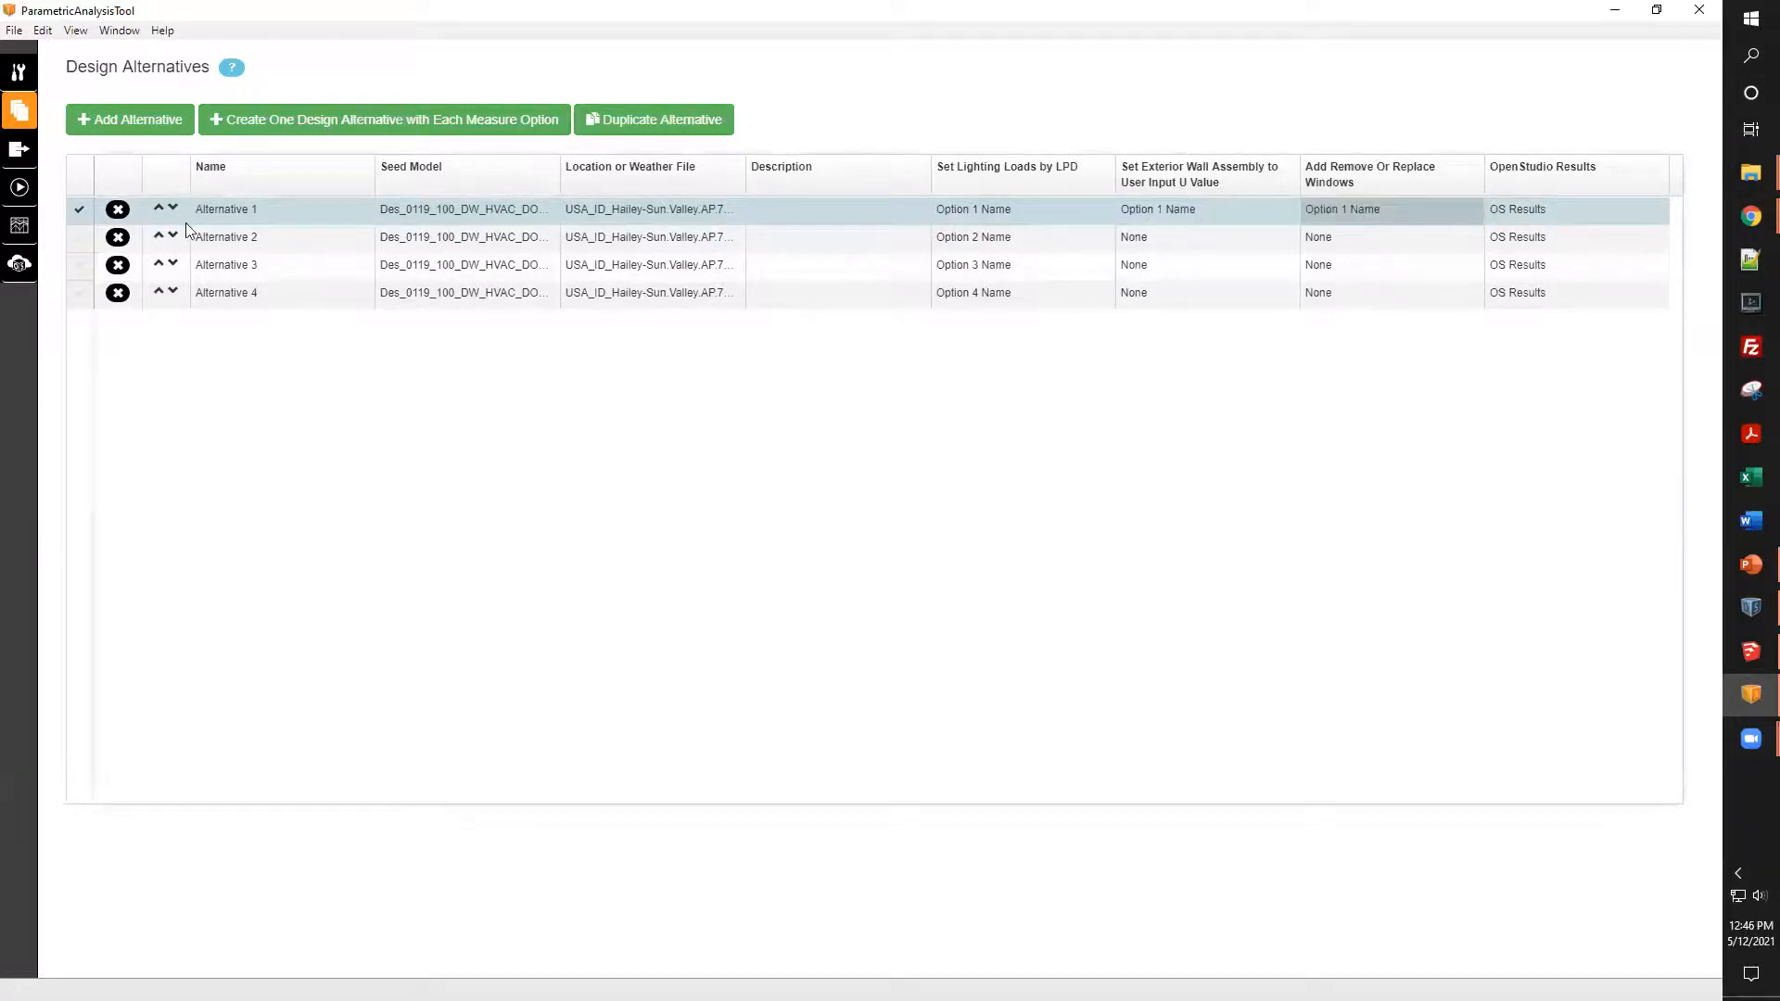
# - Duplicate the design alternative Alternative 1, keeping the names of the original and the copy
pyautogui.doubleClick(287, 210)
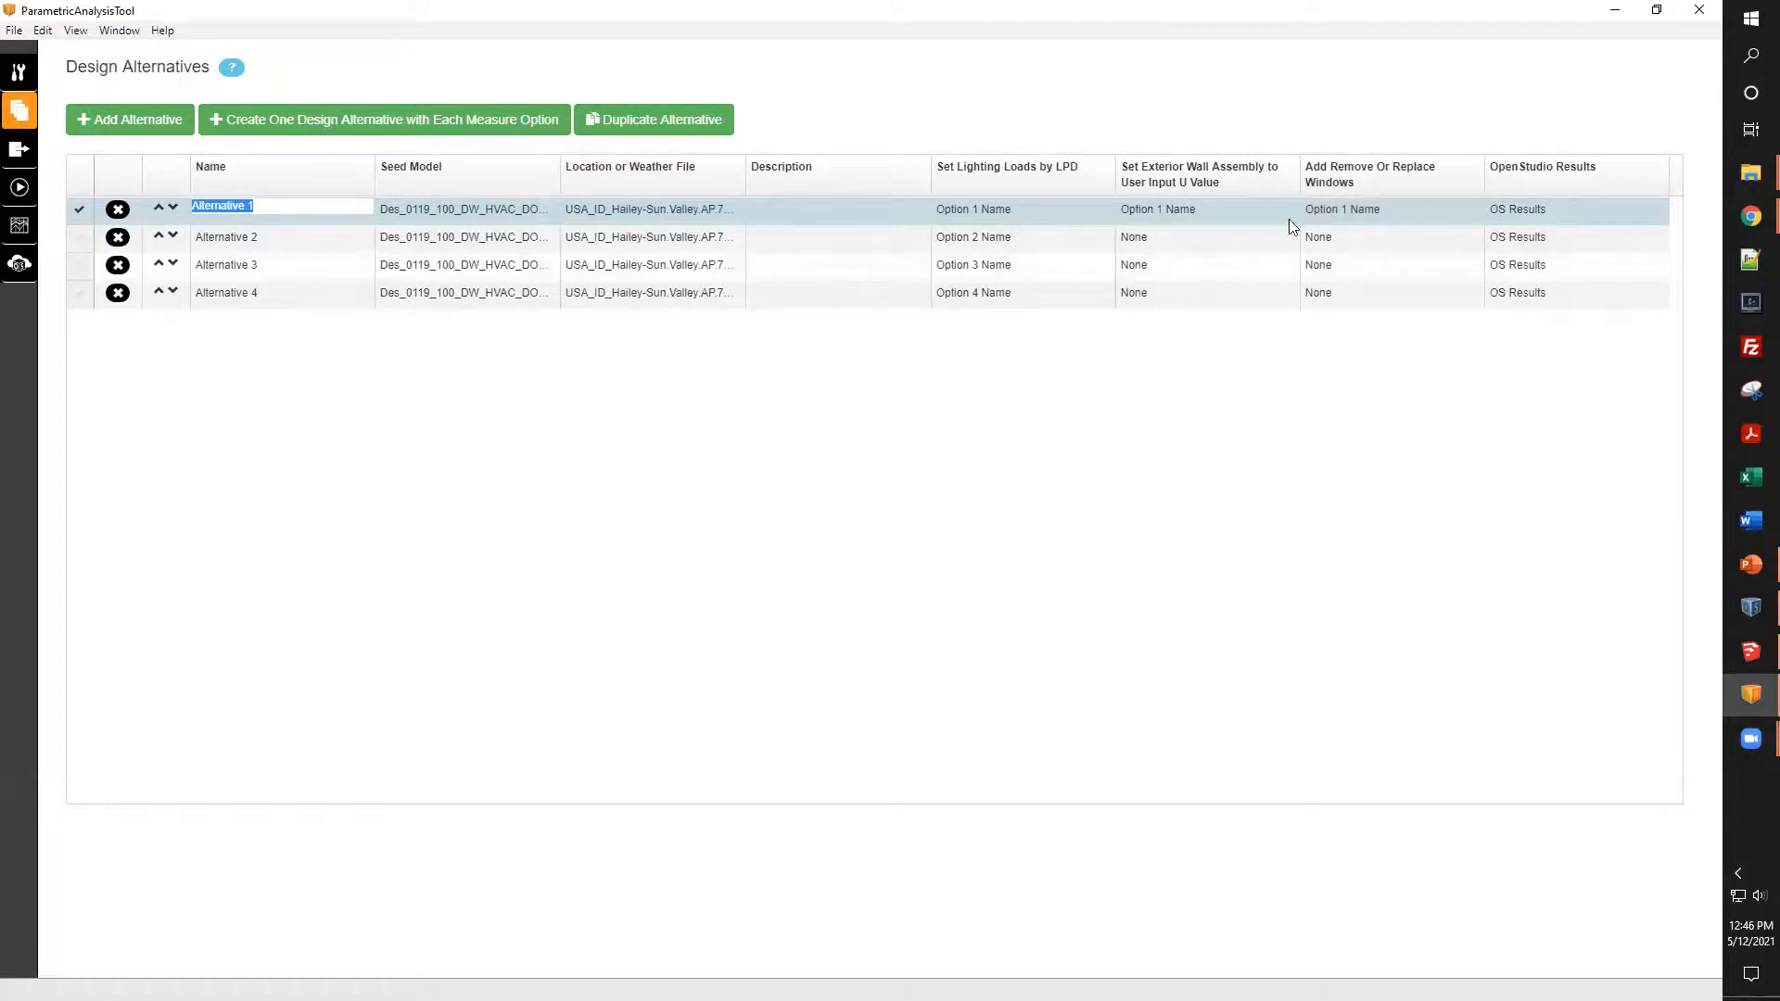
pyautogui.click(77, 219)
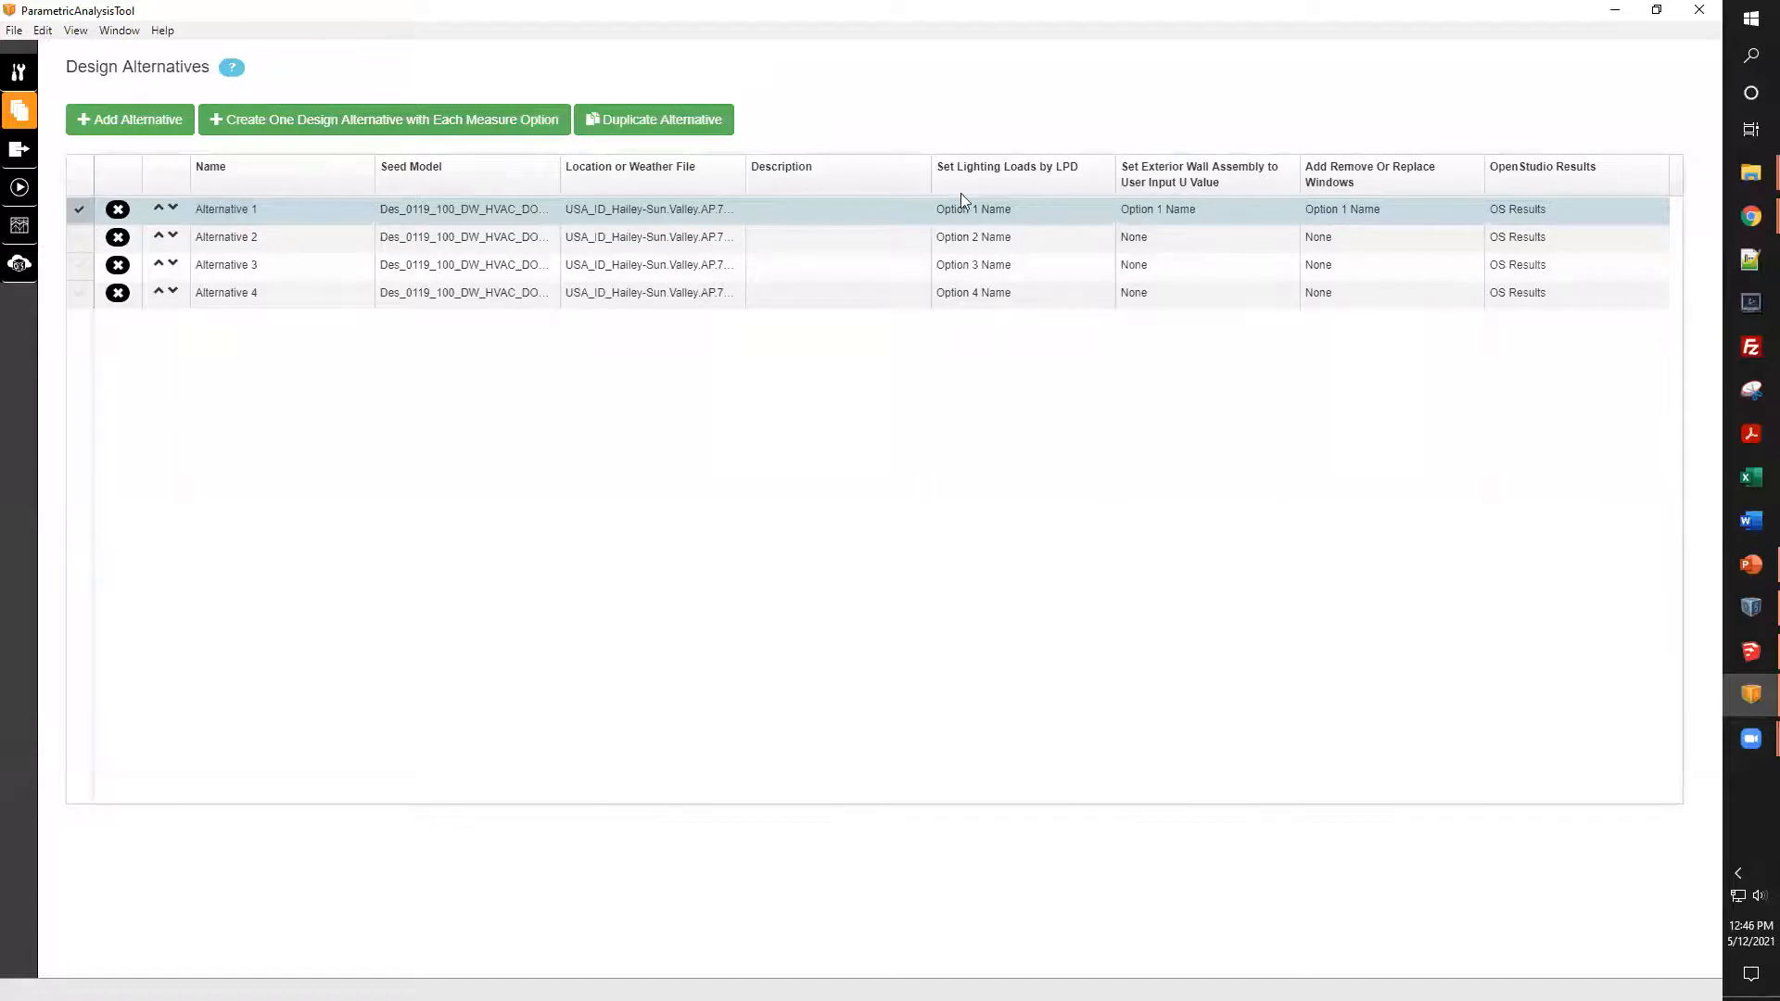
pyautogui.click(651, 121)
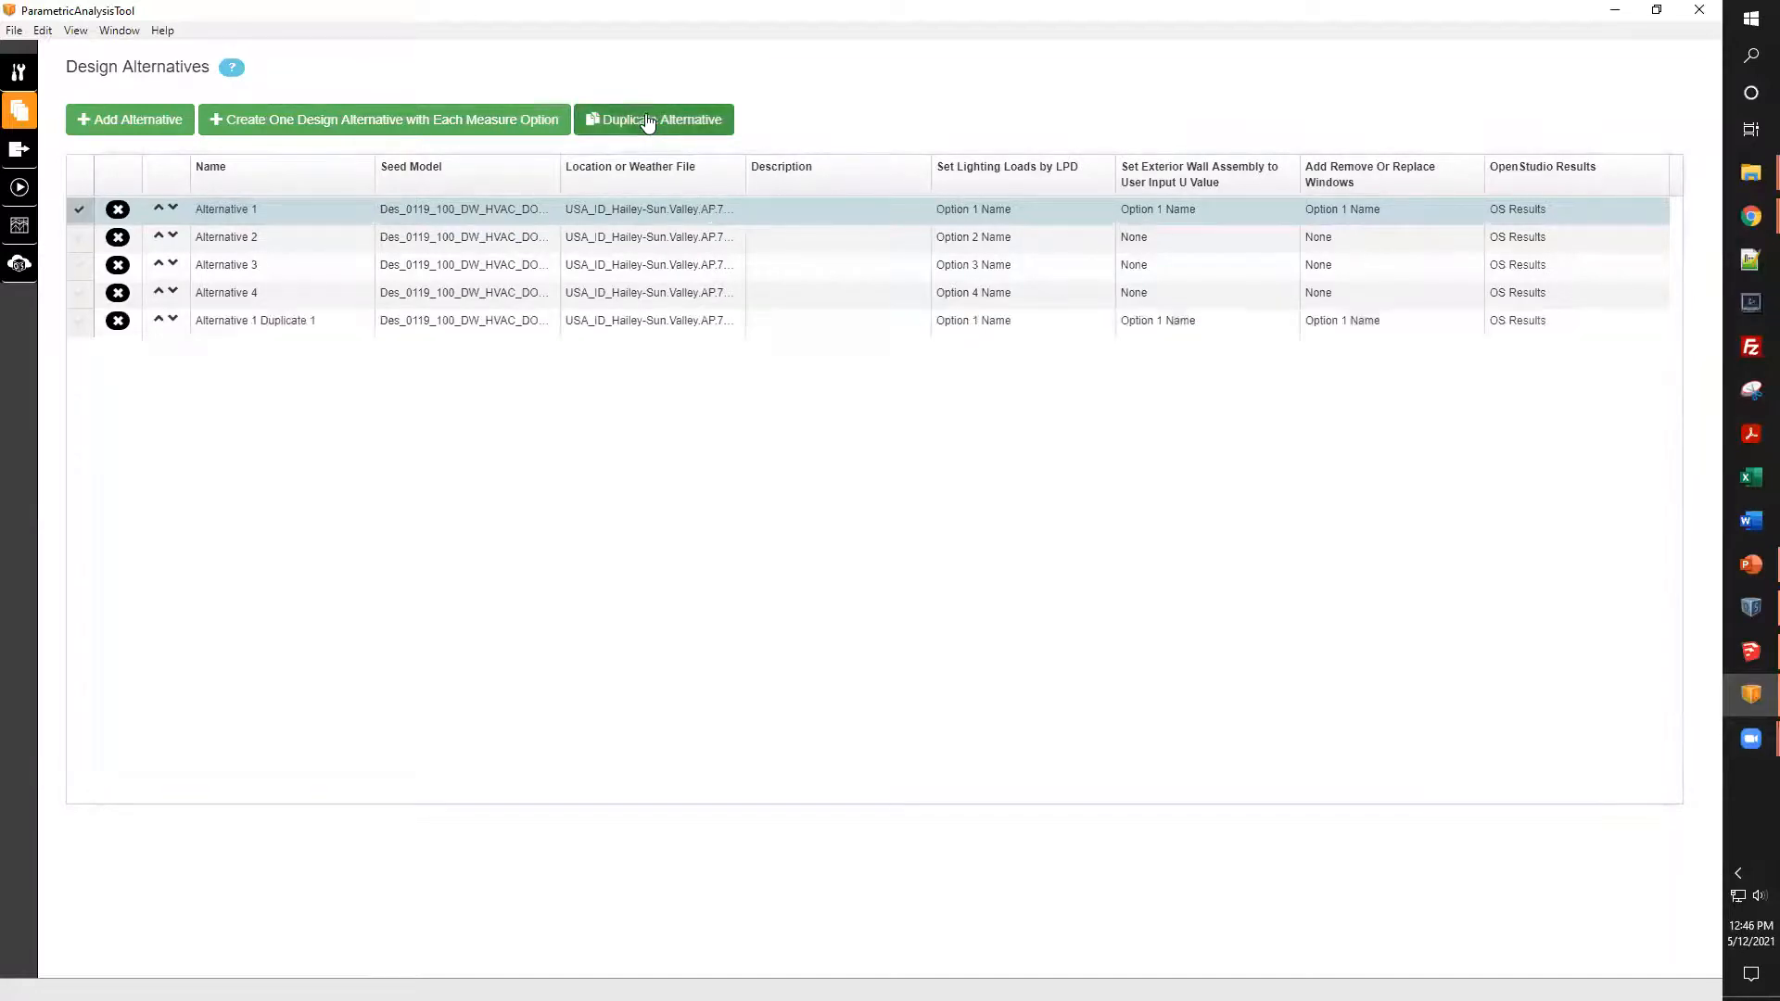
pyautogui.doubleClick(271, 324)
pyautogui.click(520, 378)
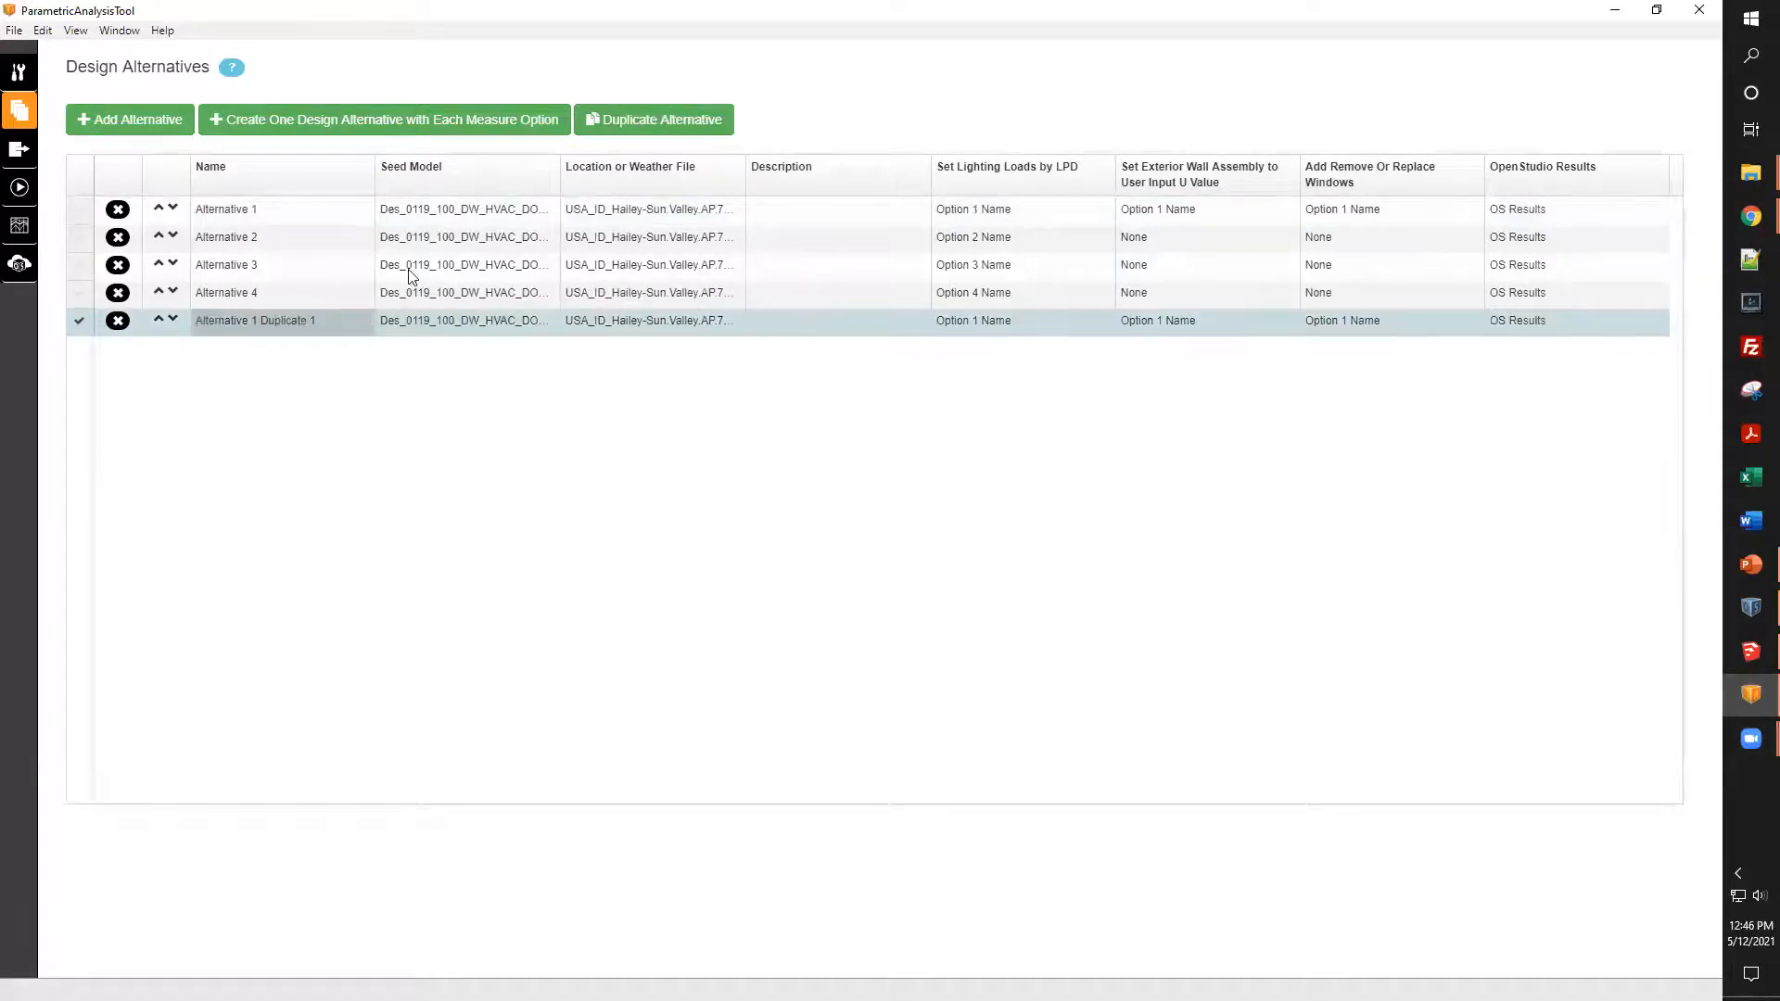
# - Rename Alternative 2 as "Change LPD to 2.0" and enter the description "Change LPD 2.0 and Remove Windows"
pyautogui.doubleClick(295, 228)
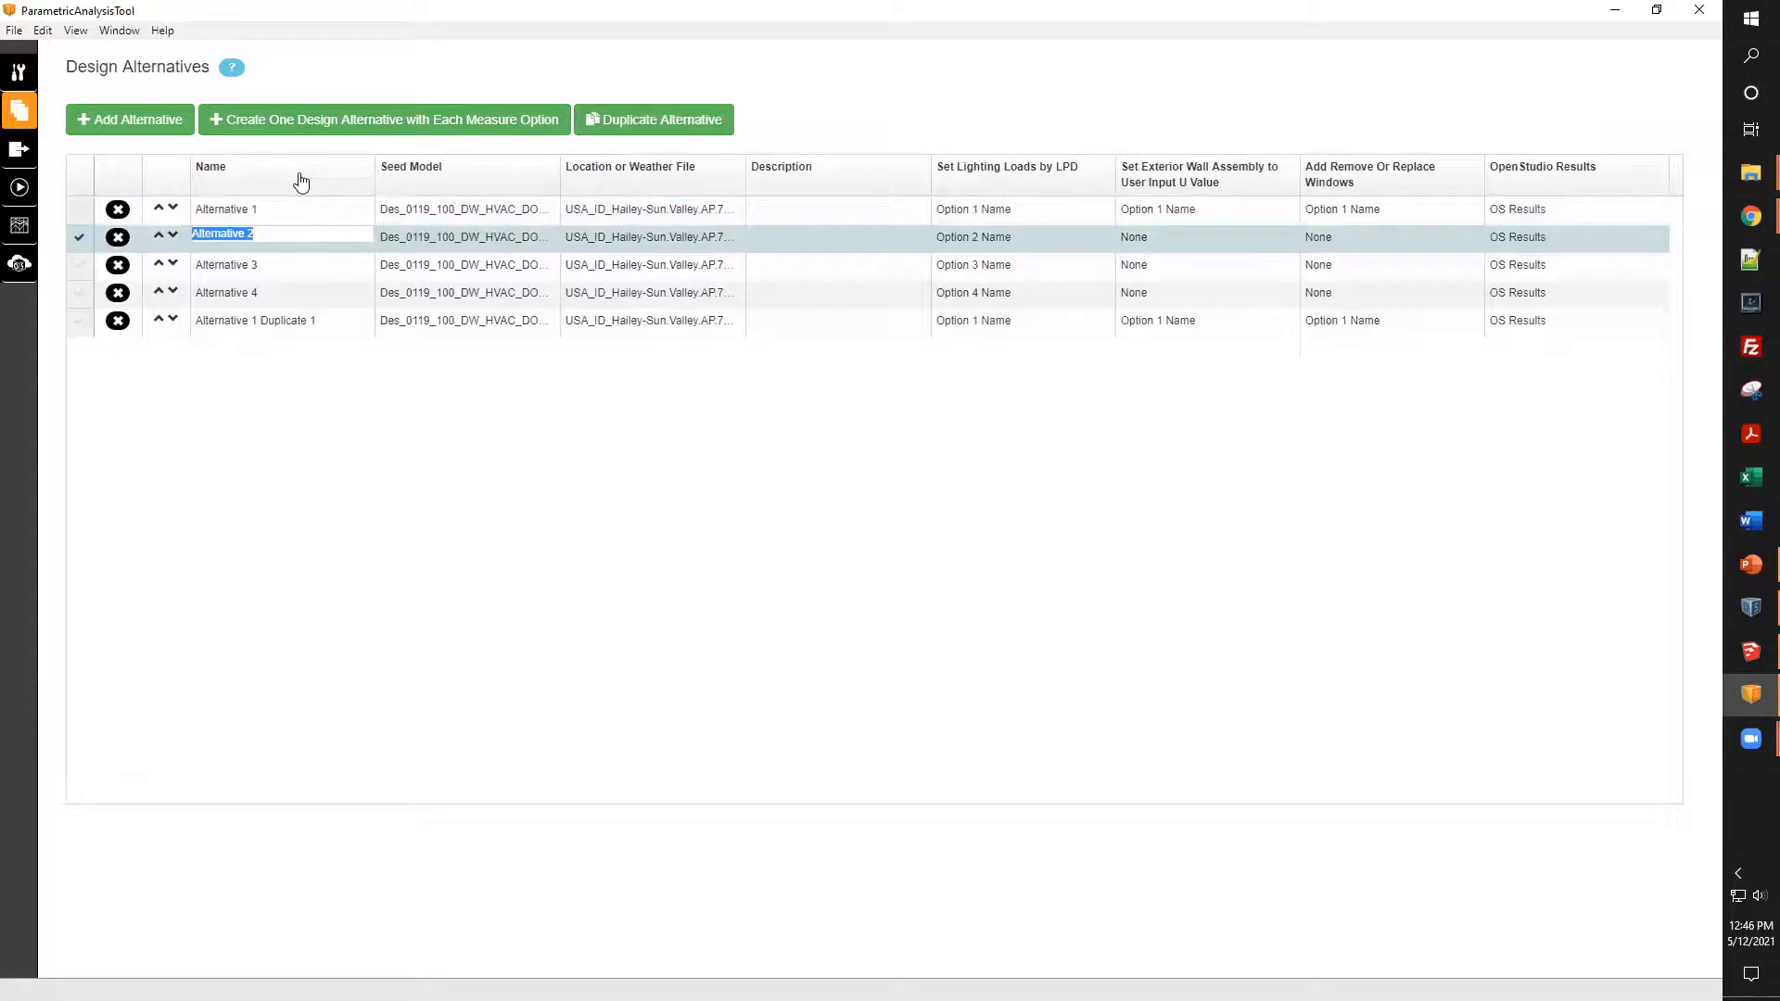
pyautogui.write('Change LPD to 2.0')
pyautogui.click(825, 230)
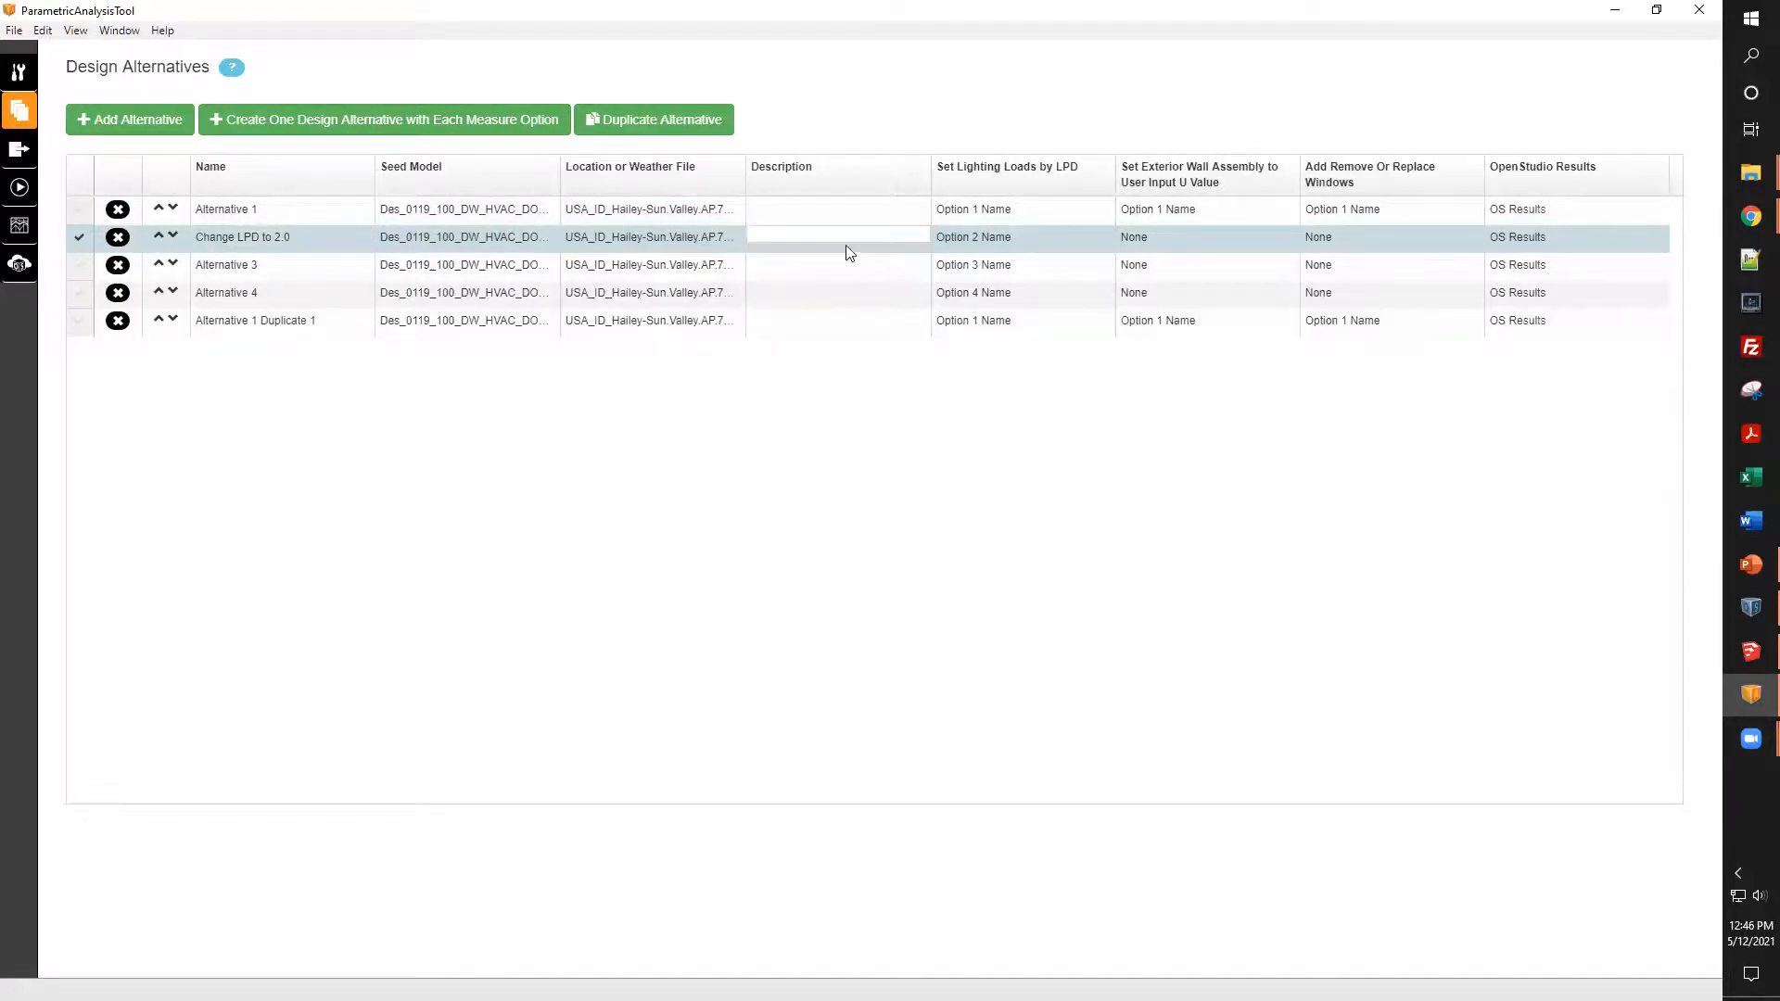
pyautogui.write('Change')
pyautogui.write('ws')
pyautogui.click(1069, 527)
# - Set the Add Remove Or Replace Windows measure of Change LPD to 2.0 to Option 1 Name
pyautogui.click(1374, 234)
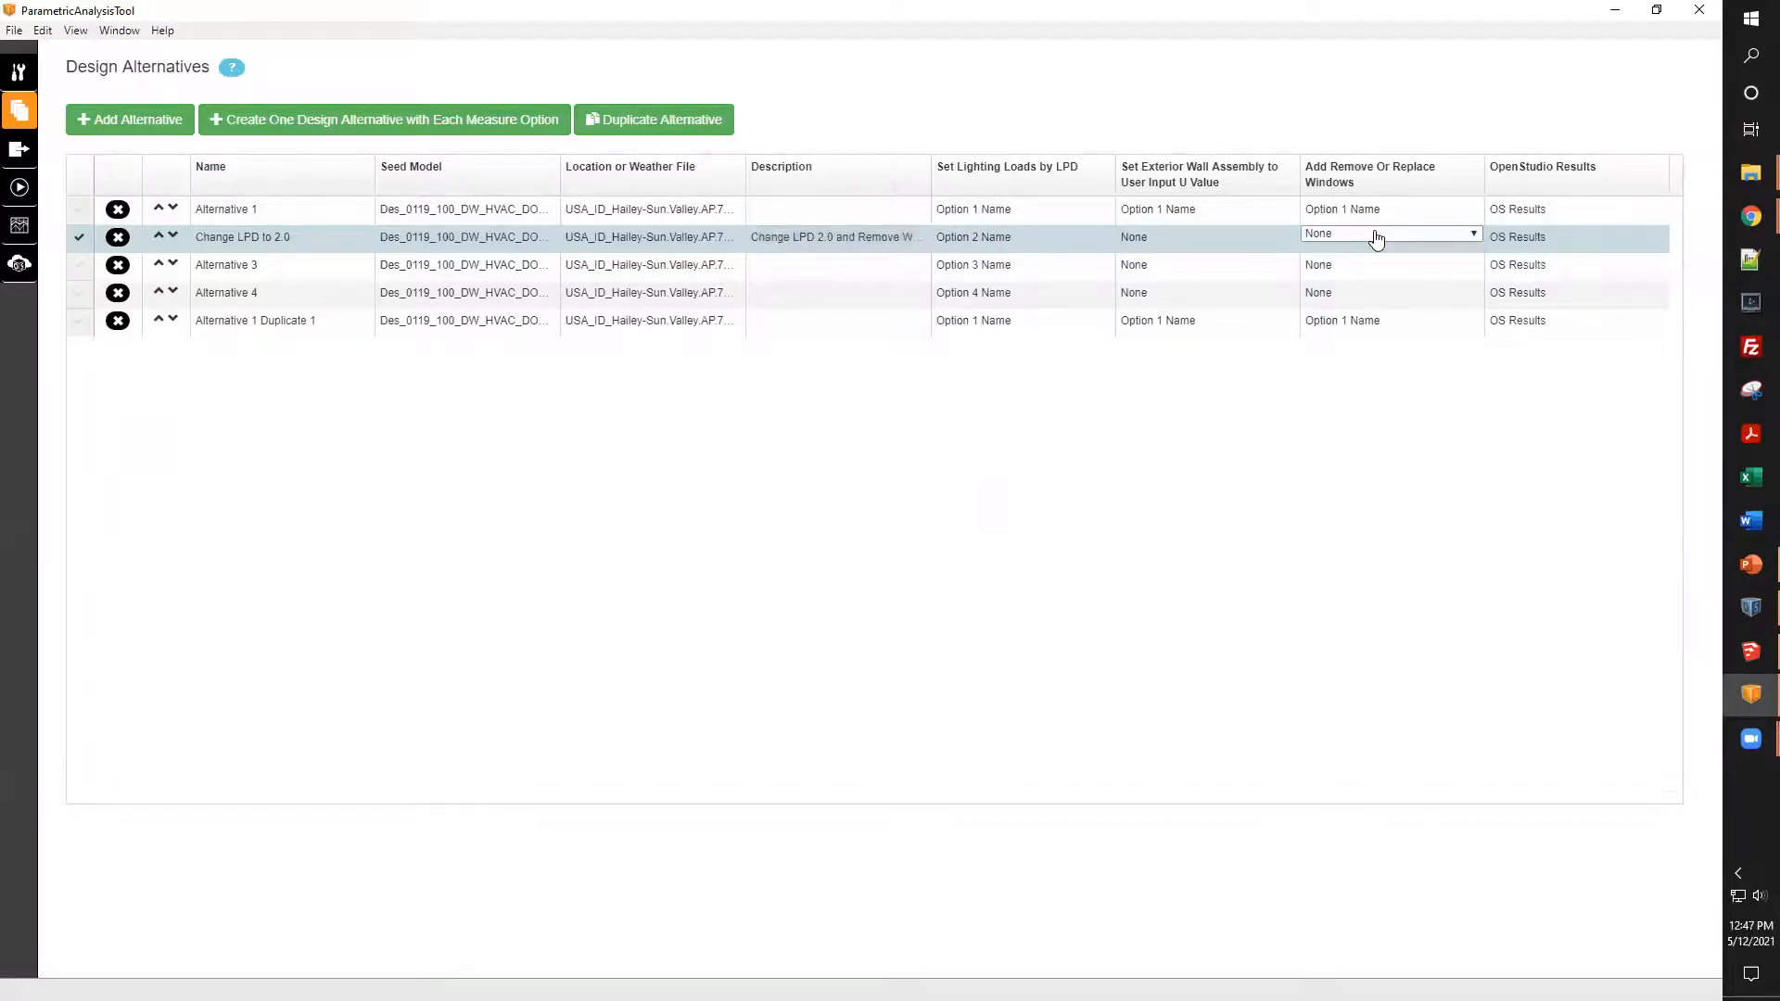
pyautogui.click(1374, 237)
pyautogui.click(1374, 261)
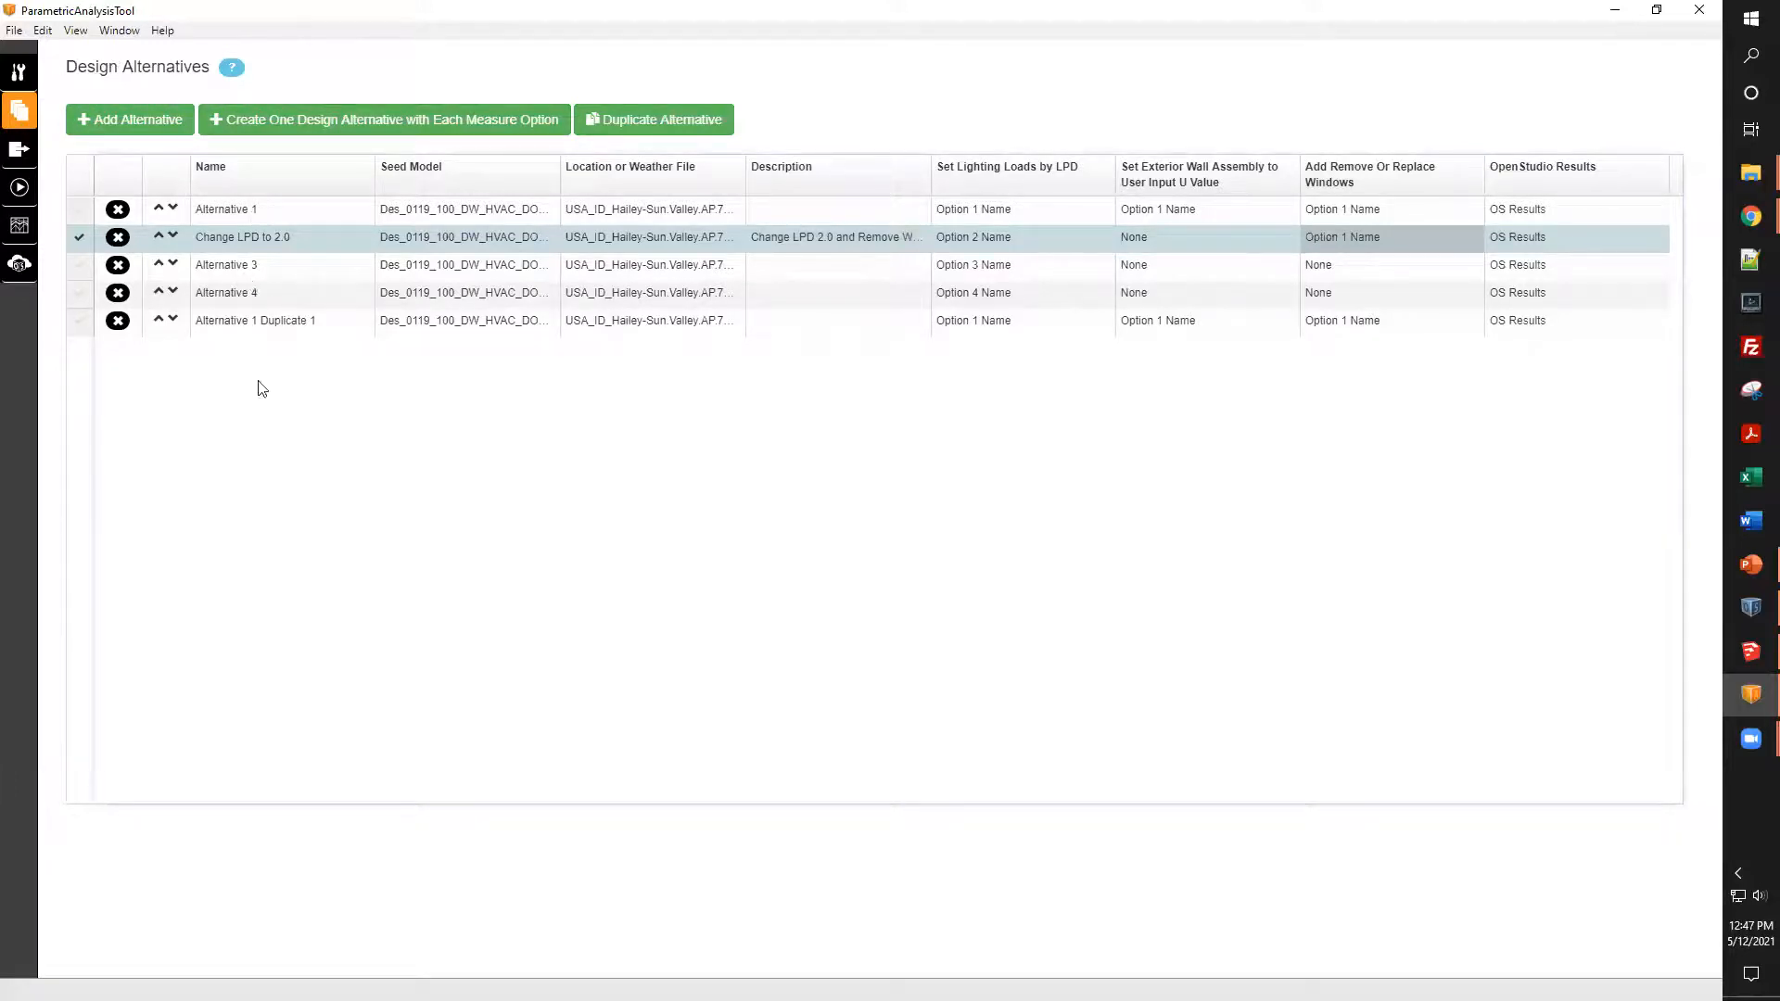
# - Duplicate Change LPD to 2.0, and in the copy set the window measure to None and the exterior wall measure to Option 1 Name
pyautogui.click(339, 234)
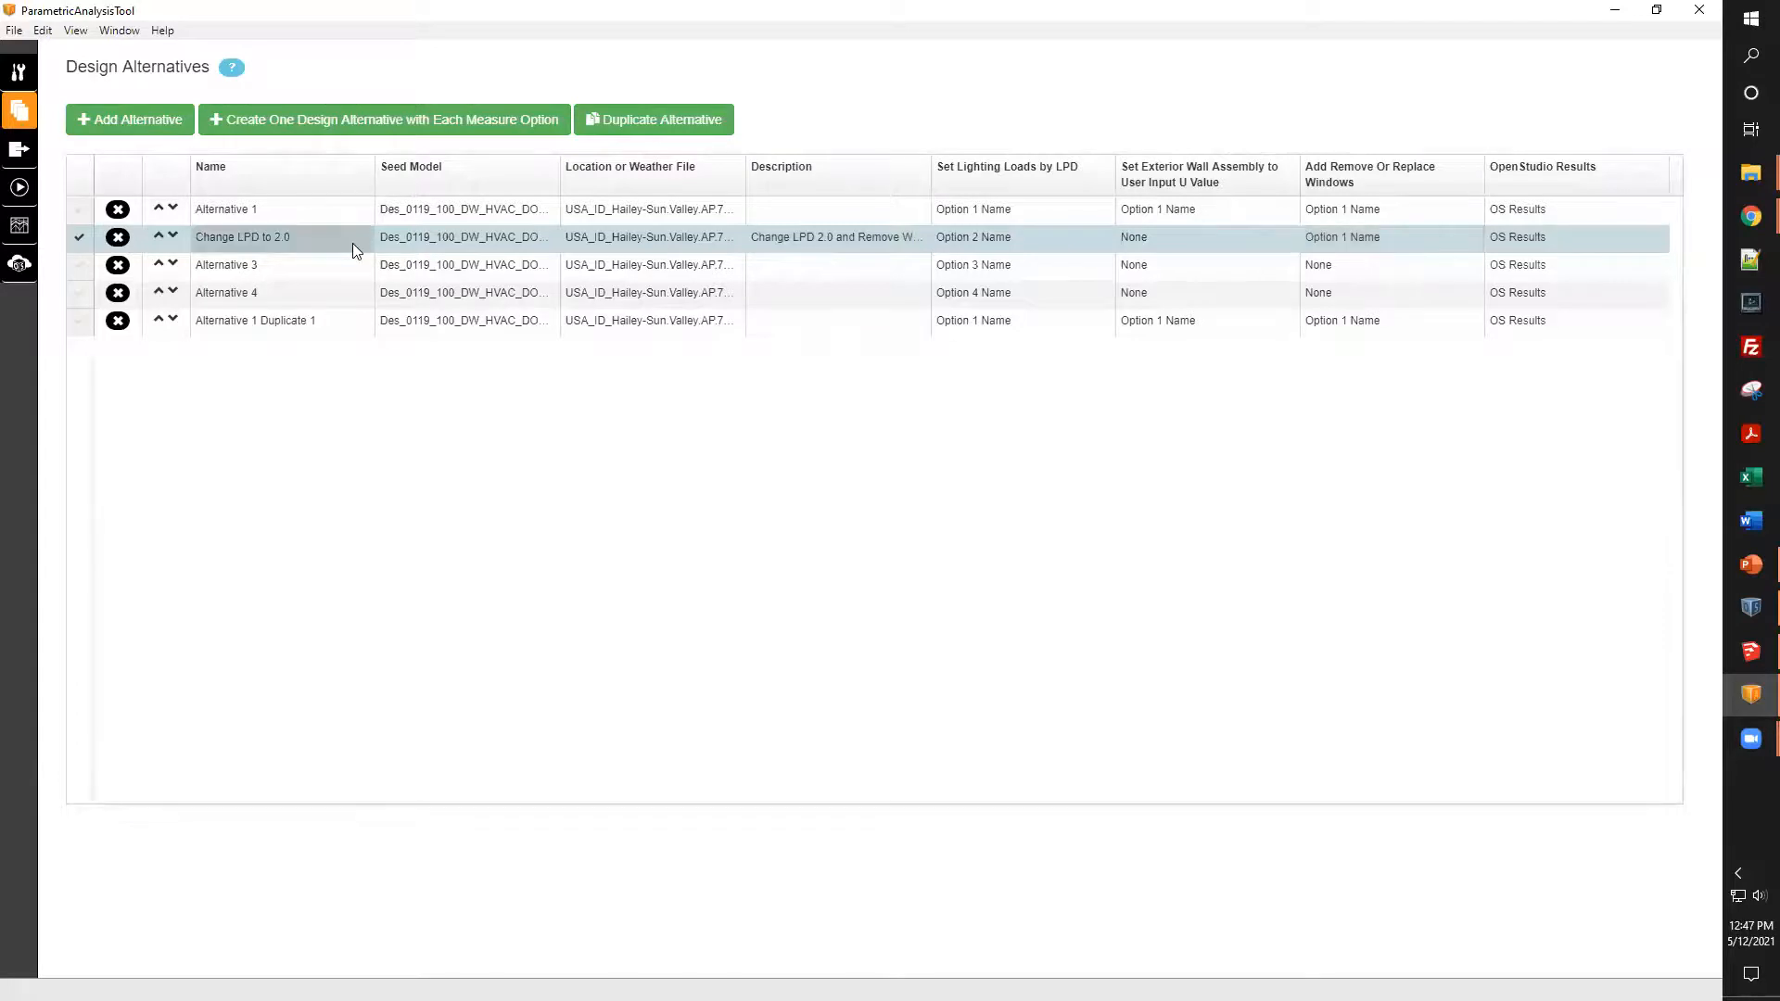
pyautogui.click(634, 121)
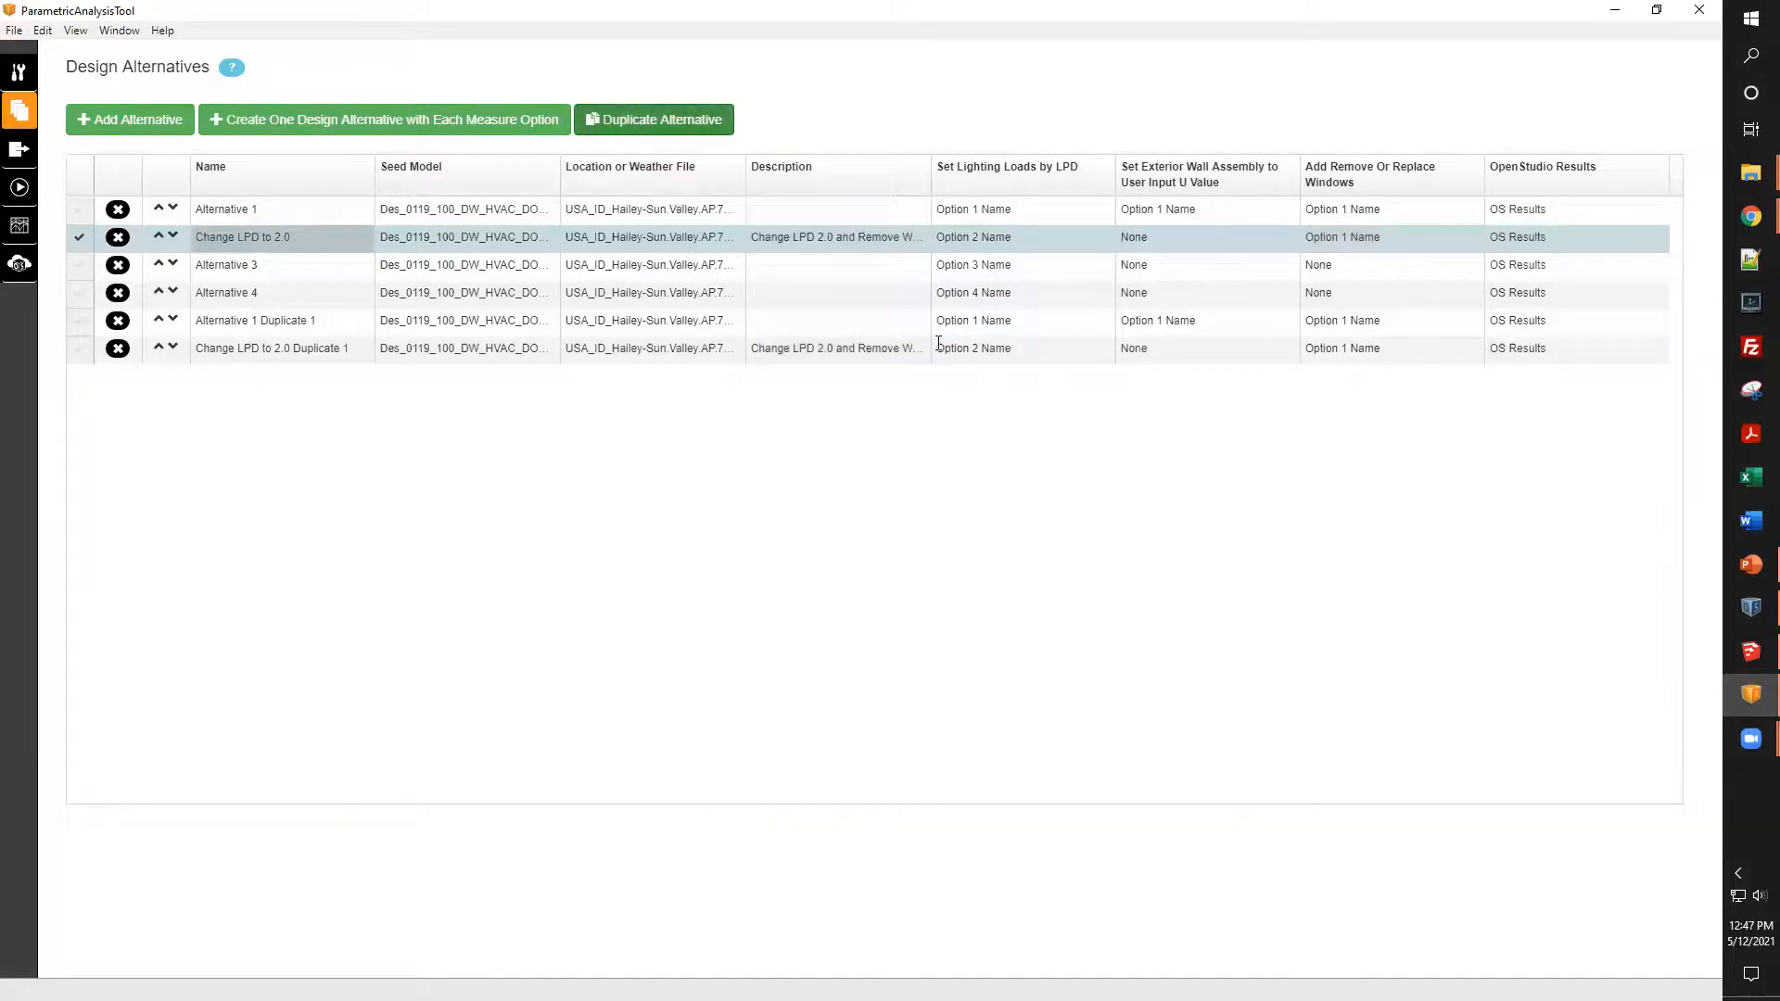
pyautogui.click(1068, 351)
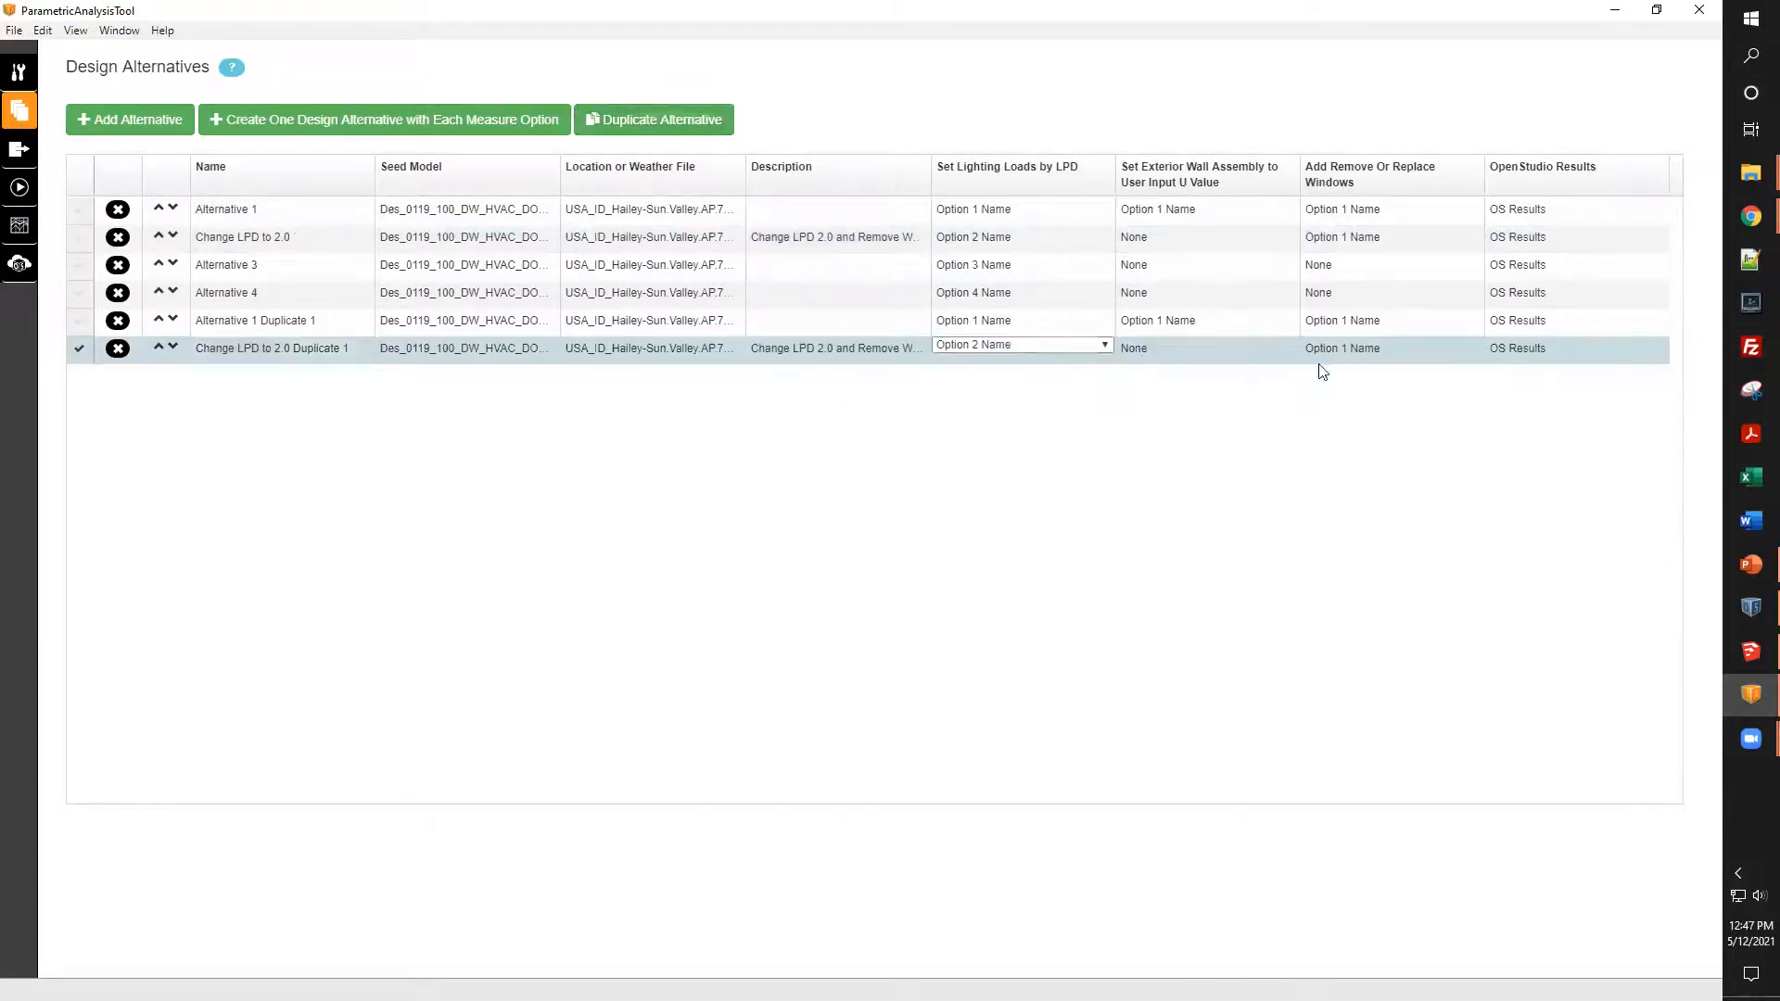
pyautogui.click(1381, 351)
pyautogui.click(1385, 355)
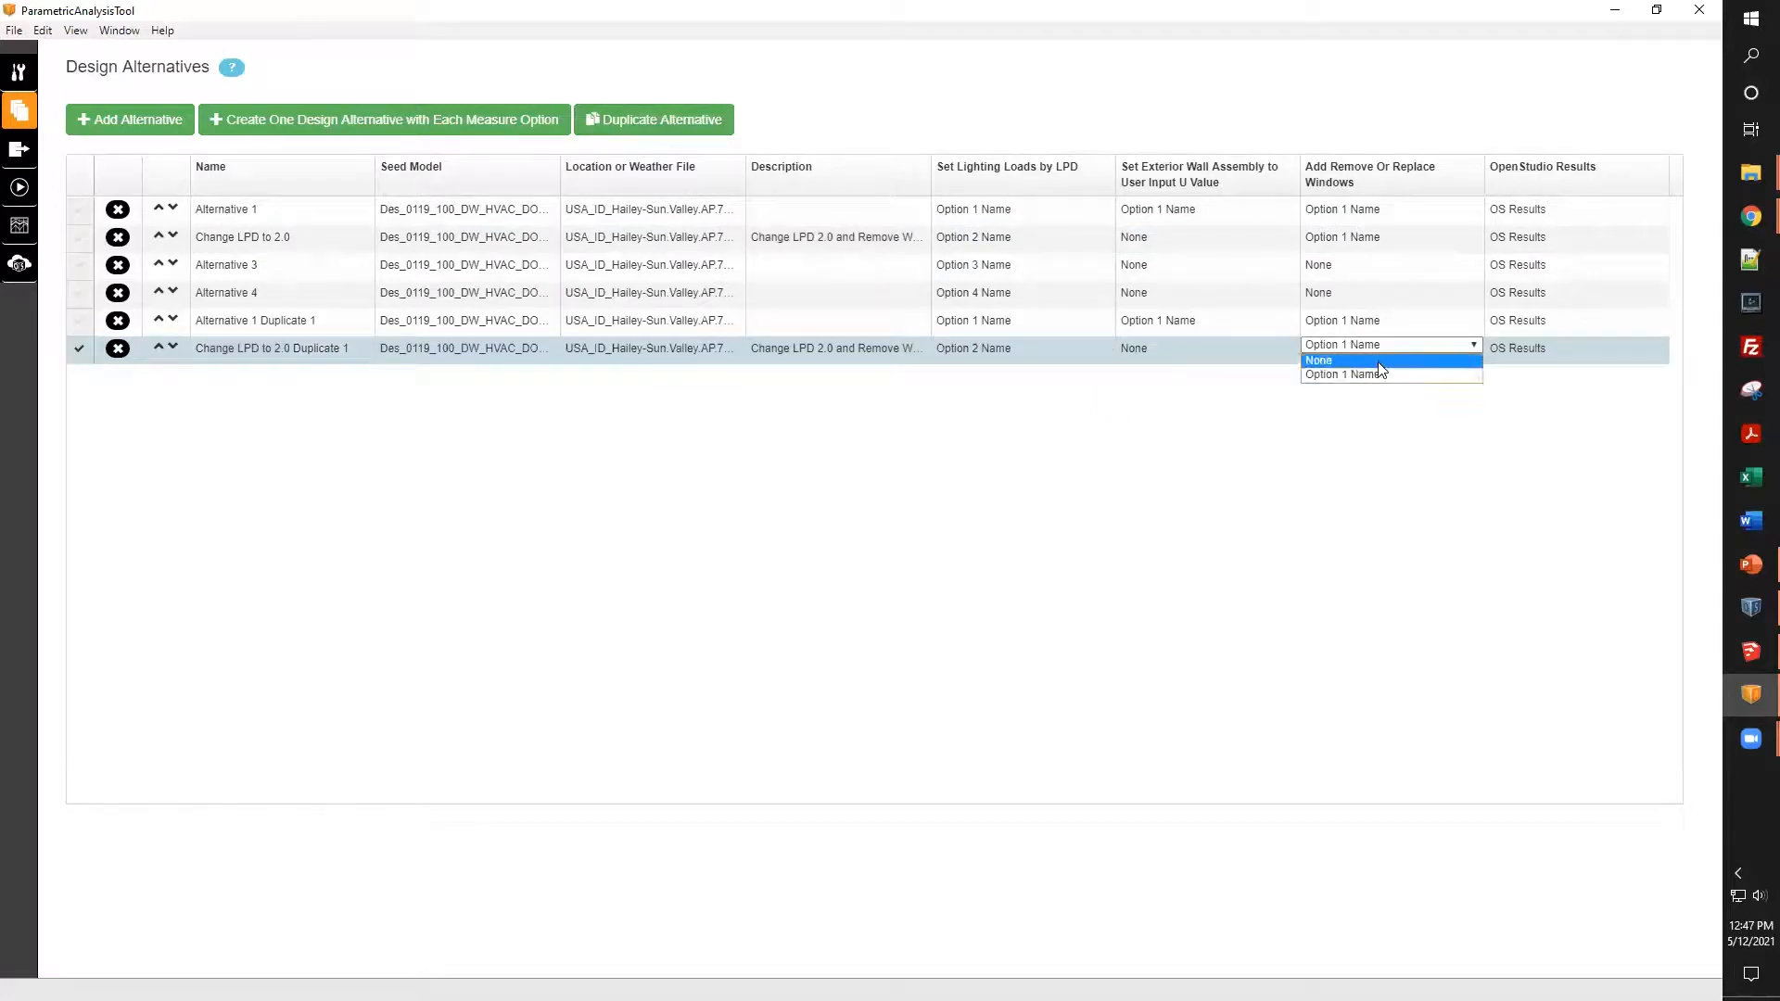
pyautogui.click(1386, 361)
pyautogui.click(1231, 354)
pyautogui.click(1247, 351)
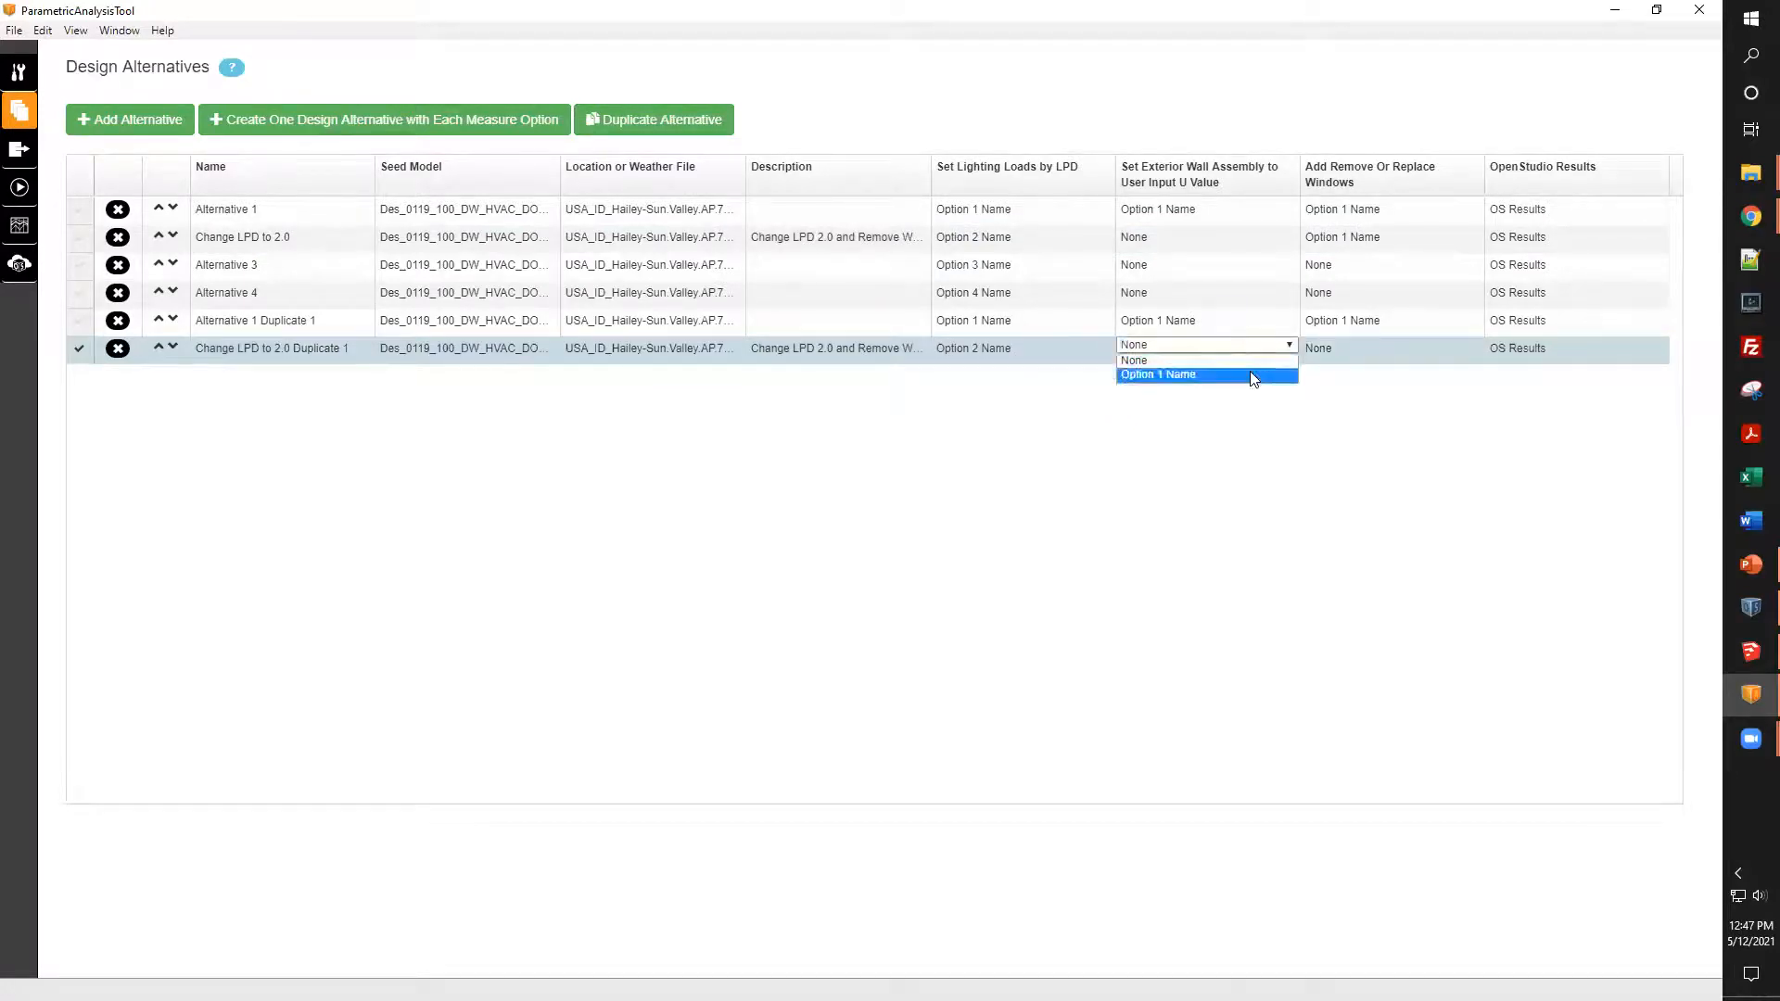
pyautogui.click(1250, 371)
# - Change the duplicate's description to "Change LPD 2.0 and Wall Assembly Input"
pyautogui.click(888, 352)
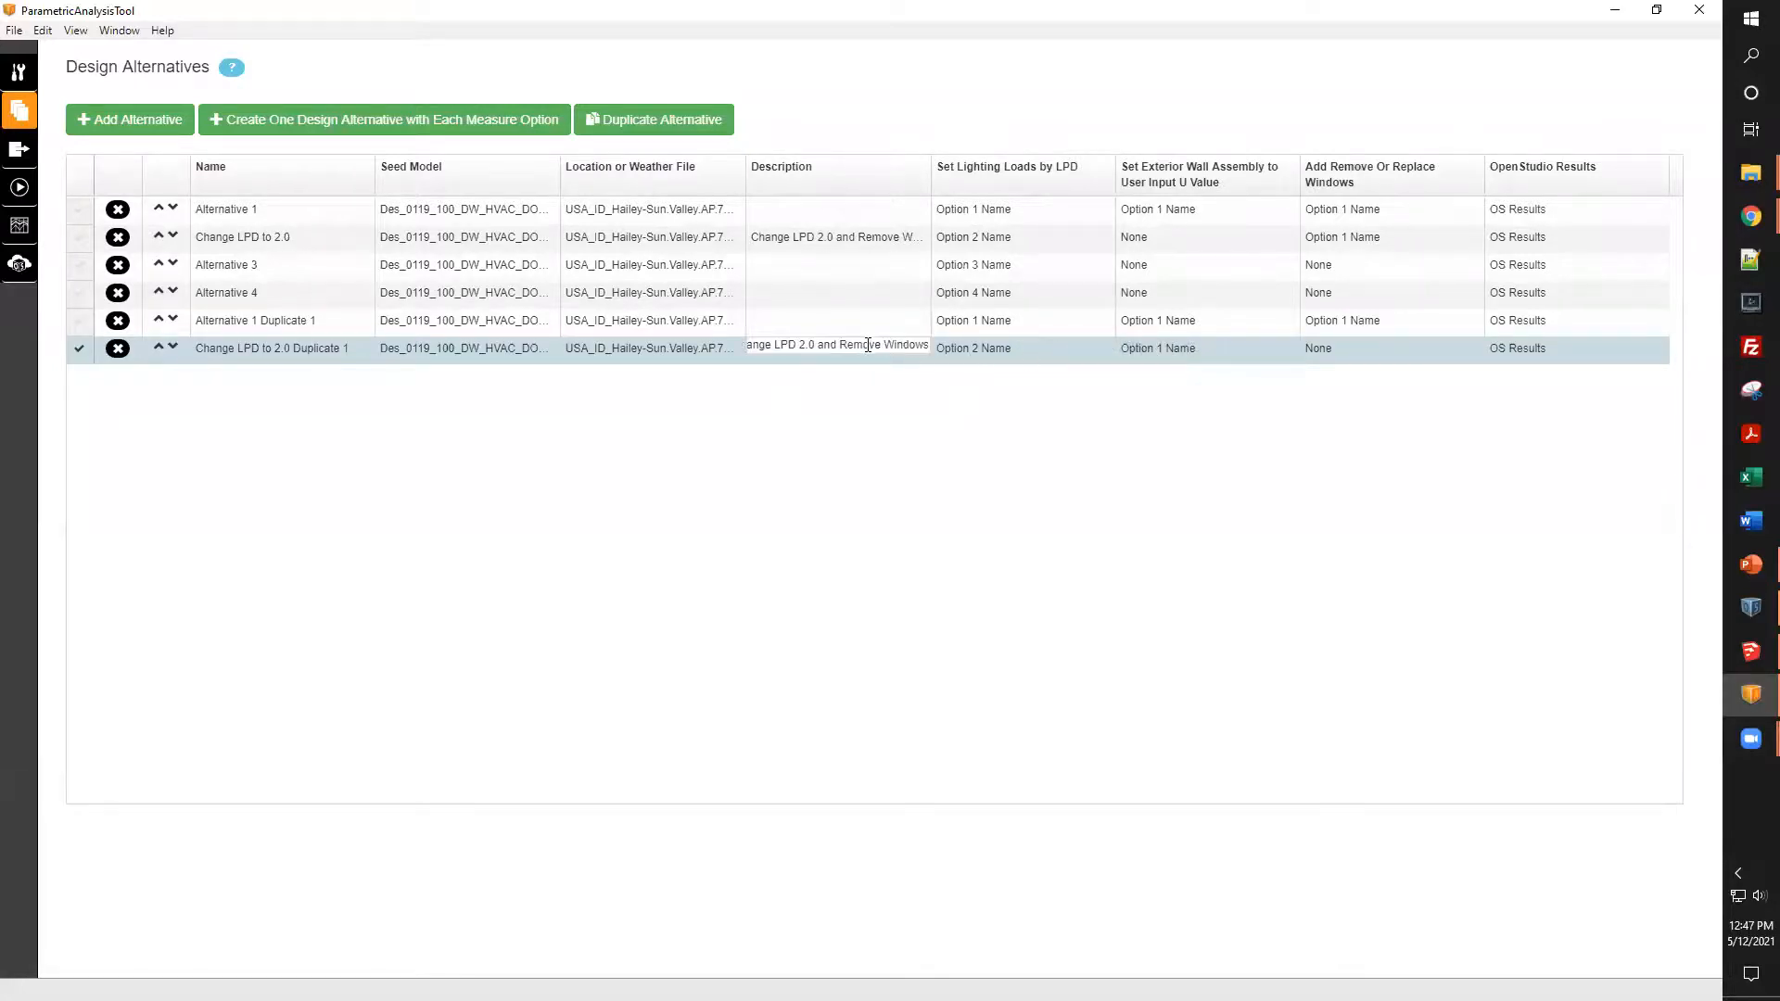
pyautogui.click(872, 345)
pyautogui.moveTo(842, 344); pyautogui.dragTo(1129, 354)
pyautogui.write('Wall Assembly INput')
pyautogui.press('BackSpace')
pyautogui.press('BackSpace')
pyautogui.press('BackSpace')
pyautogui.press('BackSpace')
pyautogui.write('nput')
pyautogui.click(886, 495)
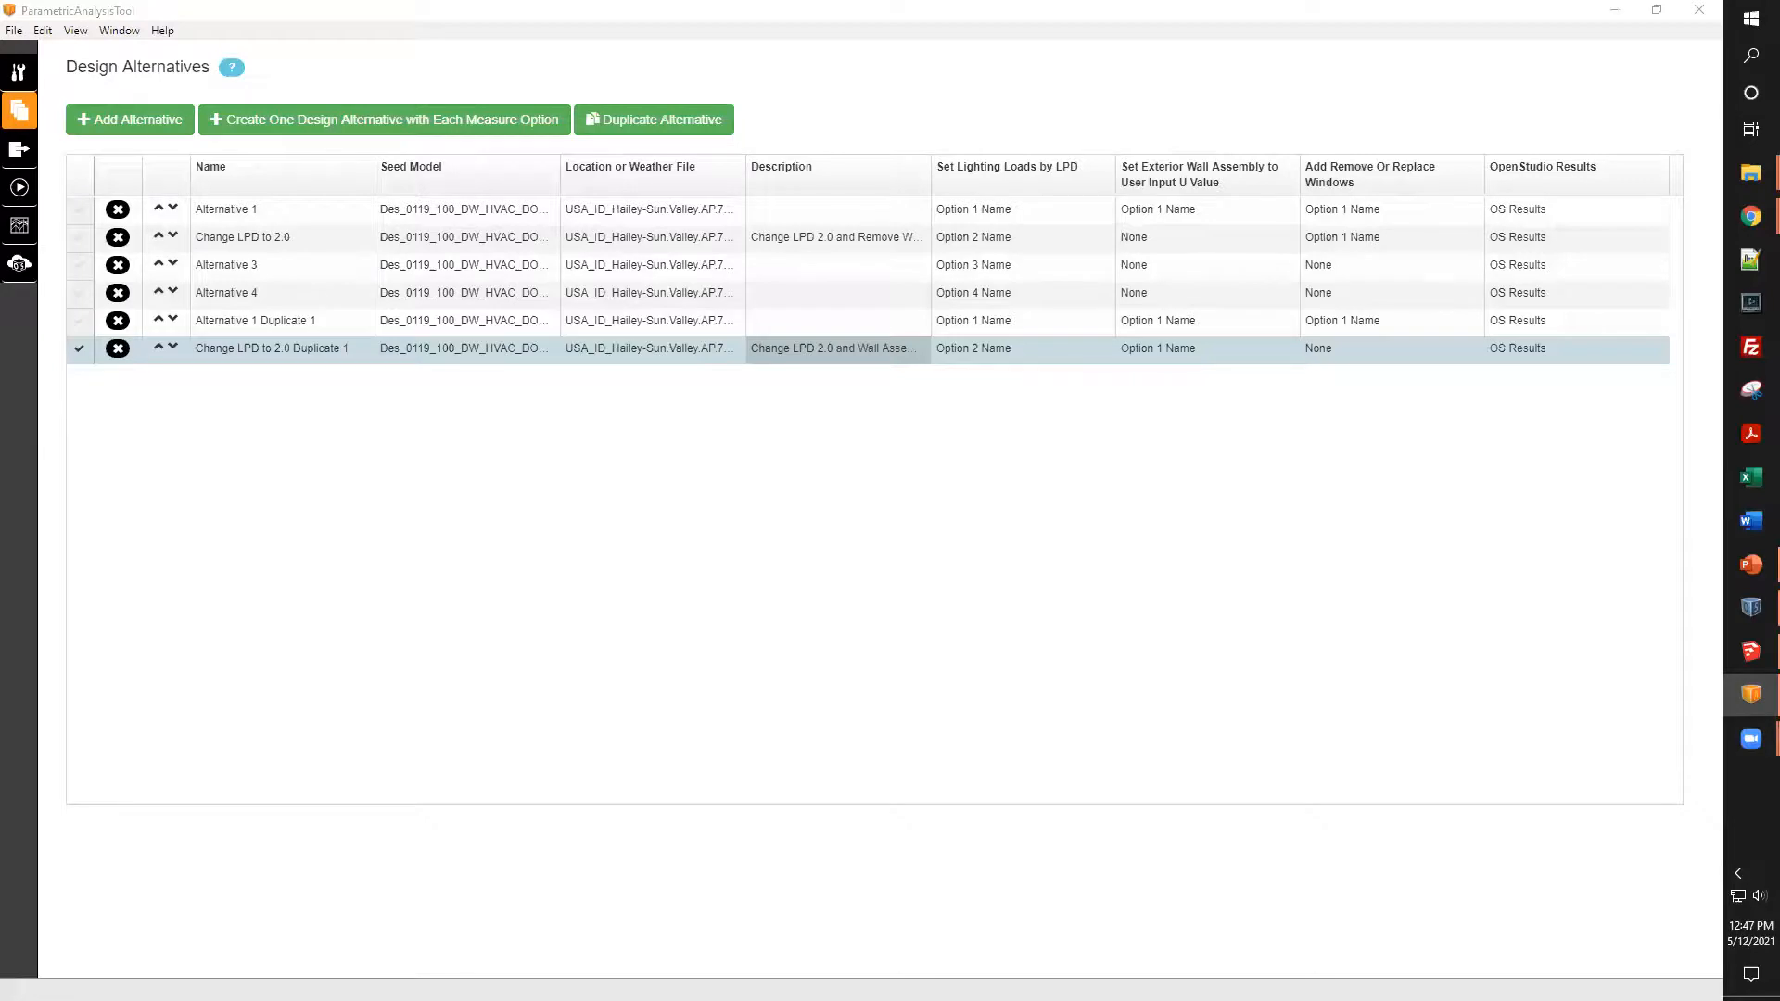
pyautogui.click(691, 433)
# - Review the Outputs and Run pages, and check the MyMeasures directory setting
pyautogui.click(15, 153)
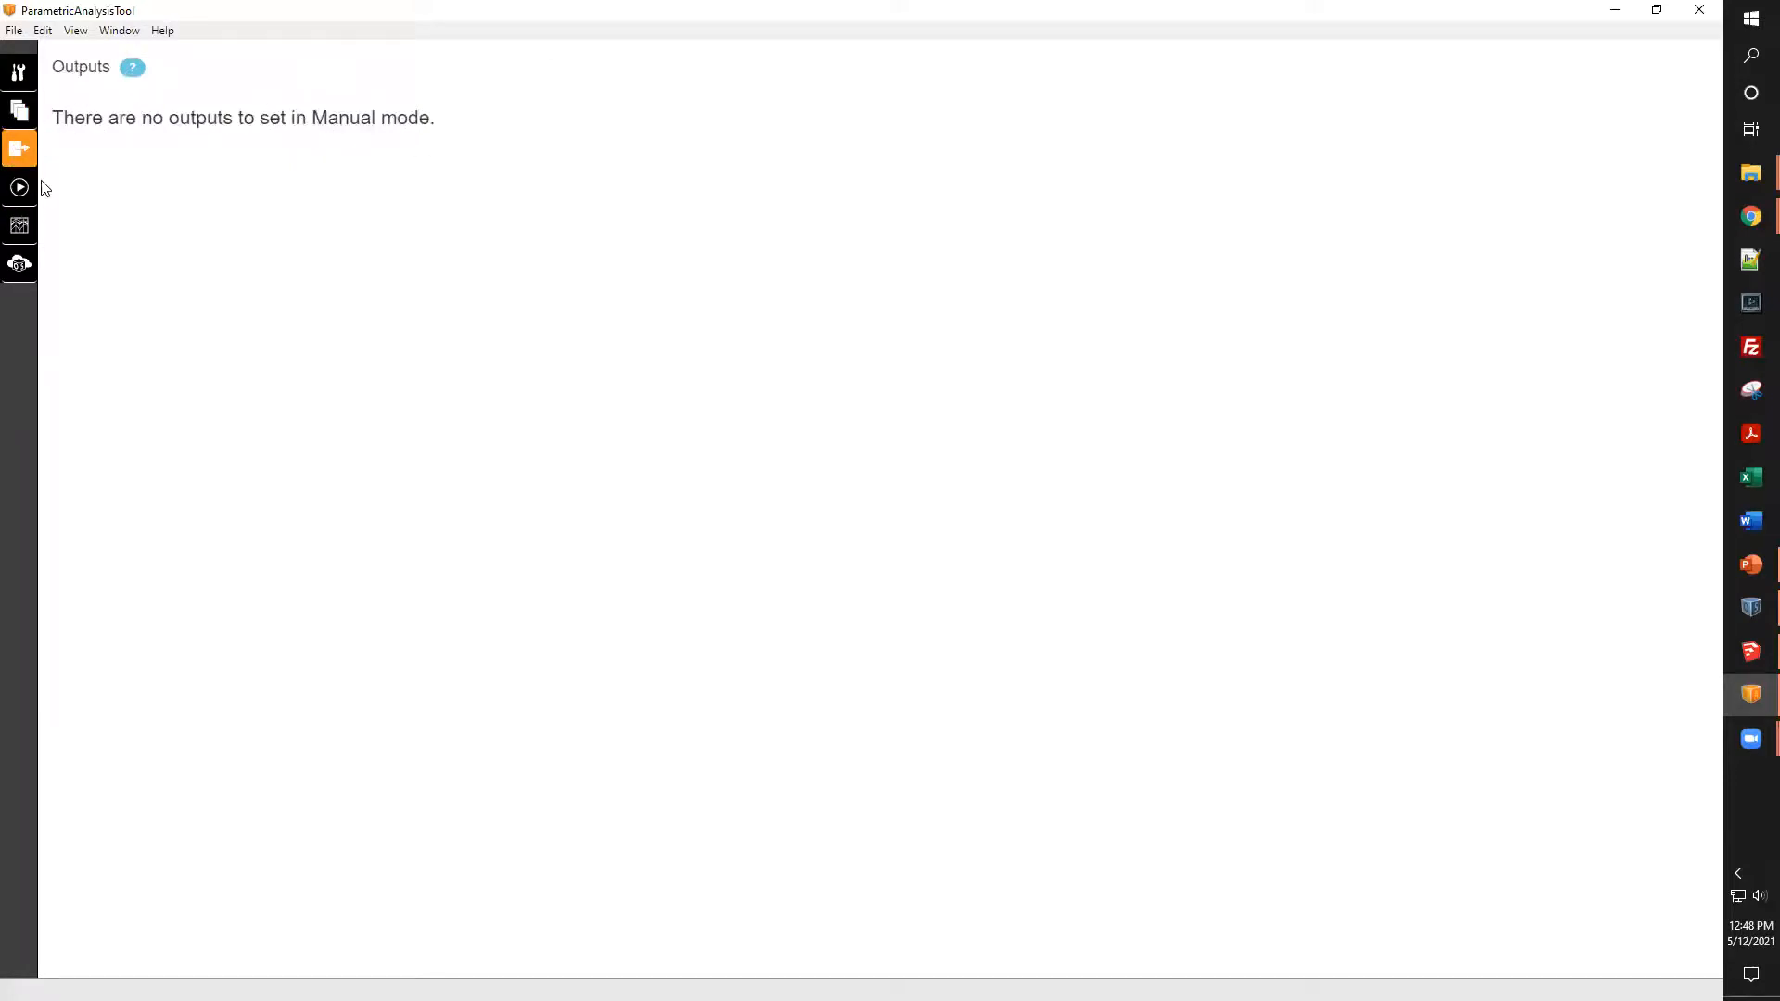
pyautogui.click(17, 186)
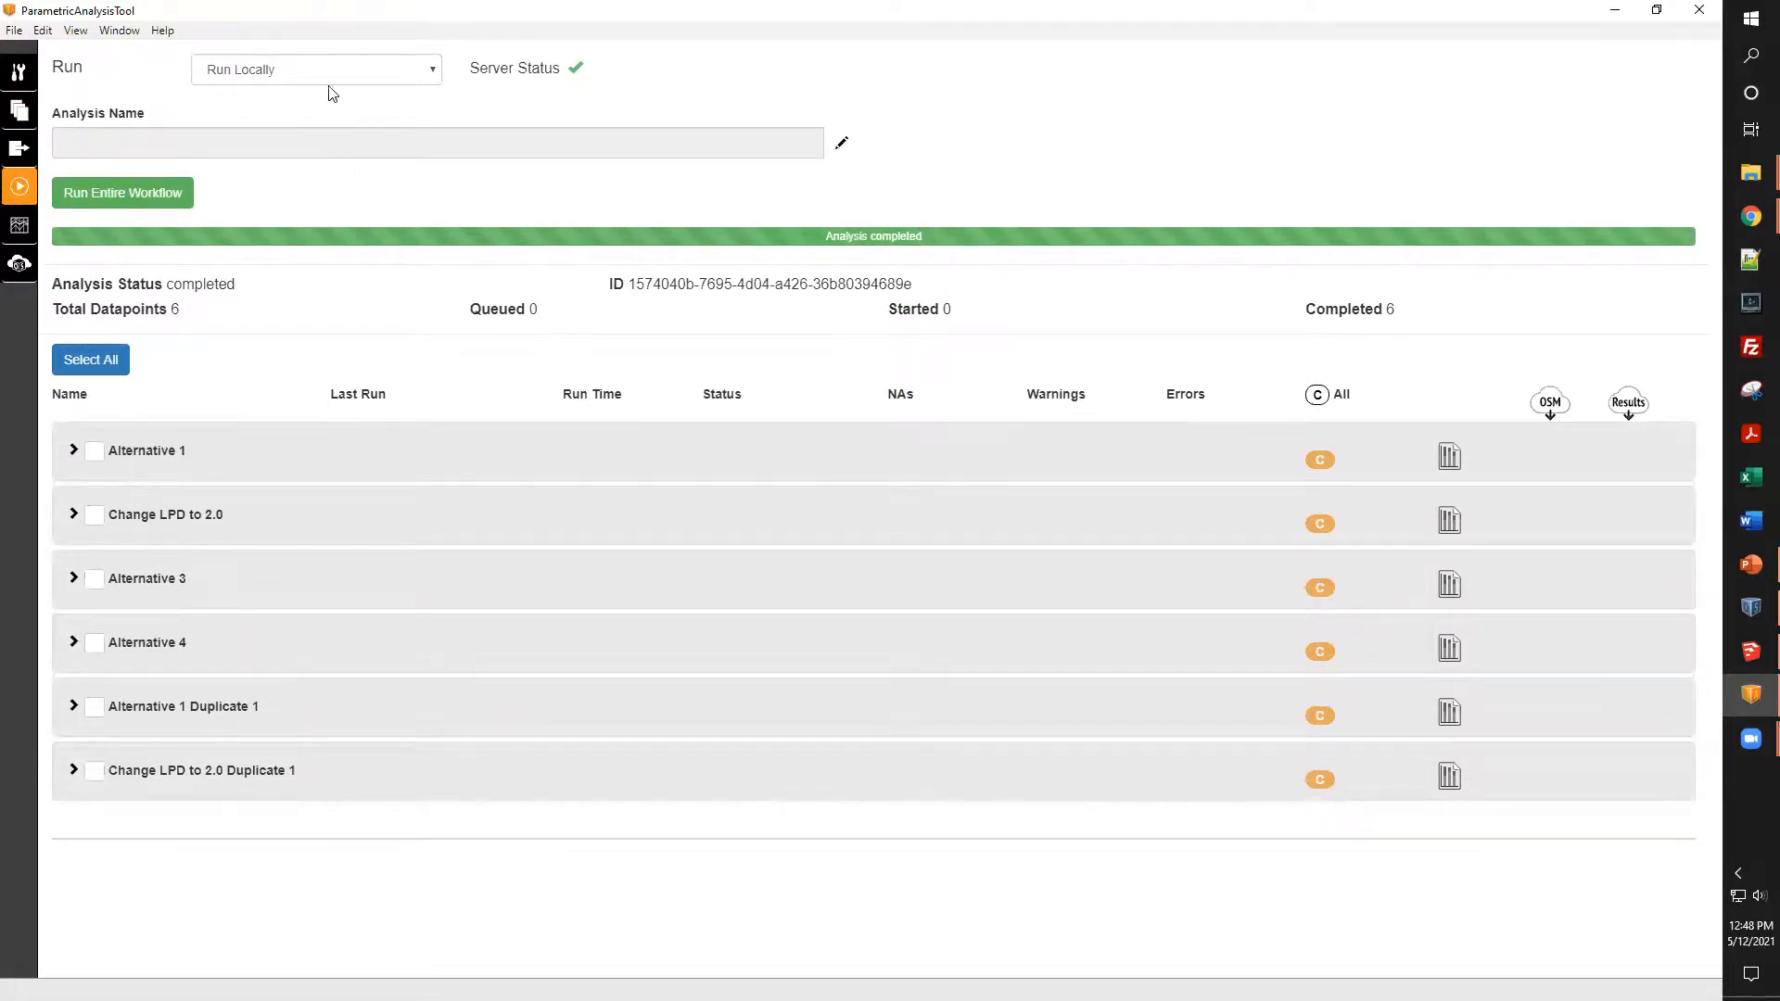
pyautogui.click(121, 34)
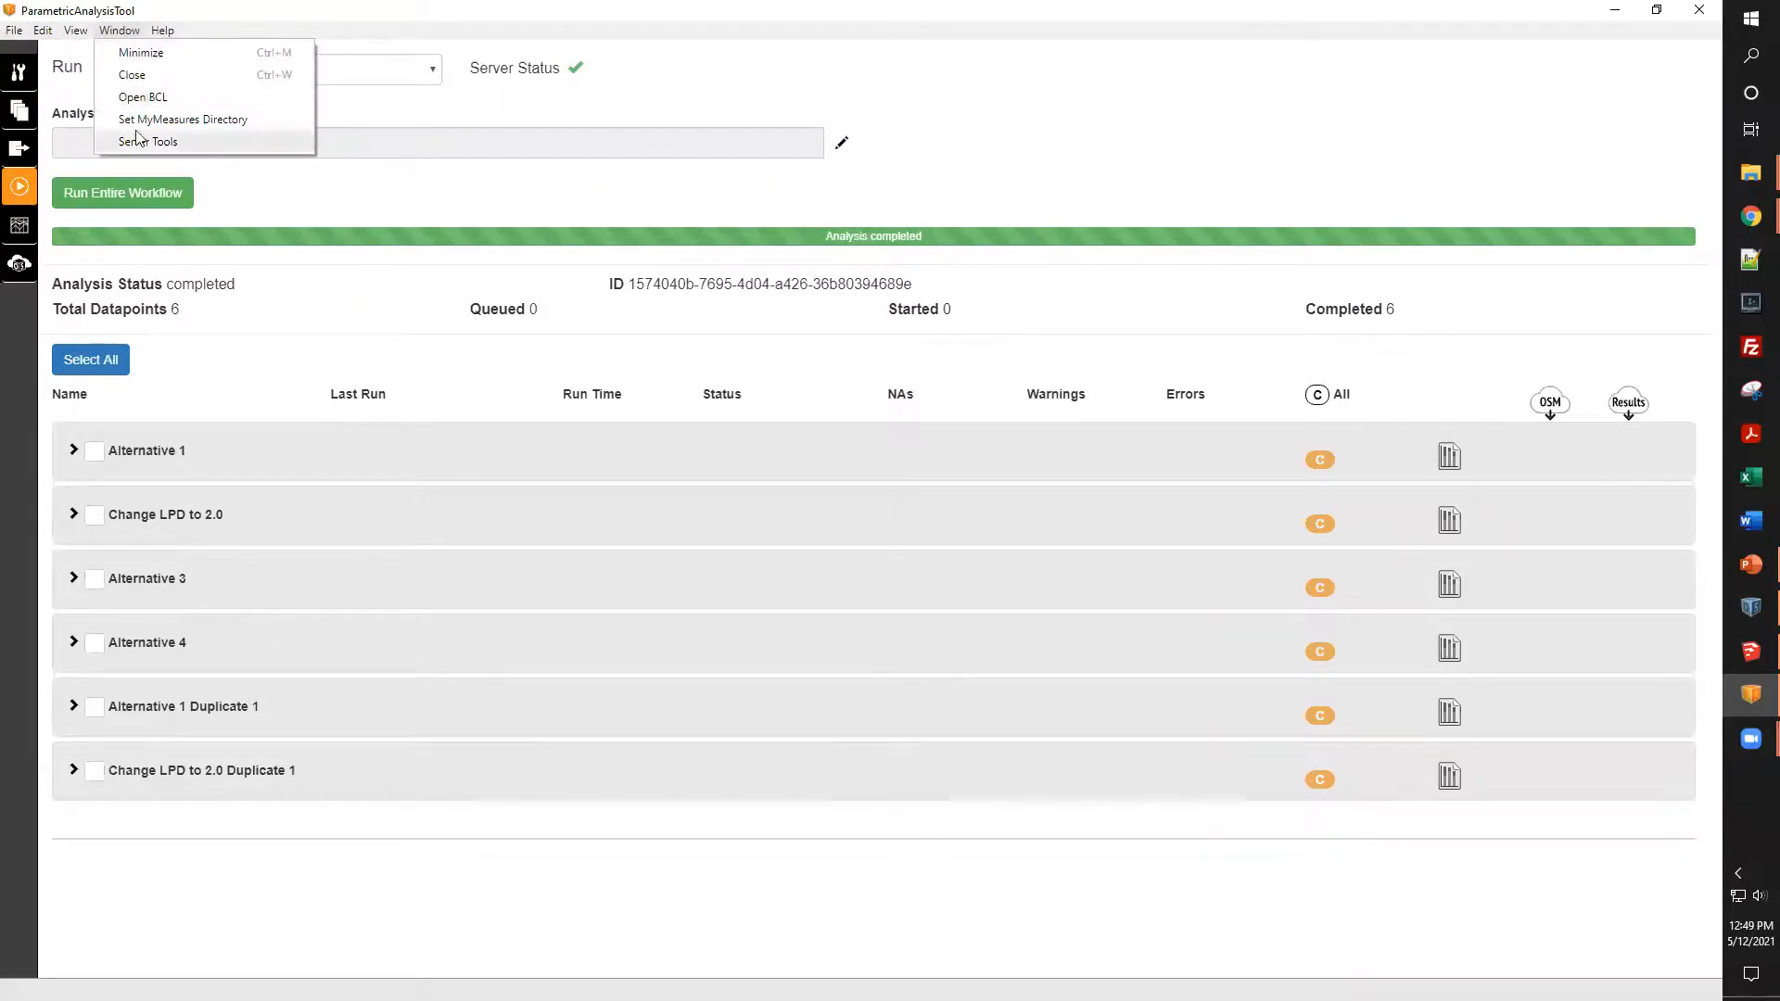
pyautogui.click(176, 118)
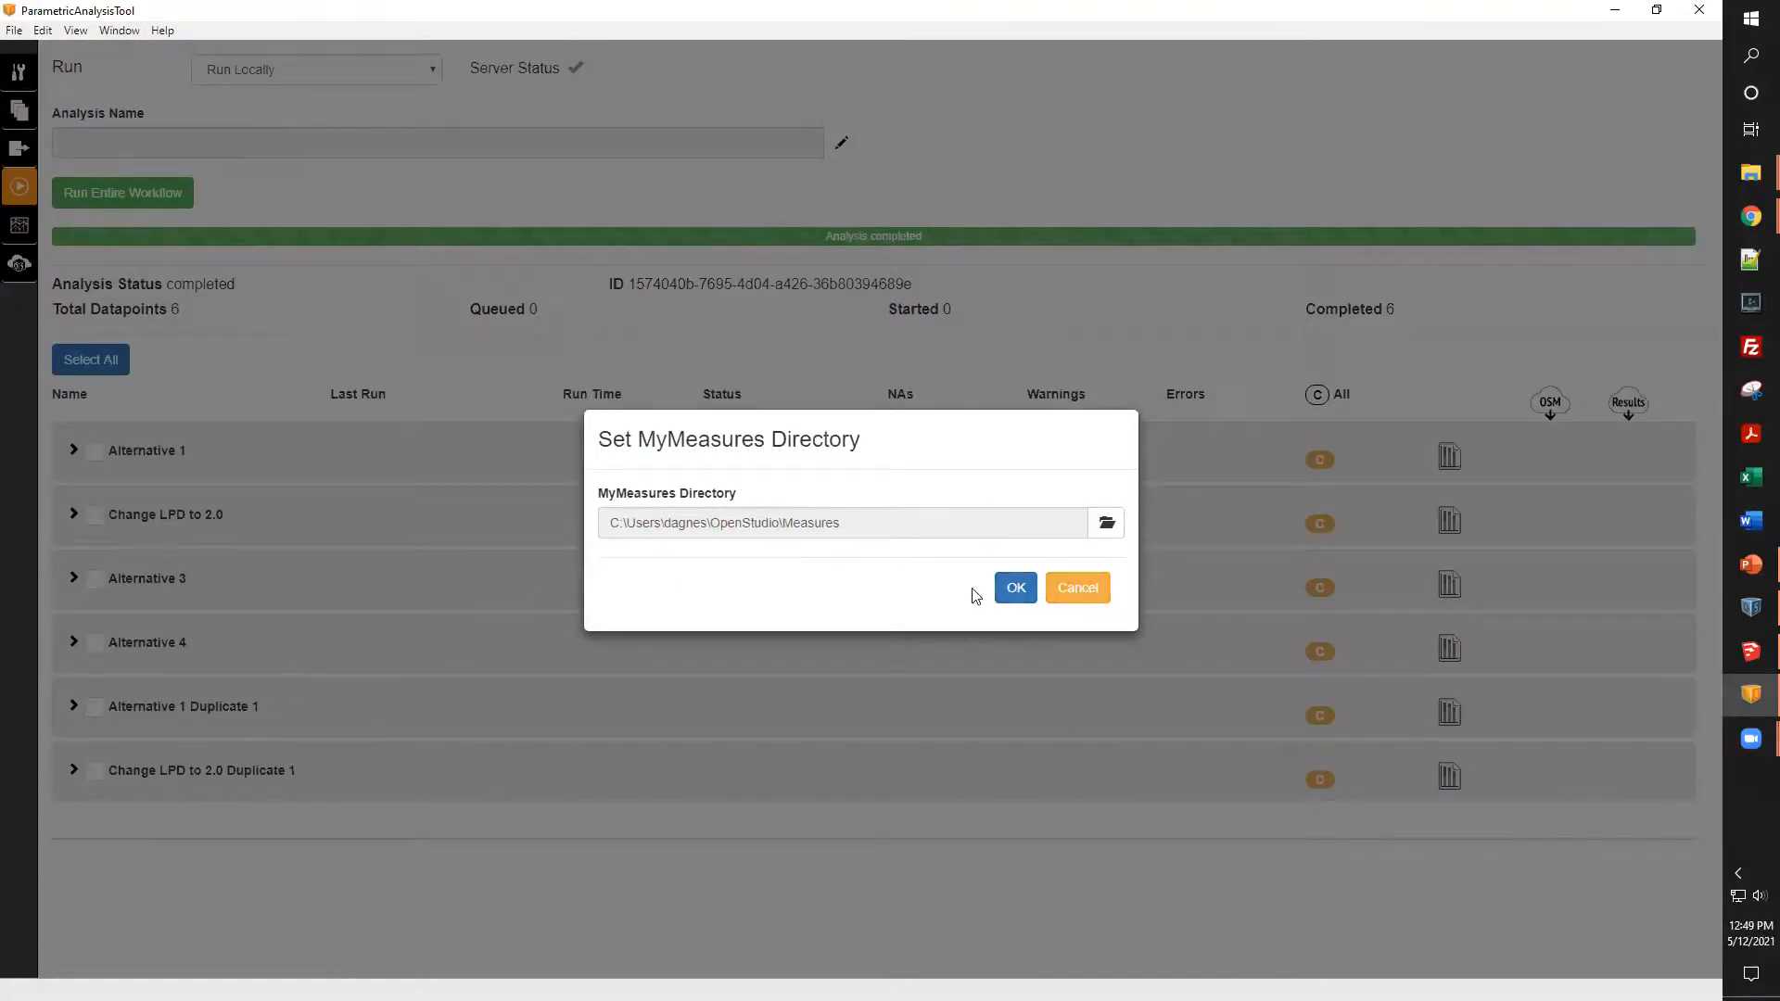
pyautogui.click(1017, 590)
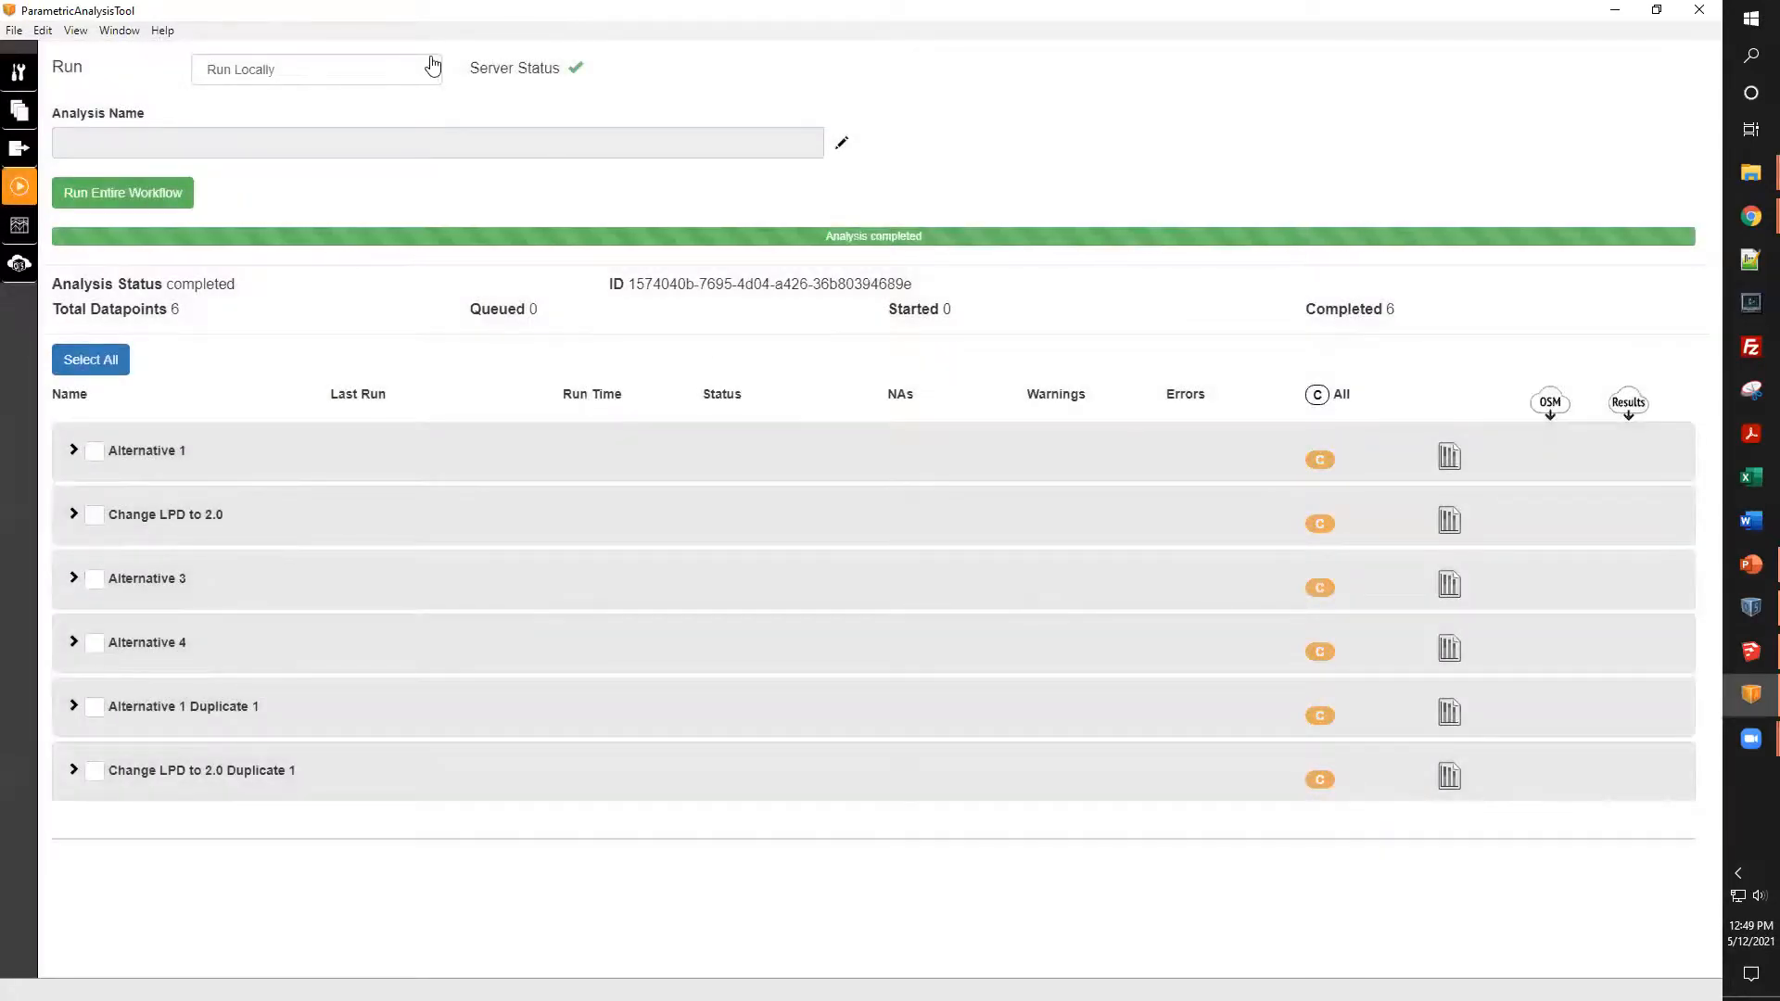
# - Open the server troubleshooting tools and view the local server's management console in the browser
pyautogui.click(119, 31)
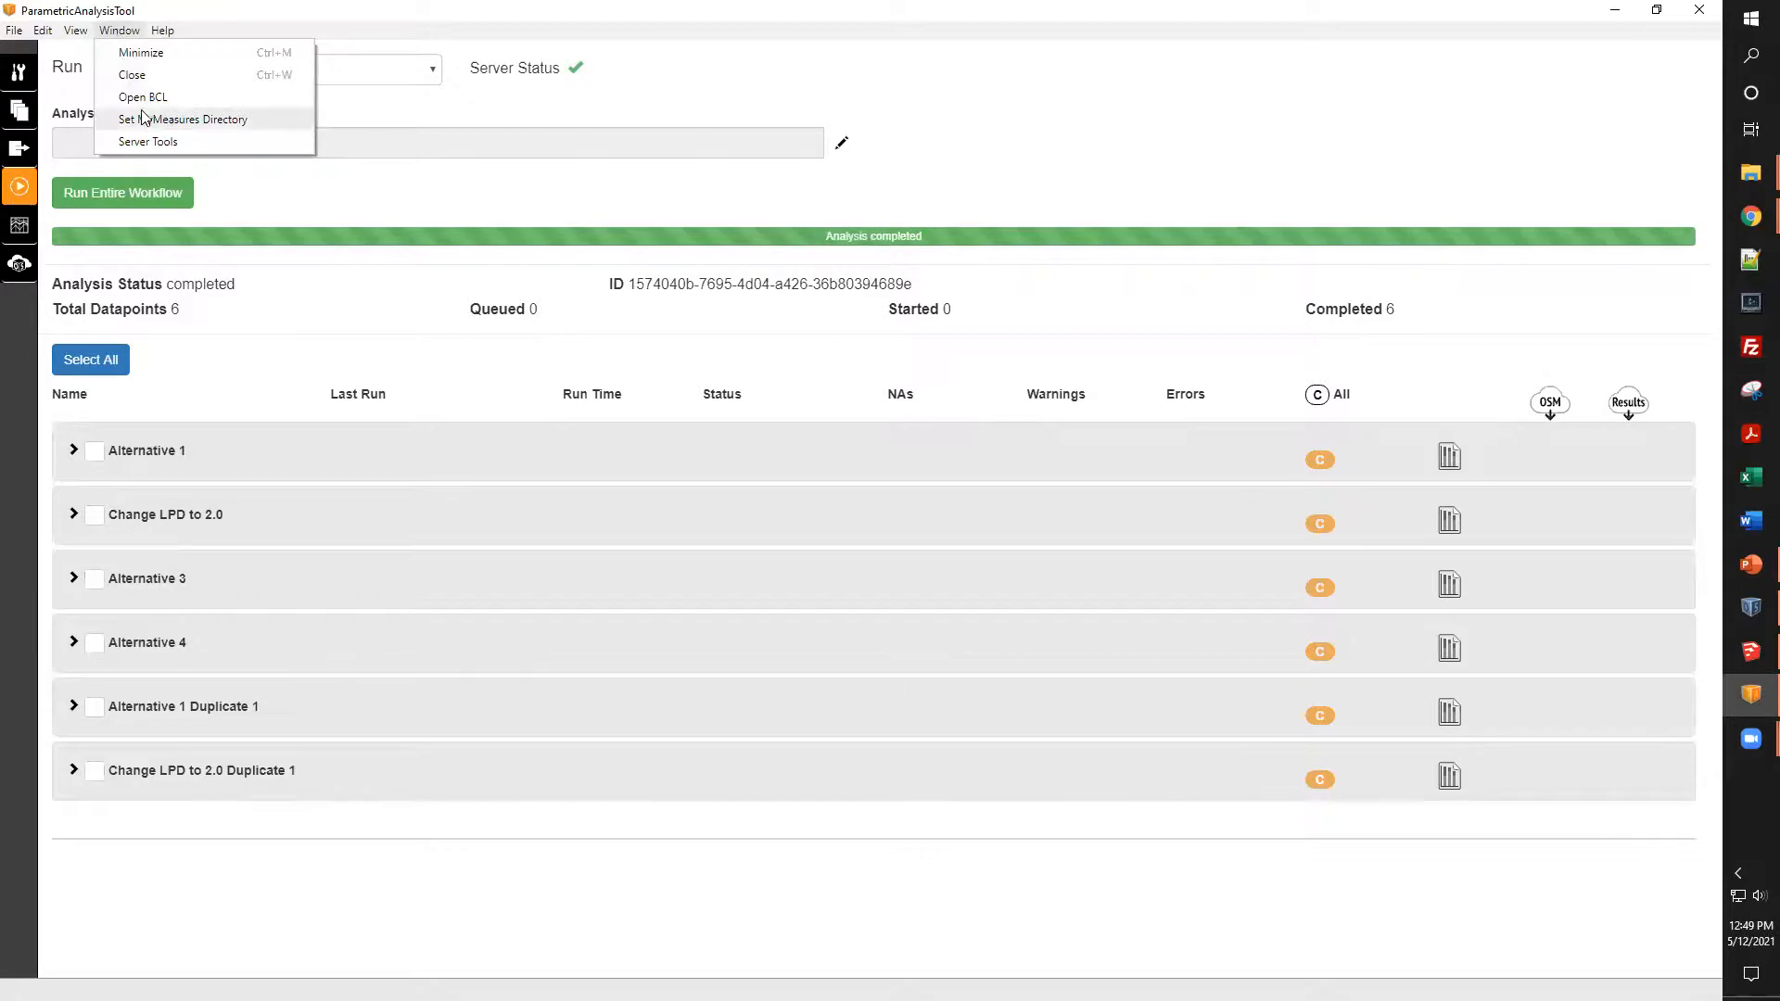
pyautogui.click(146, 147)
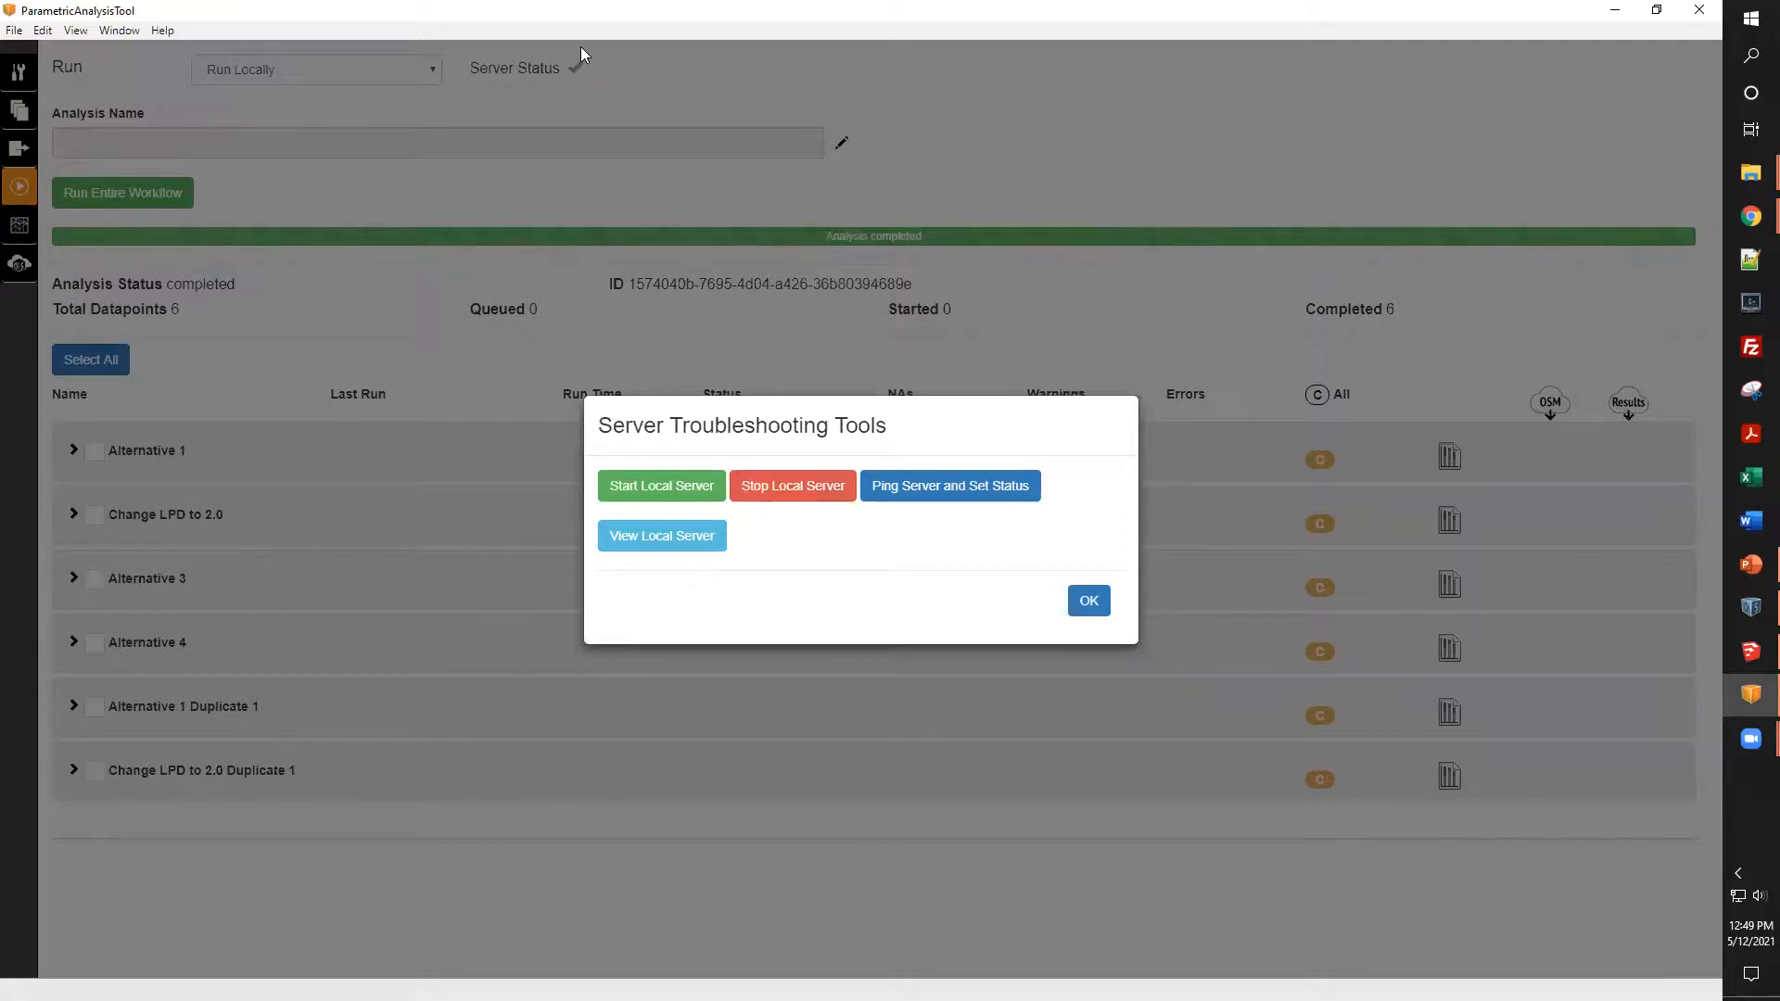
pyautogui.click(898, 505)
pyautogui.click(662, 545)
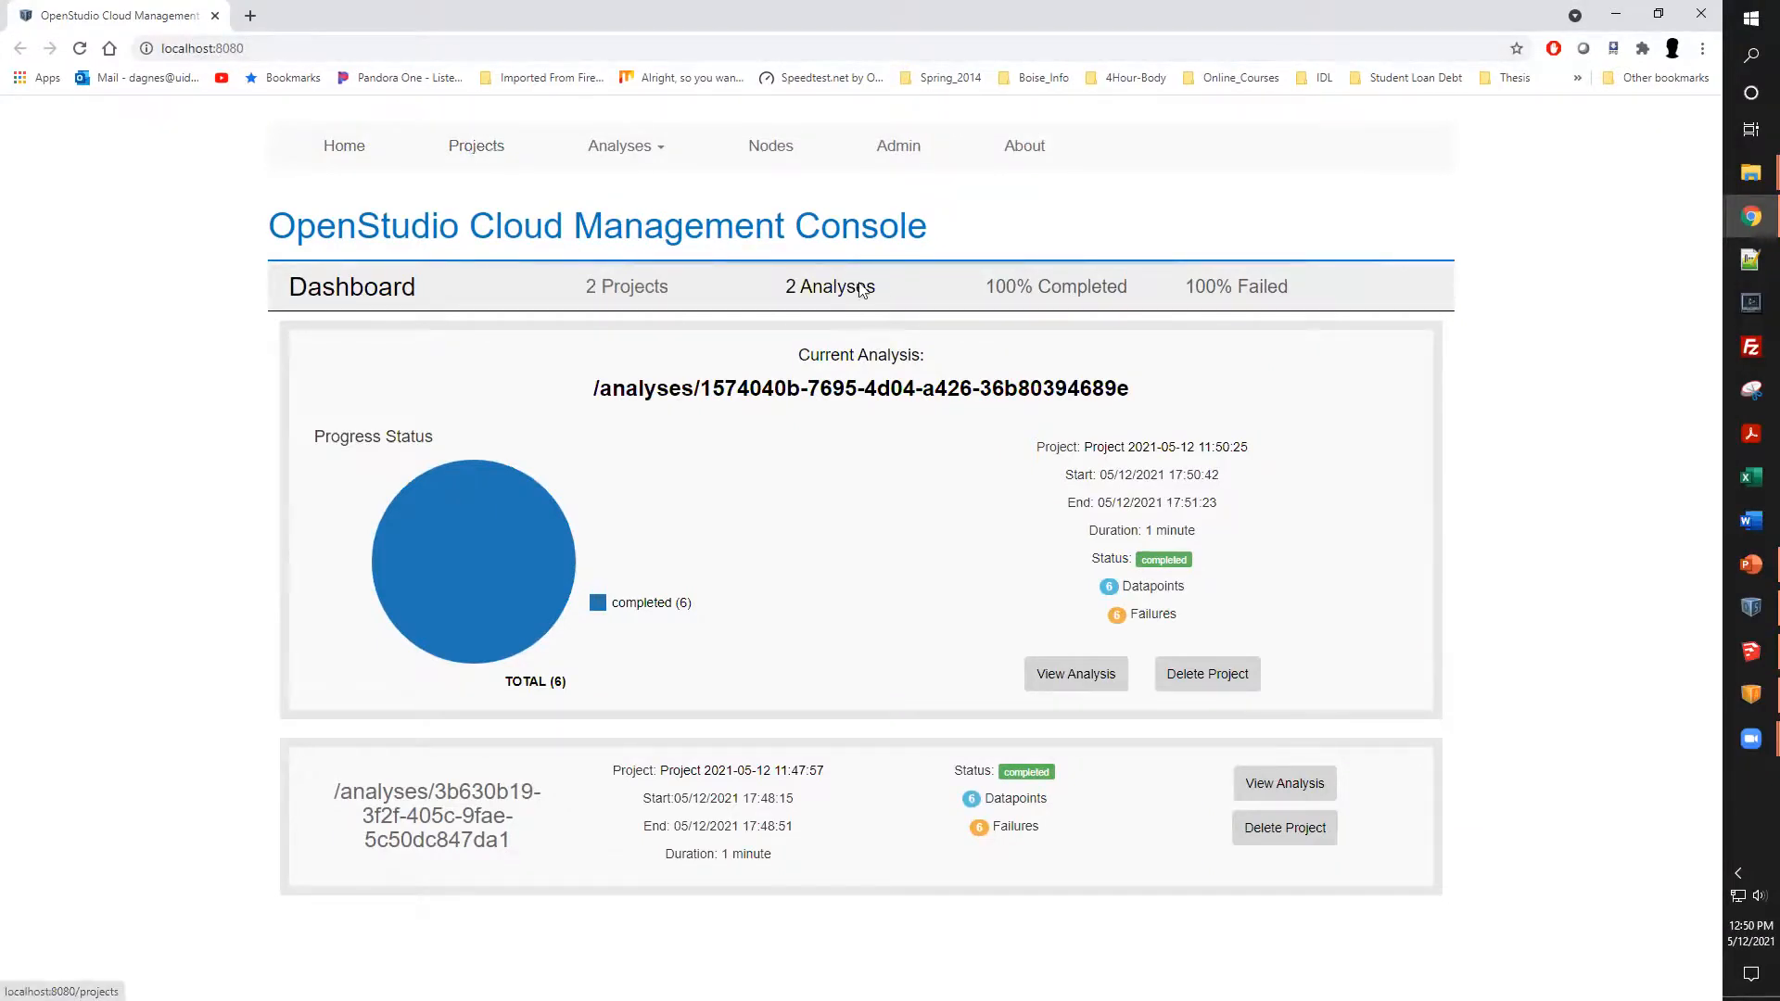
pyautogui.click(471, 148)
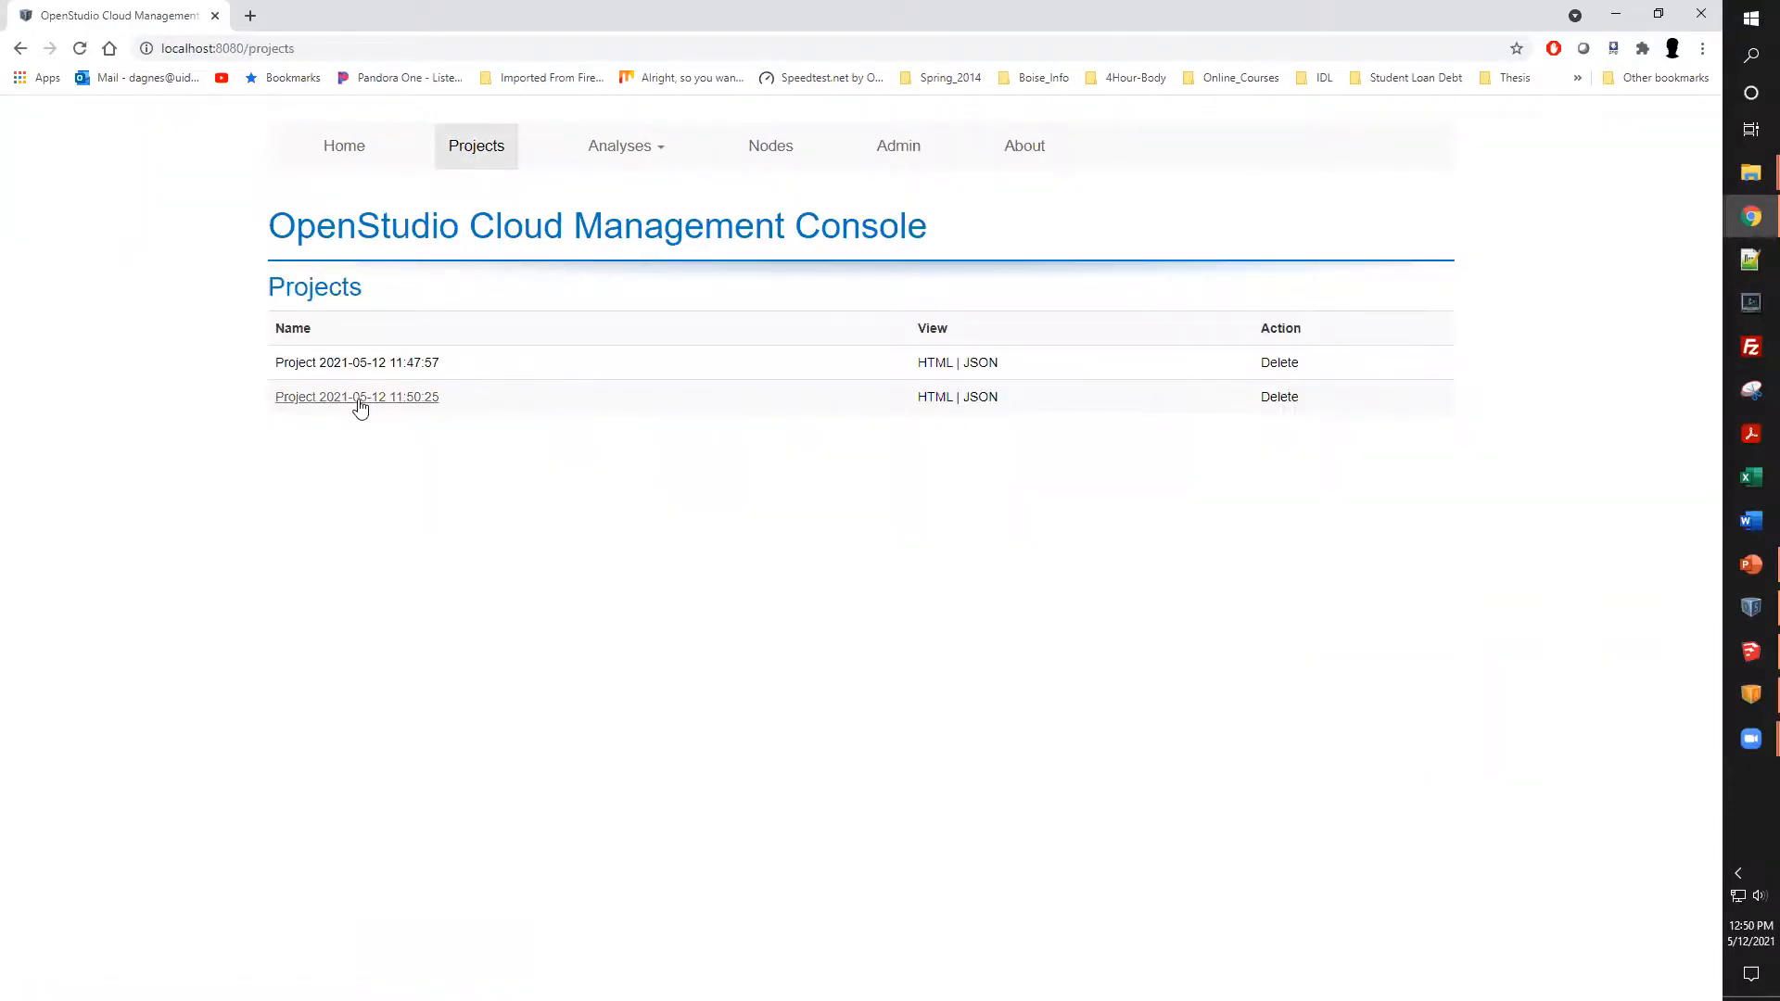
pyautogui.click(938, 398)
pyautogui.click(484, 378)
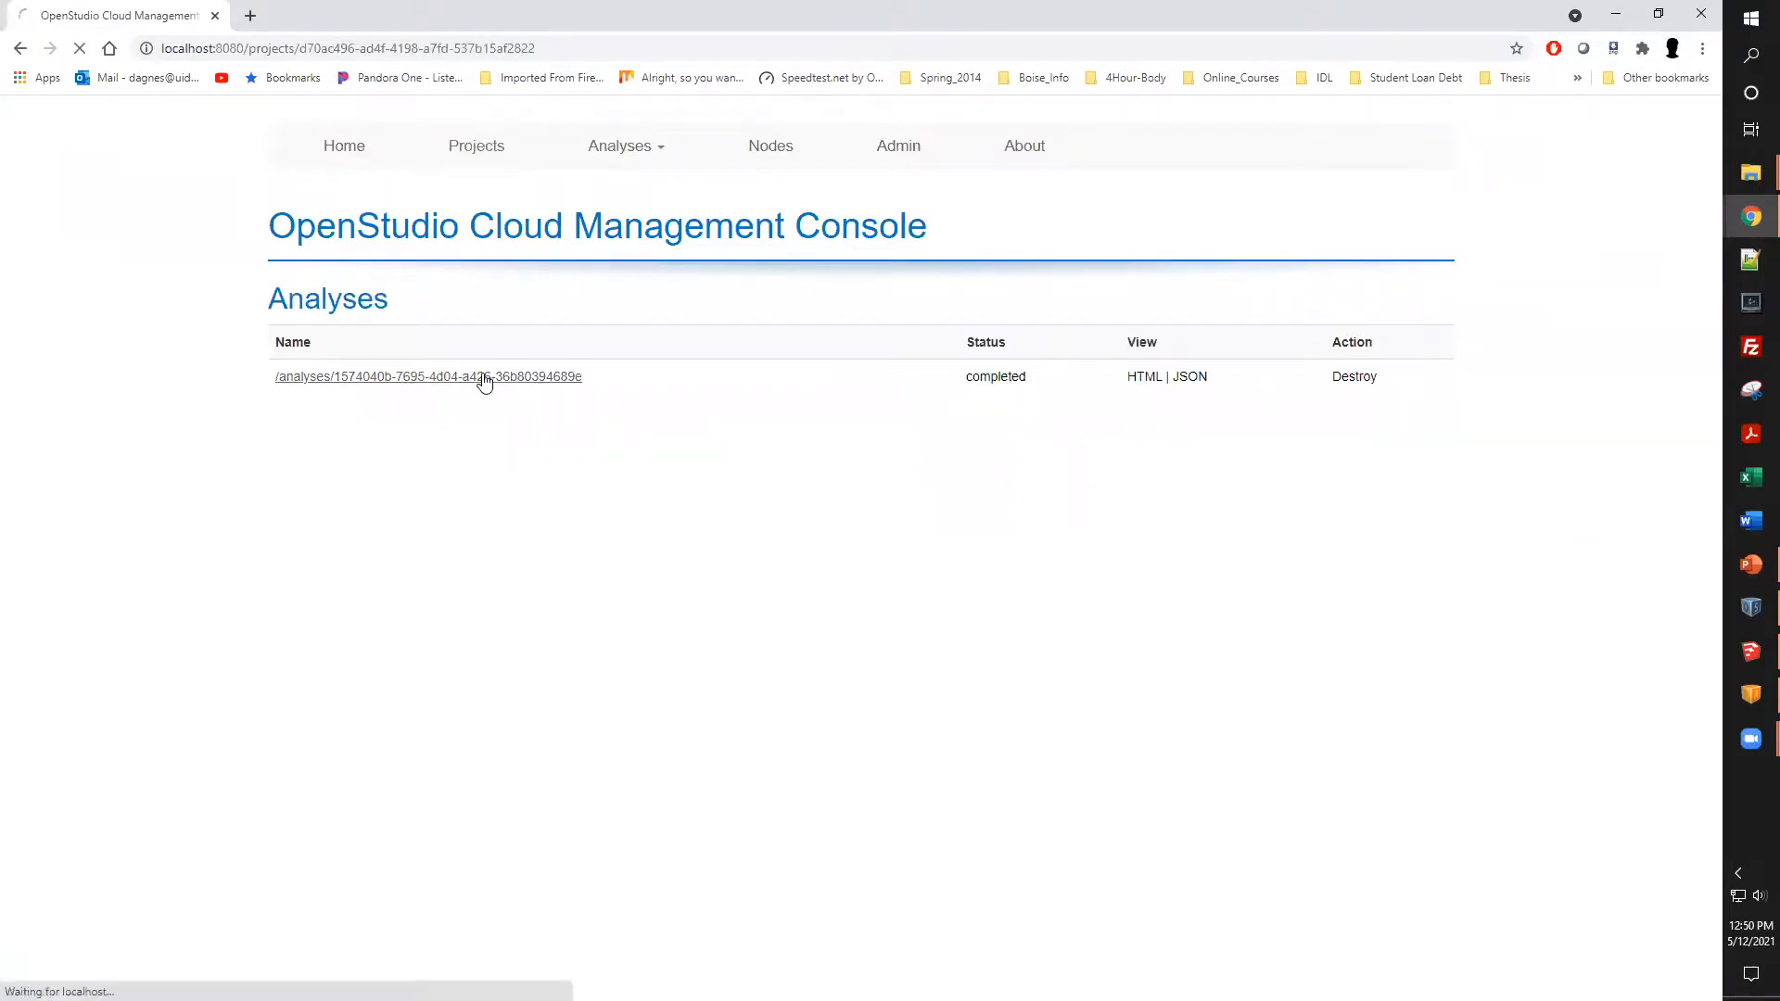
# - Examine the analysis's simulations and their status messages, including the list of completed simulations
pyautogui.scroll(-3, 866, 426)
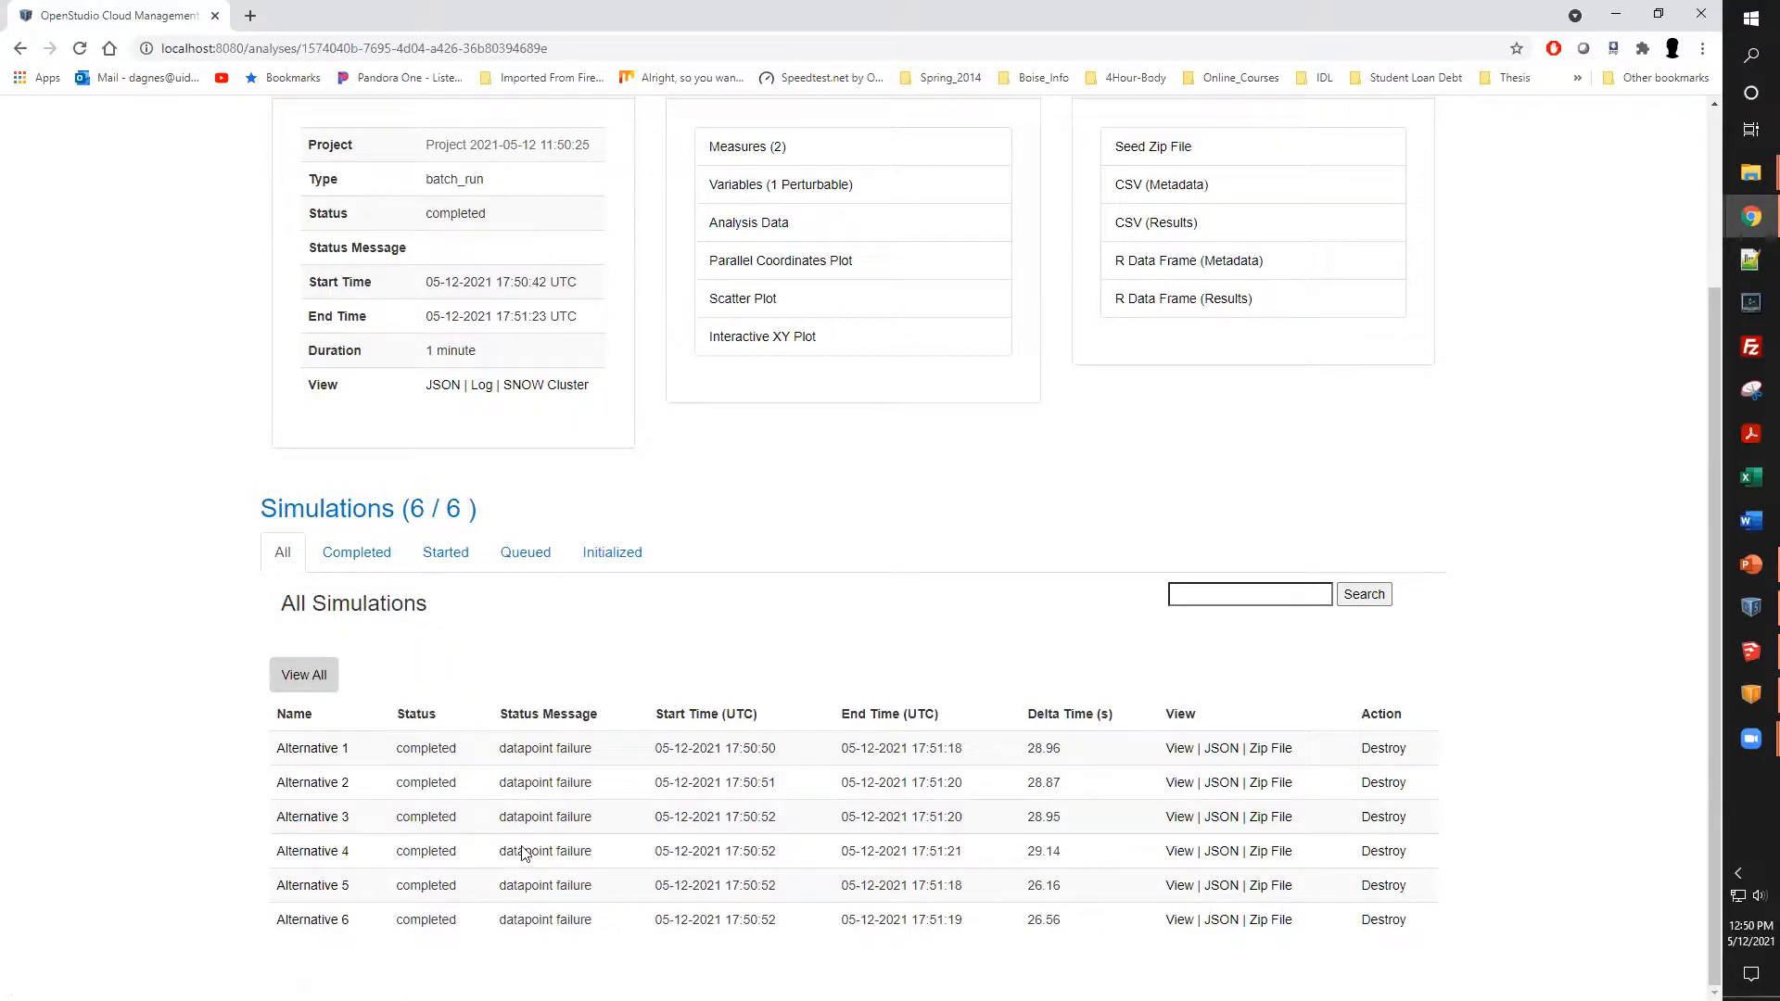
pyautogui.moveTo(495, 753); pyautogui.dragTo(575, 752)
pyautogui.click(619, 751)
pyautogui.scroll(1, 612, 742)
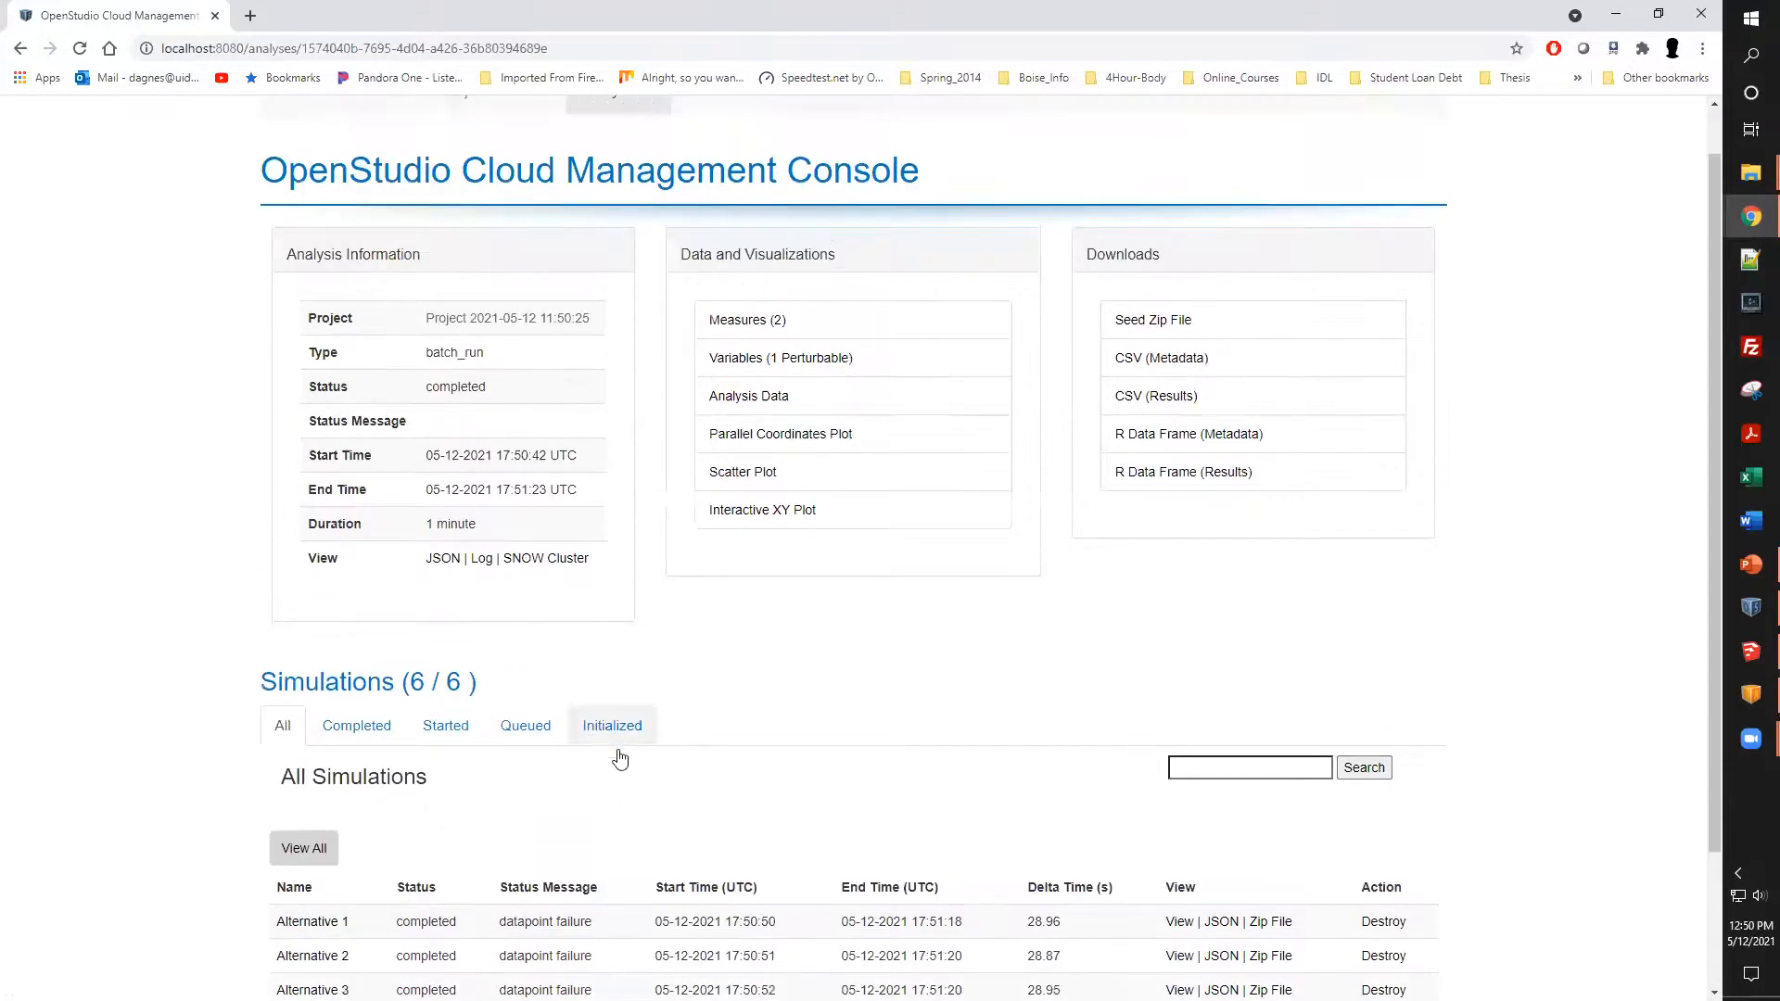
pyautogui.scroll(-1, 607, 738)
pyautogui.click(357, 553)
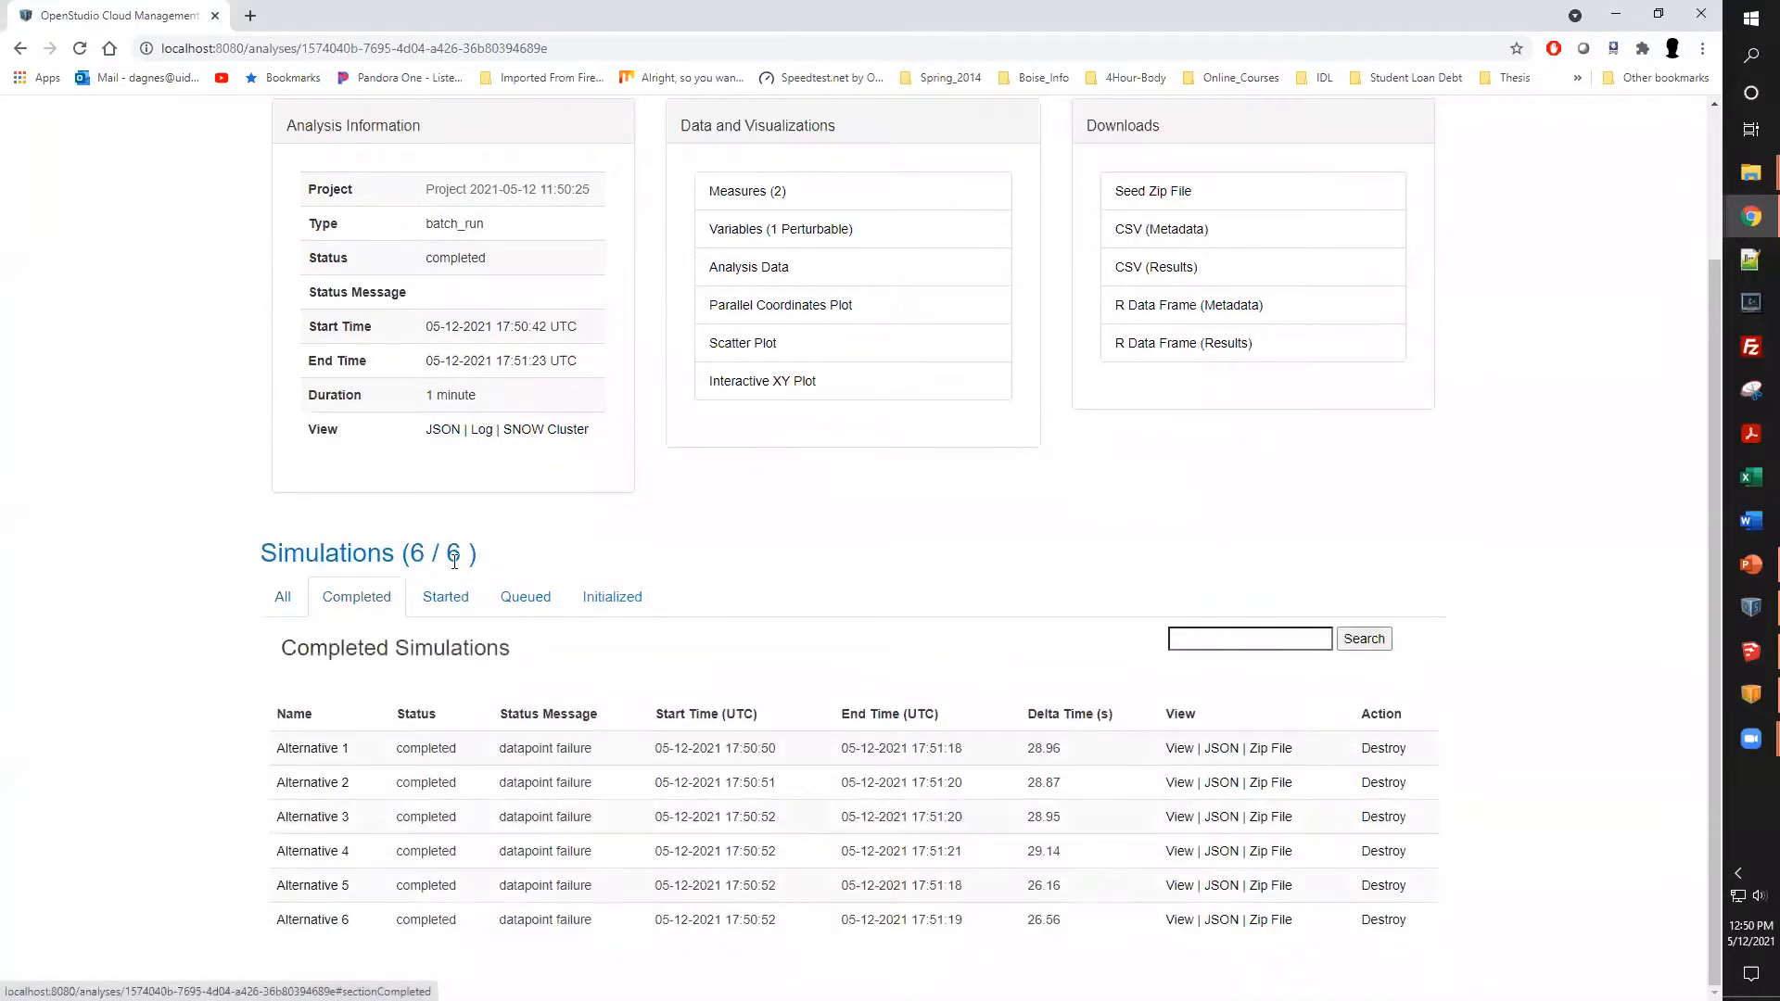
pyautogui.scroll(2, 760, 758)
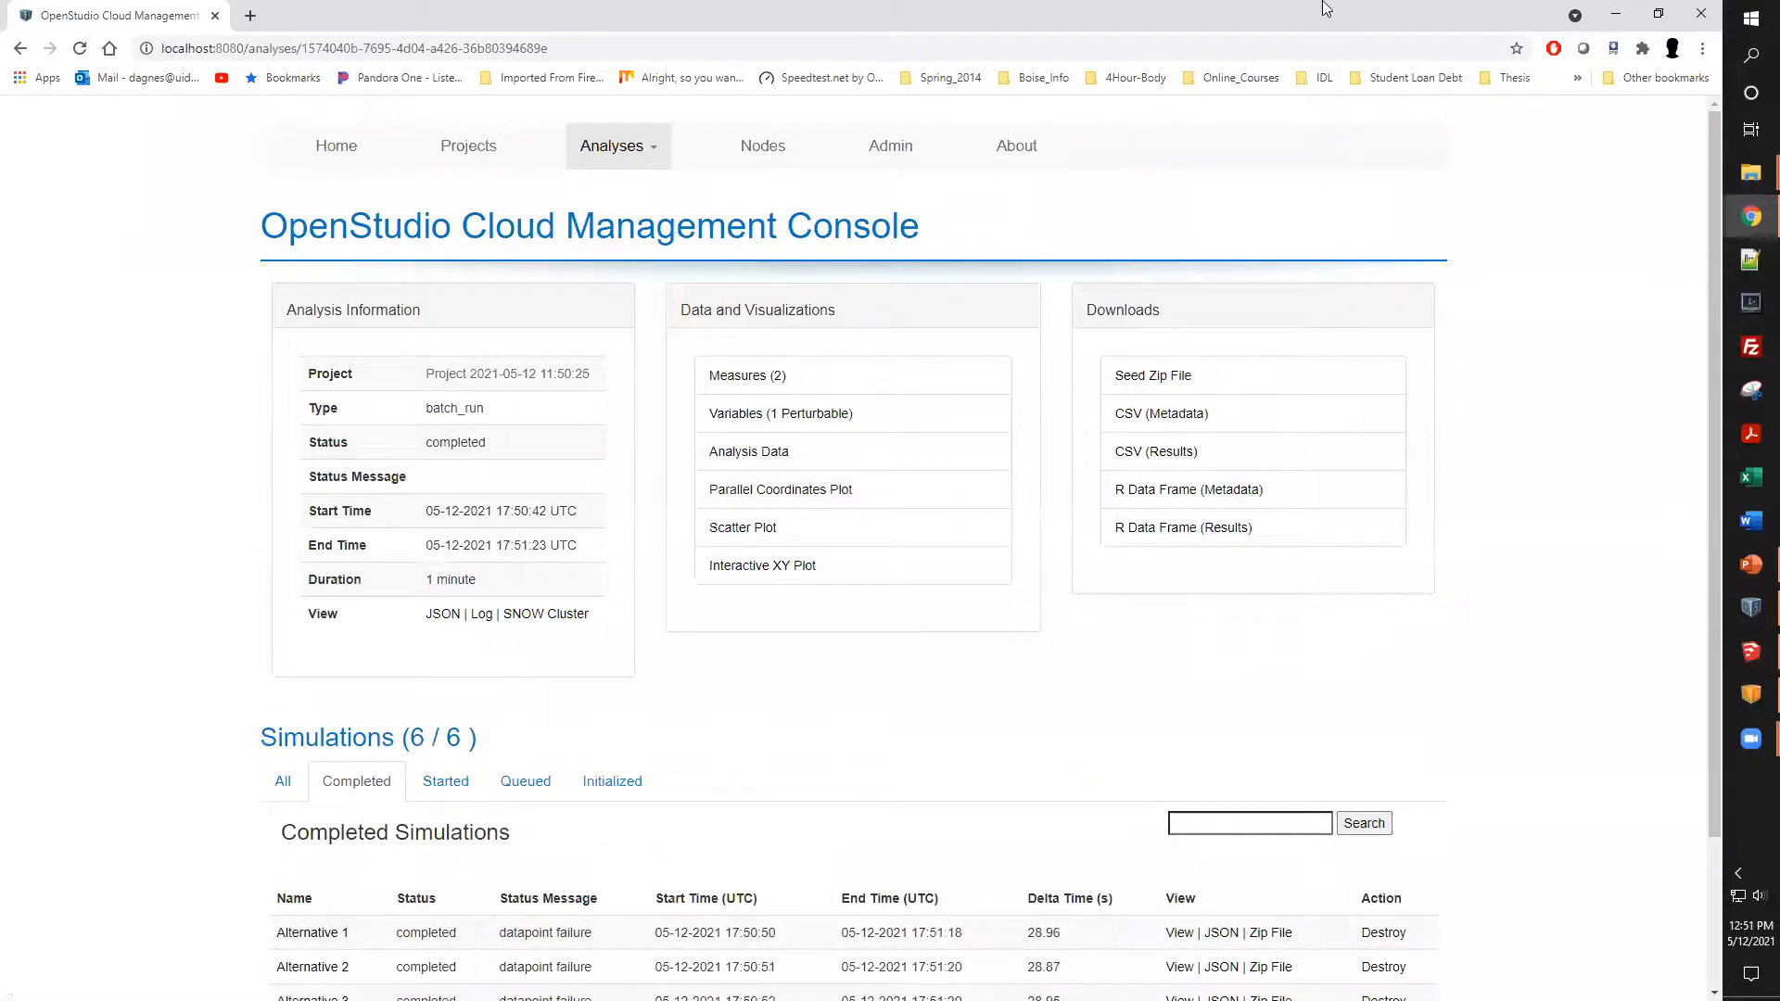
# - Switch back to ParametricAnalysisTool, dismiss the server troubleshooting tools, check the Summary Table report and return to the Run page
pyautogui.click(1616, 13)
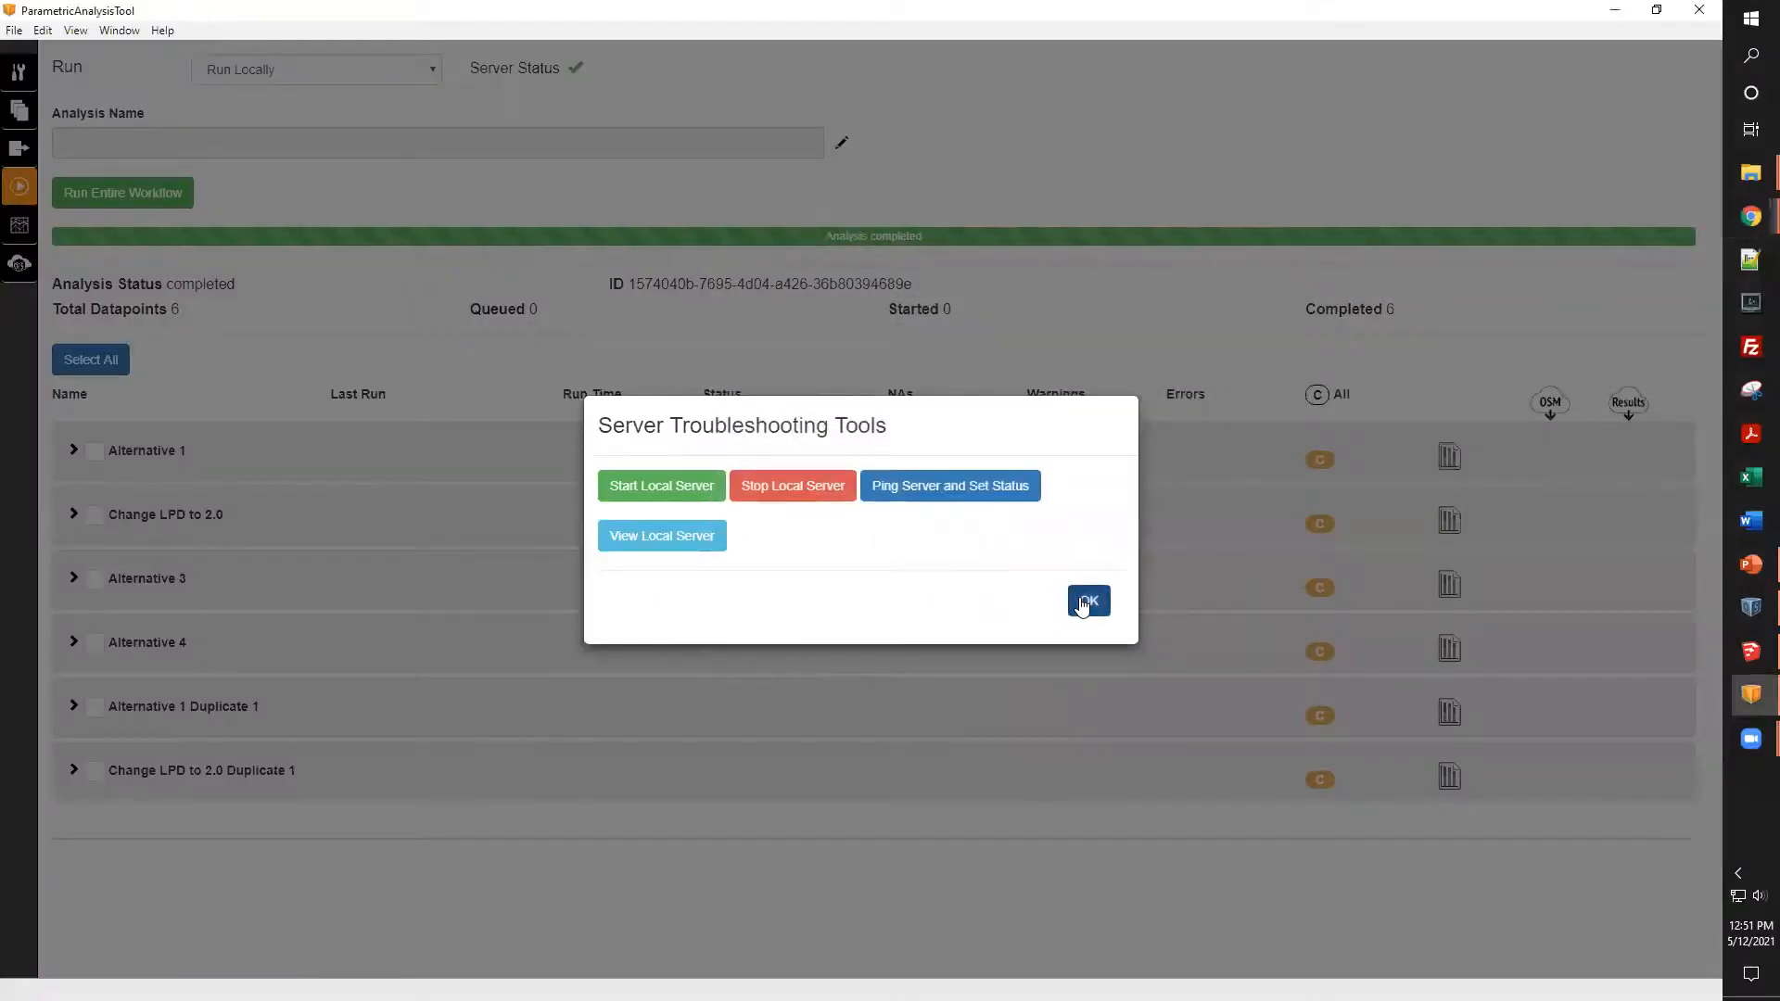
pyautogui.click(1089, 600)
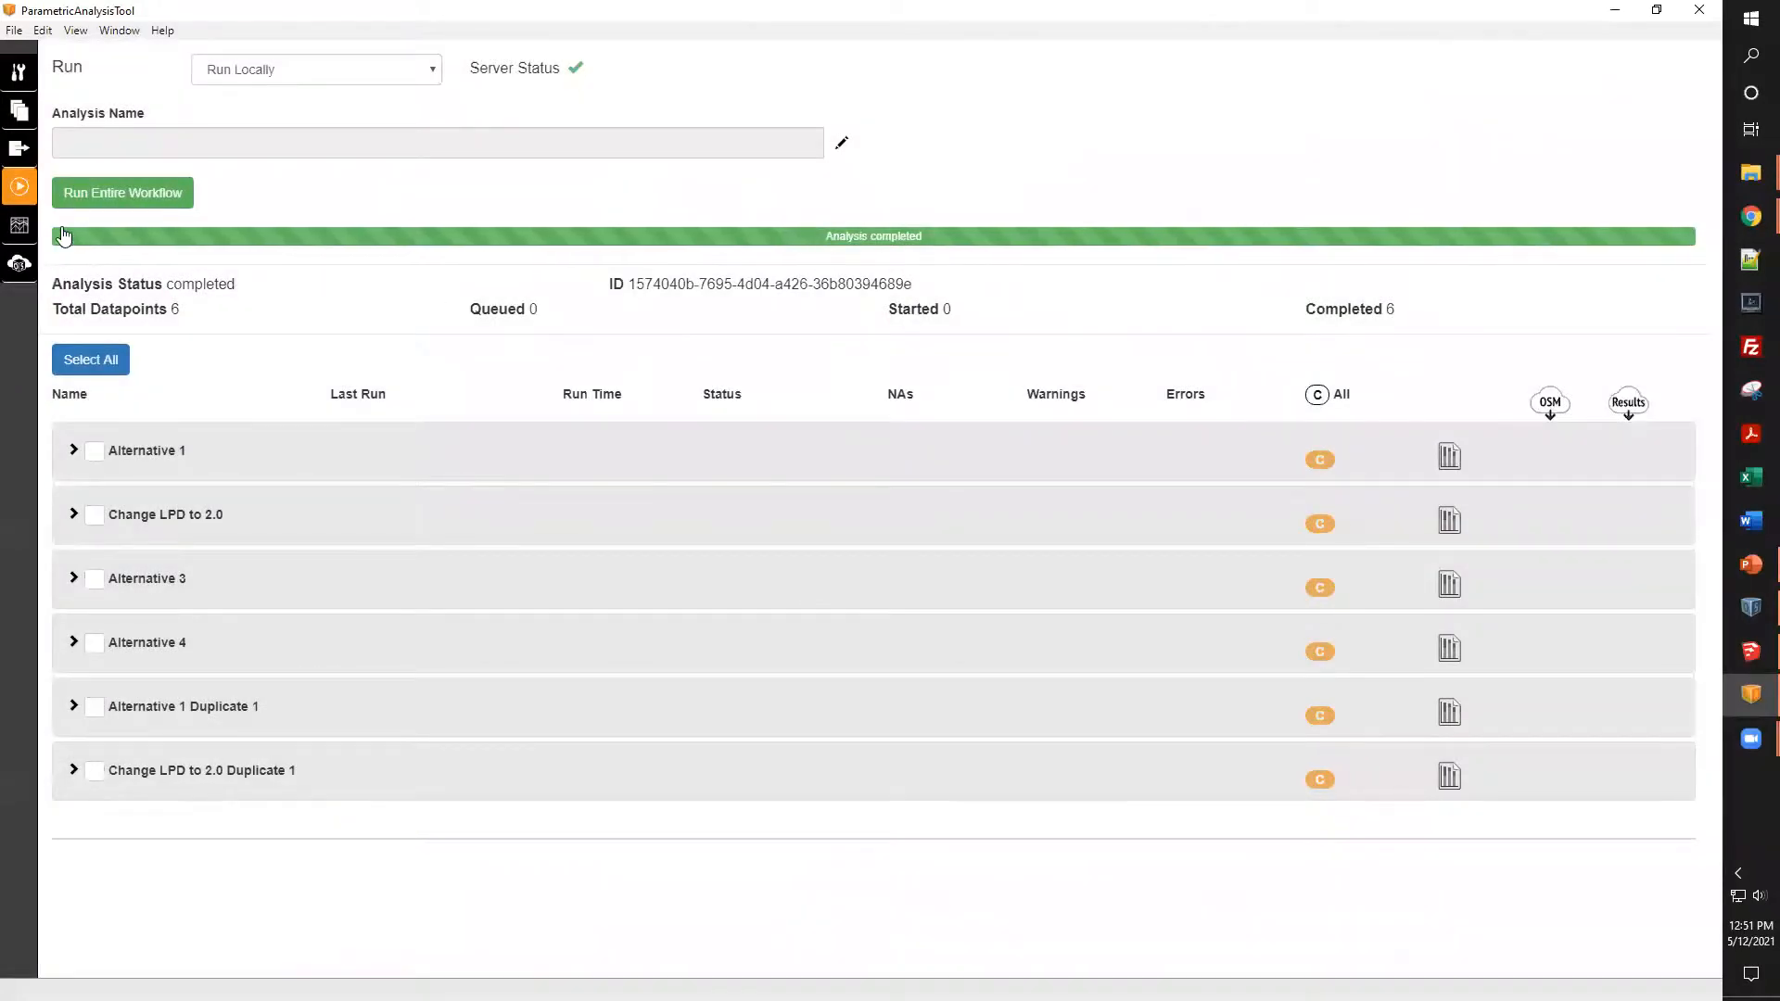
pyautogui.click(19, 225)
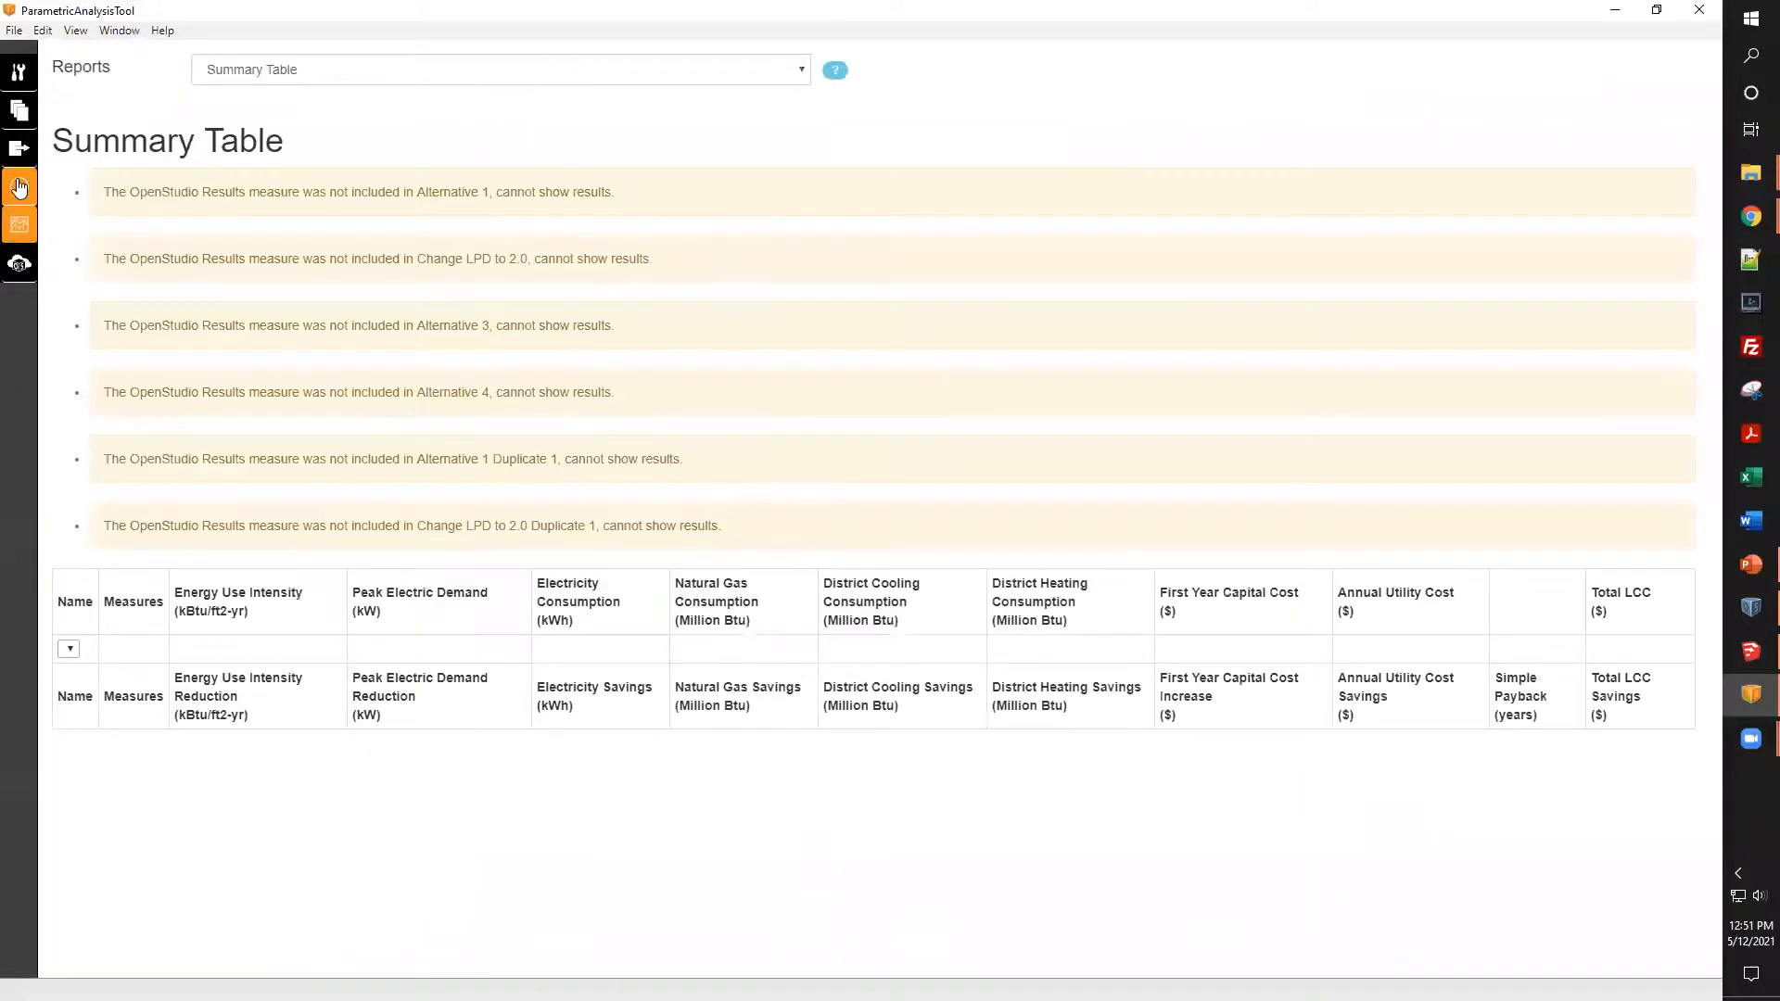
pyautogui.click(18, 186)
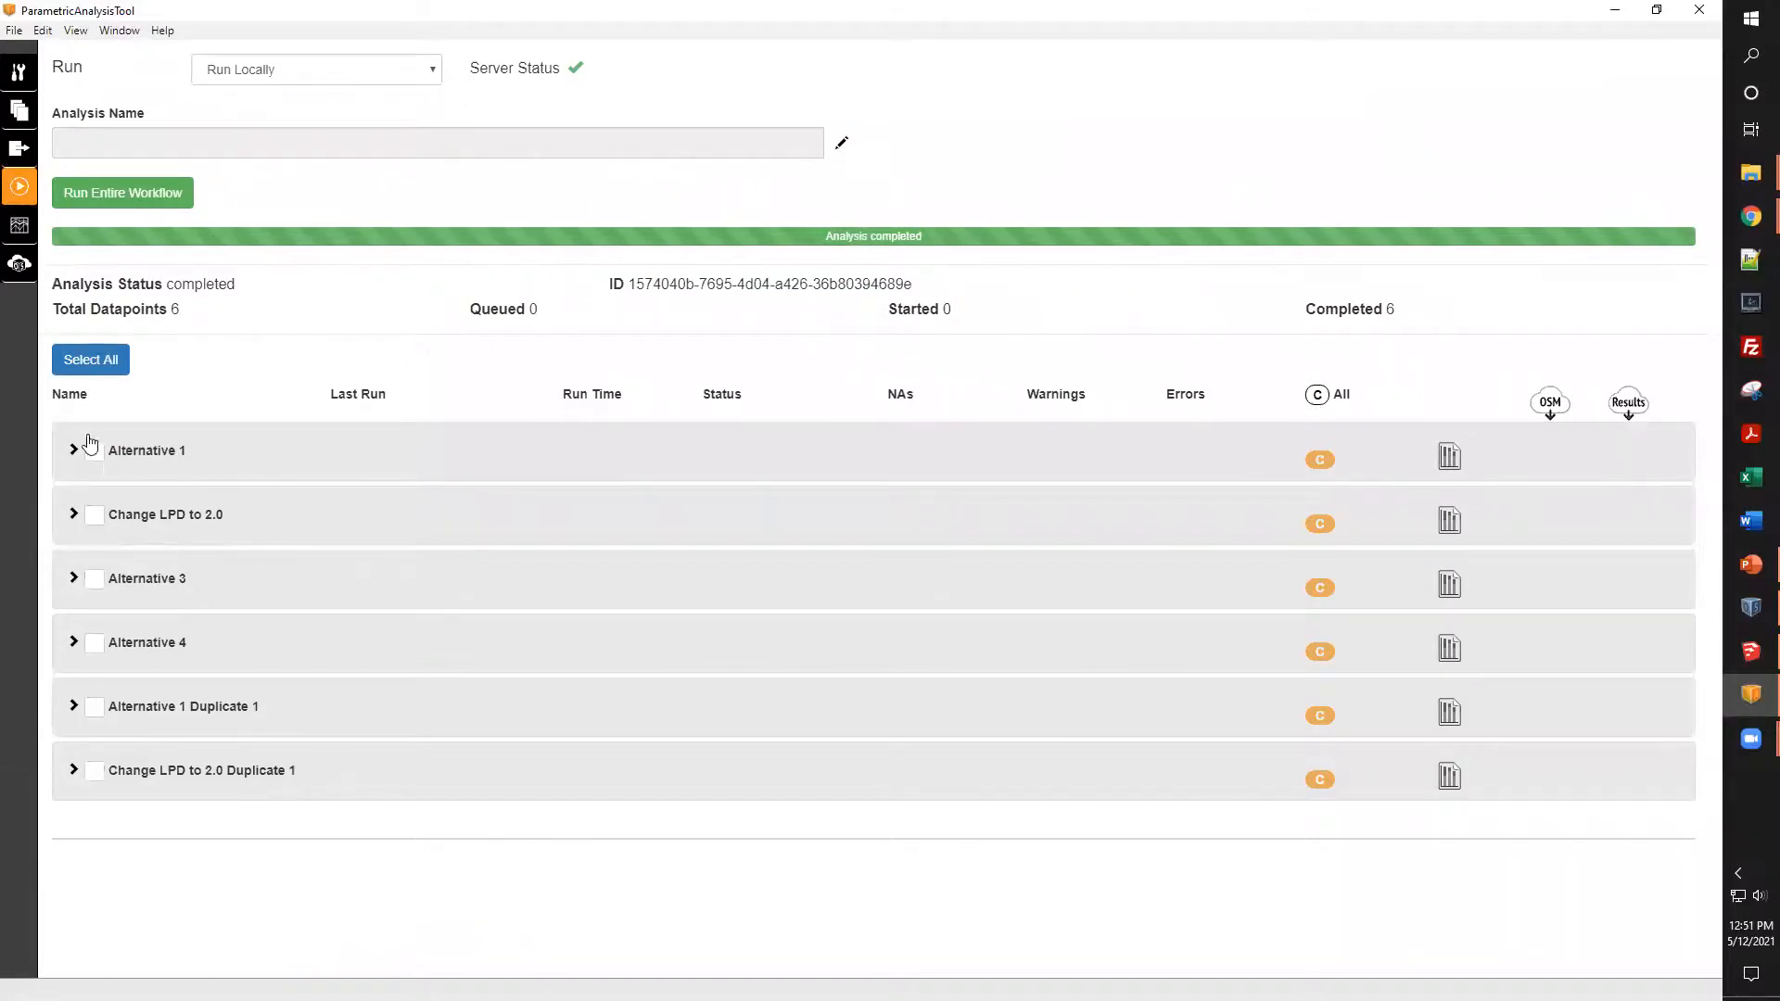
pyautogui.click(94, 452)
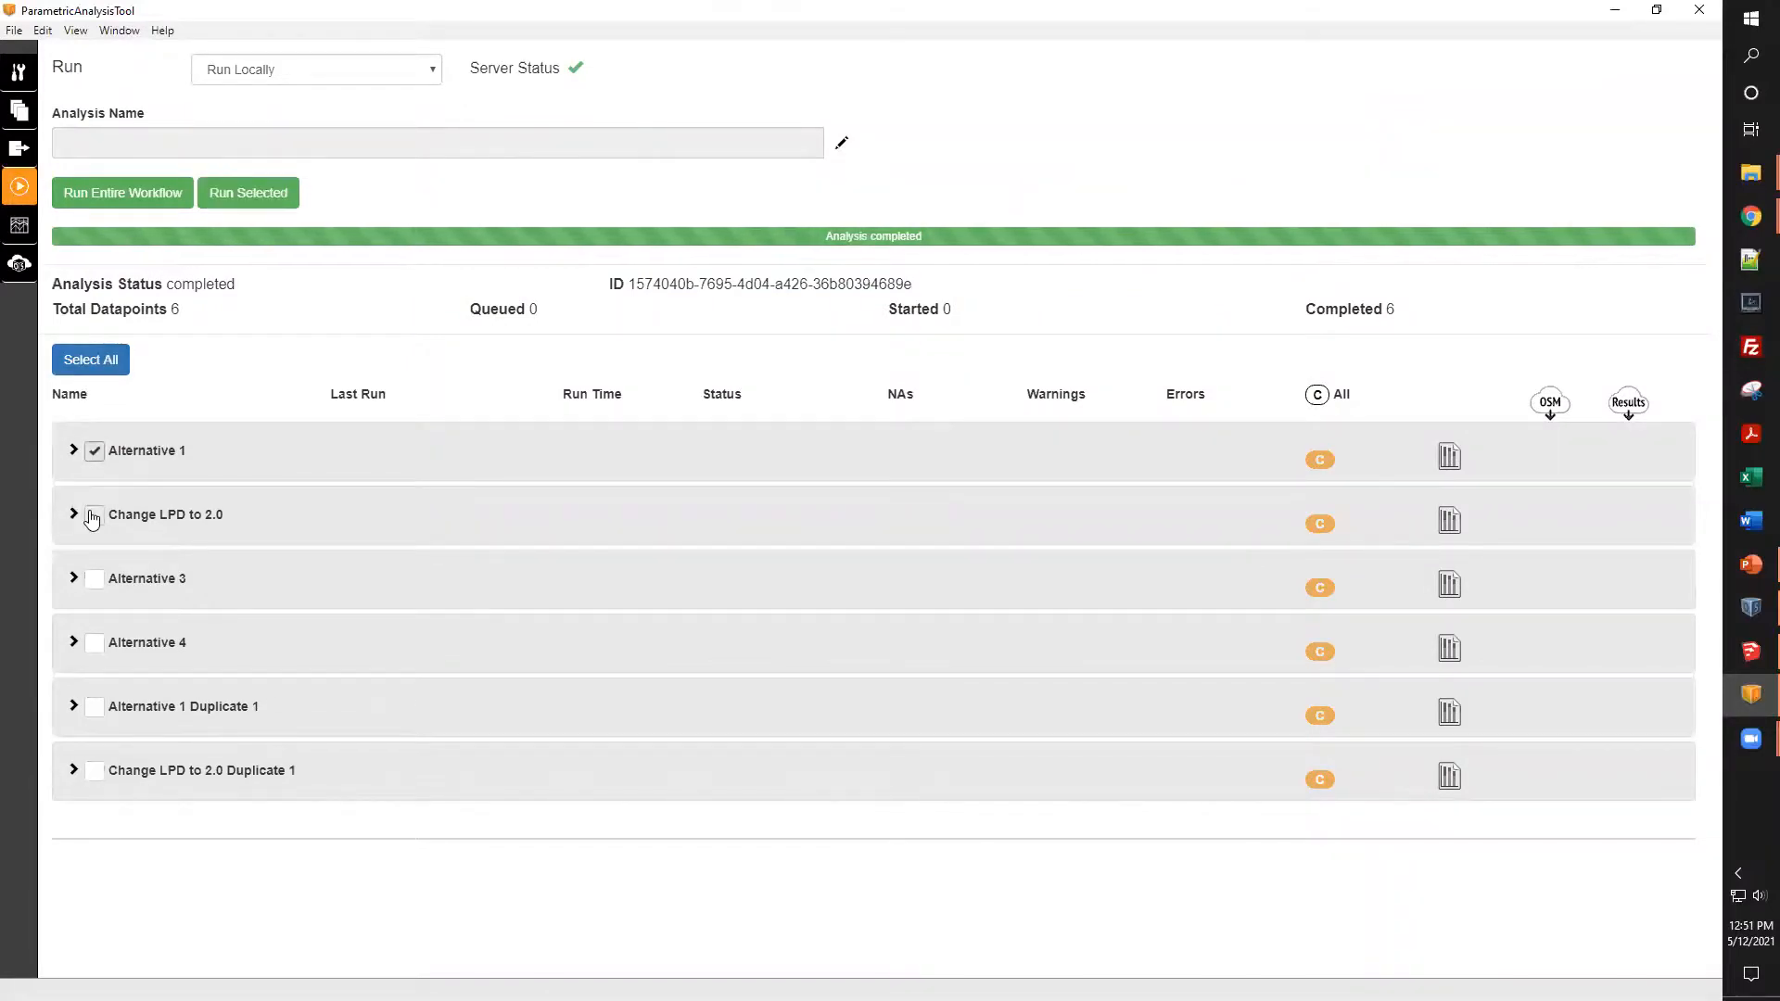
pyautogui.click(93, 516)
pyautogui.click(94, 580)
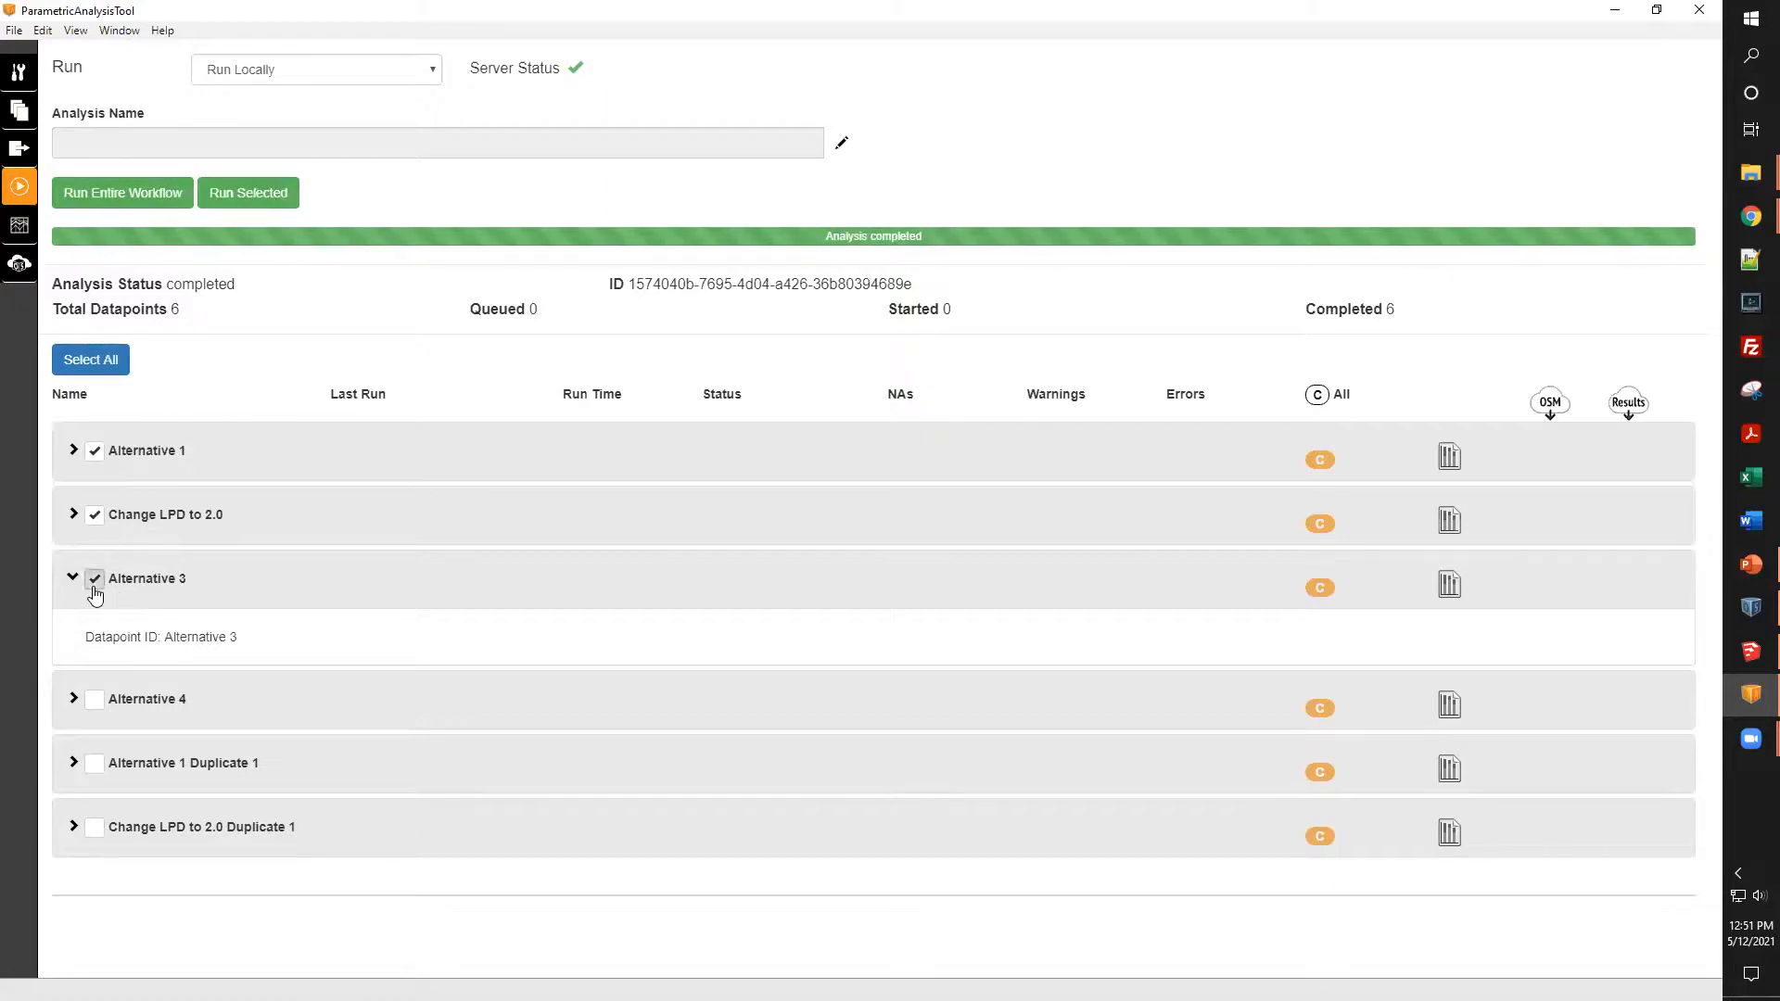
pyautogui.click(94, 579)
pyautogui.click(95, 516)
pyautogui.click(79, 451)
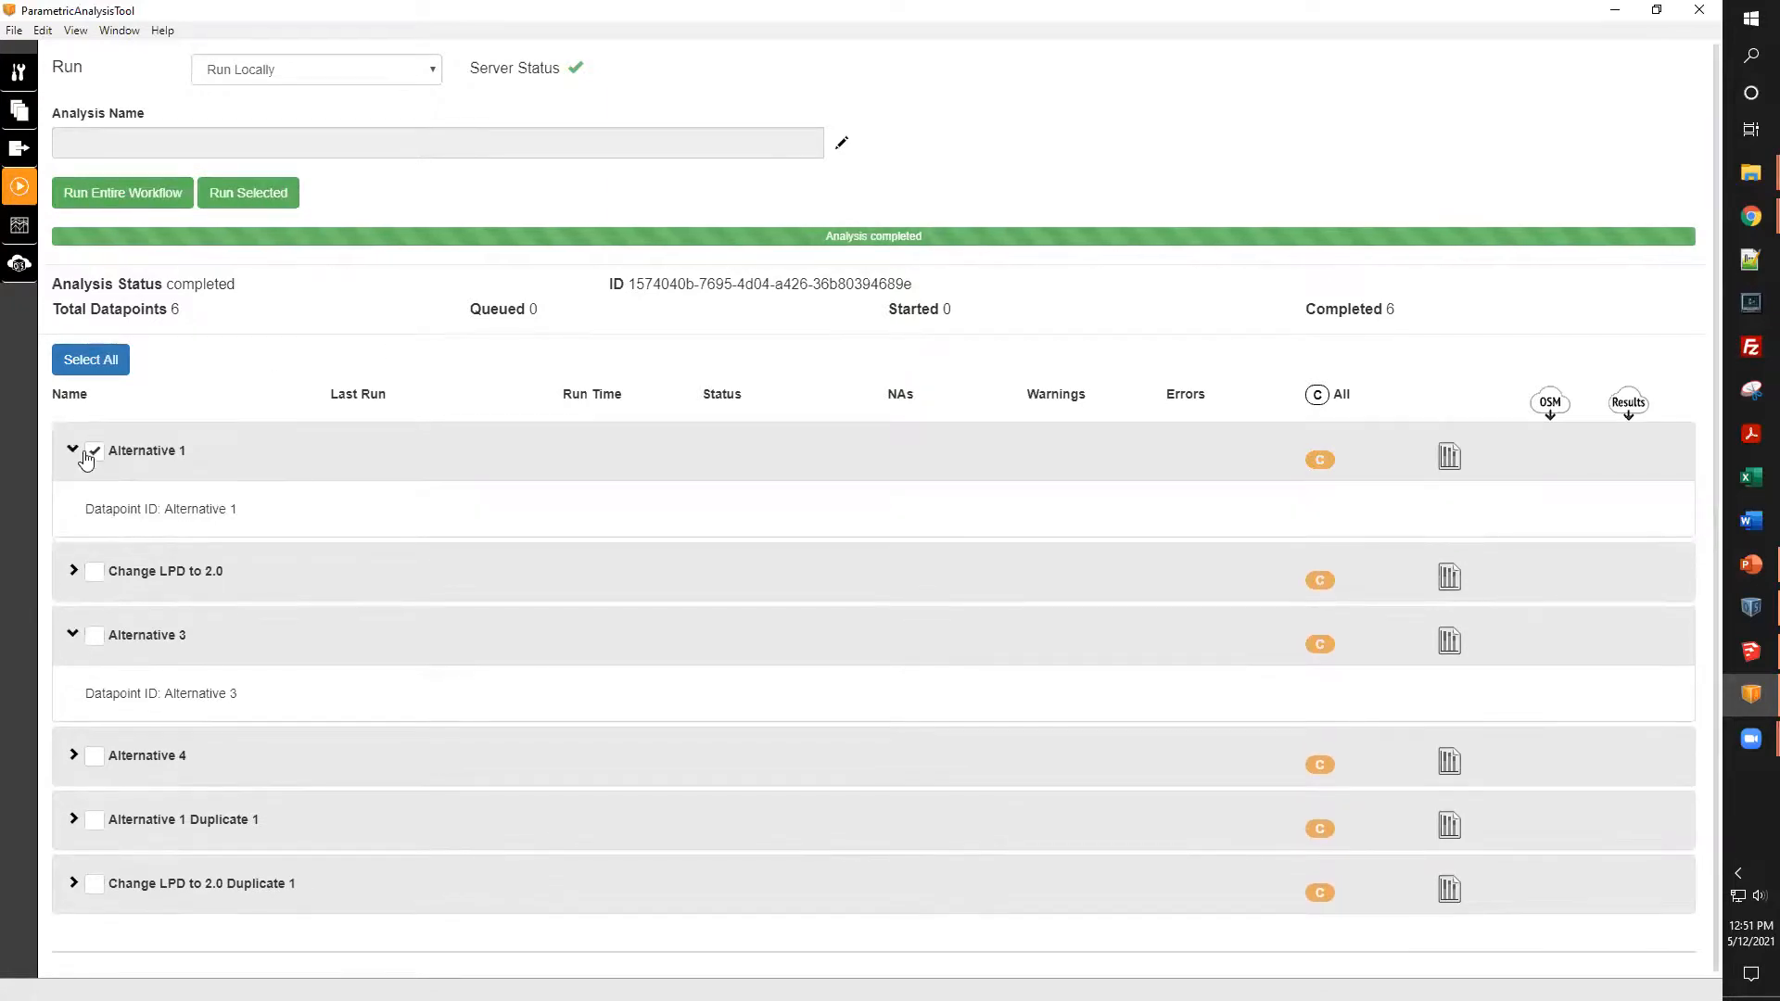
pyautogui.click(95, 454)
# - Name the analysis "LL DEMO" and try to run the entire workflow locally, dismissing the error report
pyautogui.click(769, 153)
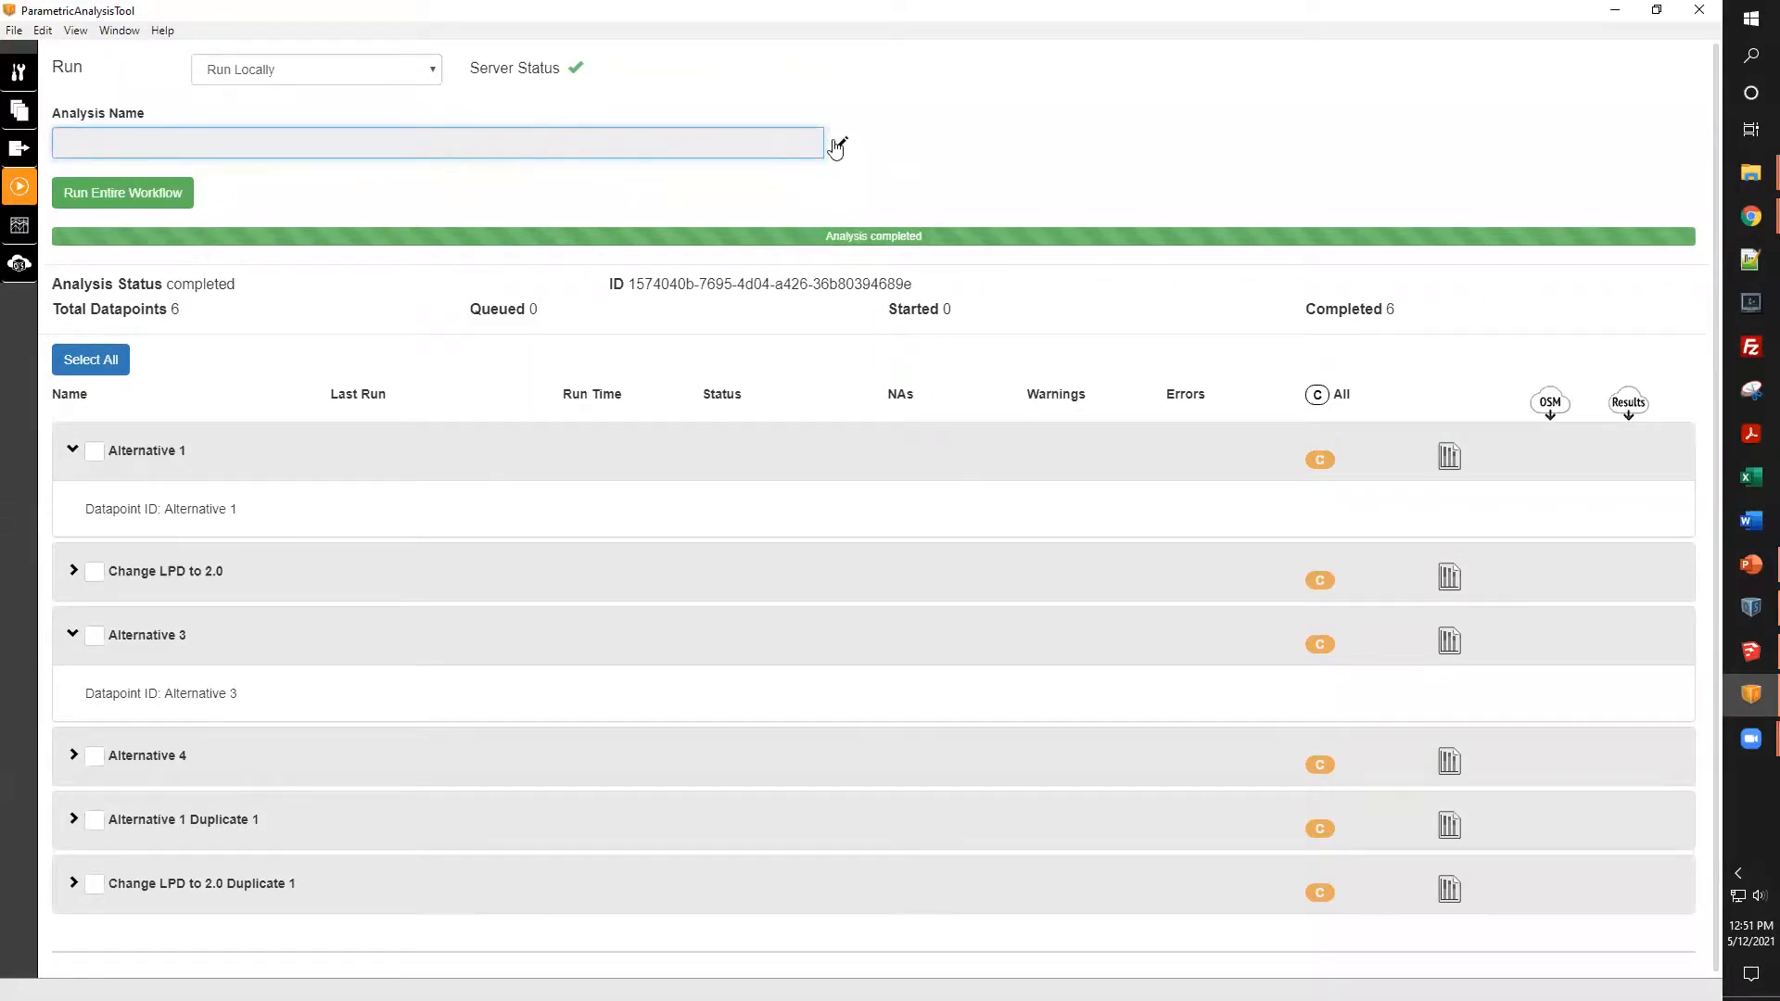
pyautogui.click(838, 146)
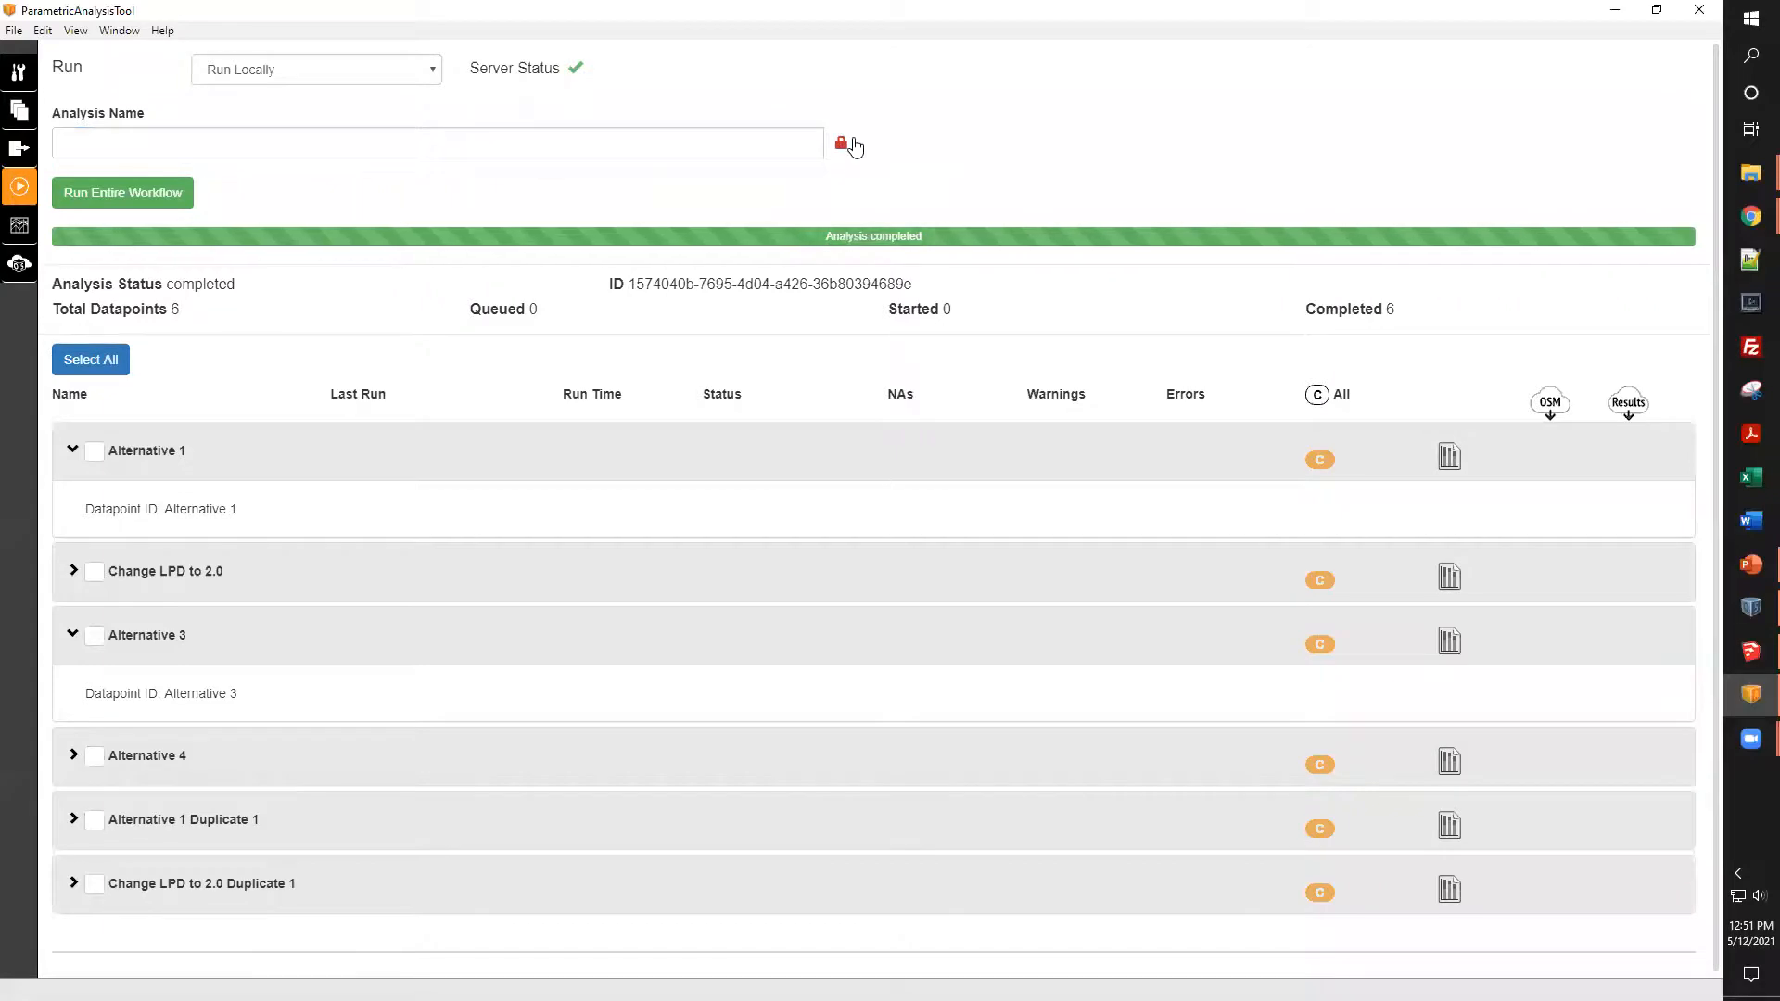
pyautogui.click(765, 140)
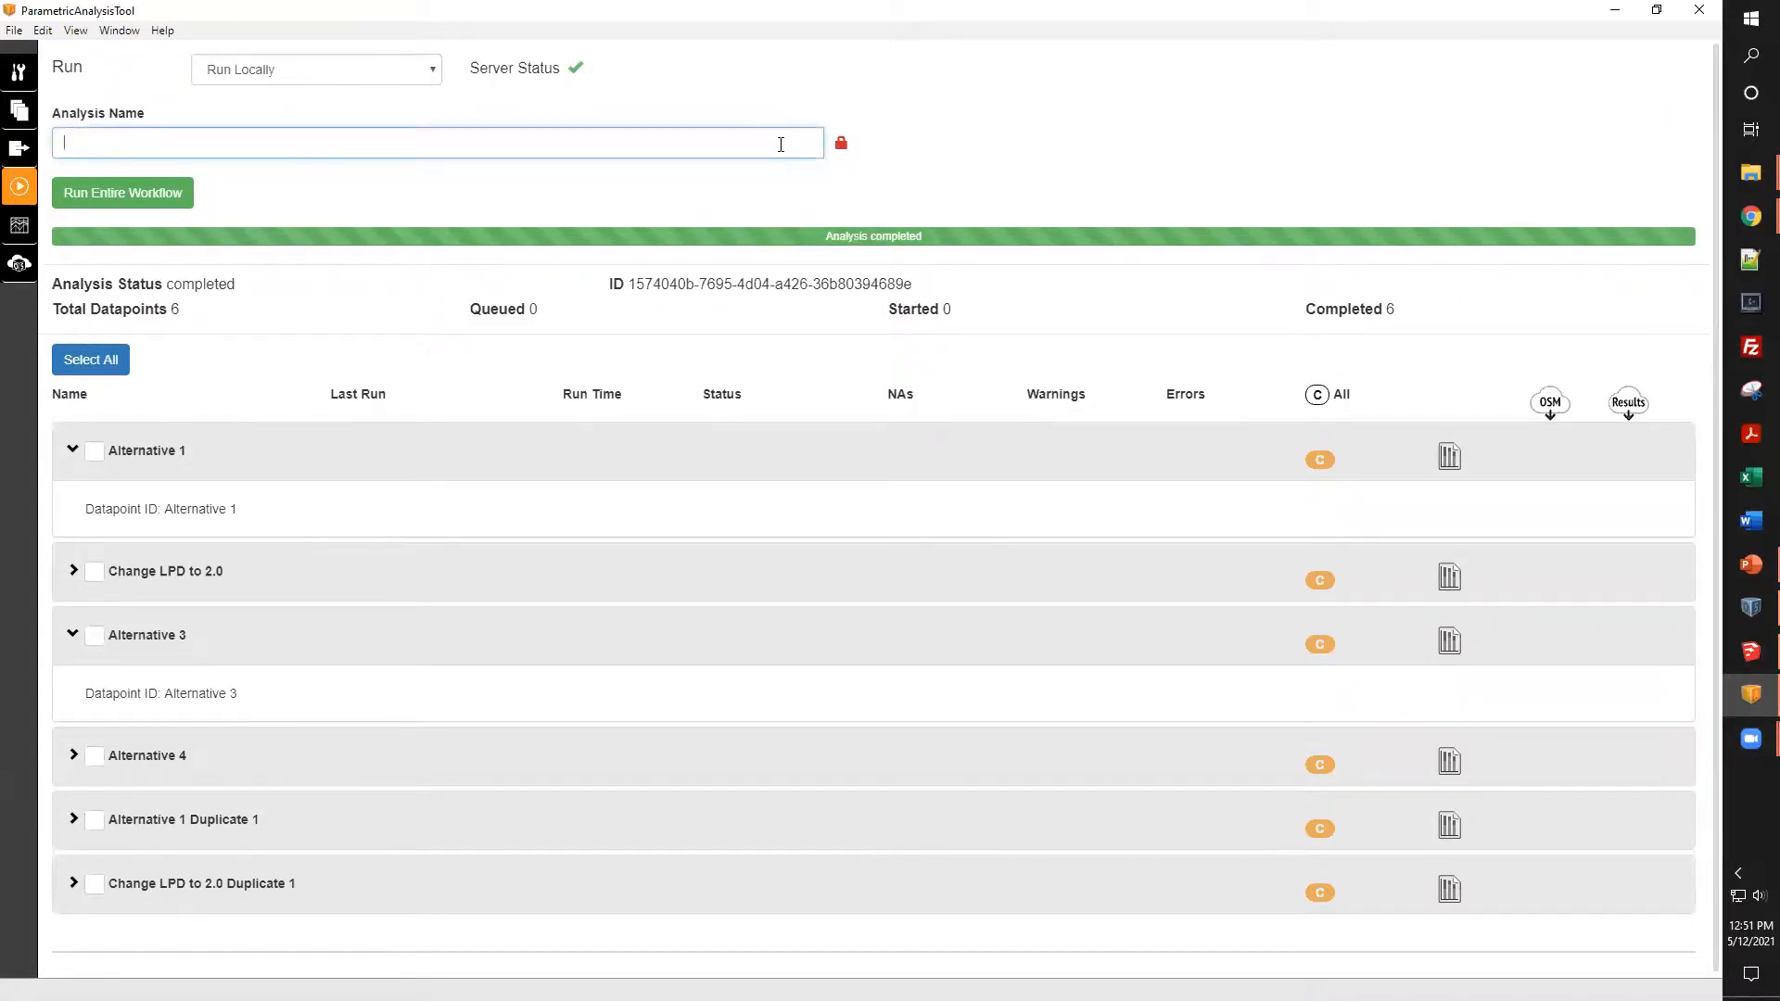
pyautogui.write('LL DEMO')
pyautogui.click(840, 145)
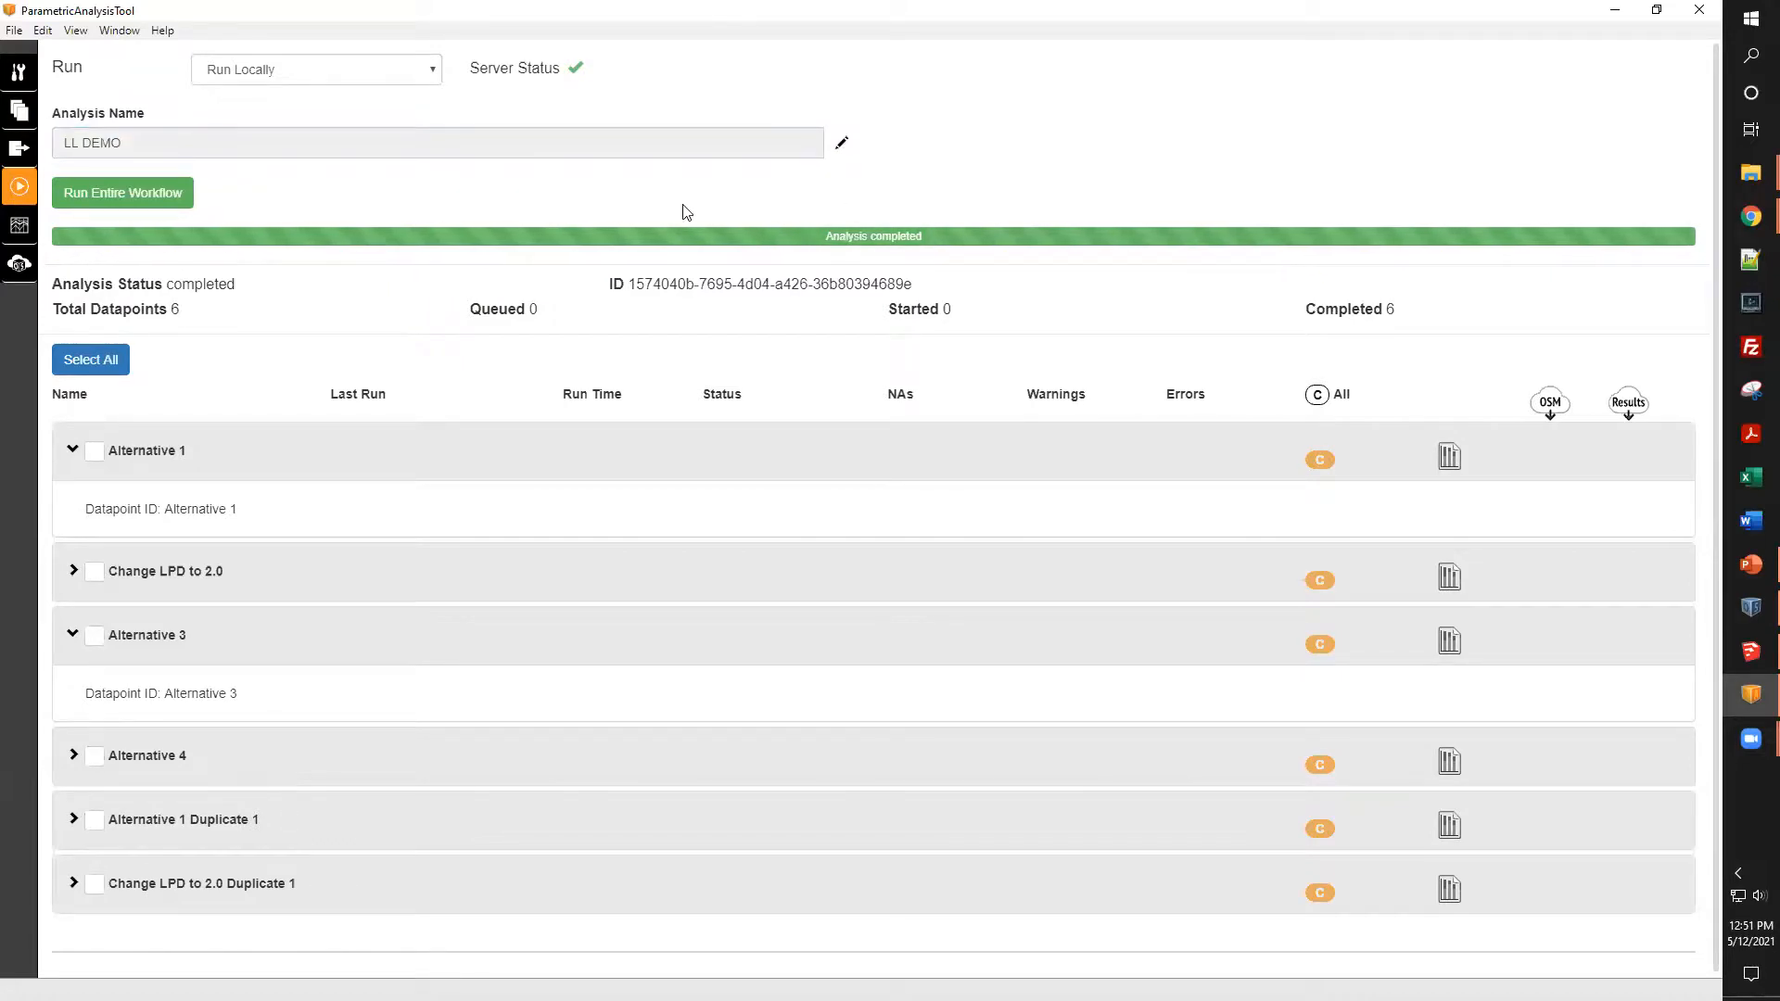
pyautogui.click(123, 195)
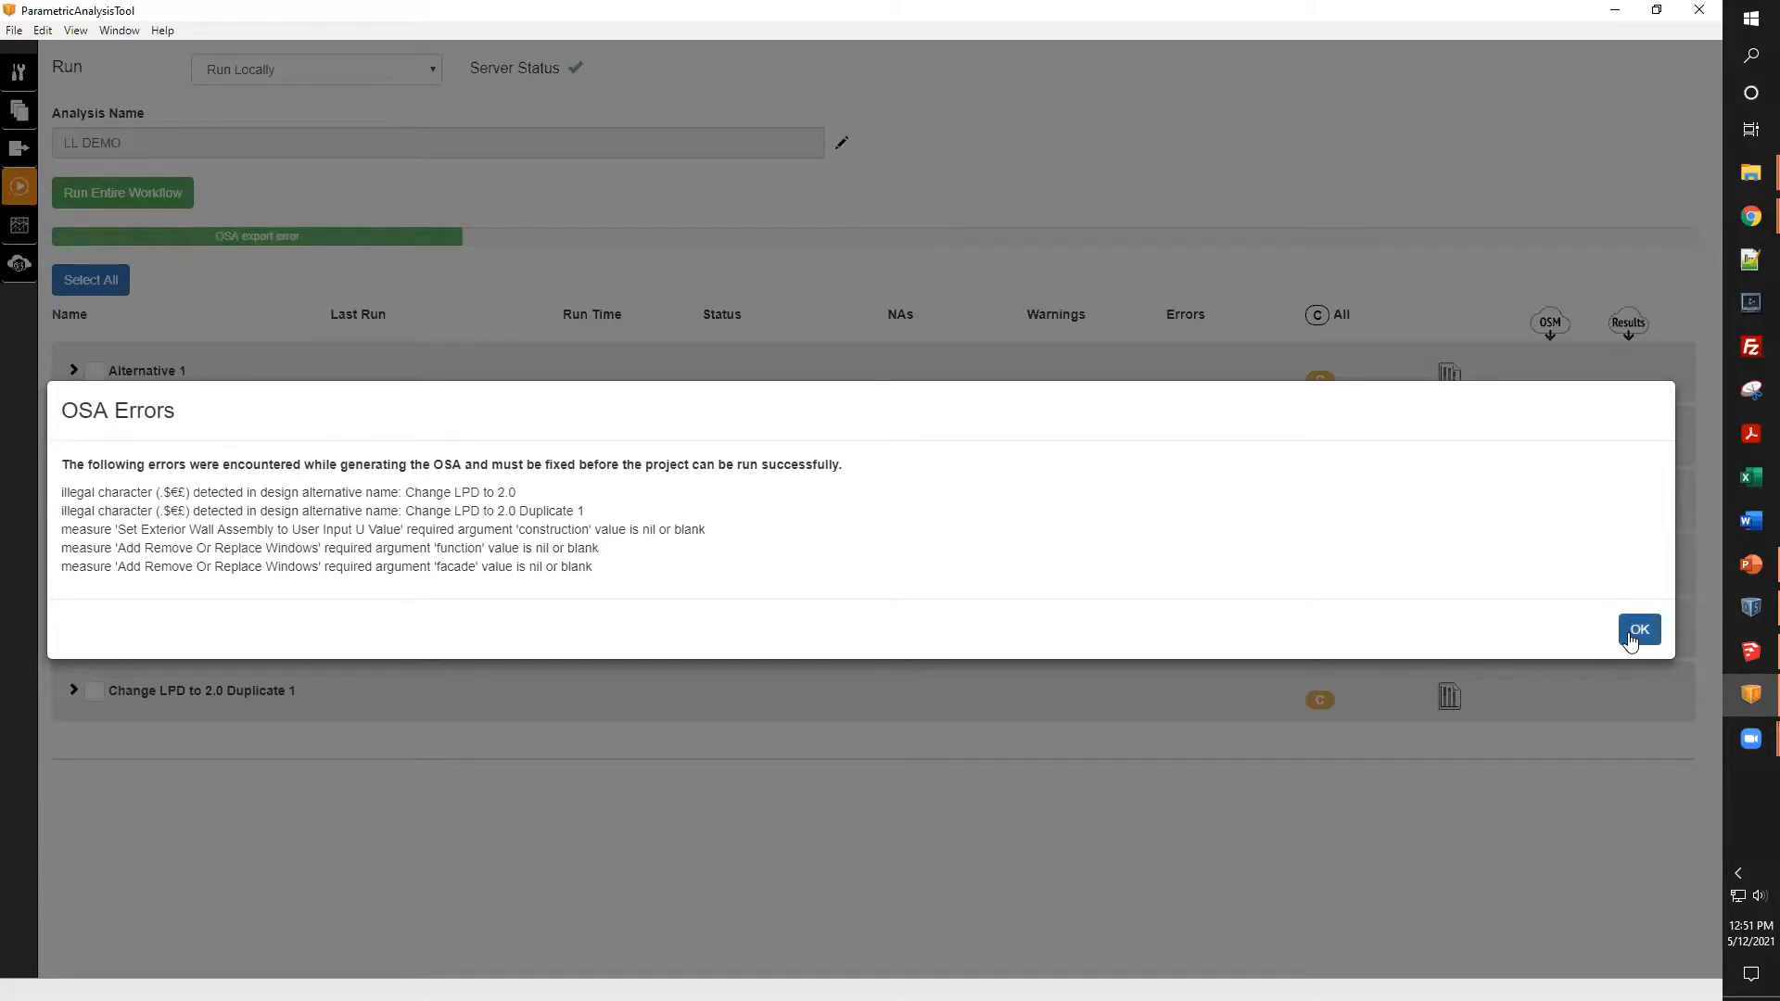
pyautogui.click(1638, 631)
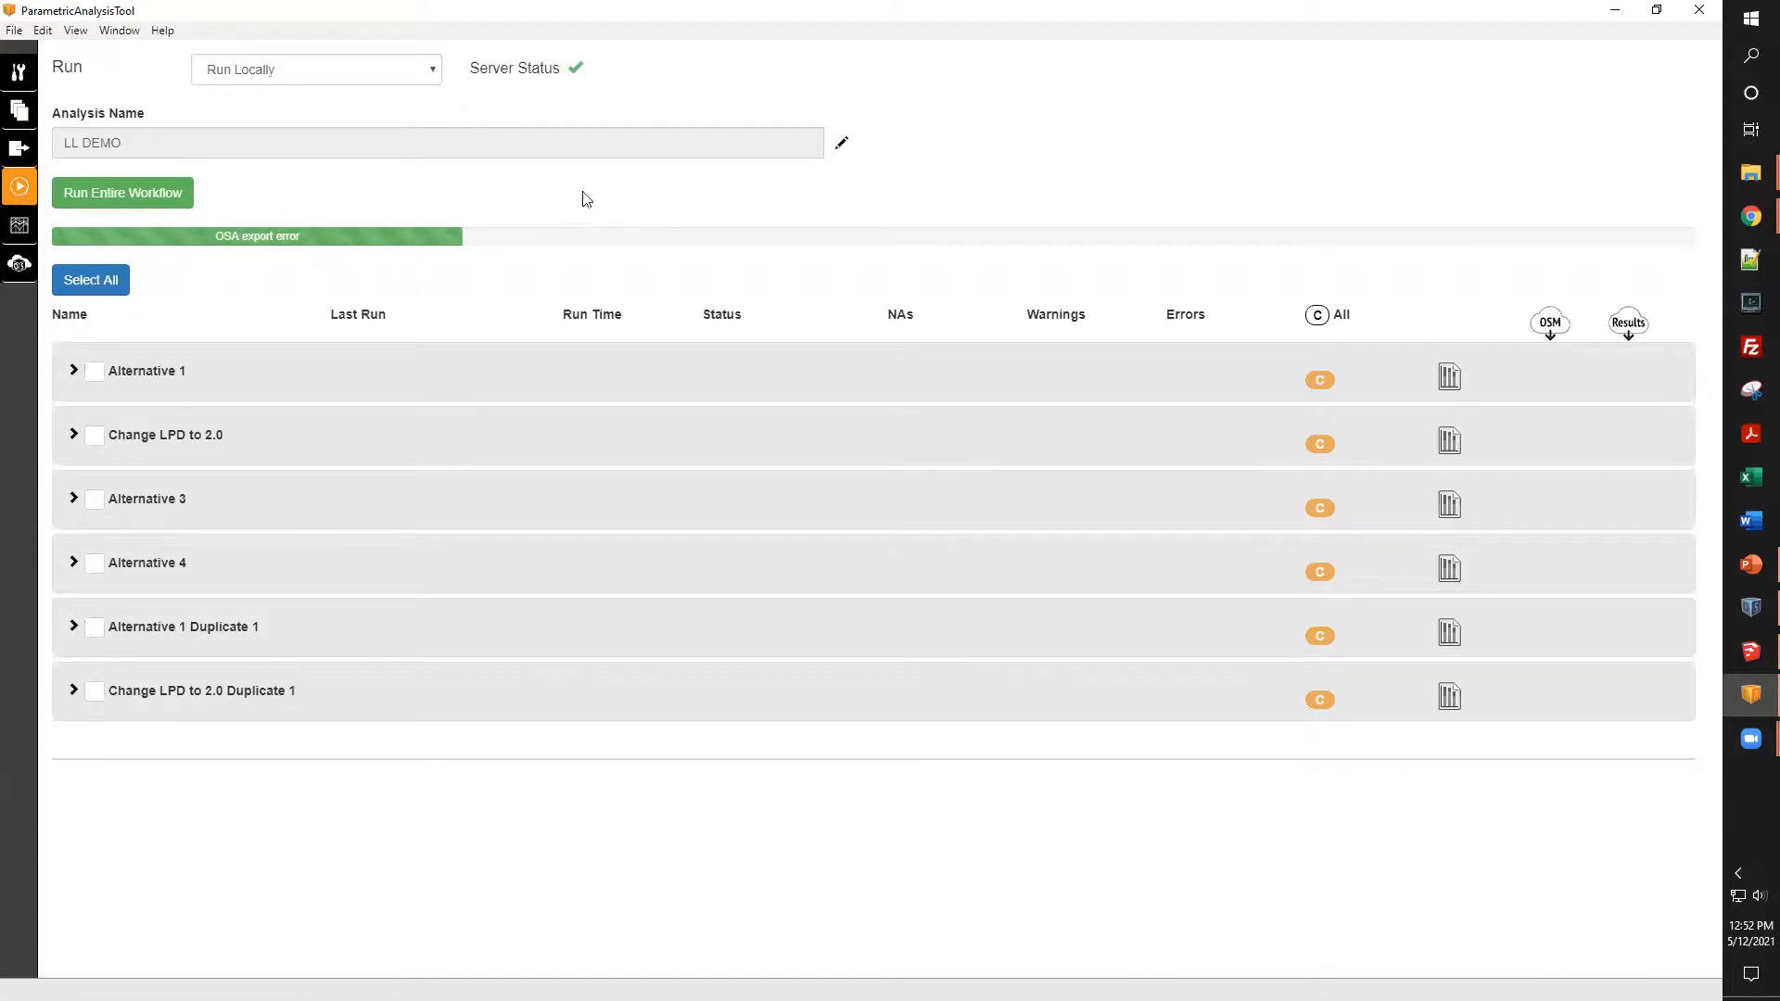
# - Switch to PowerPoint, view slide 53 with the example of a completed run, and return to ParametricAnalysisTool
pyautogui.click(1752, 561)
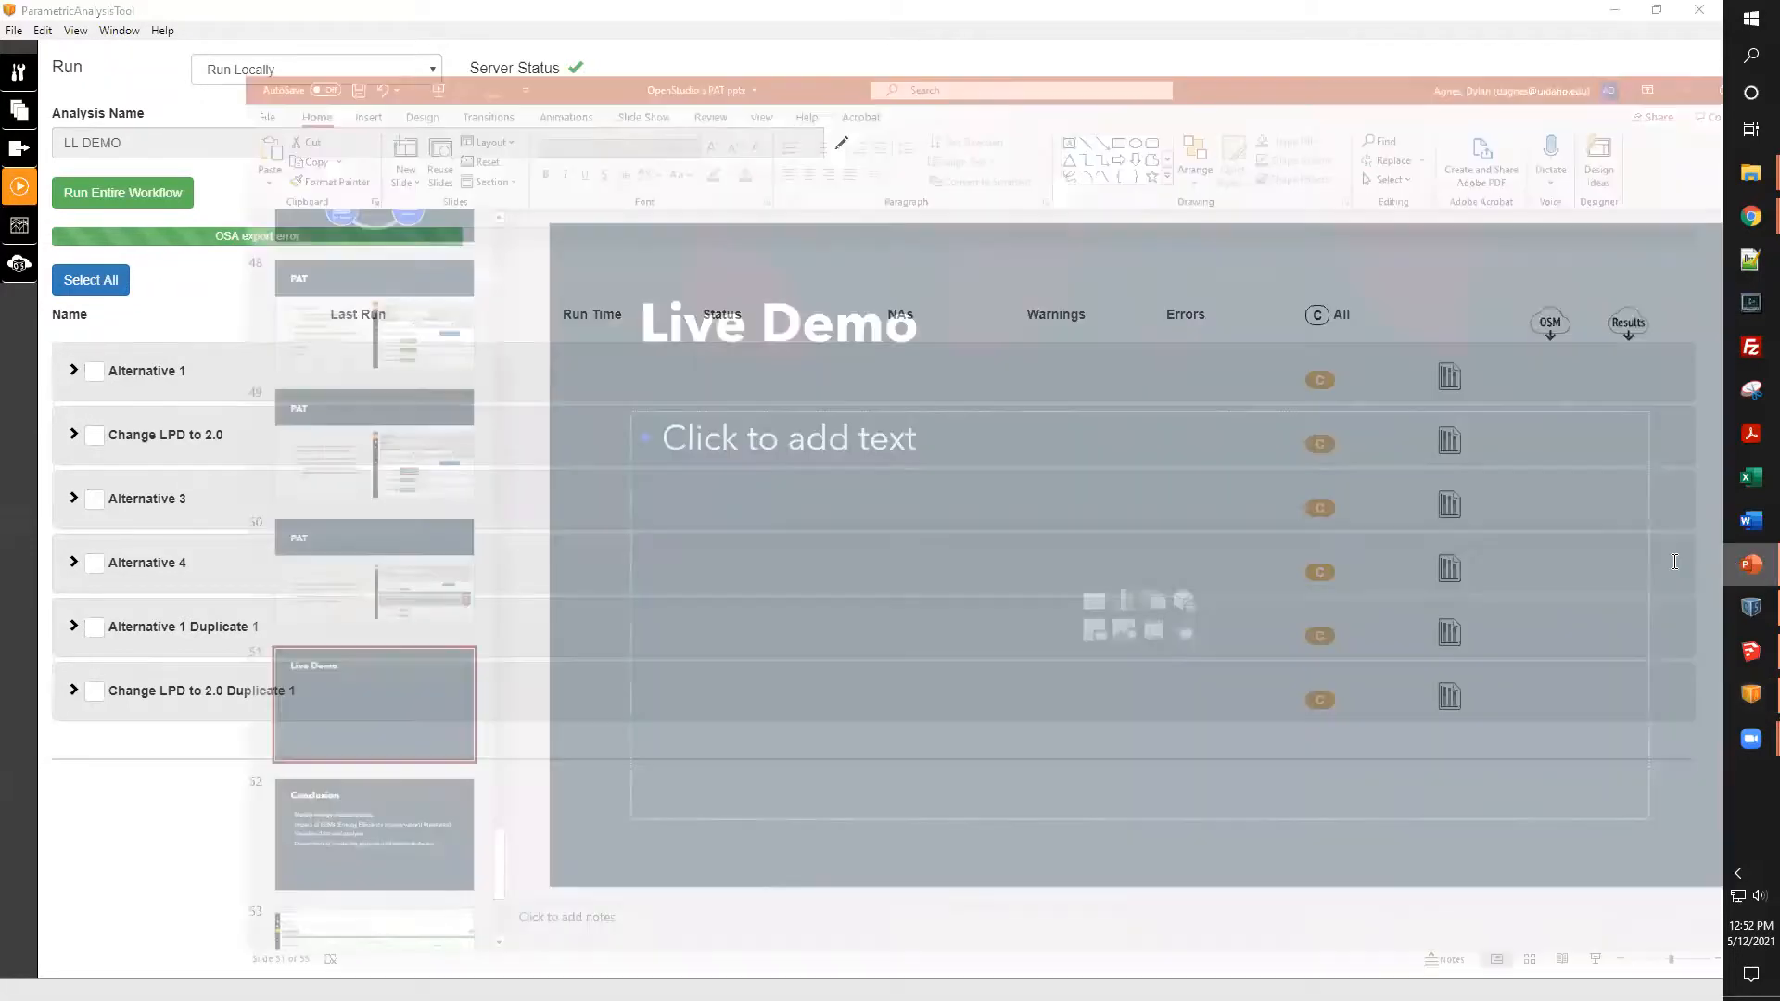
pyautogui.scroll(-2, 115, 647)
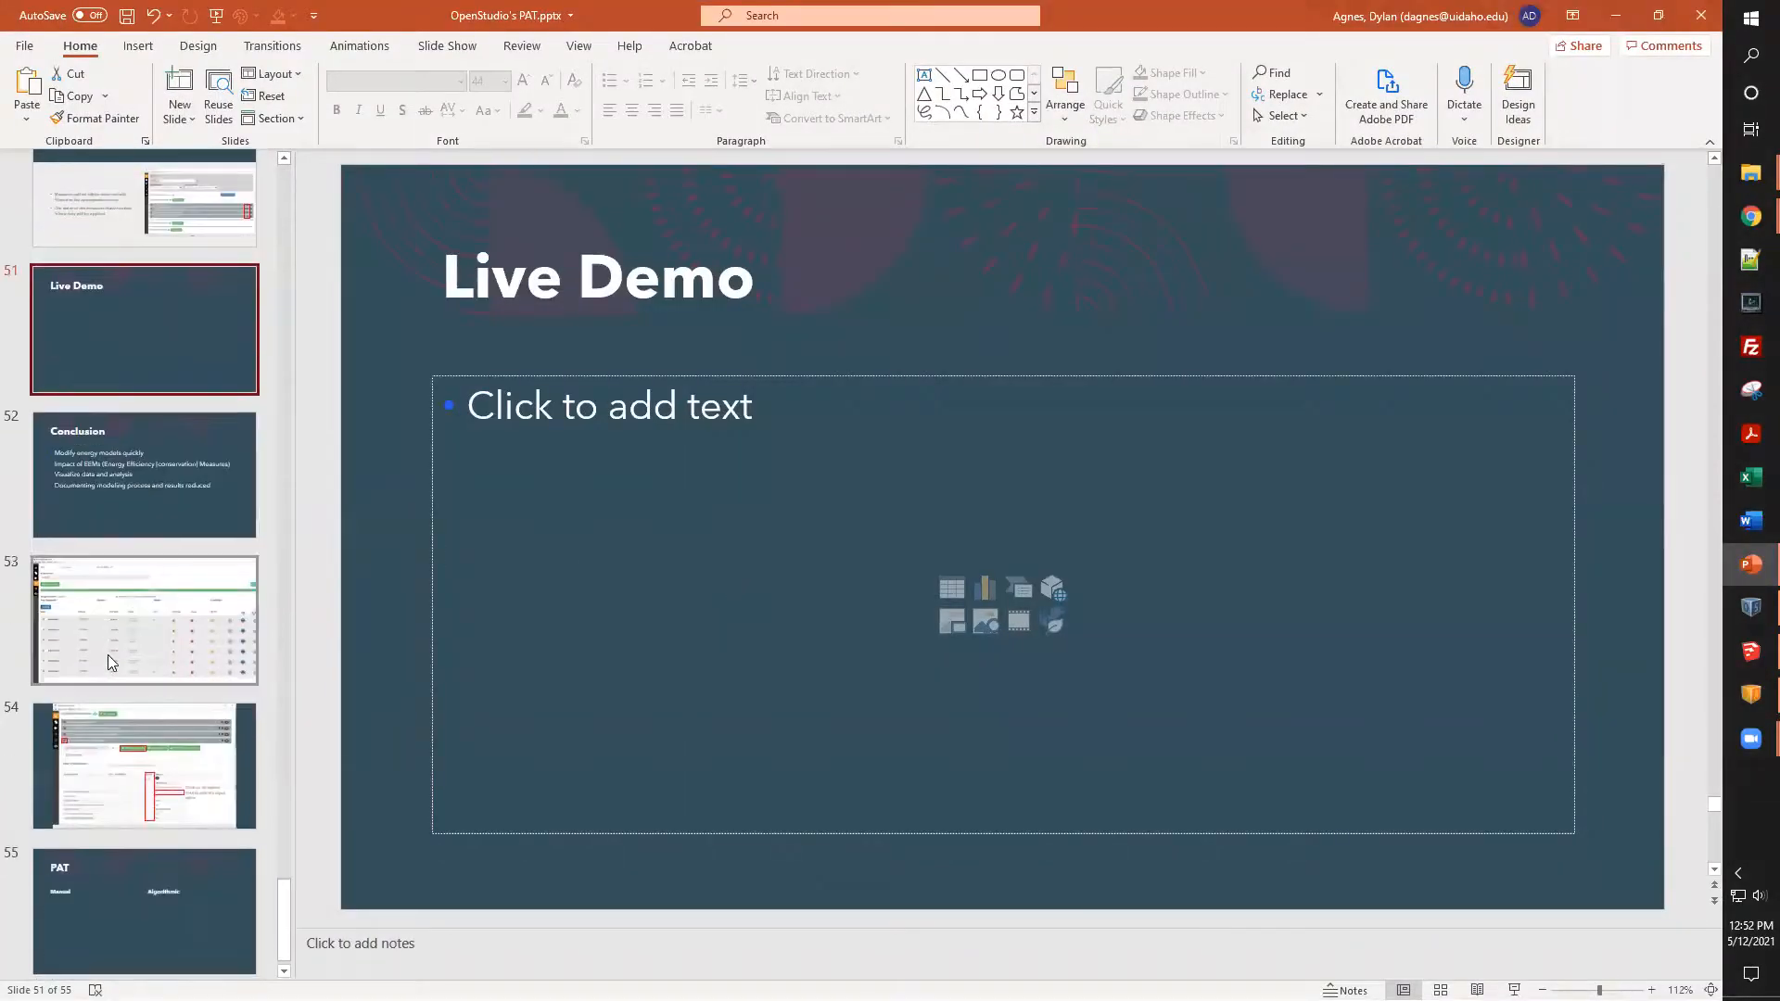
pyautogui.click(110, 642)
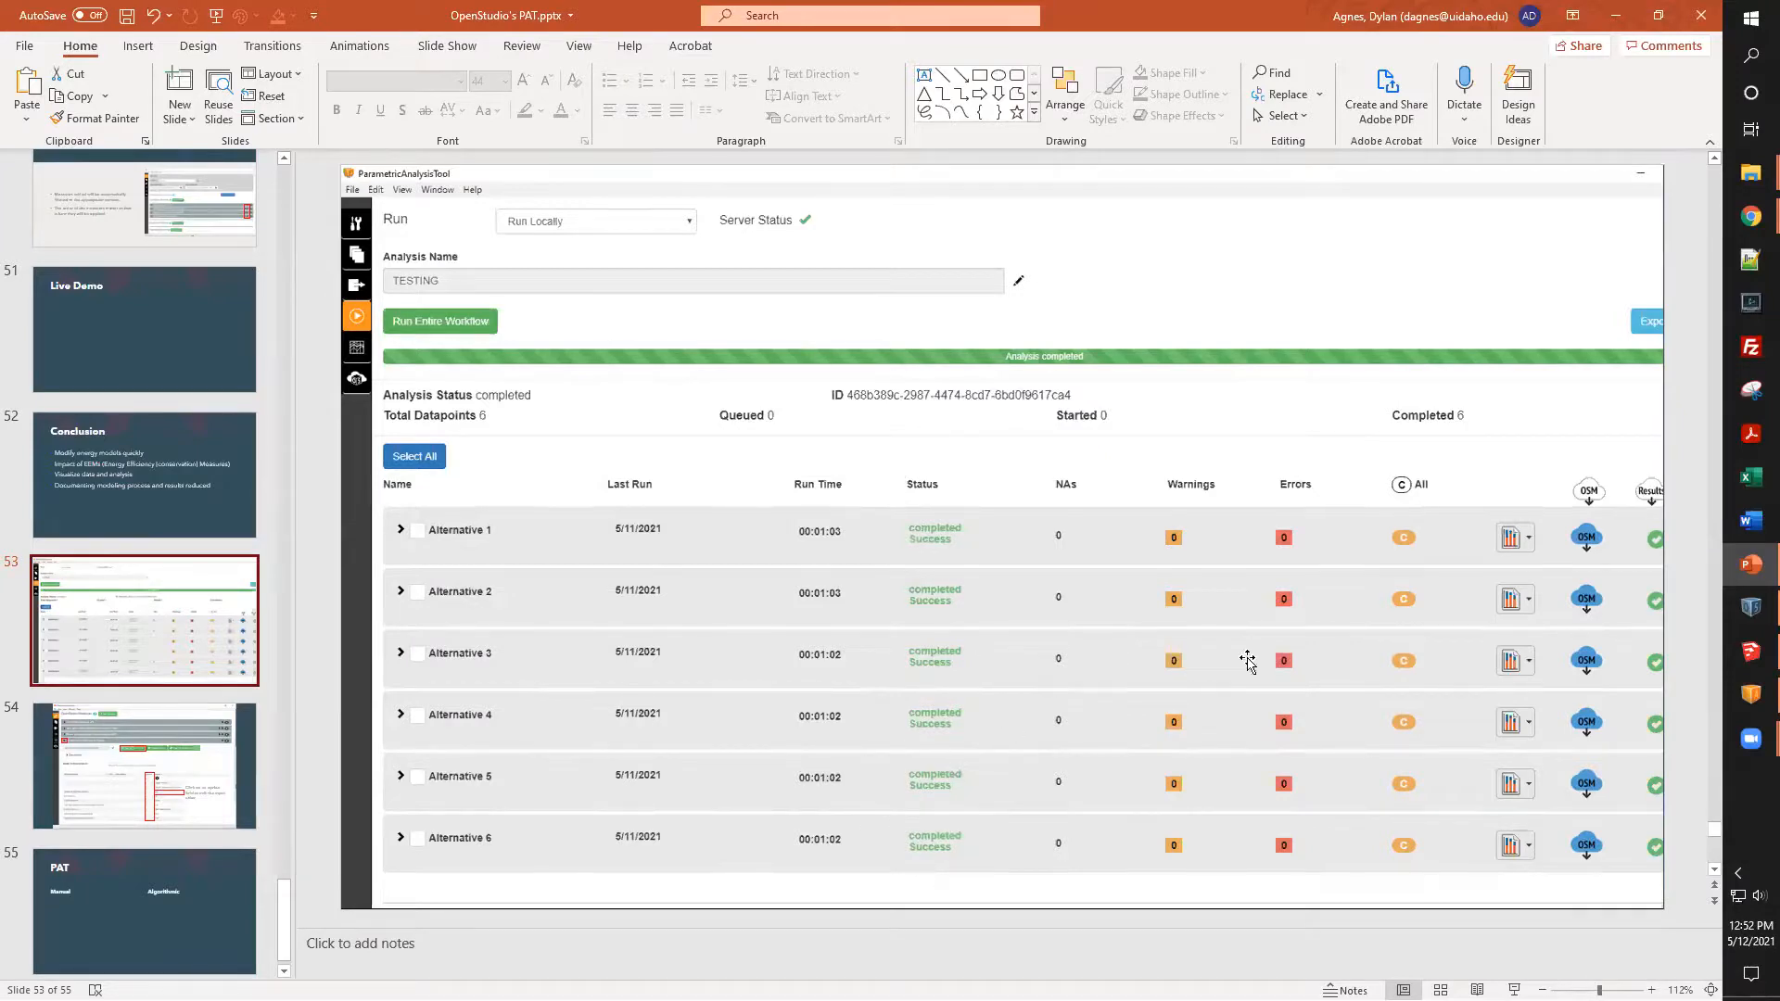
pyautogui.click(1614, 13)
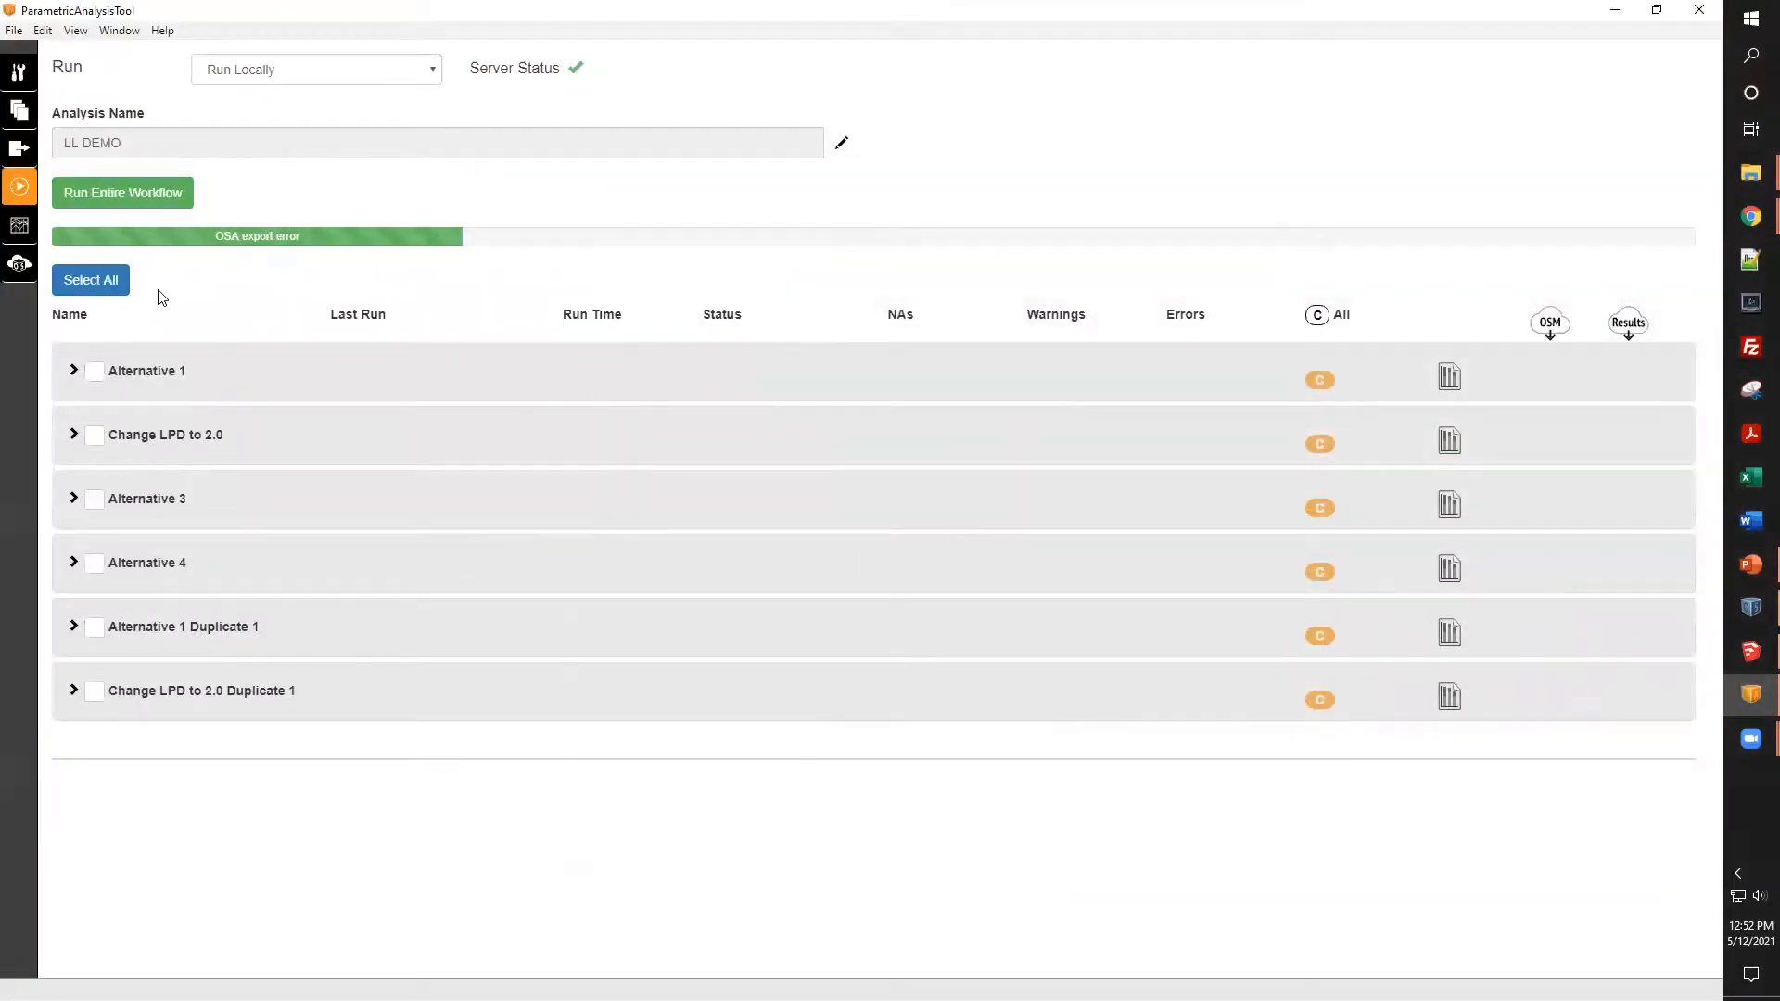
# - Delete the Set Exterior Wall Assembly to User Input U Value and Add Remove Or Replace Windows measures from the project
pyautogui.click(15, 120)
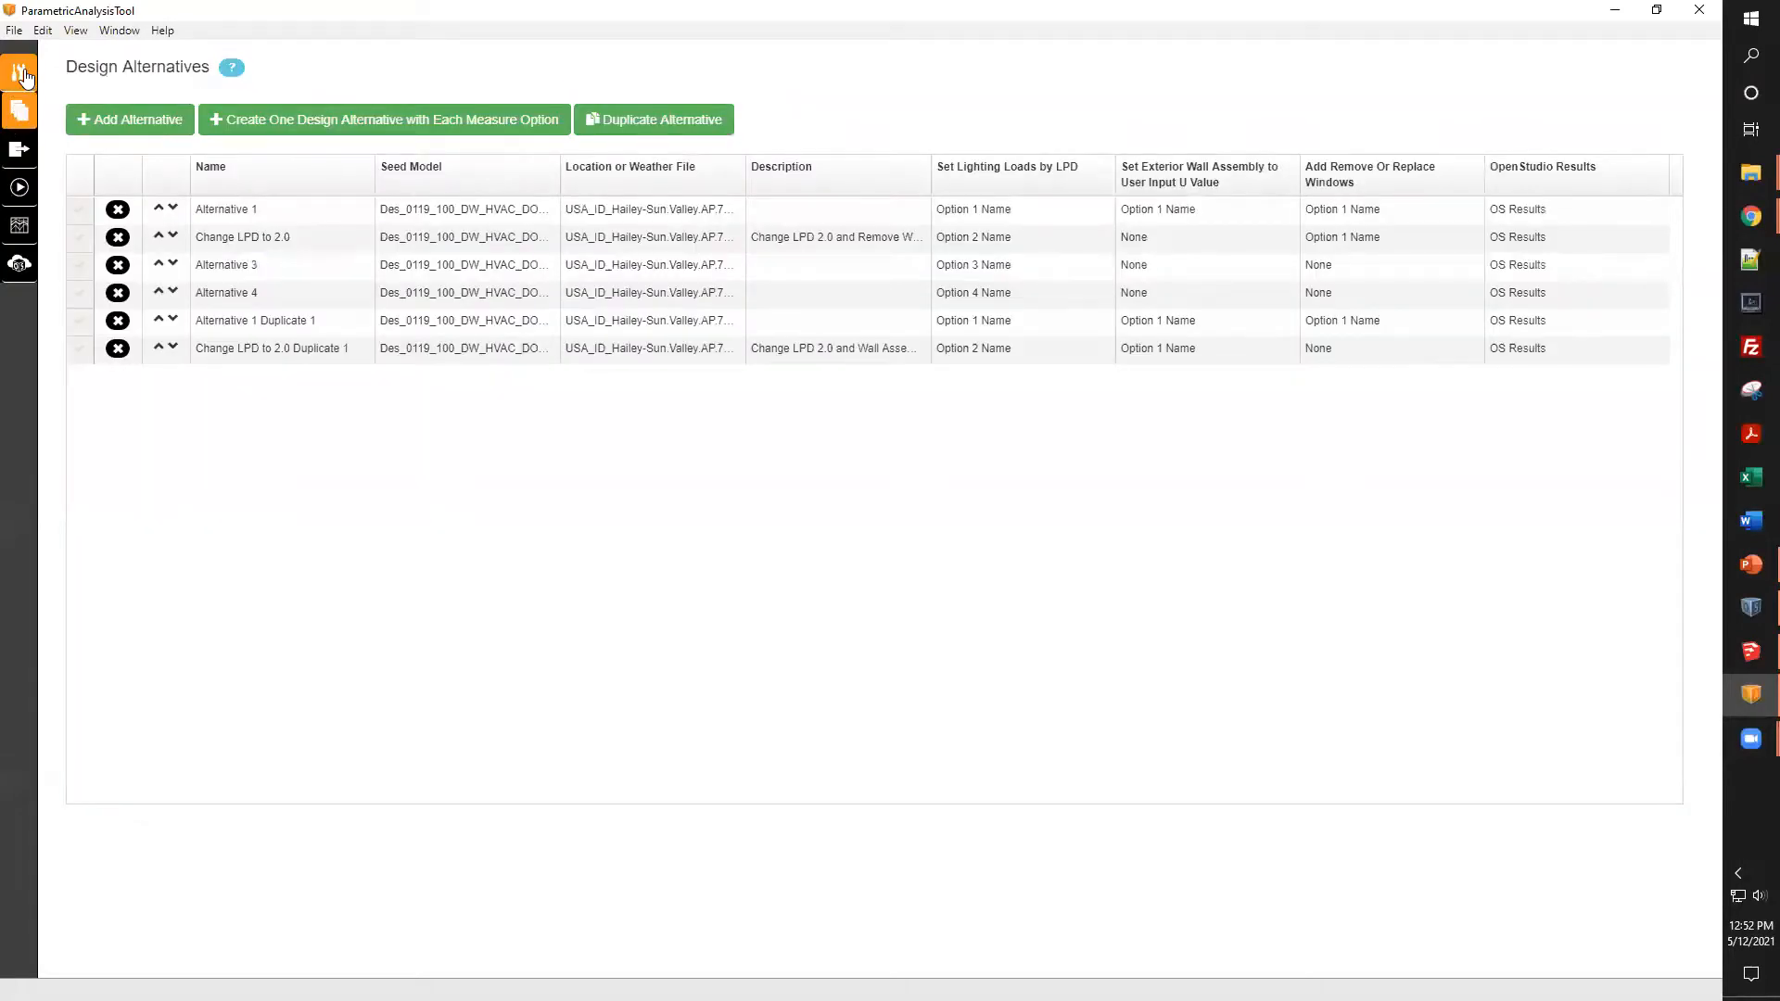
pyautogui.click(20, 74)
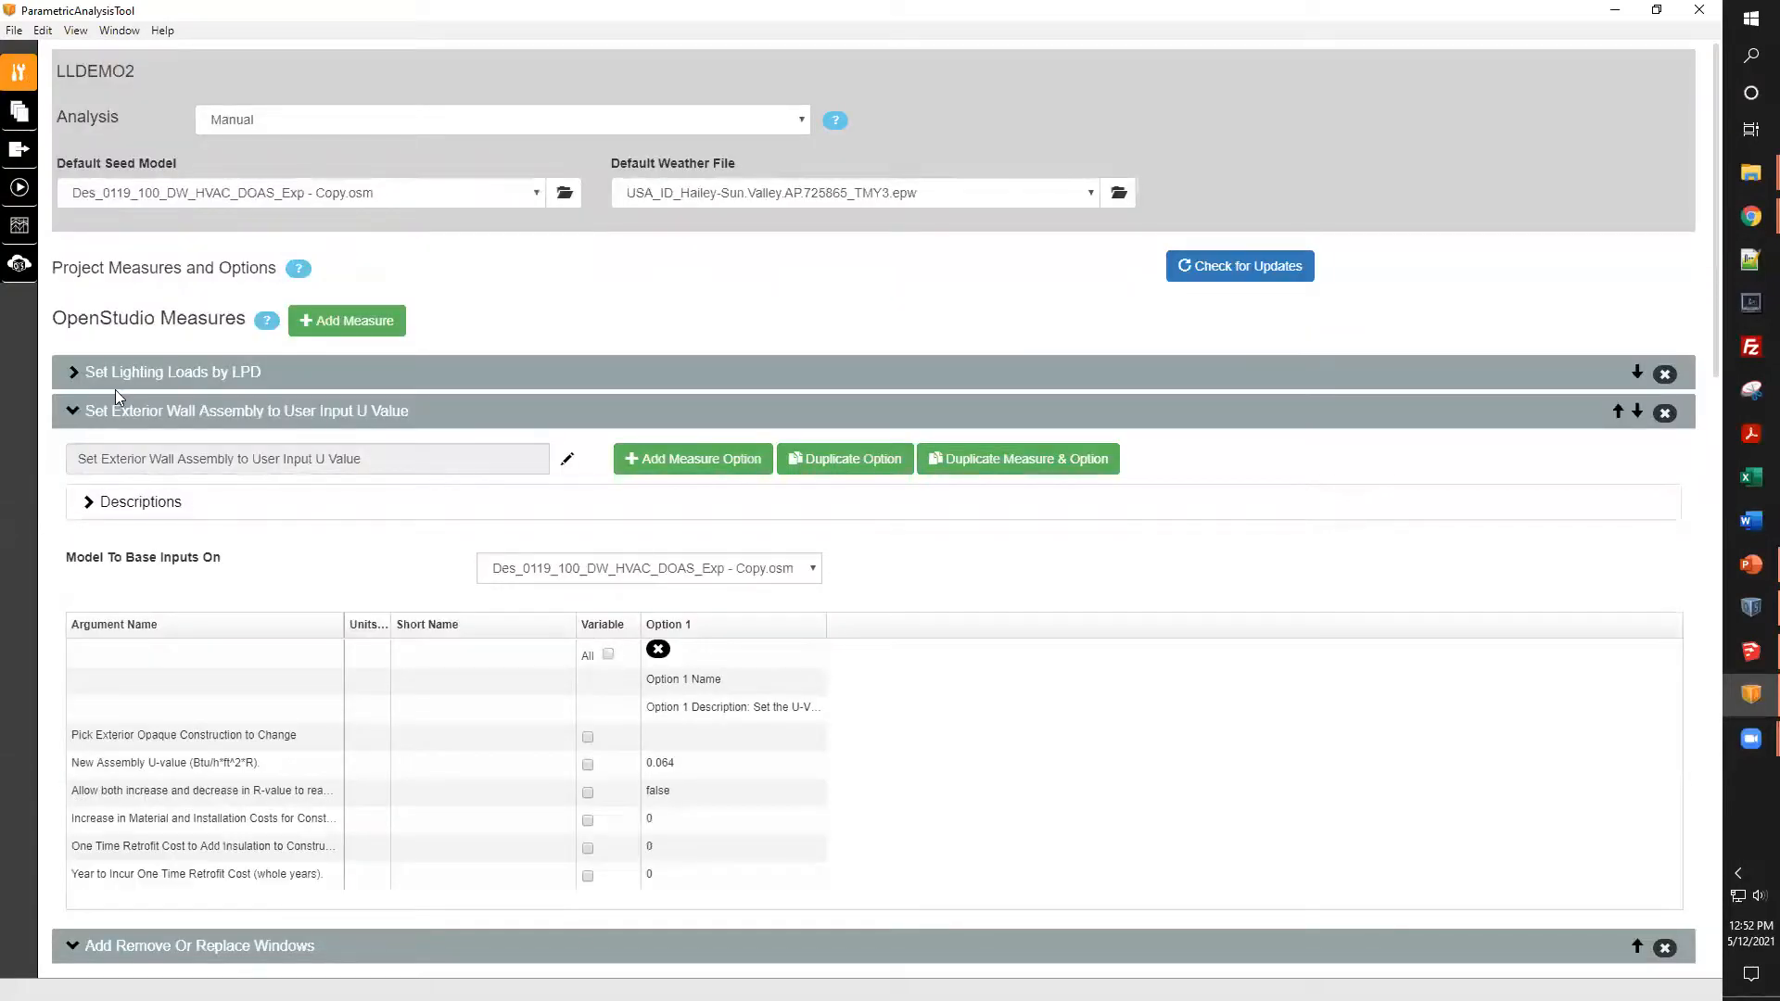
pyautogui.click(1665, 412)
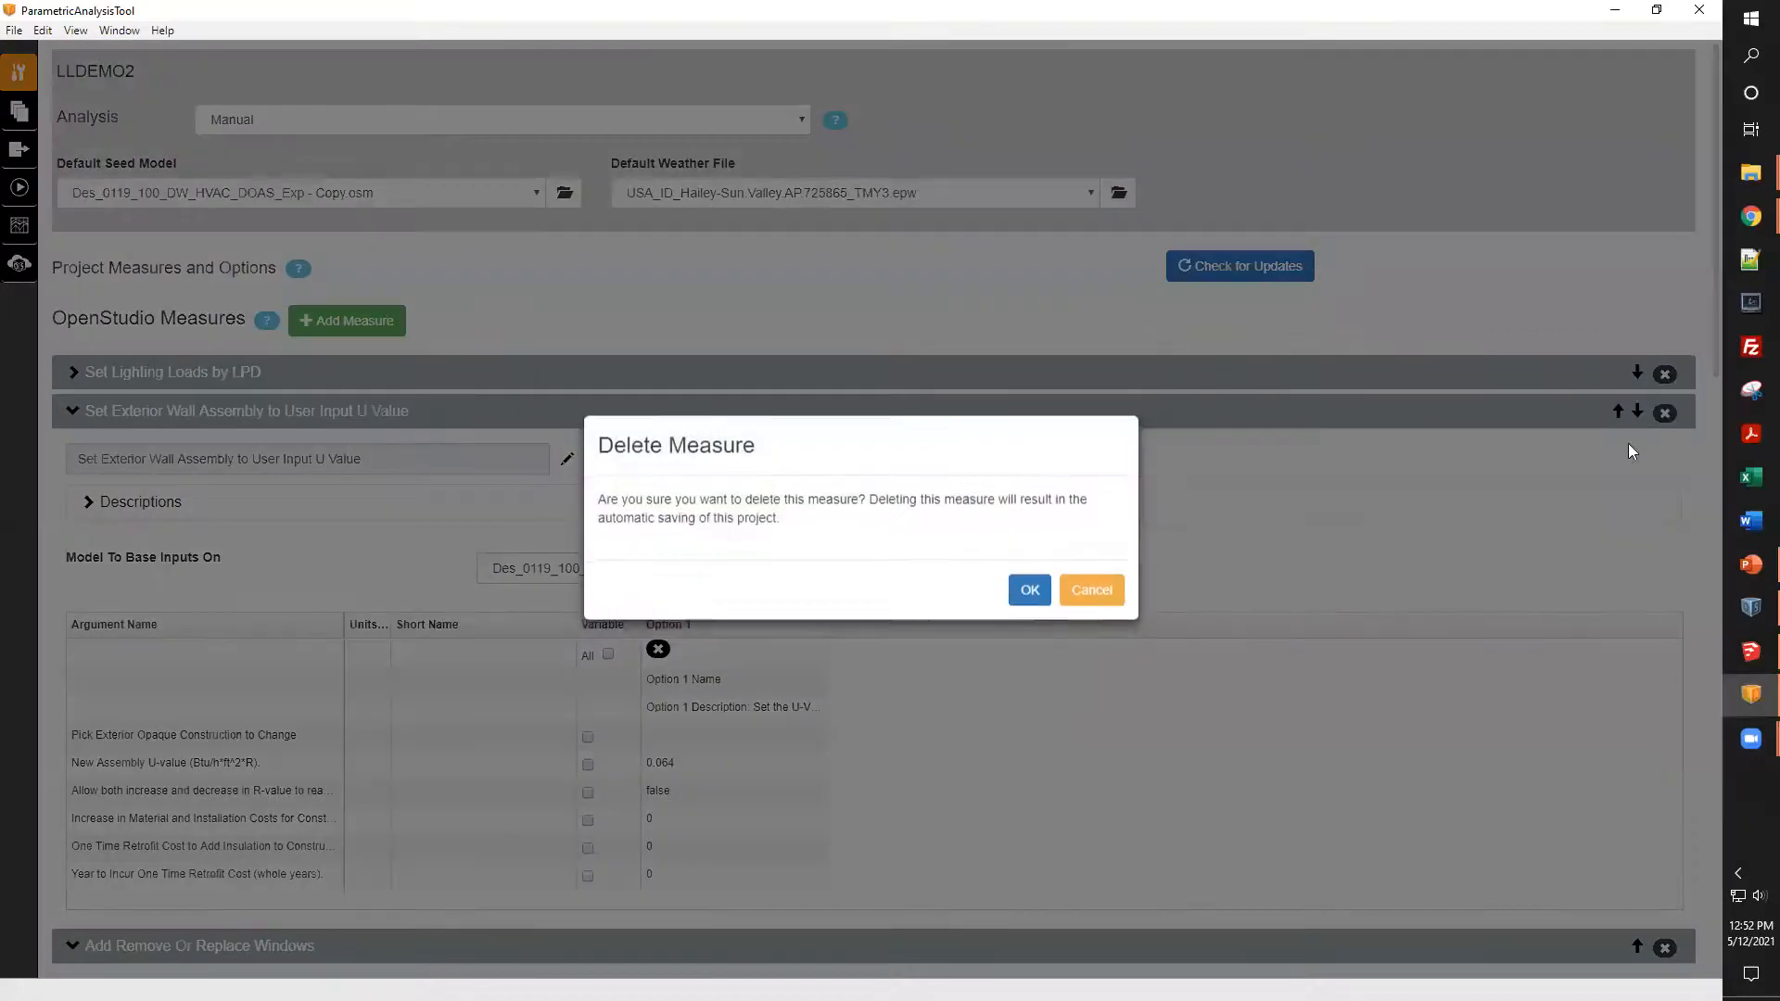
pyautogui.click(1030, 600)
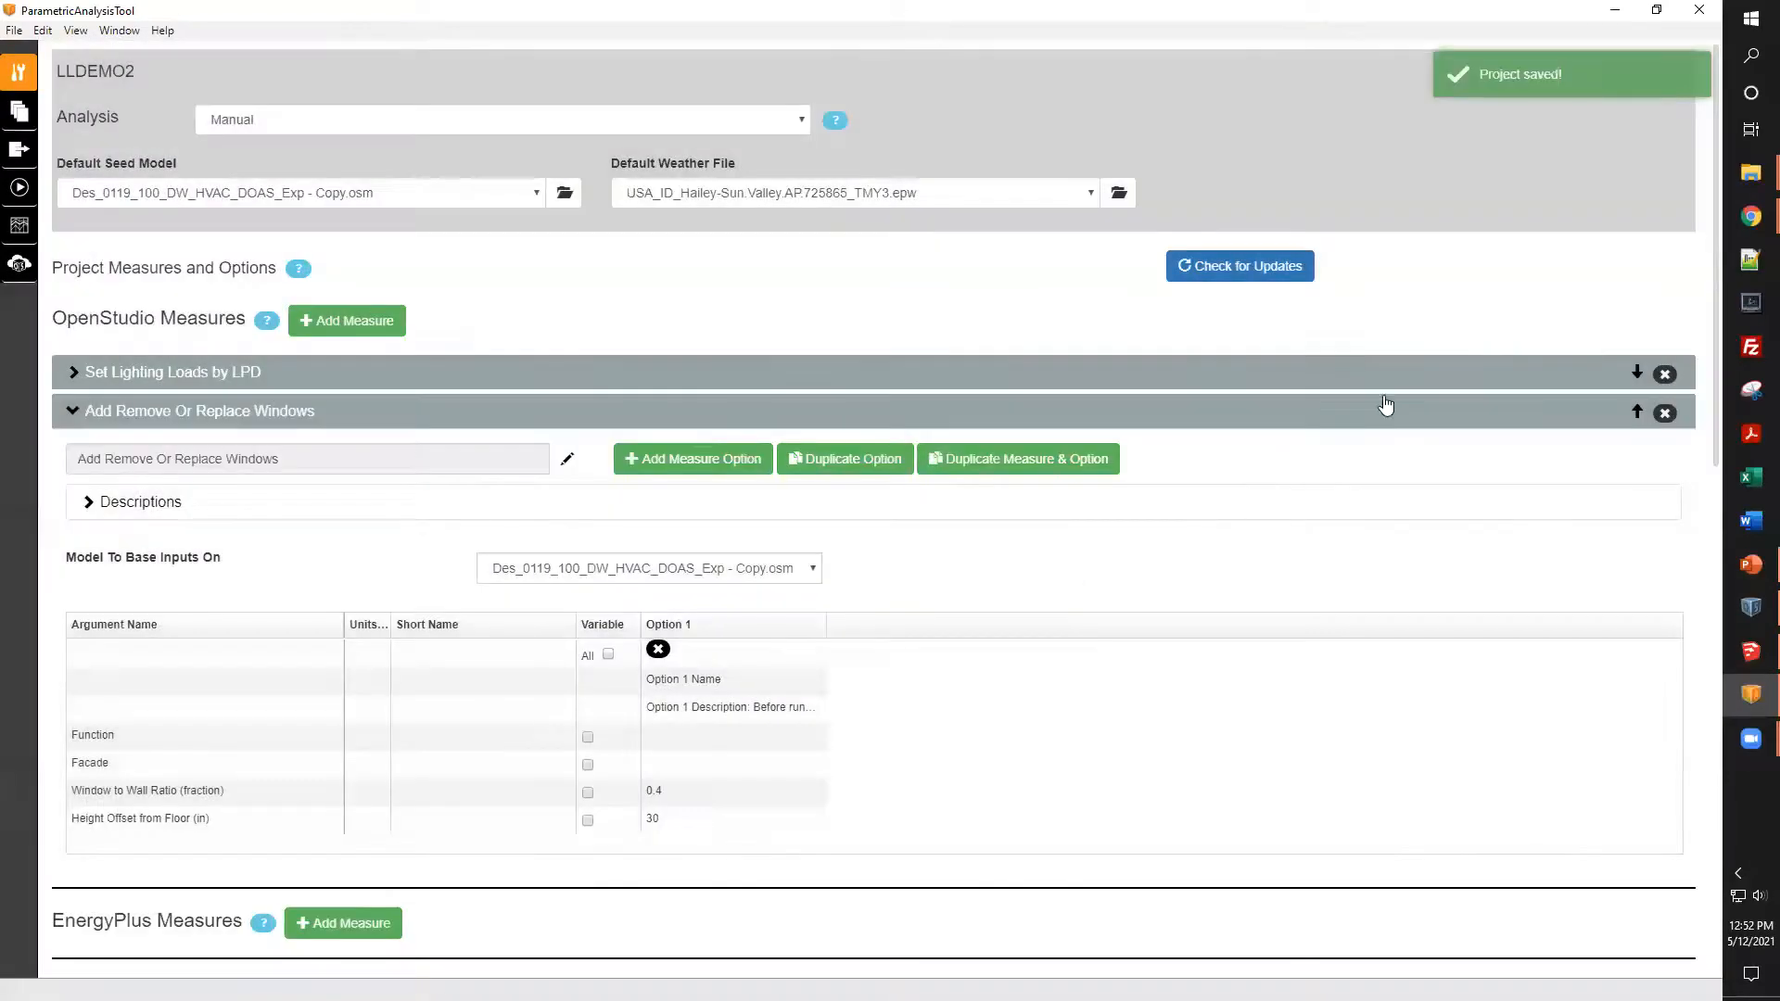
pyautogui.click(1665, 413)
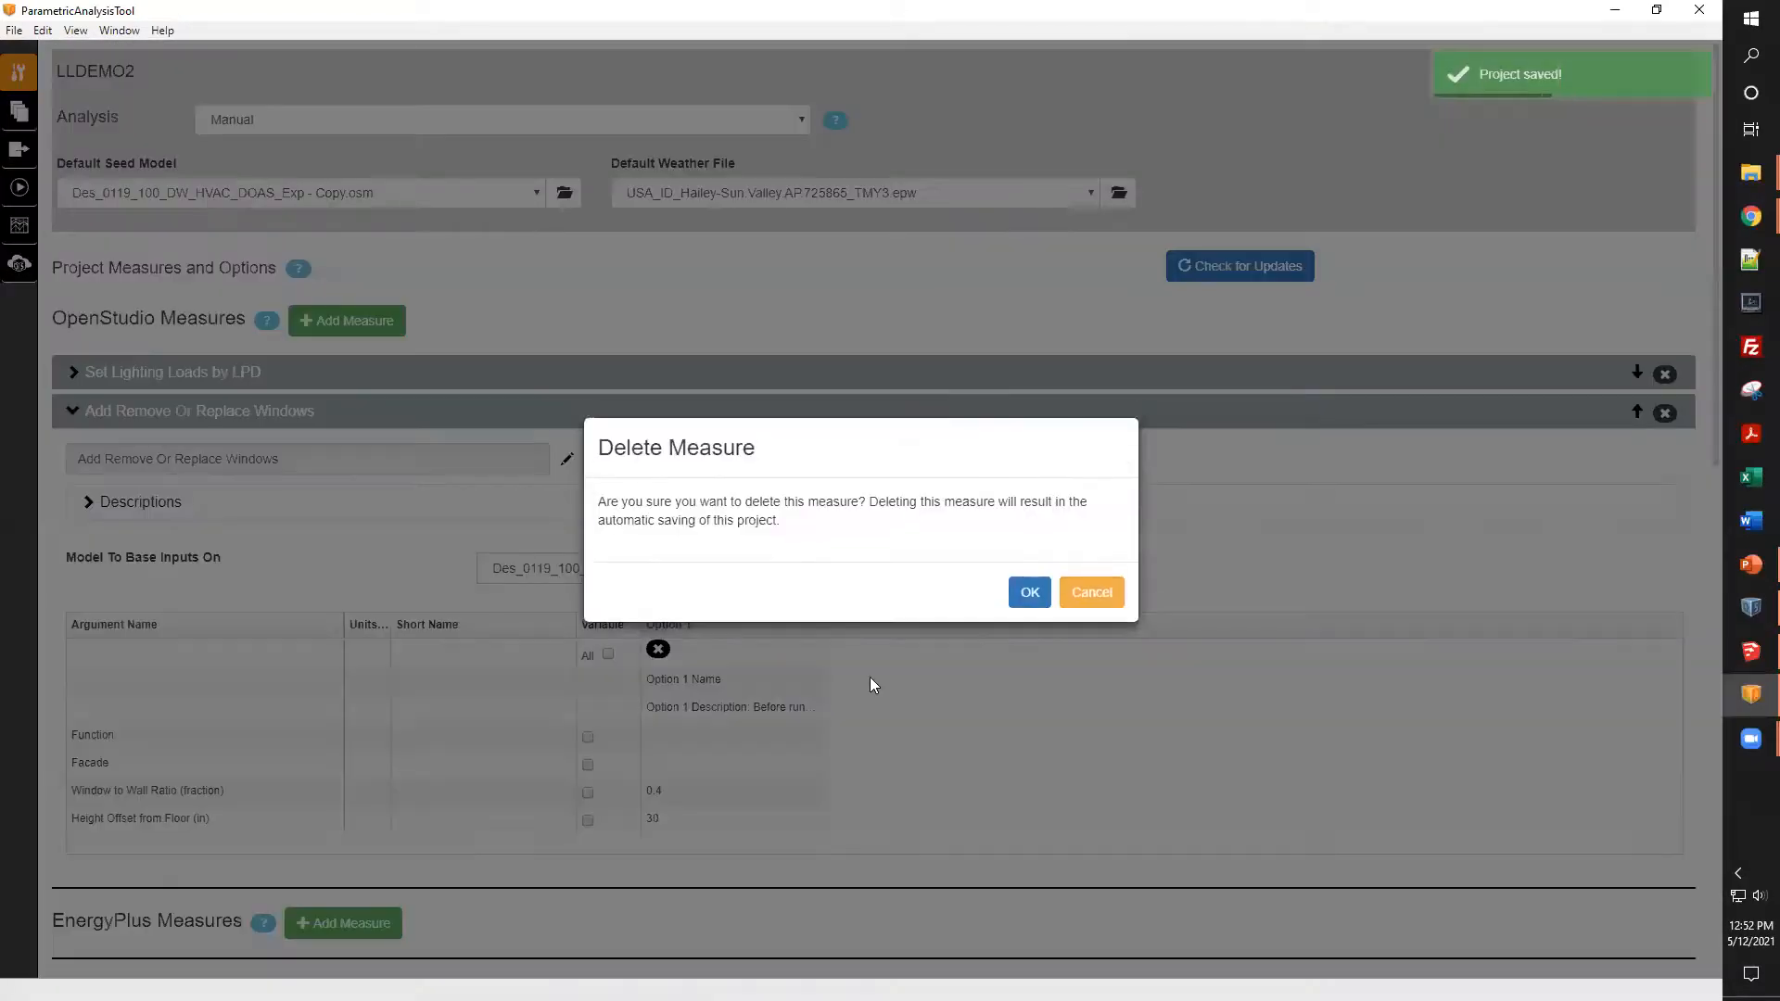
pyautogui.click(1038, 596)
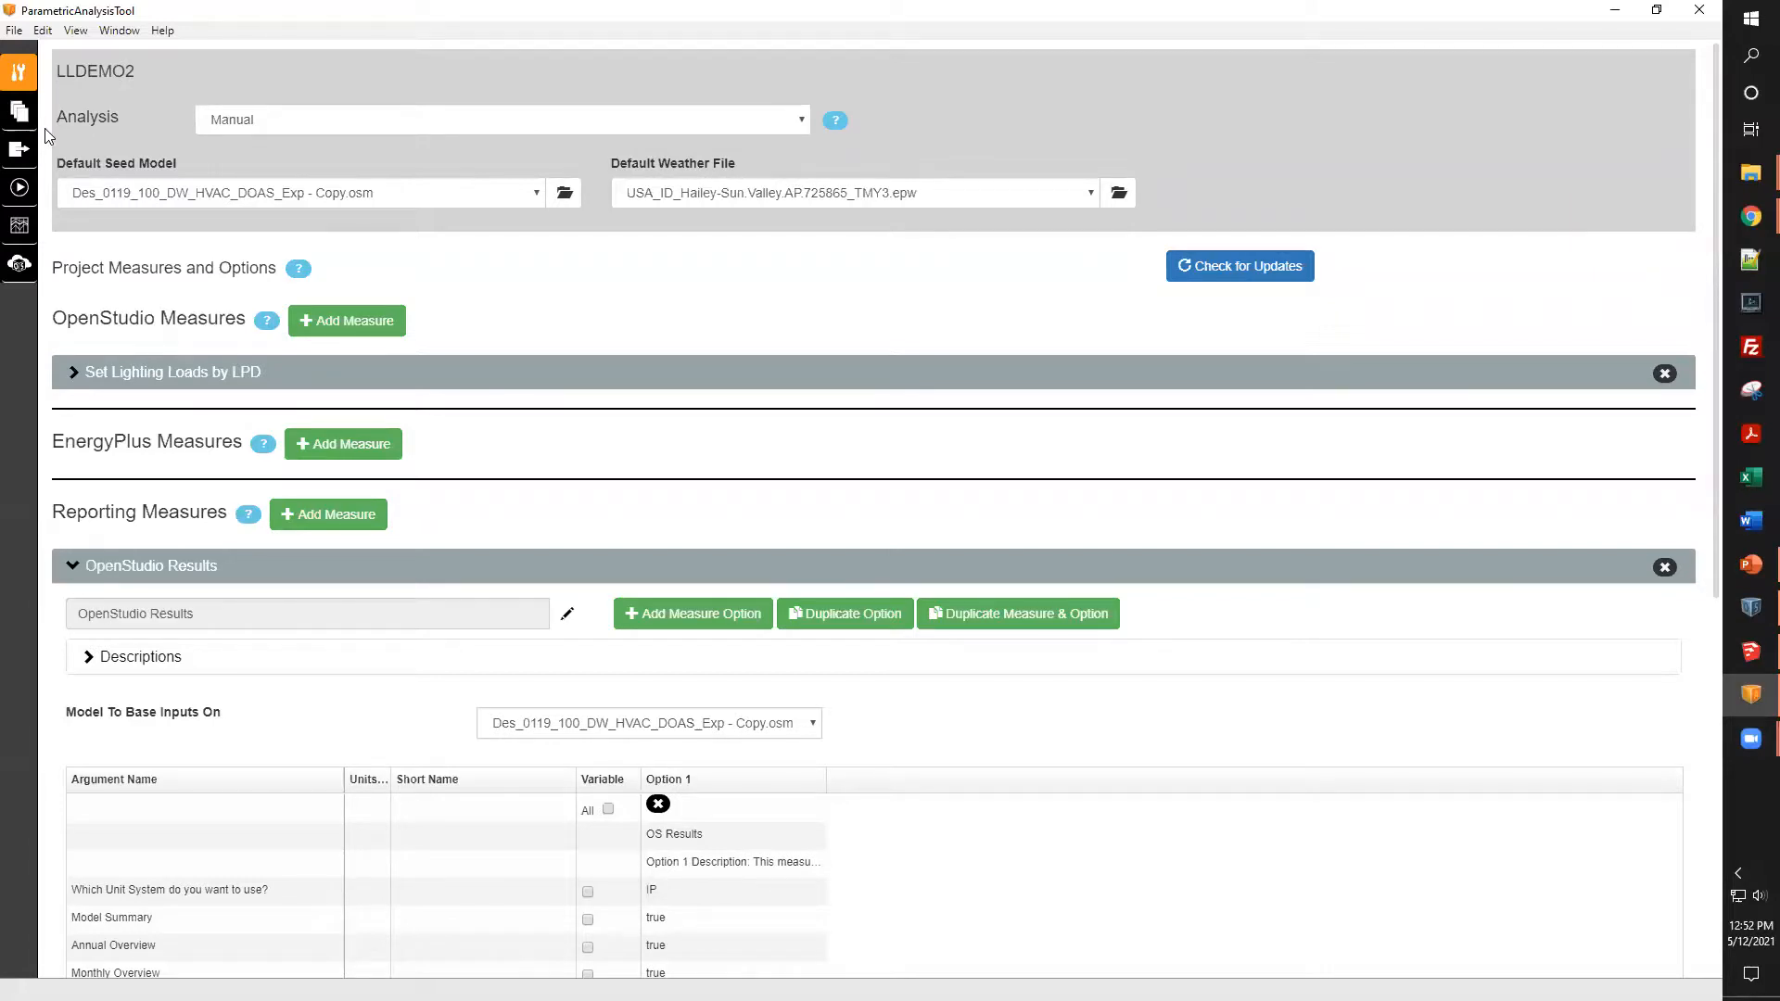
# - Delete all six existing design alternatives from the project
pyautogui.click(21, 111)
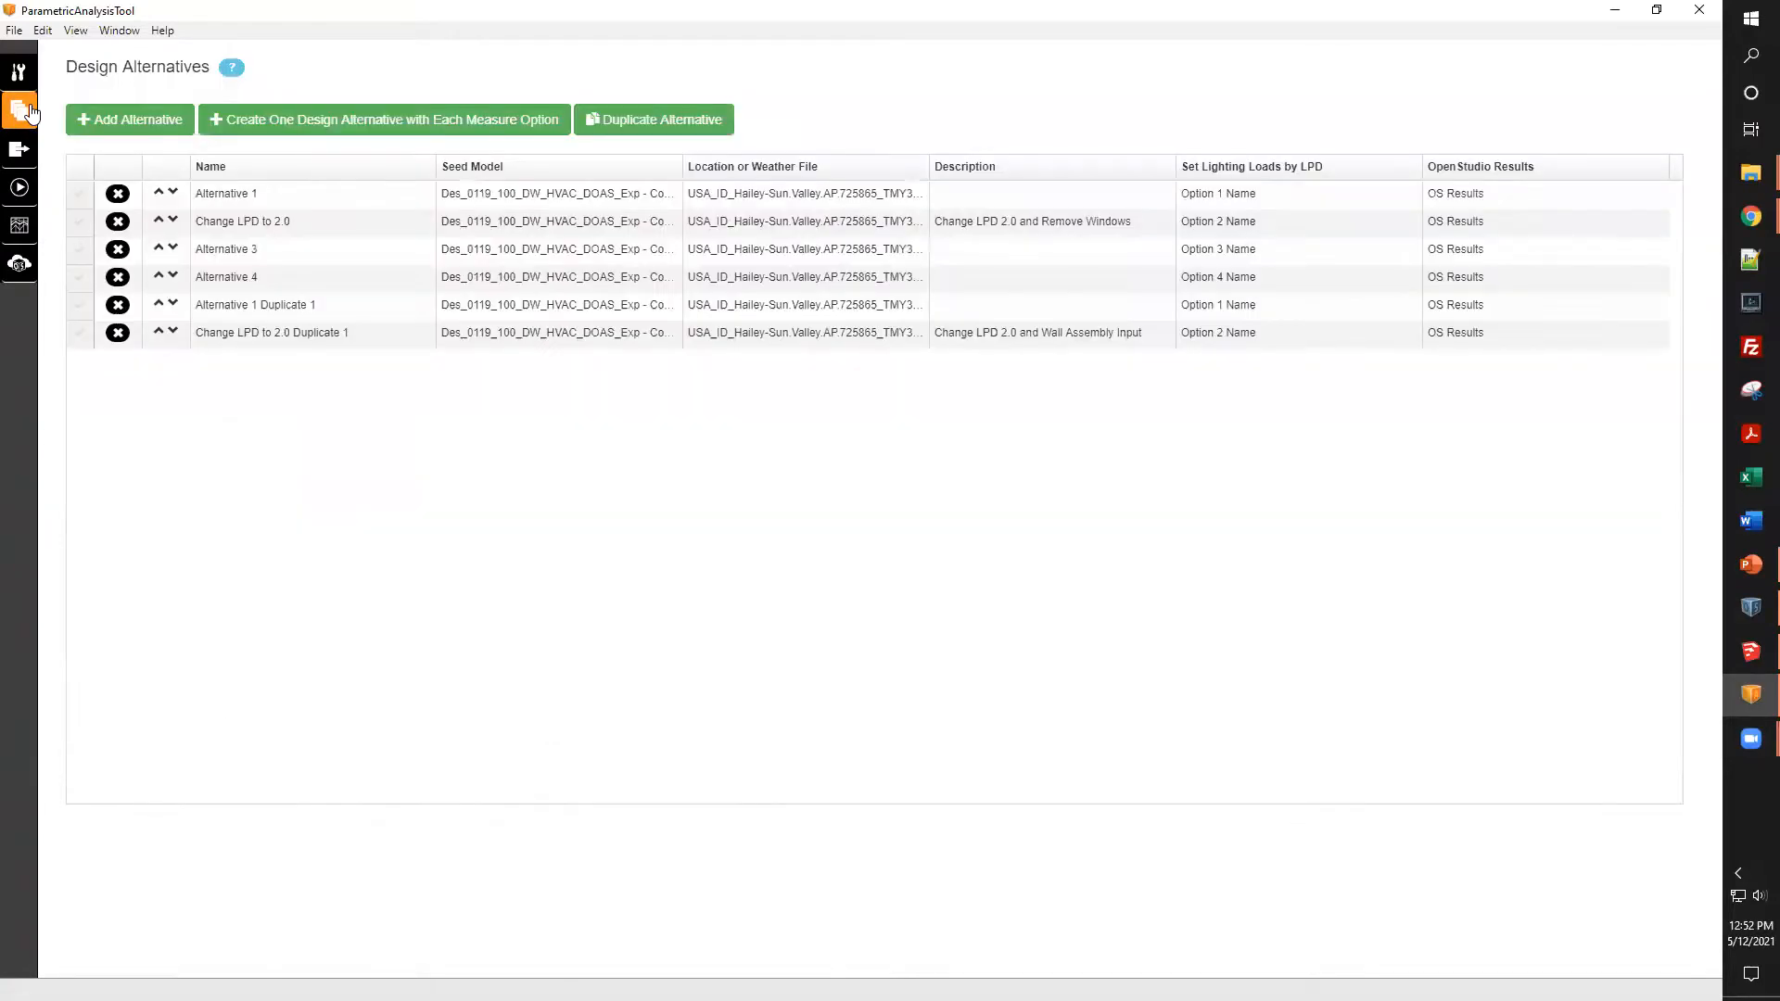
pyautogui.click(118, 332)
pyautogui.click(117, 305)
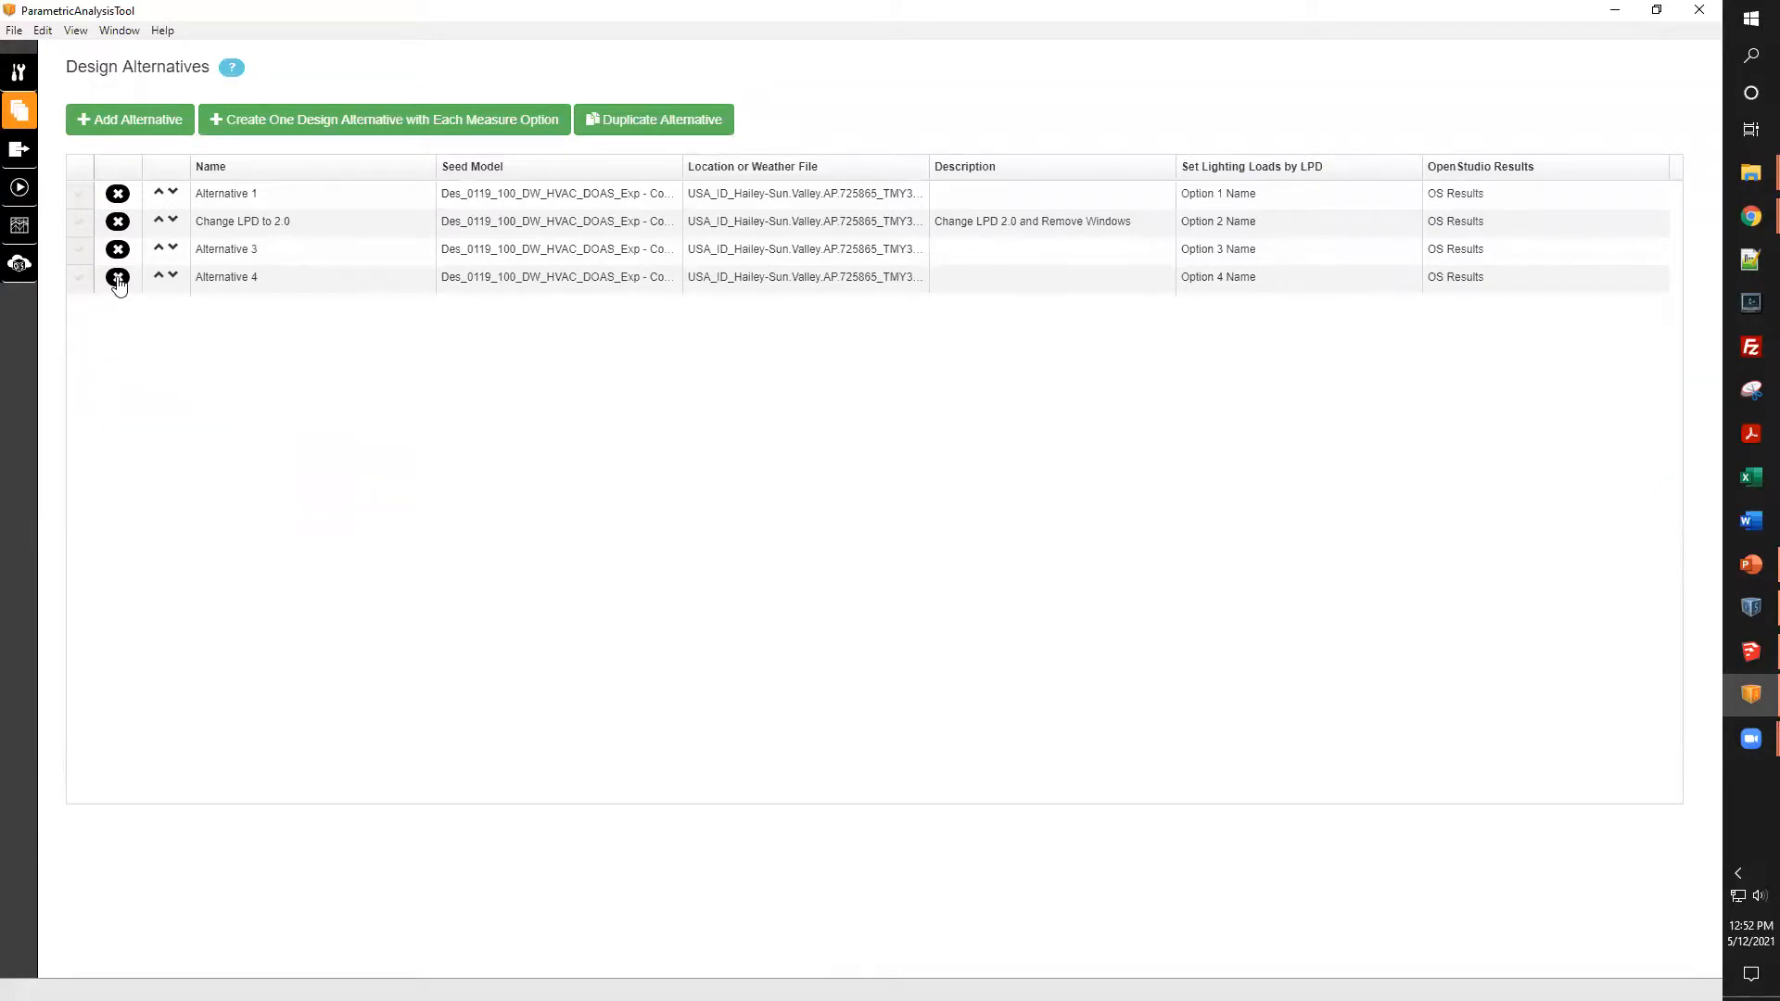
pyautogui.click(118, 276)
pyautogui.click(117, 248)
pyautogui.click(118, 221)
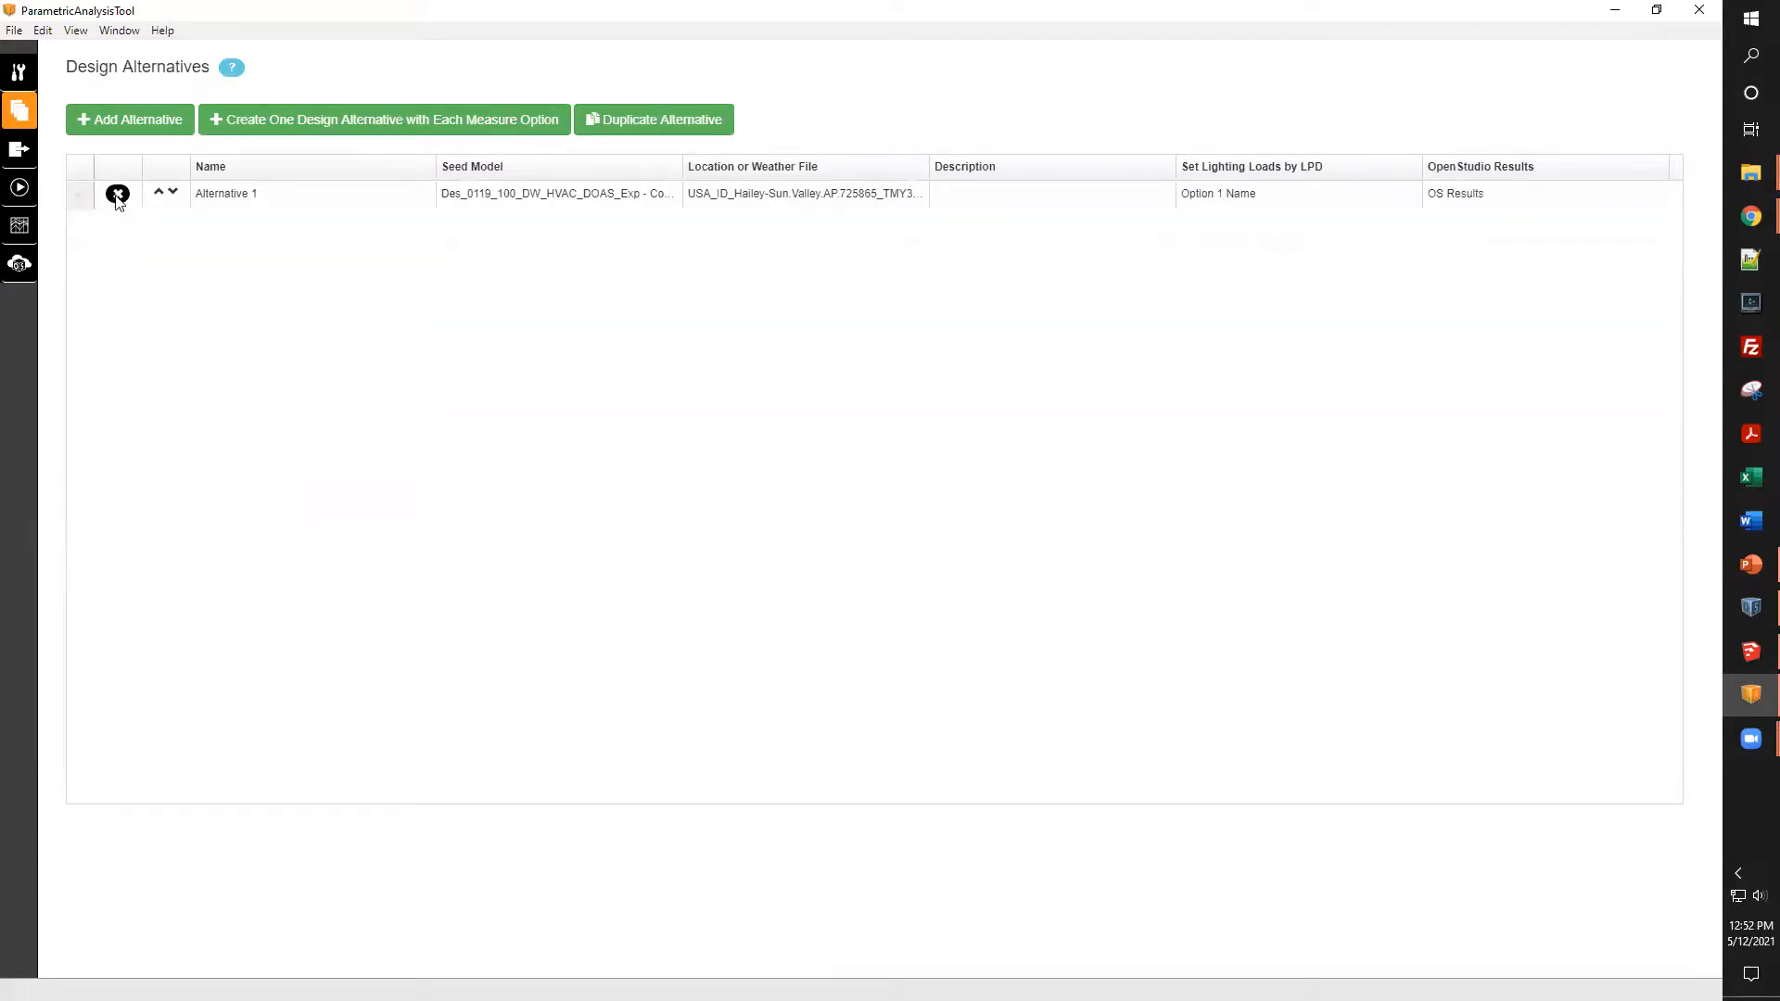
pyautogui.click(118, 193)
# - Create one design alternative with each measure option, and delete Alternative 5, which has no lighting option
pyautogui.click(324, 120)
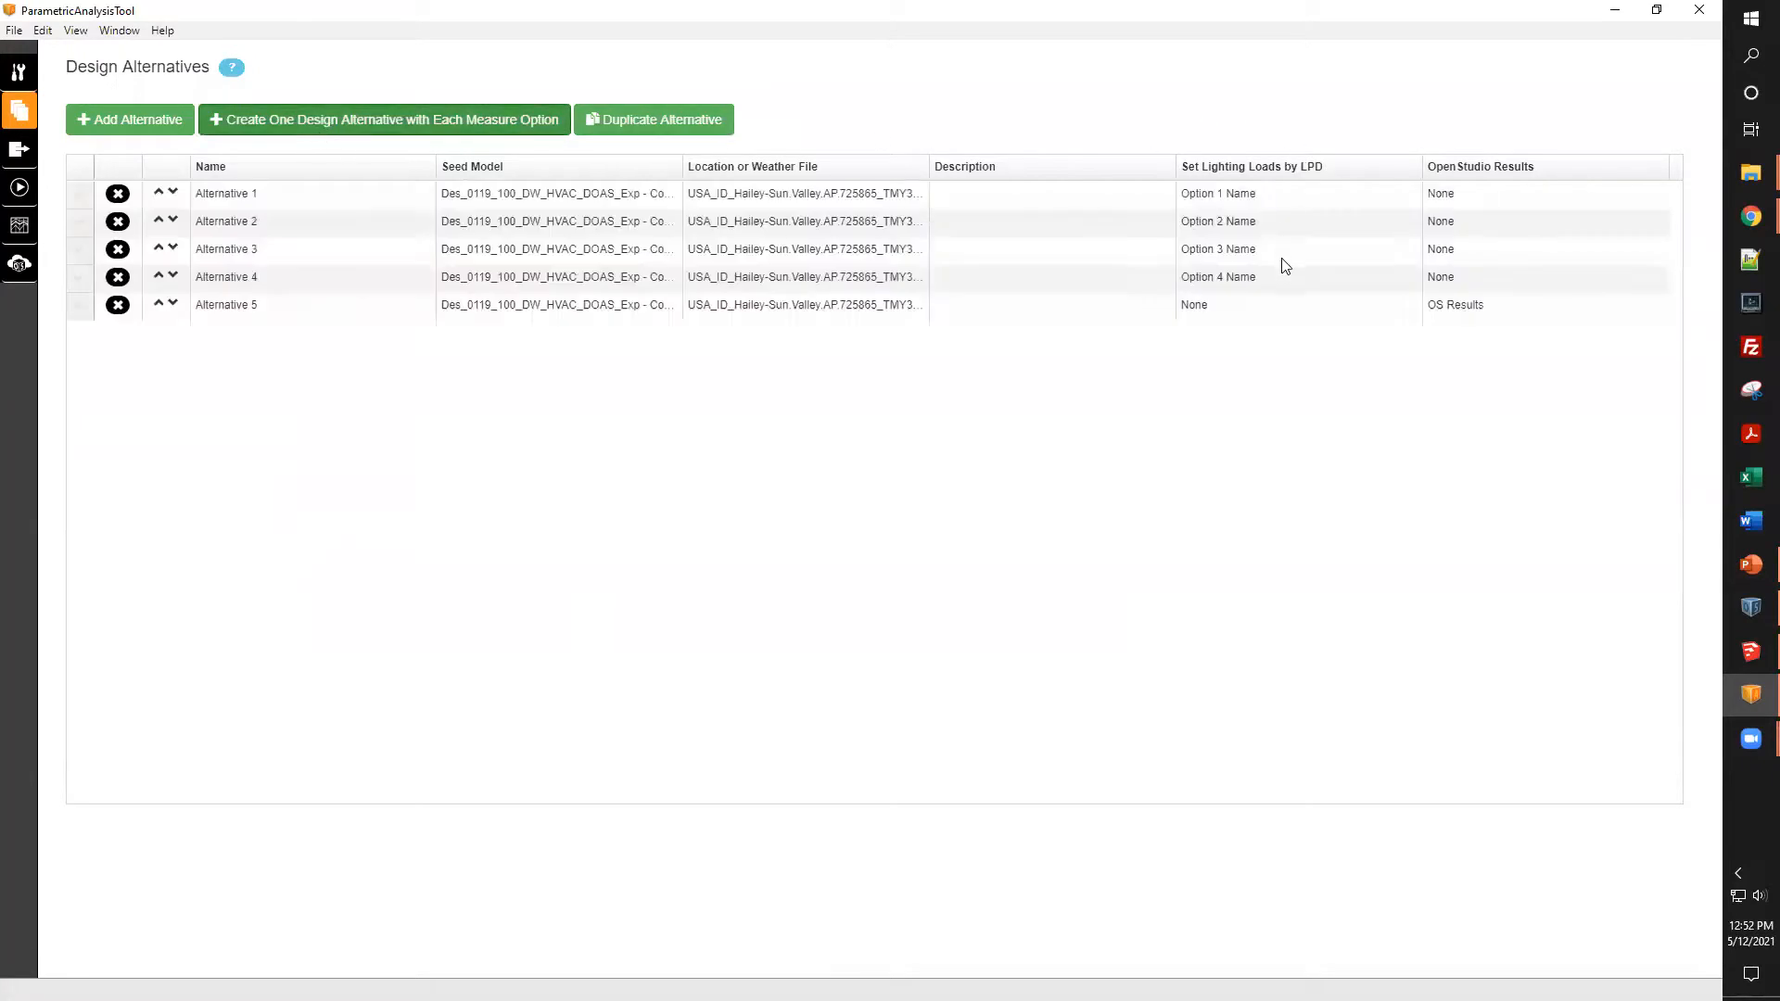
pyautogui.click(118, 304)
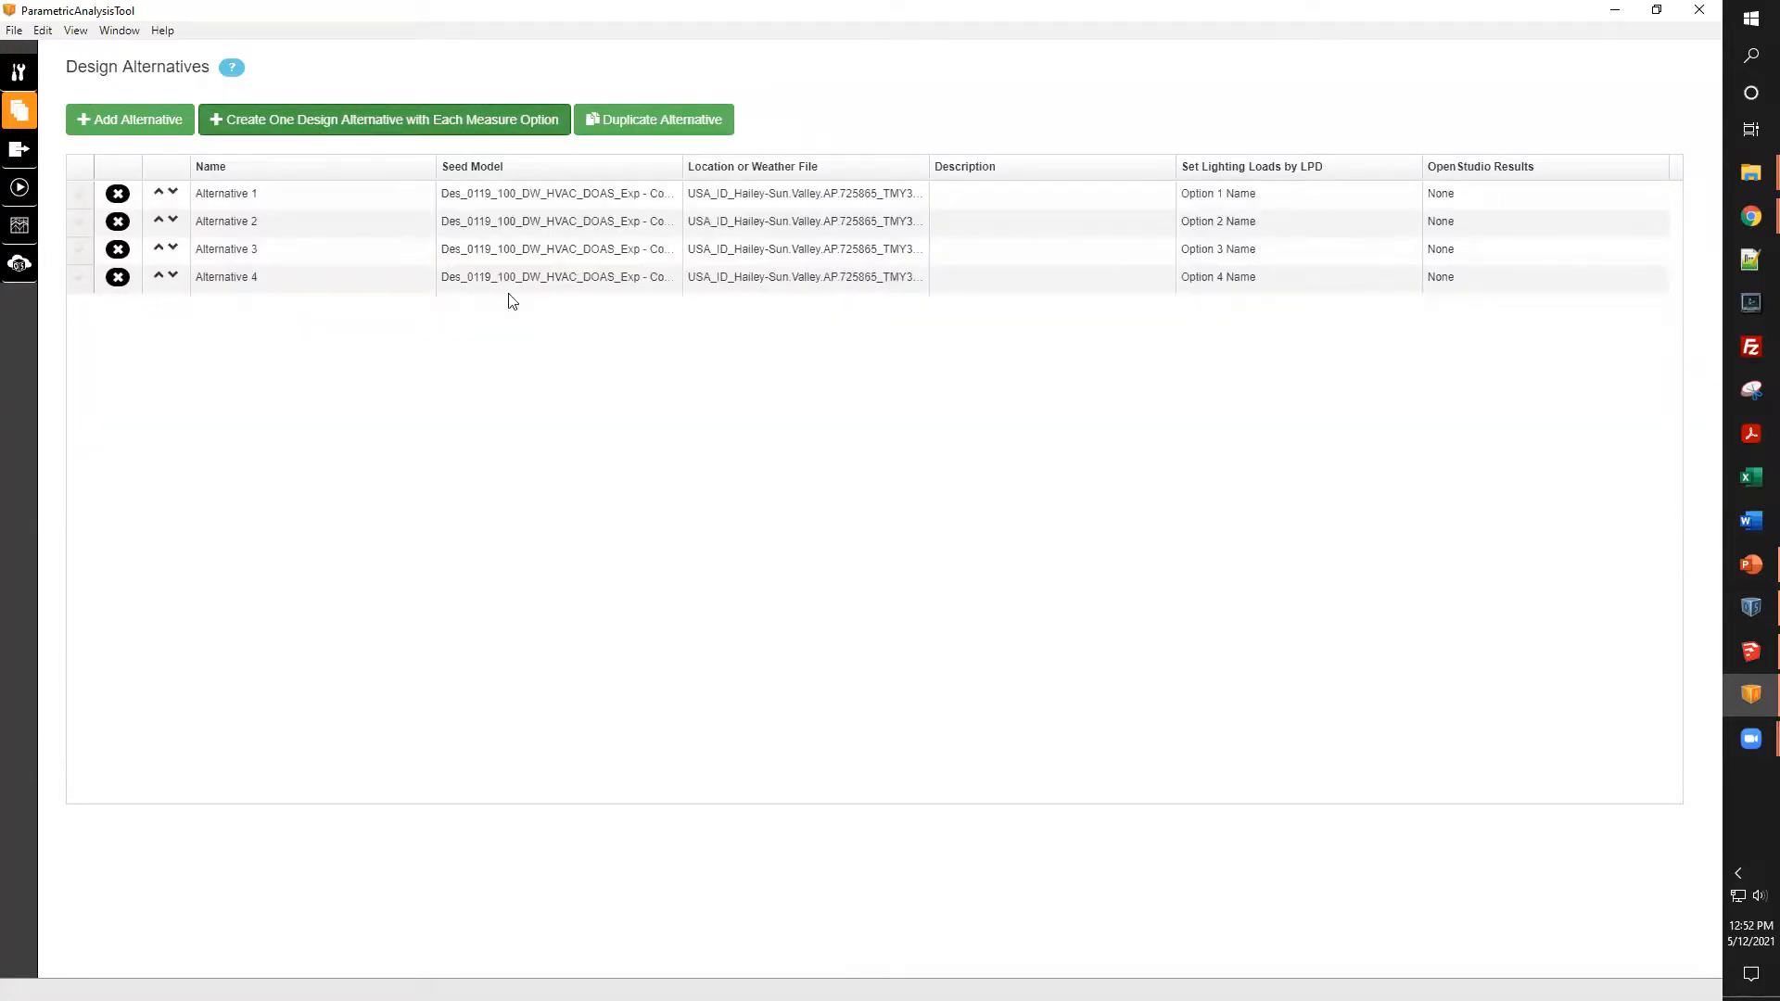
# - Set the OpenStudio Results measure to OS Results for Alternatives 1, 2, 3 and 4
pyautogui.click(1564, 192)
pyautogui.click(1564, 192)
pyautogui.click(1554, 219)
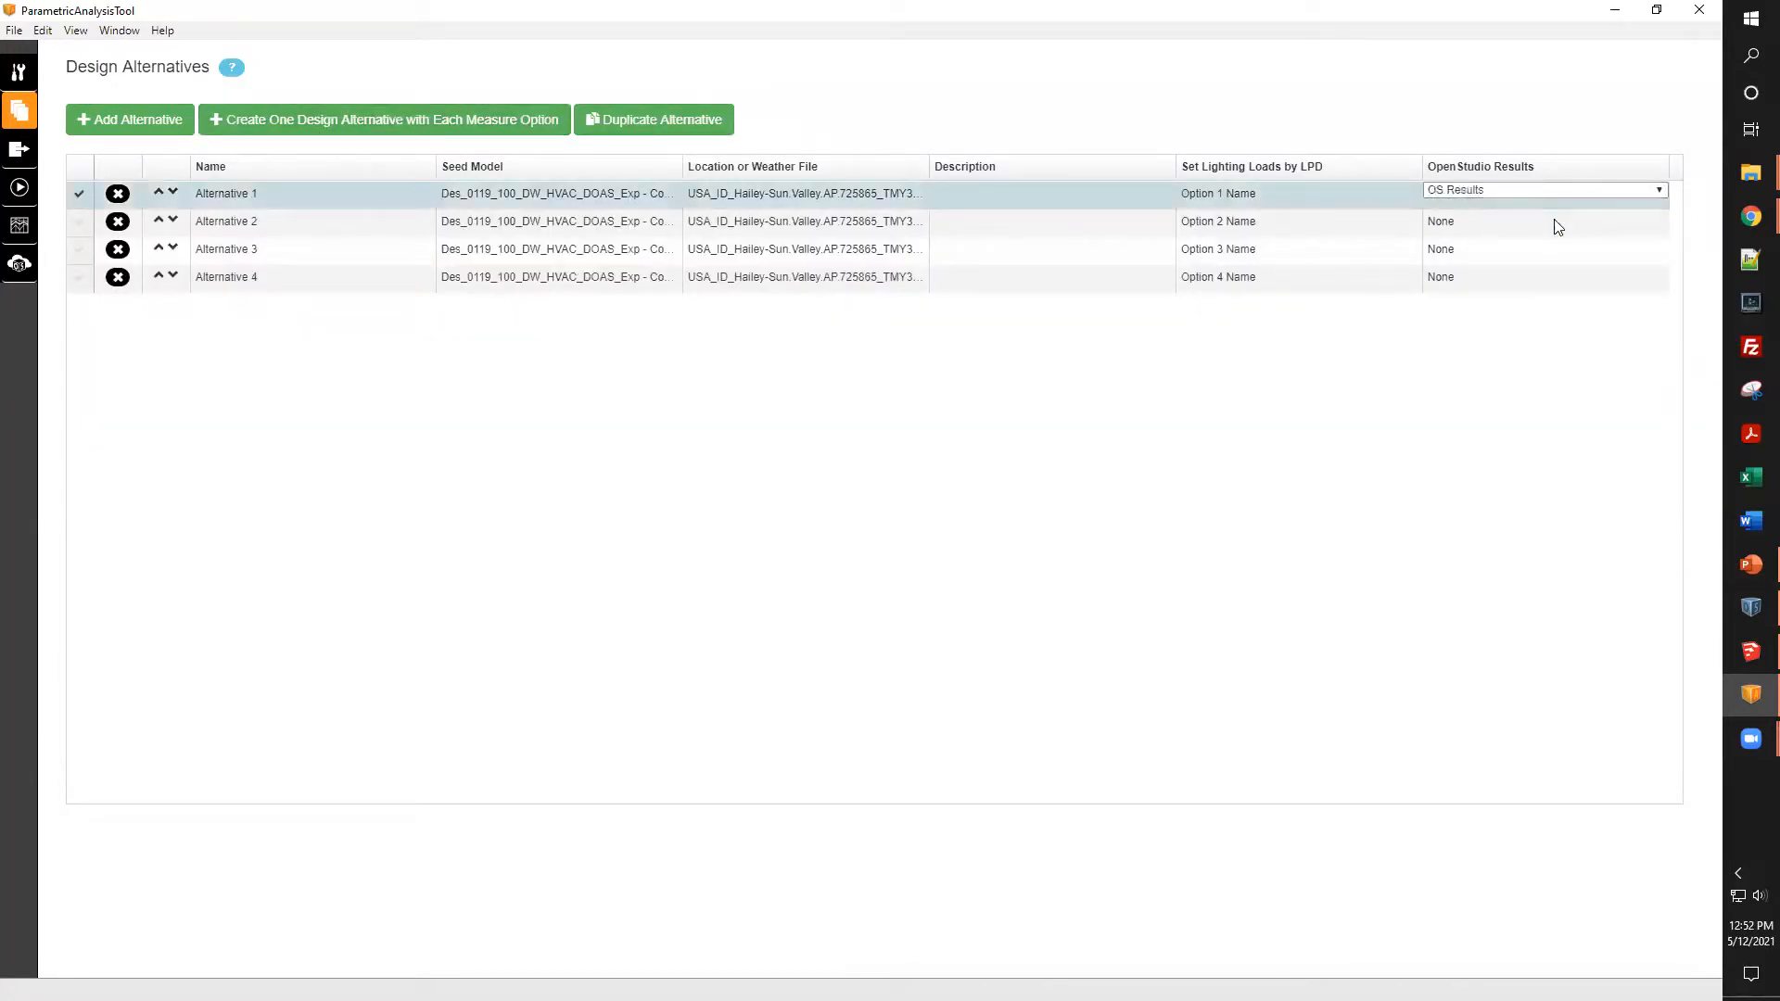
pyautogui.click(1552, 223)
pyautogui.click(1554, 222)
pyautogui.click(1549, 246)
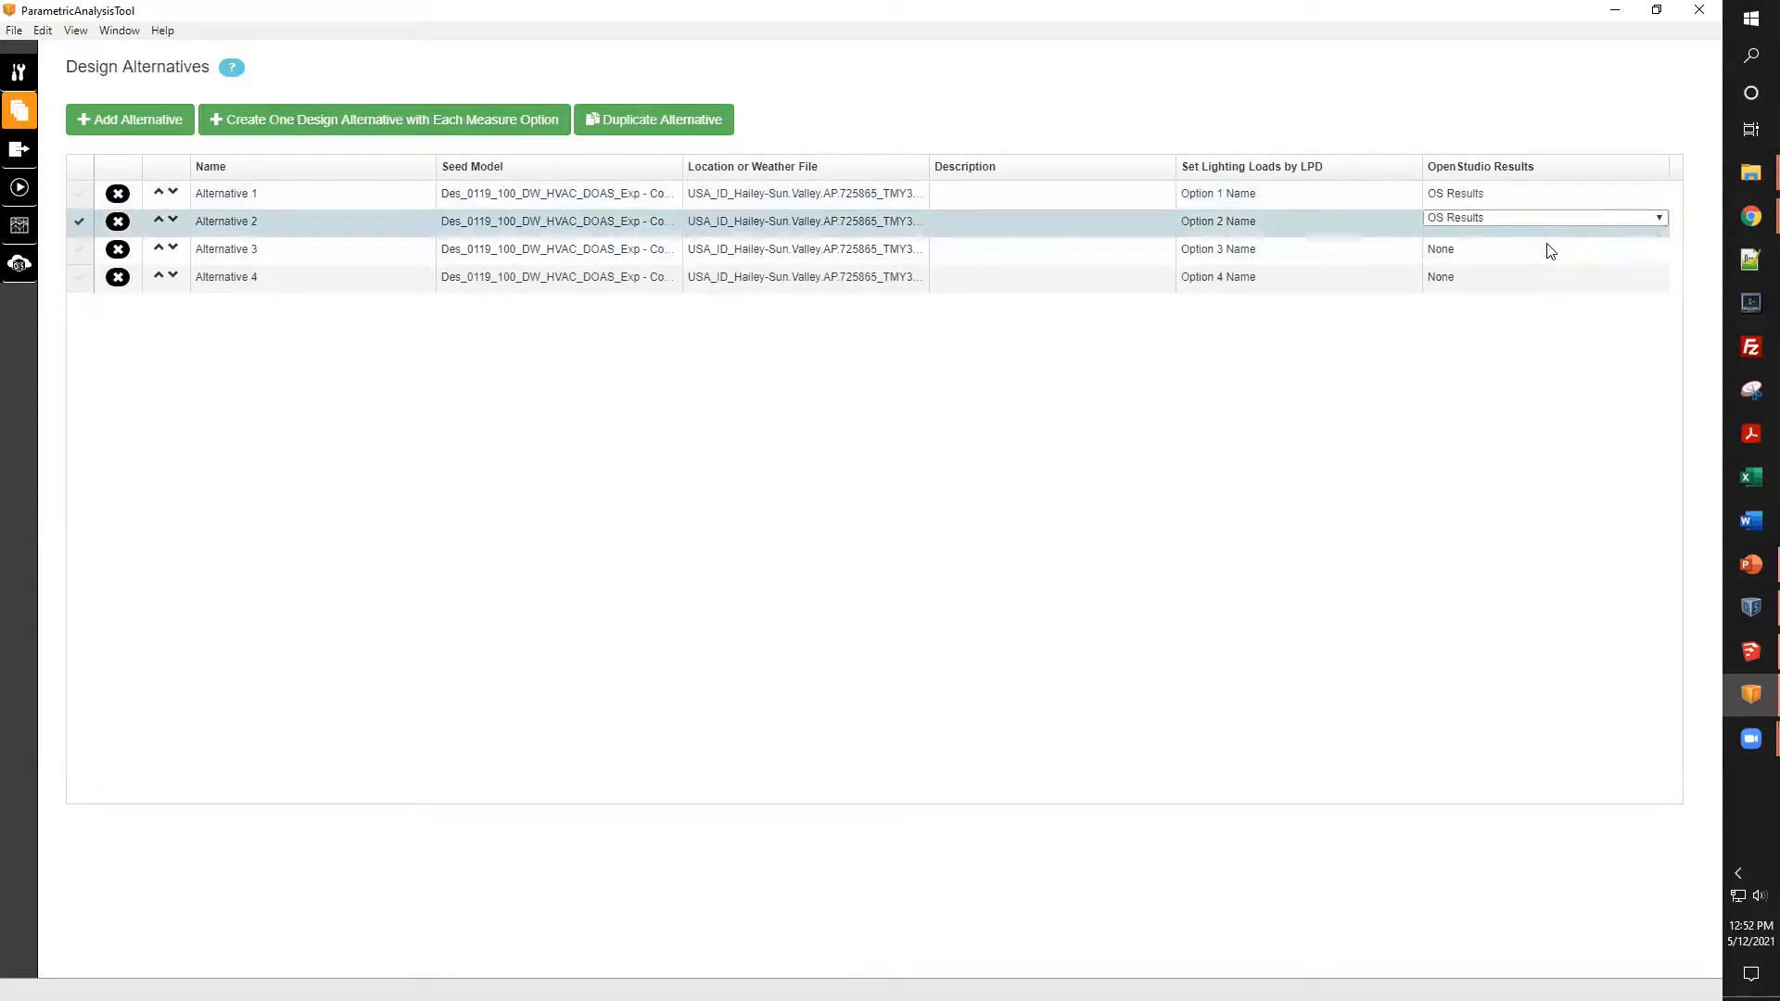
pyautogui.click(1530, 250)
pyautogui.click(1522, 249)
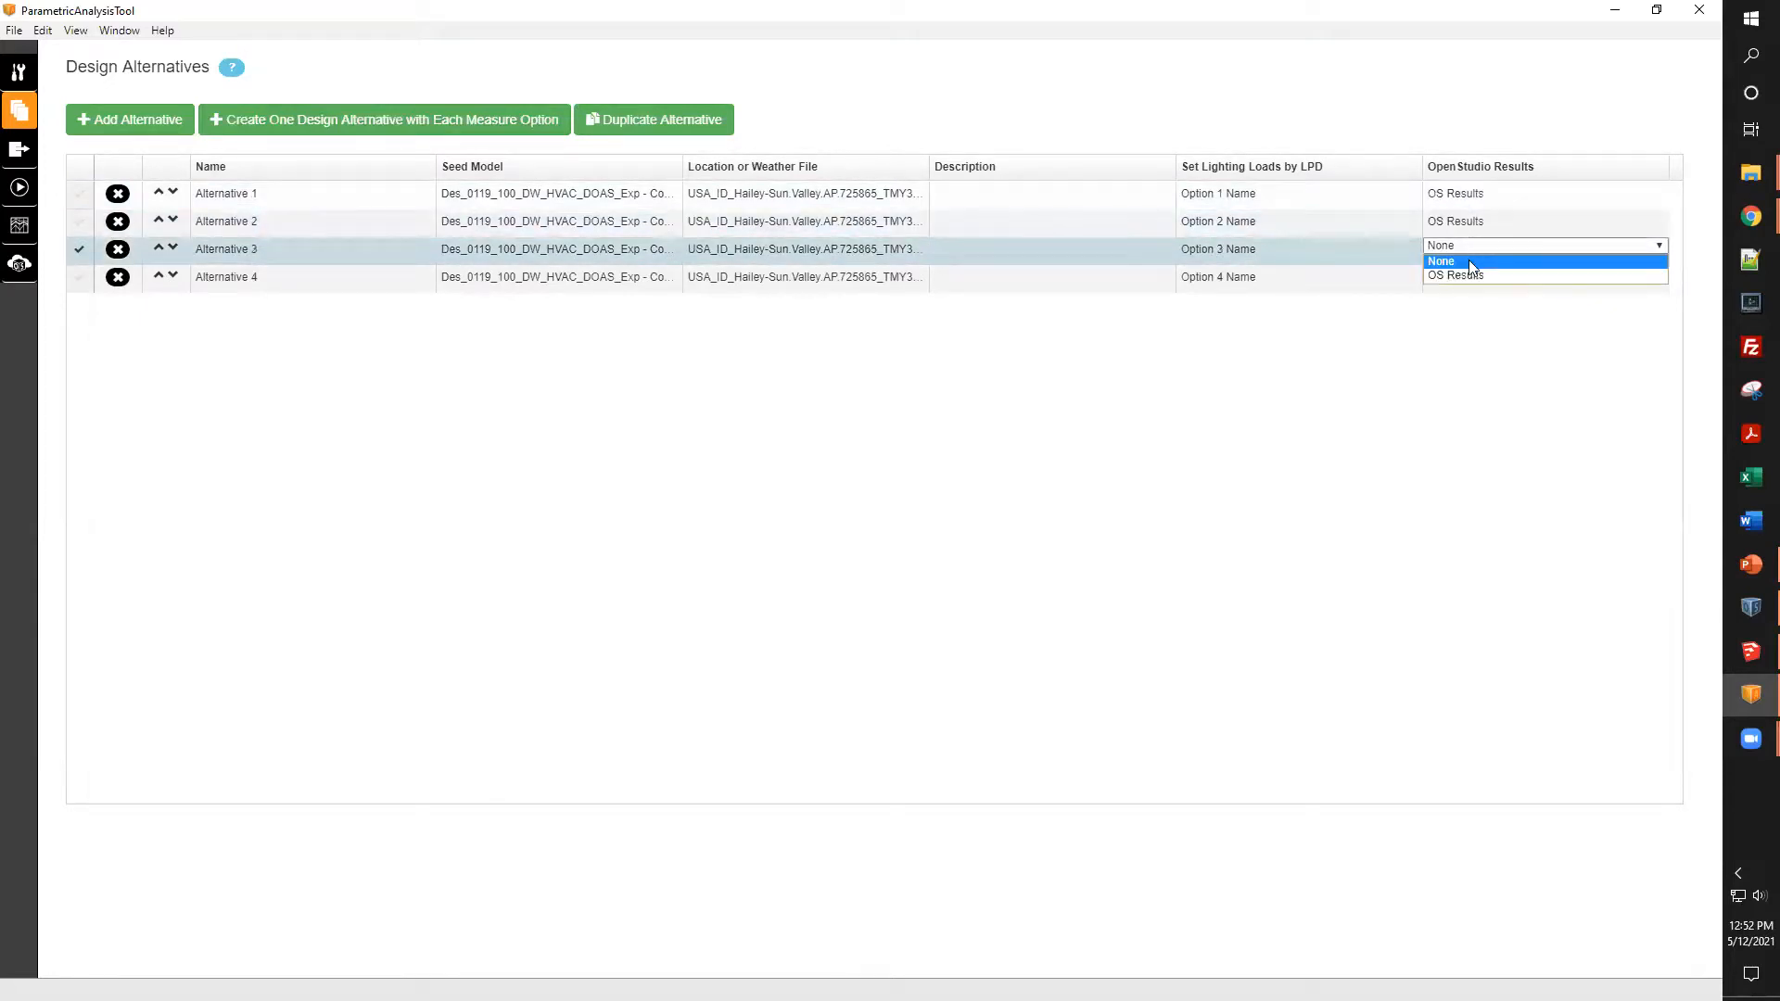
pyautogui.click(1467, 276)
pyautogui.click(1484, 278)
pyautogui.click(1487, 276)
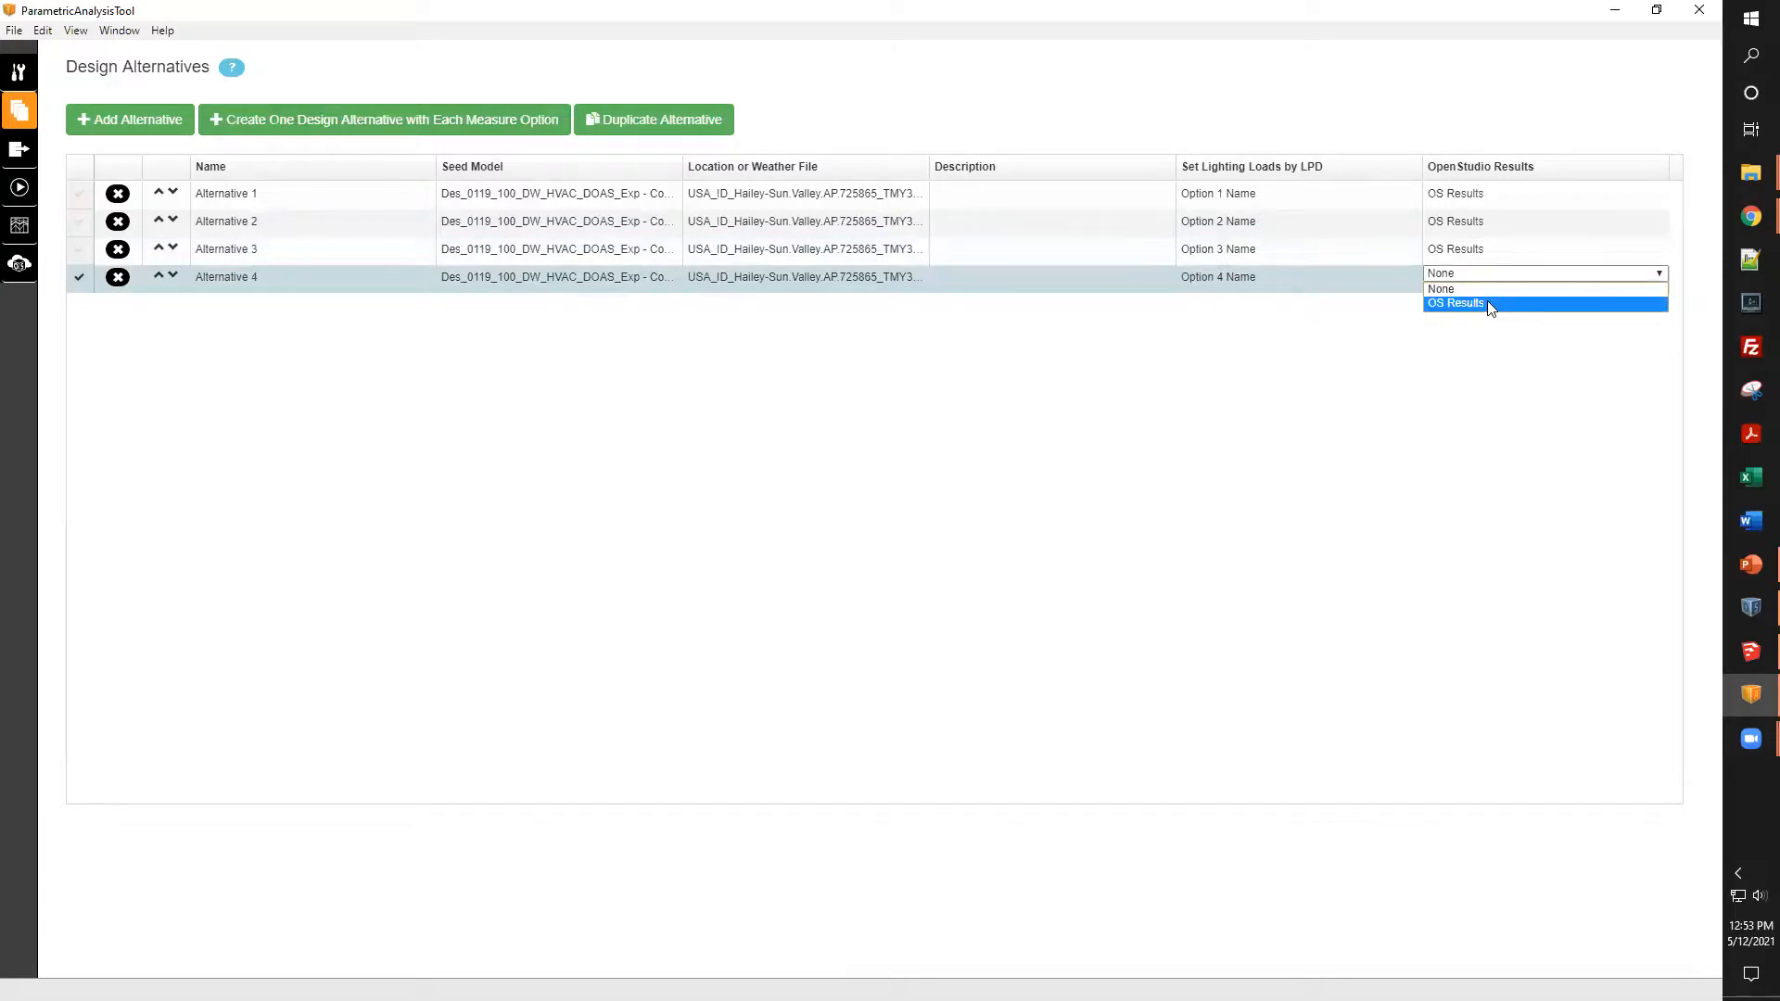
pyautogui.click(1488, 300)
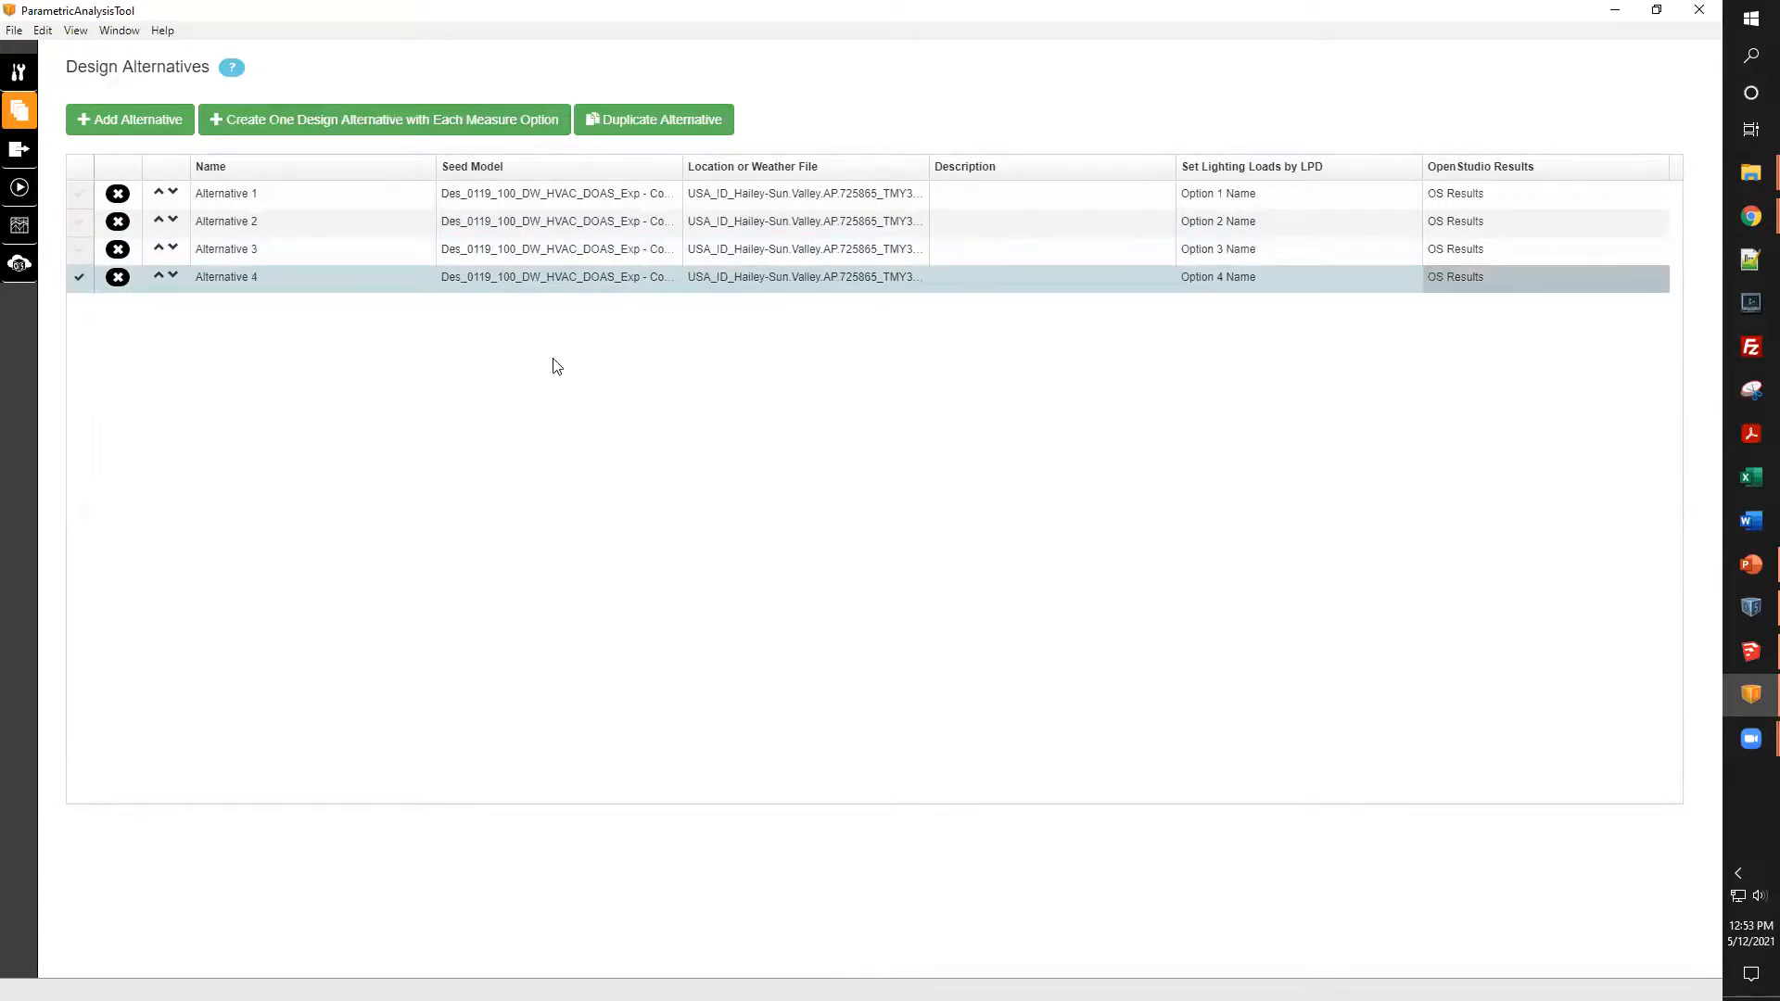
# - Run the entire LL DEMO workflow locally and open the local server's management console from the server troubleshooting tools
pyautogui.click(18, 186)
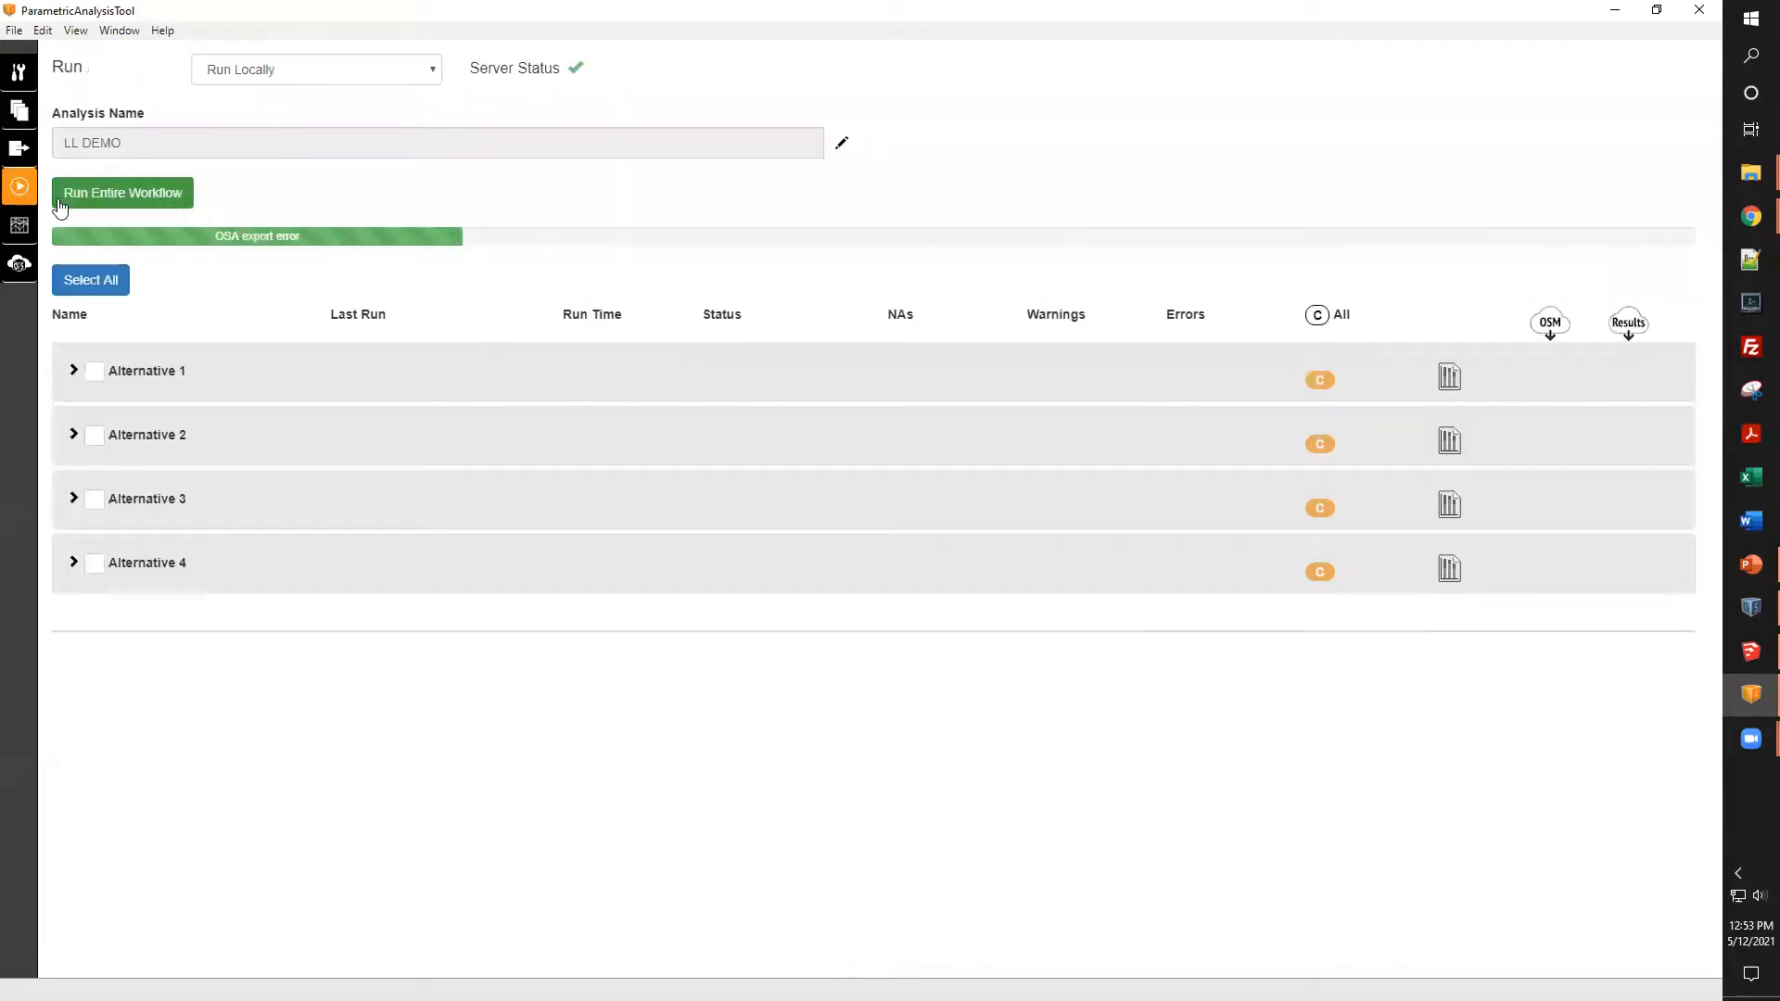
pyautogui.click(145, 202)
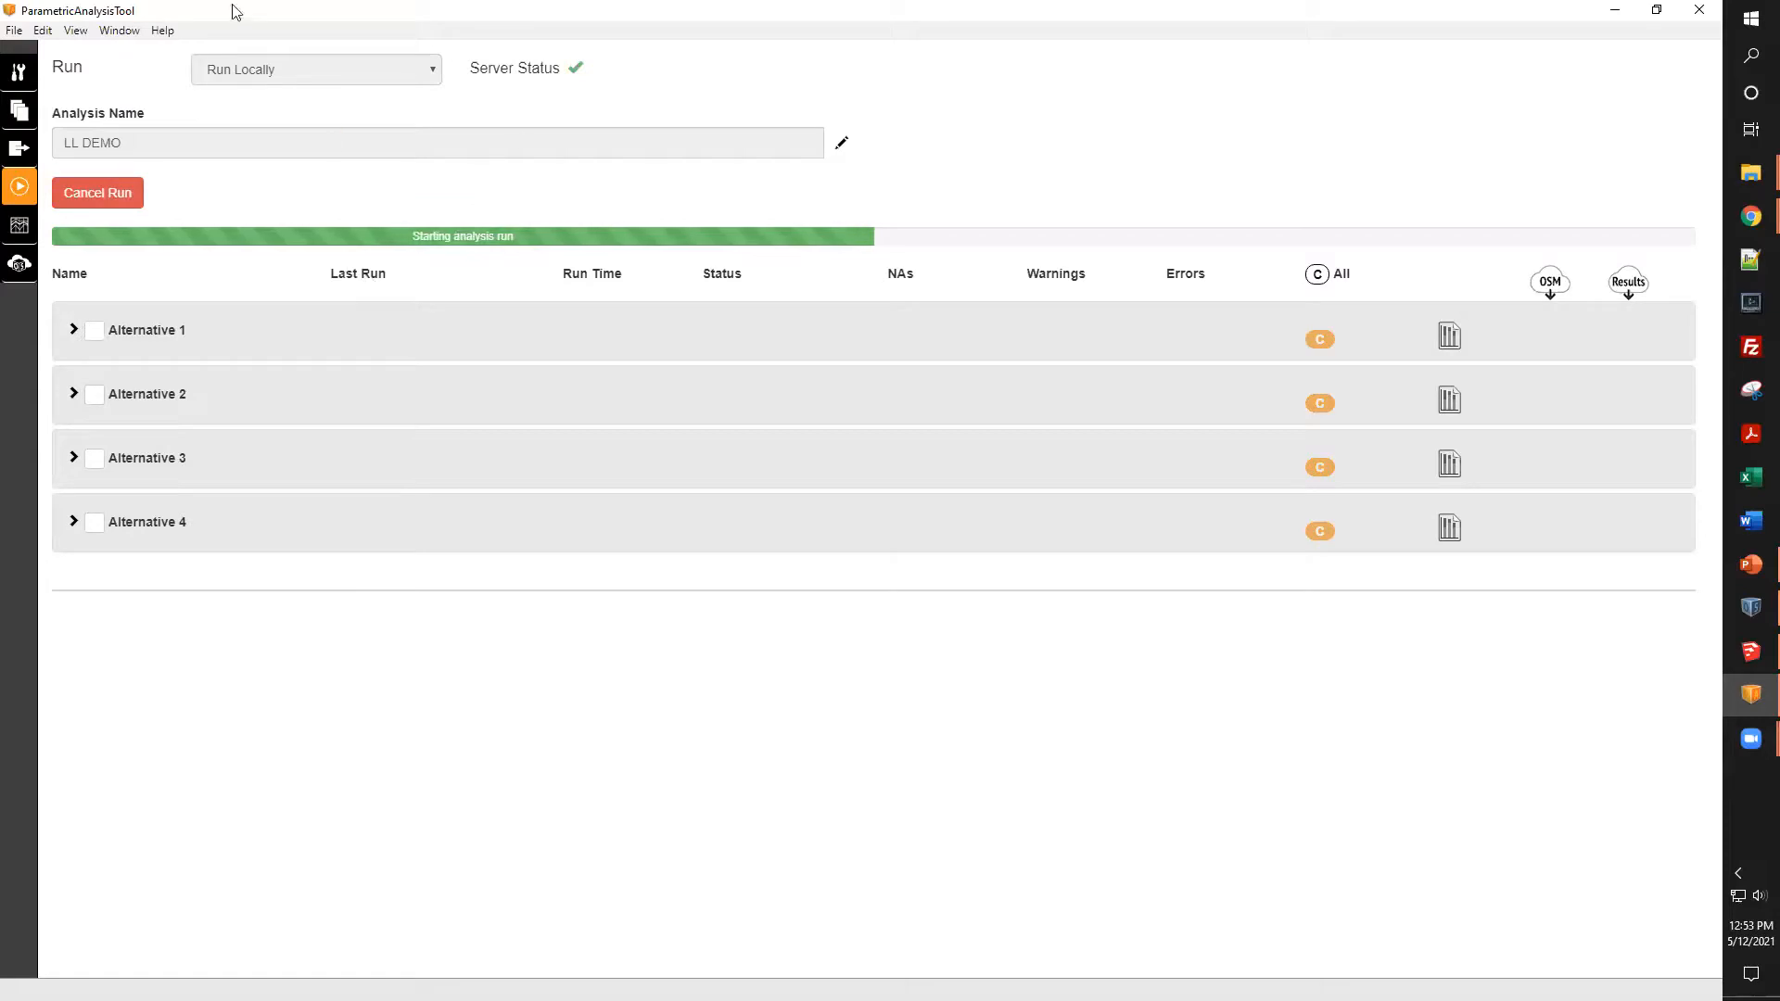
pyautogui.click(121, 31)
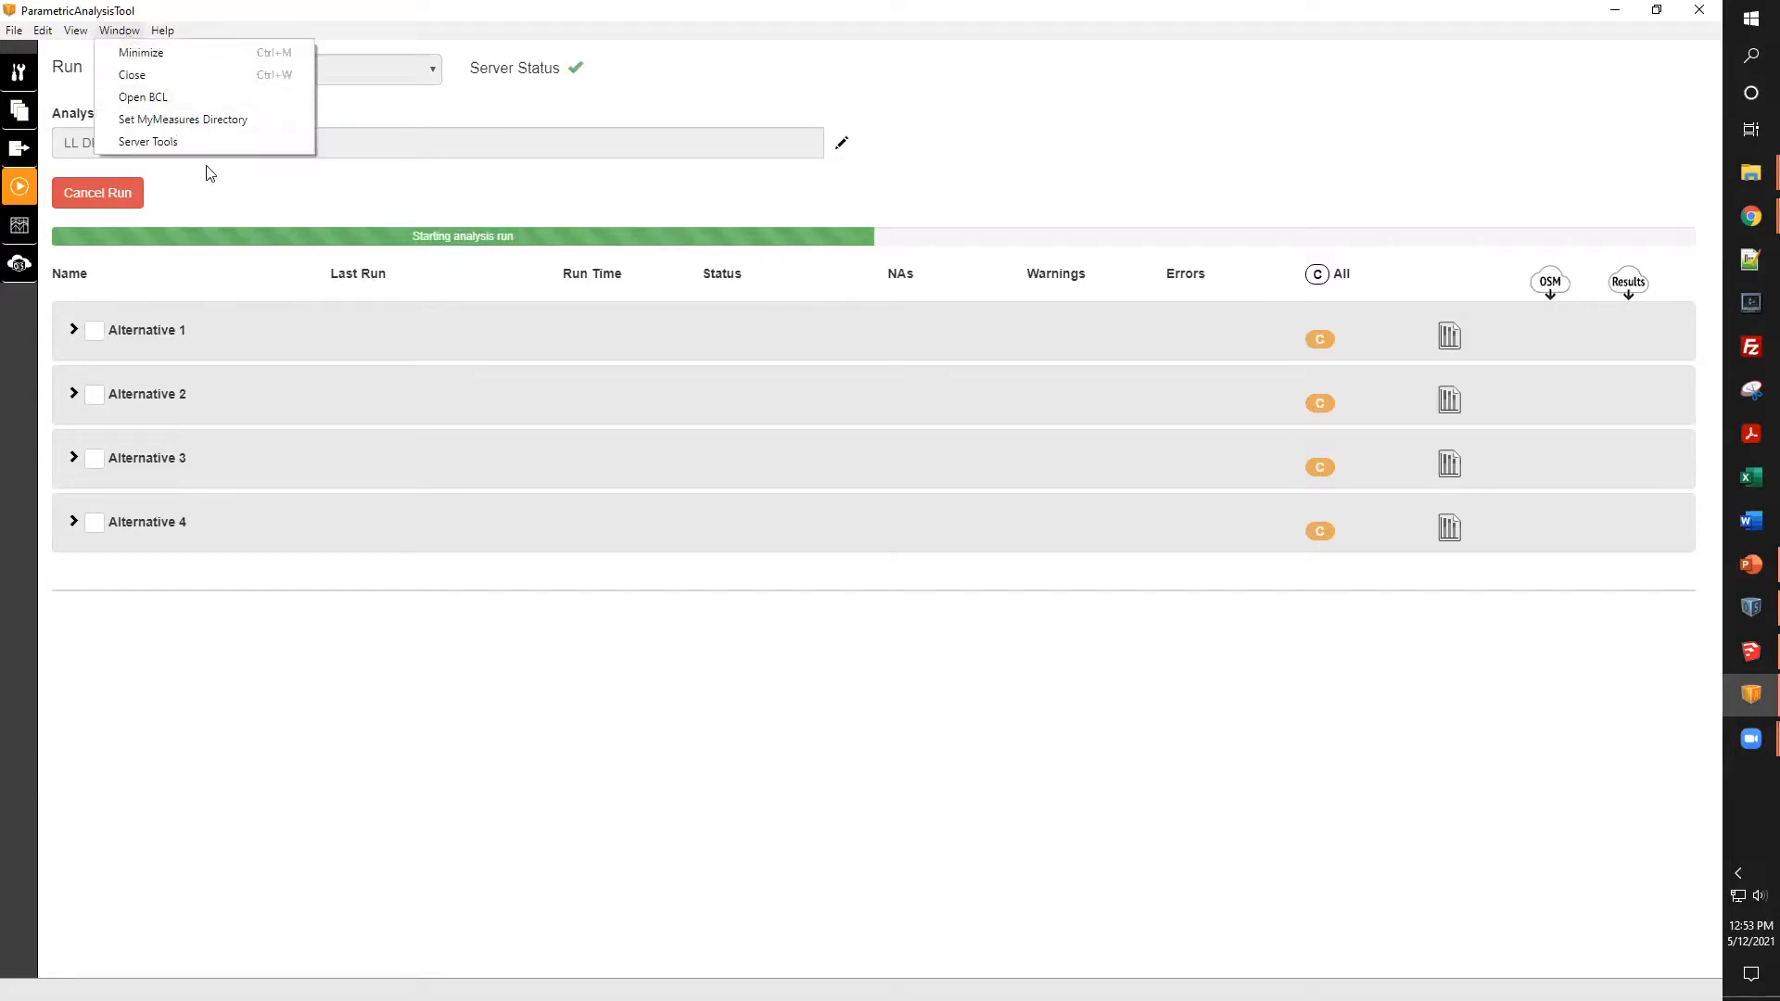
pyautogui.click(168, 142)
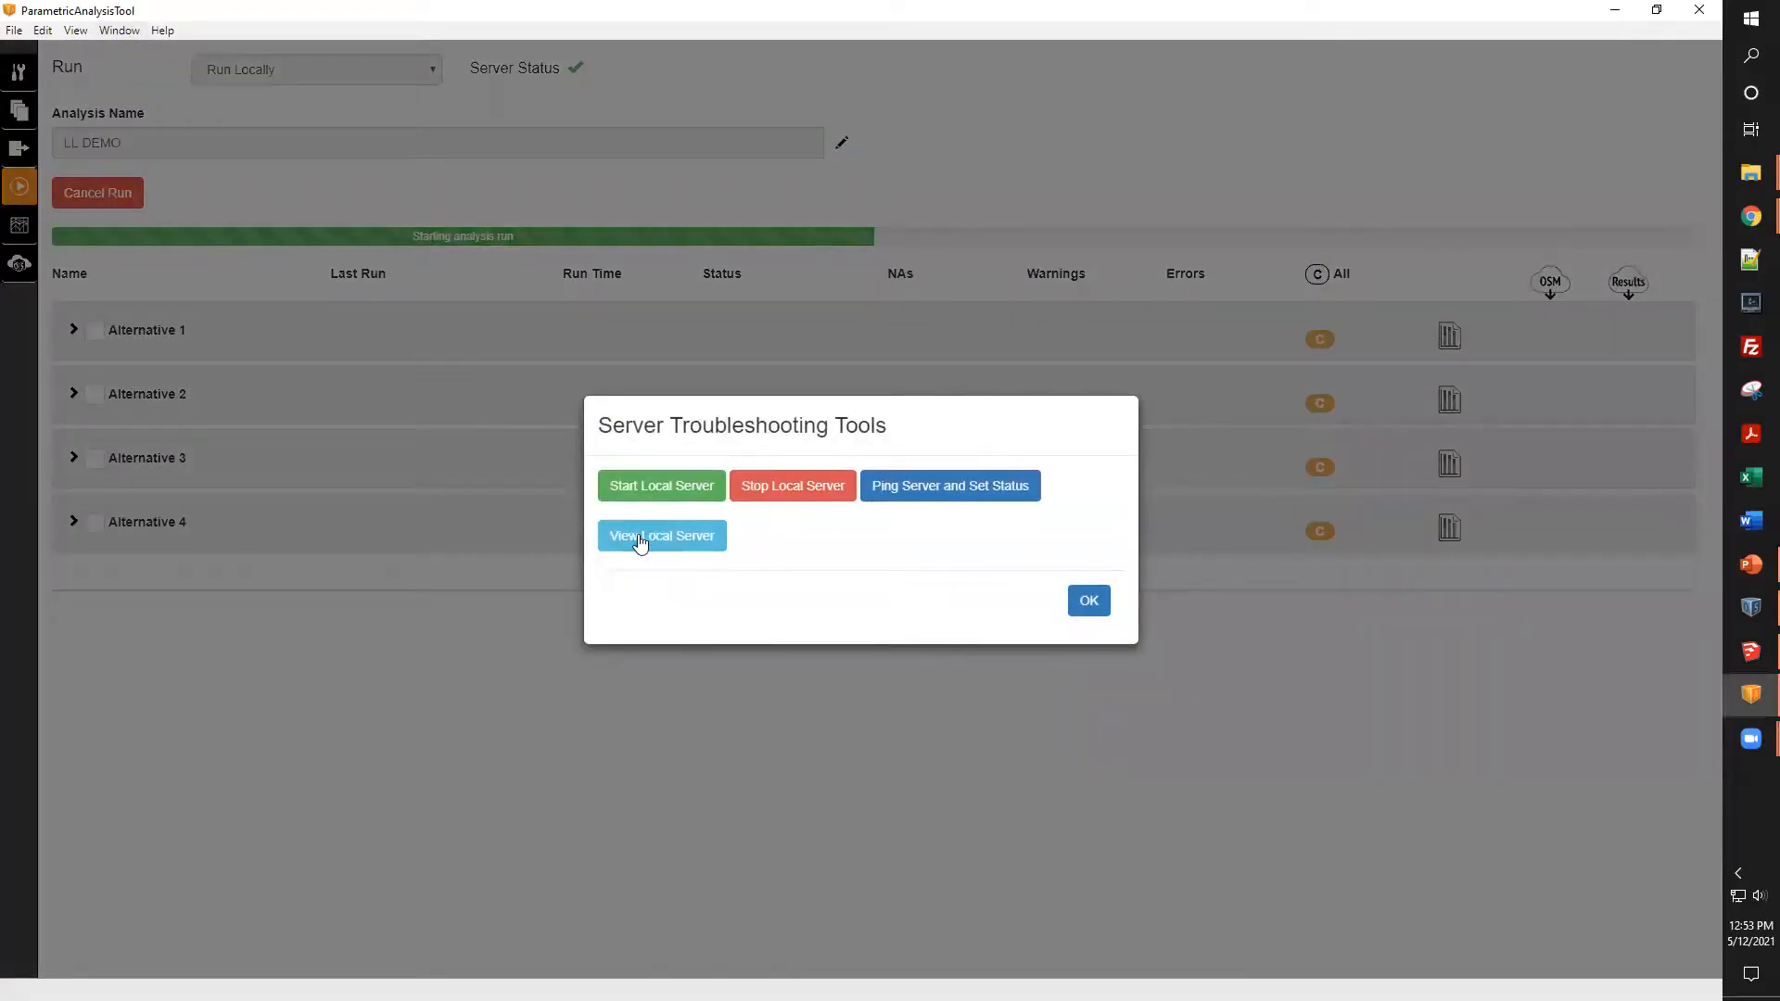
pyautogui.click(640, 543)
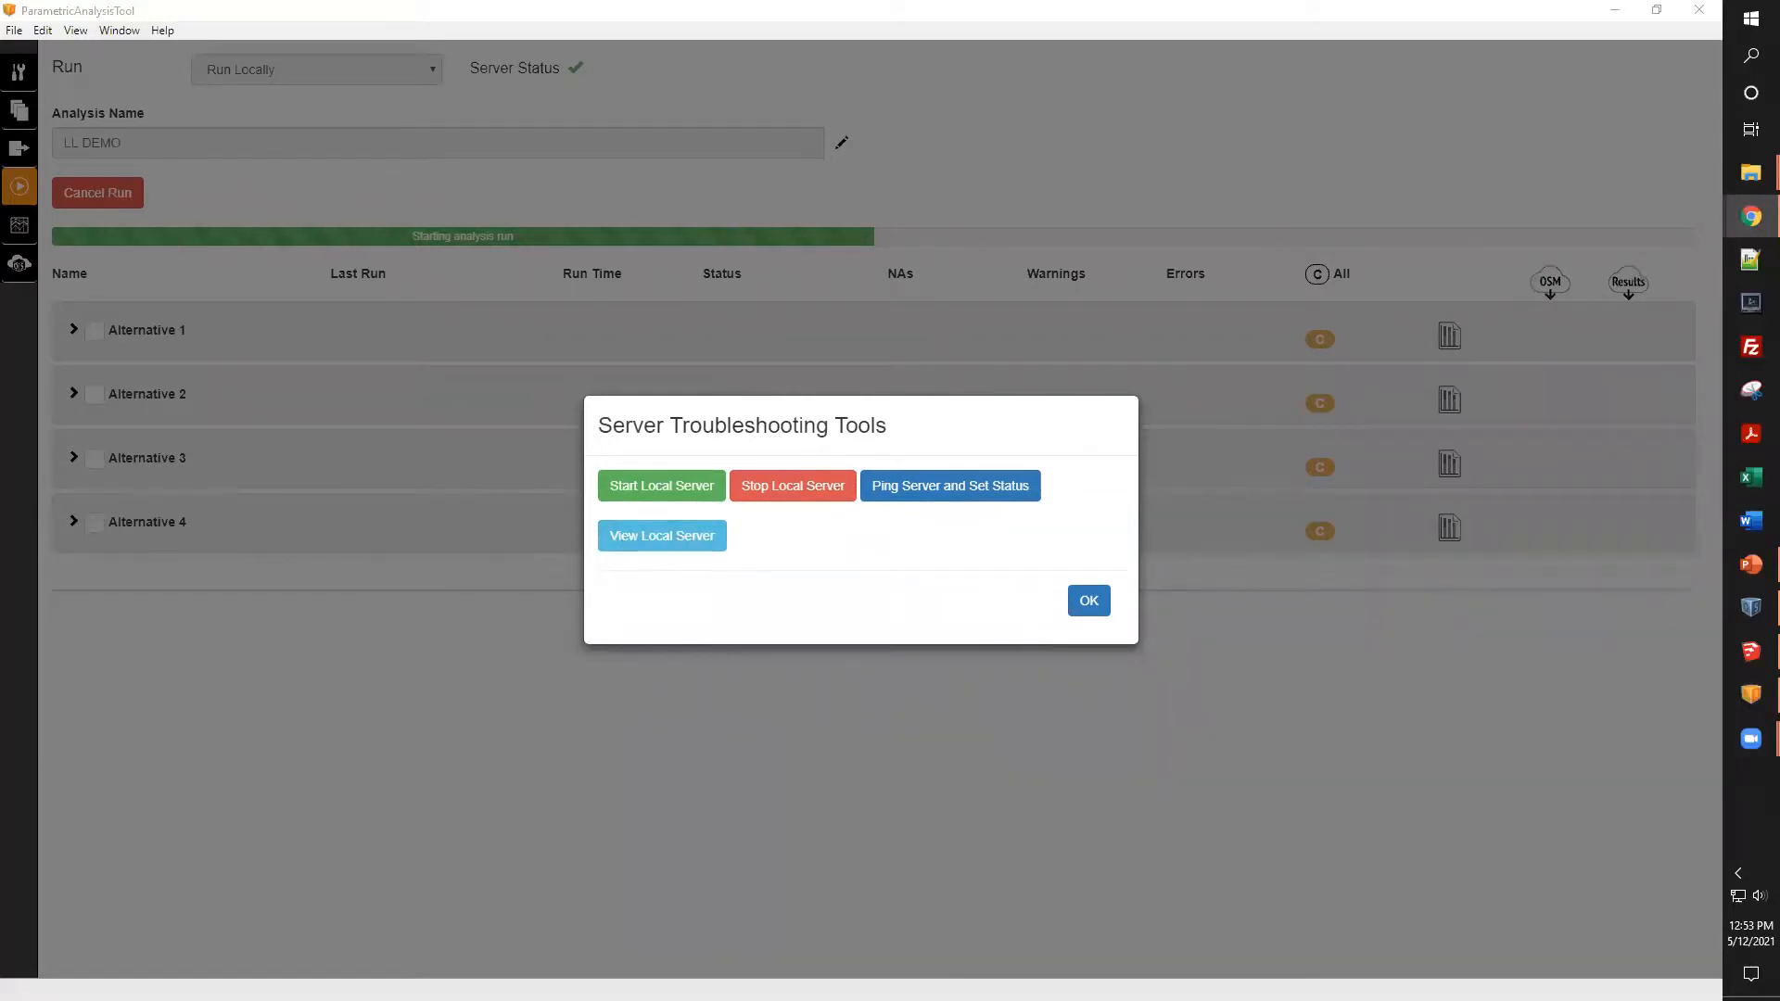
# - Examine the LL DEMO analysis and its simulation statuses in the console, then return to ParametricAnalysisTool and dismiss the server tools
pyautogui.scroll(-1, 564, 424)
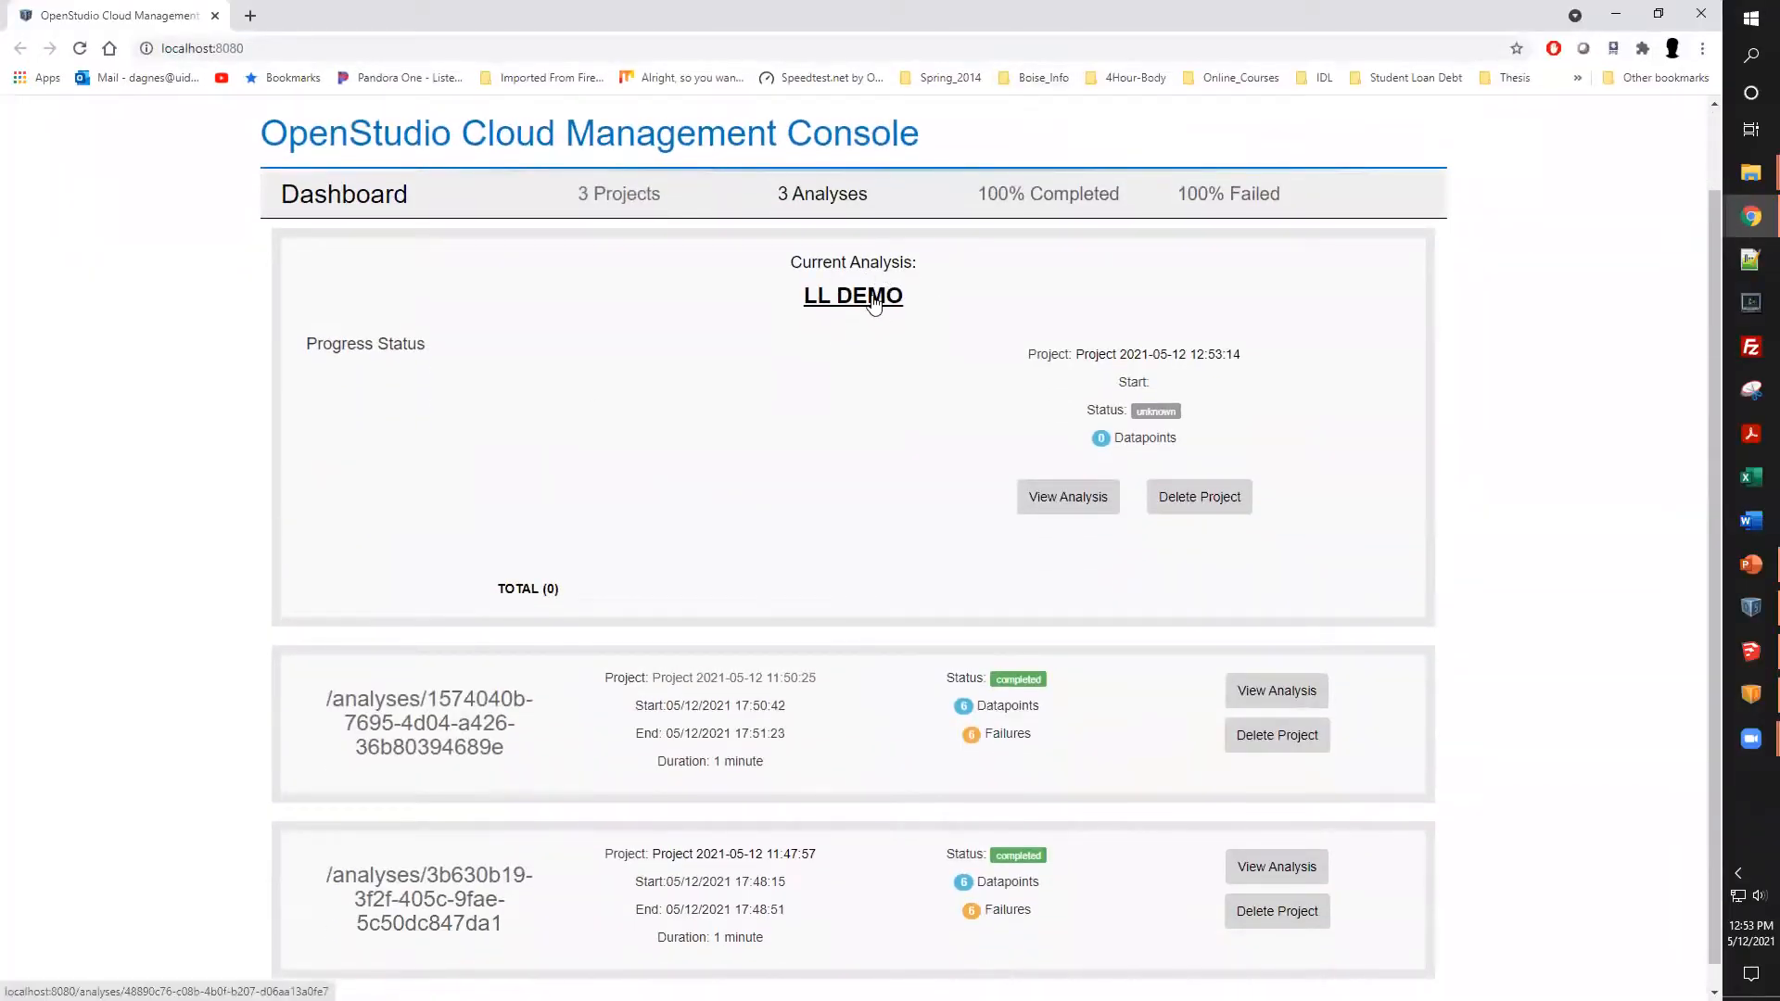
pyautogui.scroll(1, 858, 318)
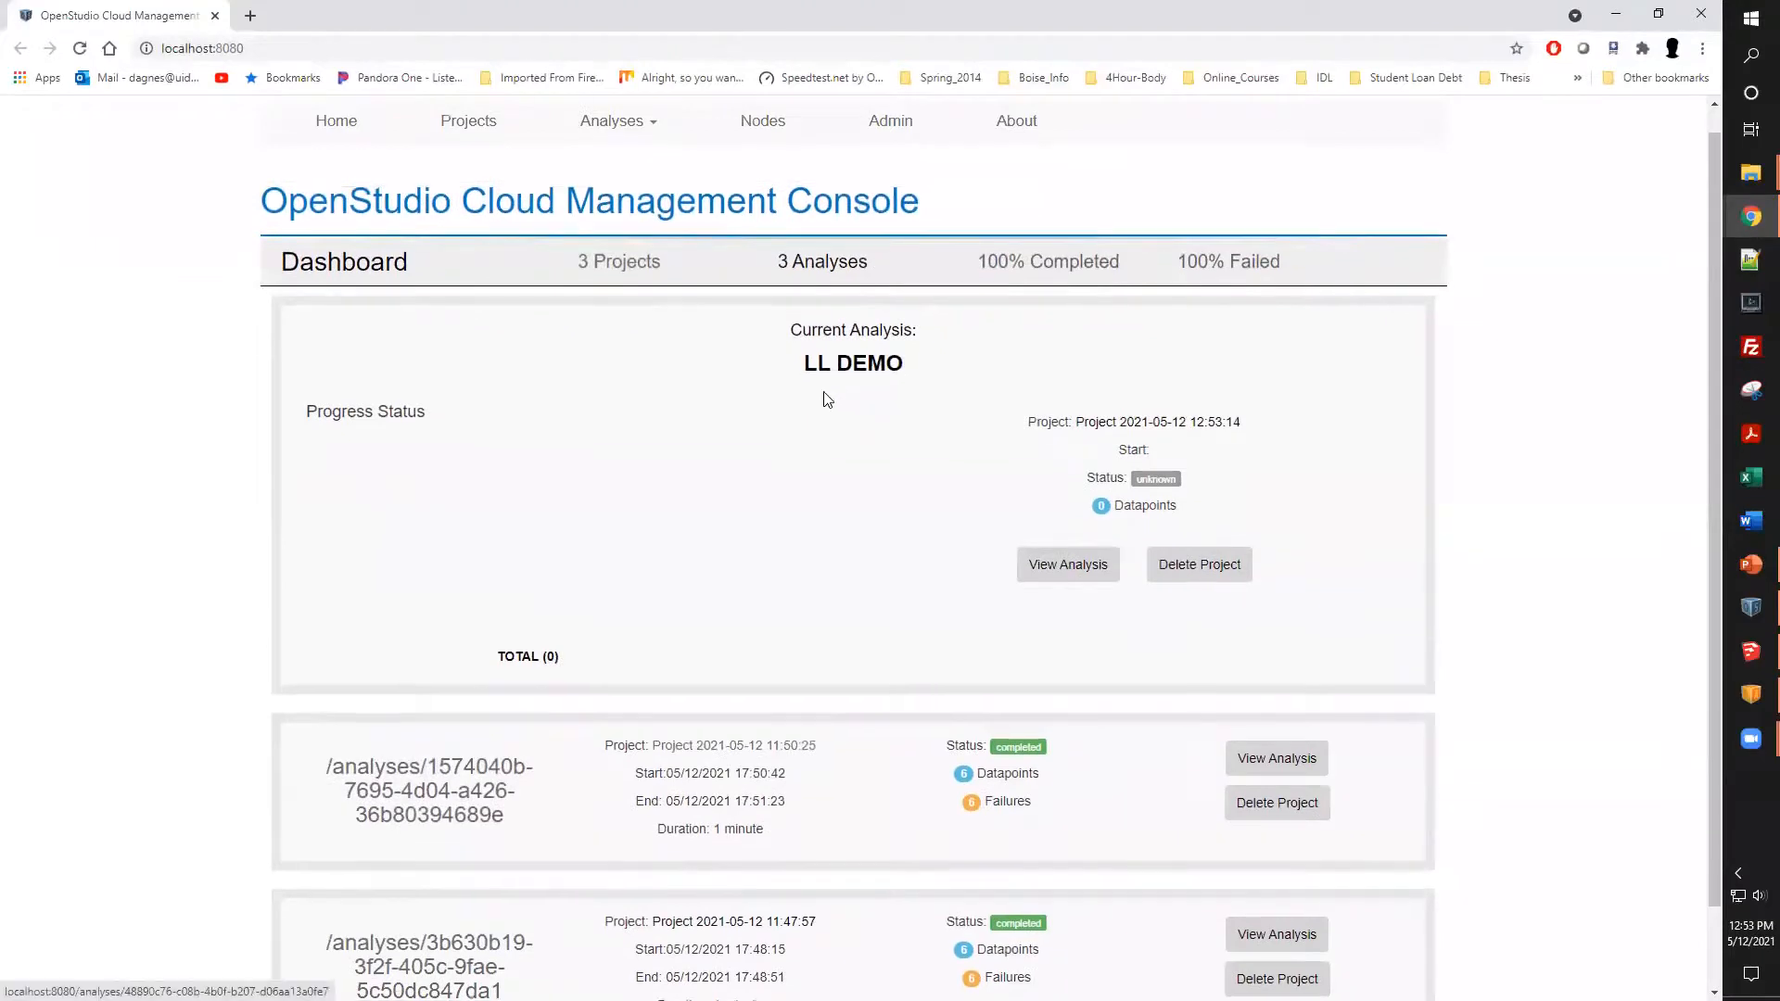
pyautogui.scroll(-1, 827, 398)
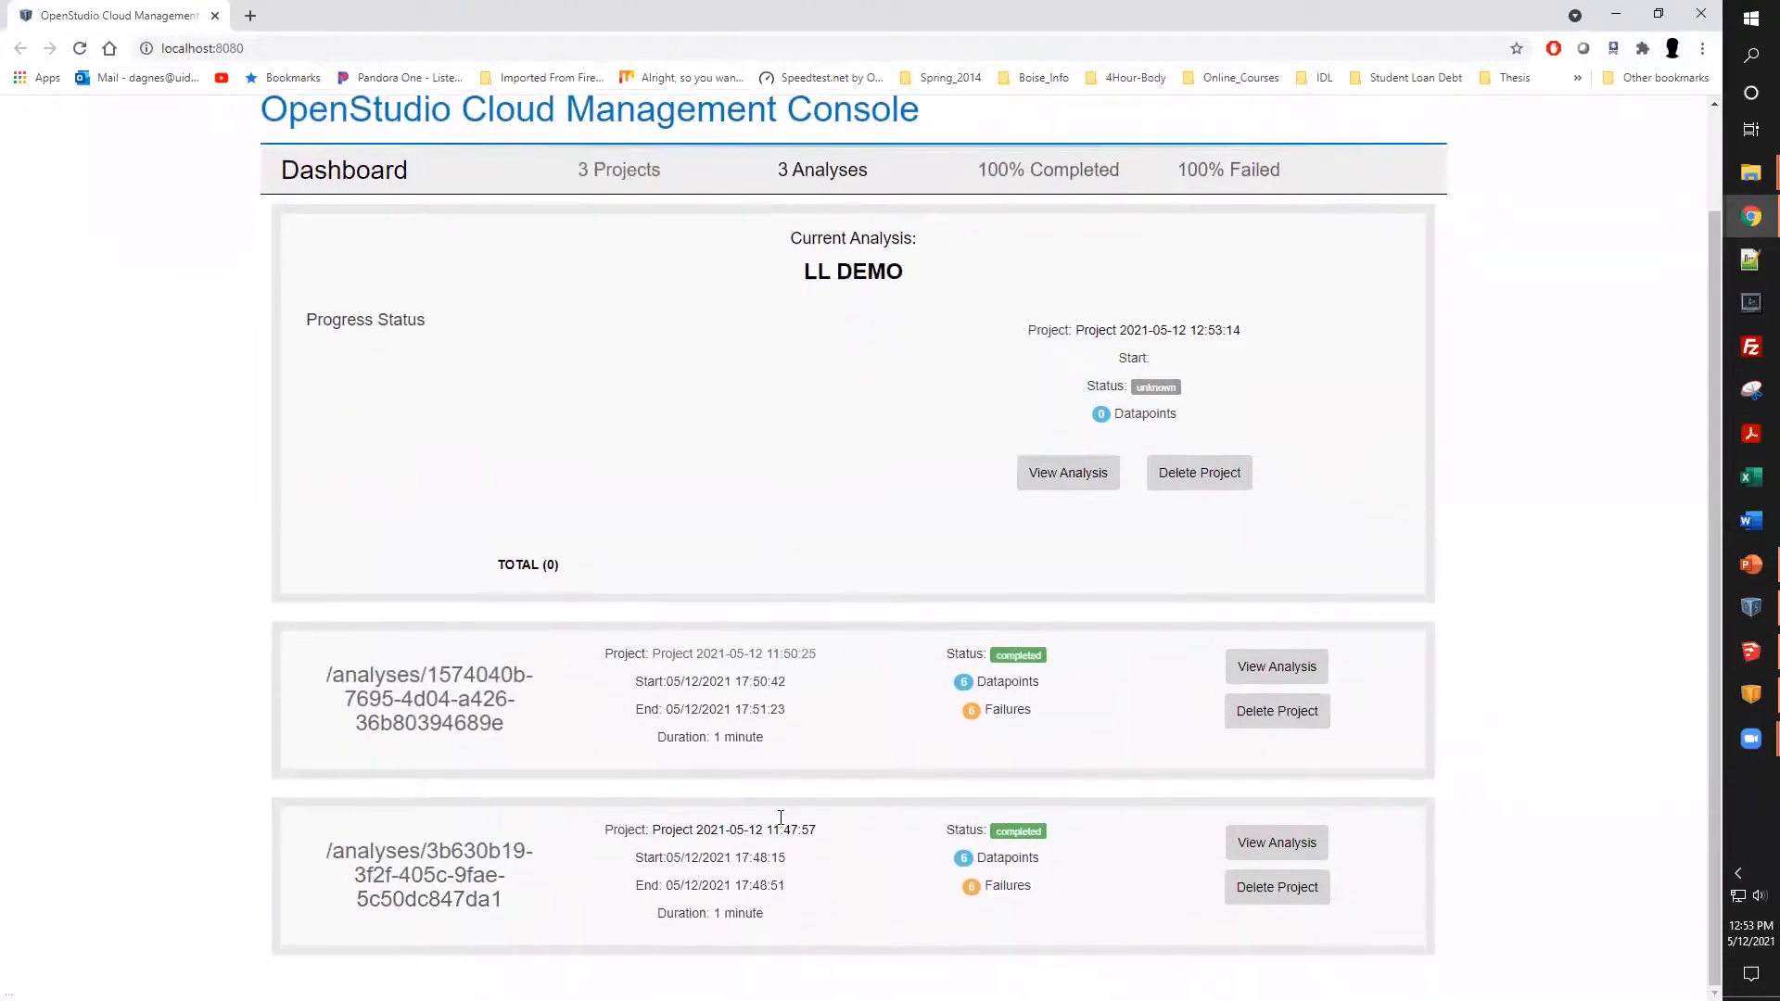
pyautogui.click(871, 273)
pyautogui.scroll(-1, 753, 296)
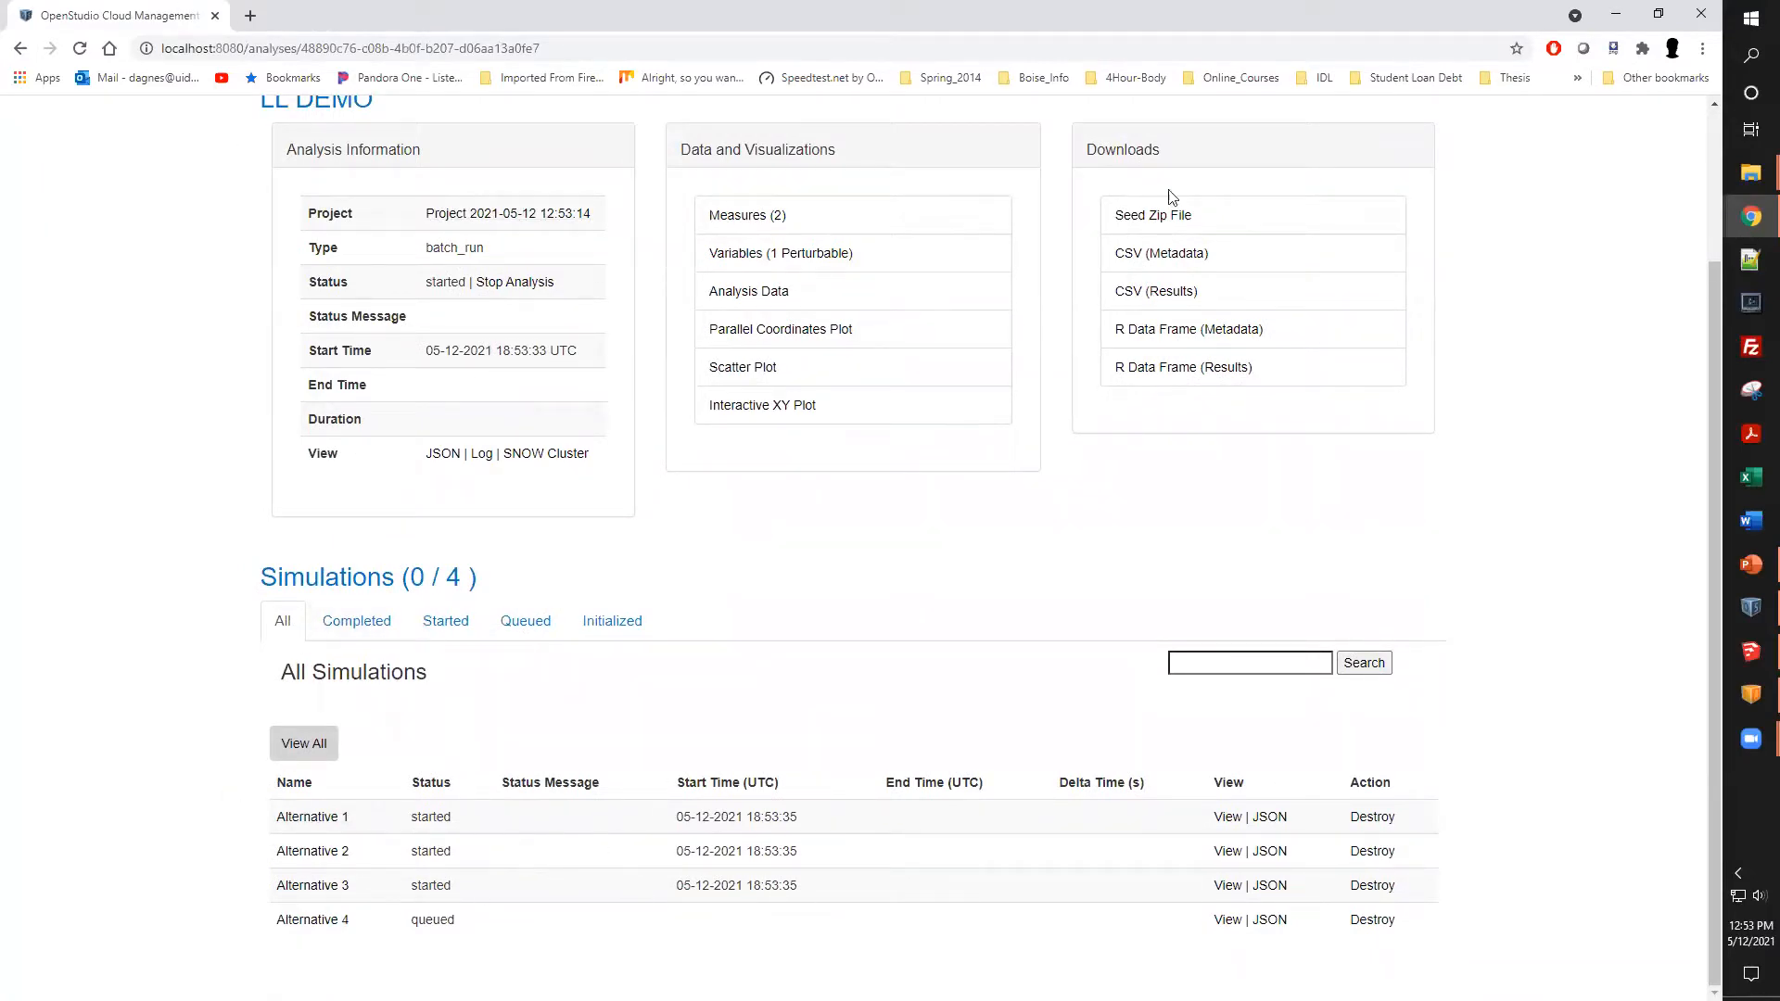
pyautogui.click(1616, 14)
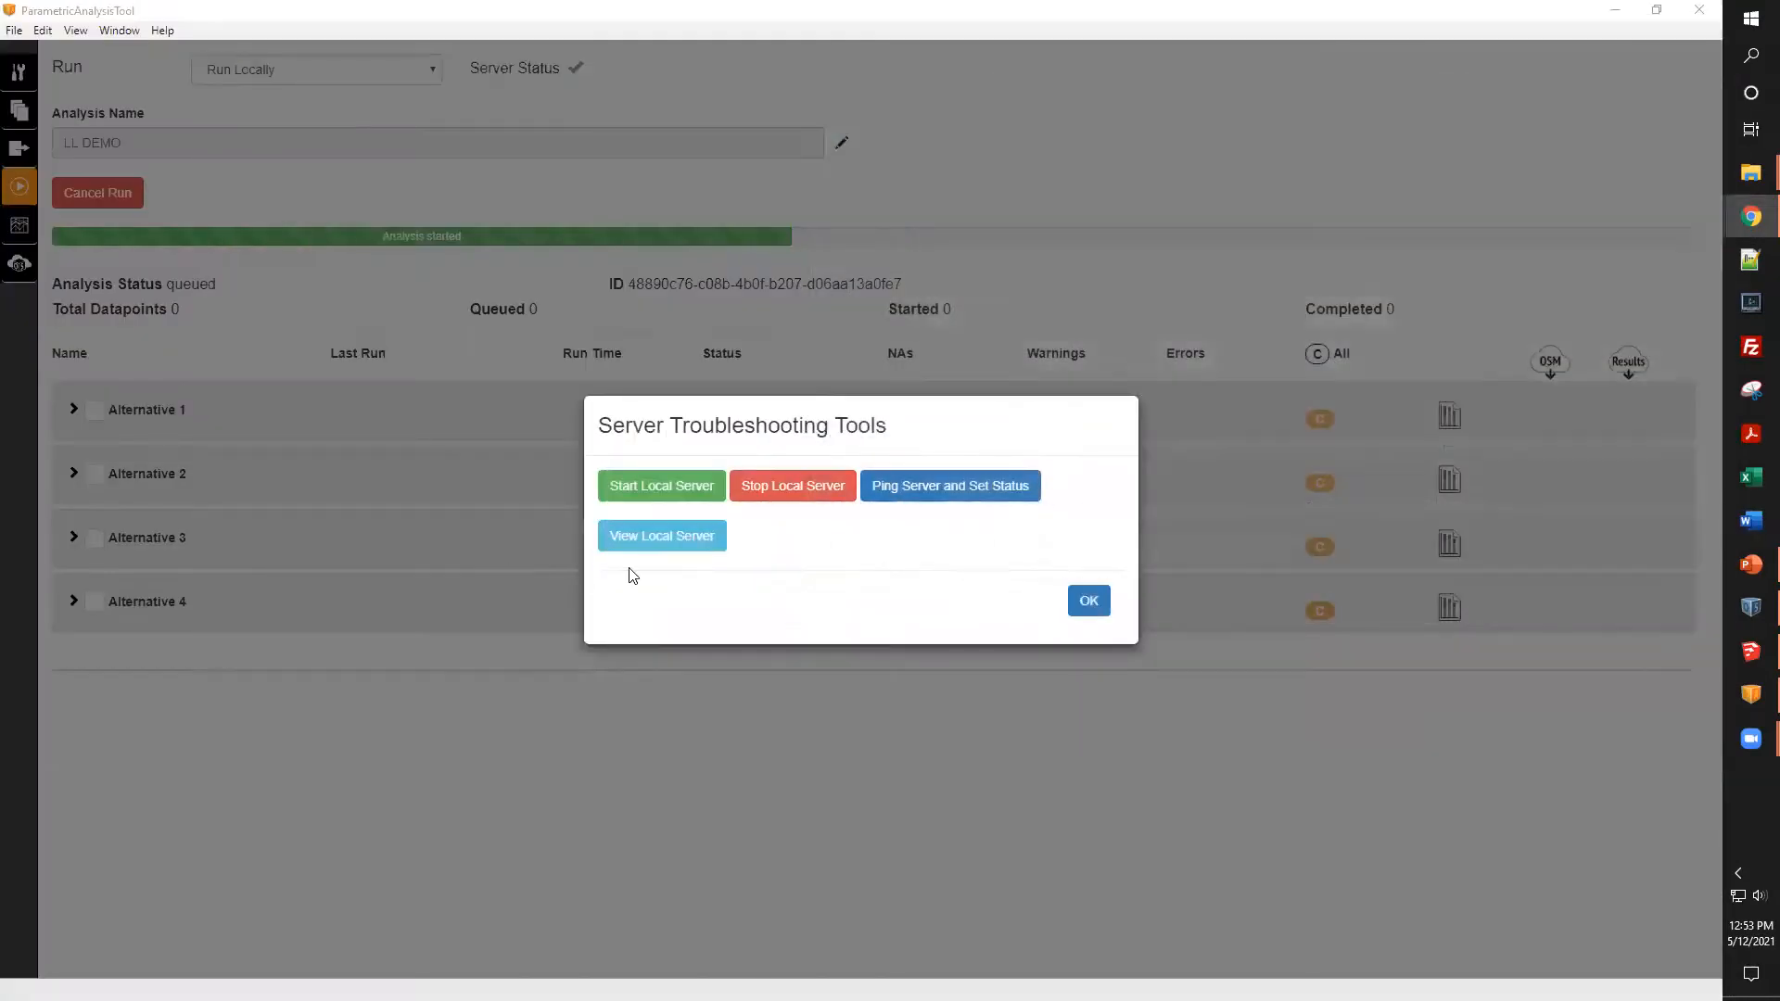
pyautogui.click(1085, 604)
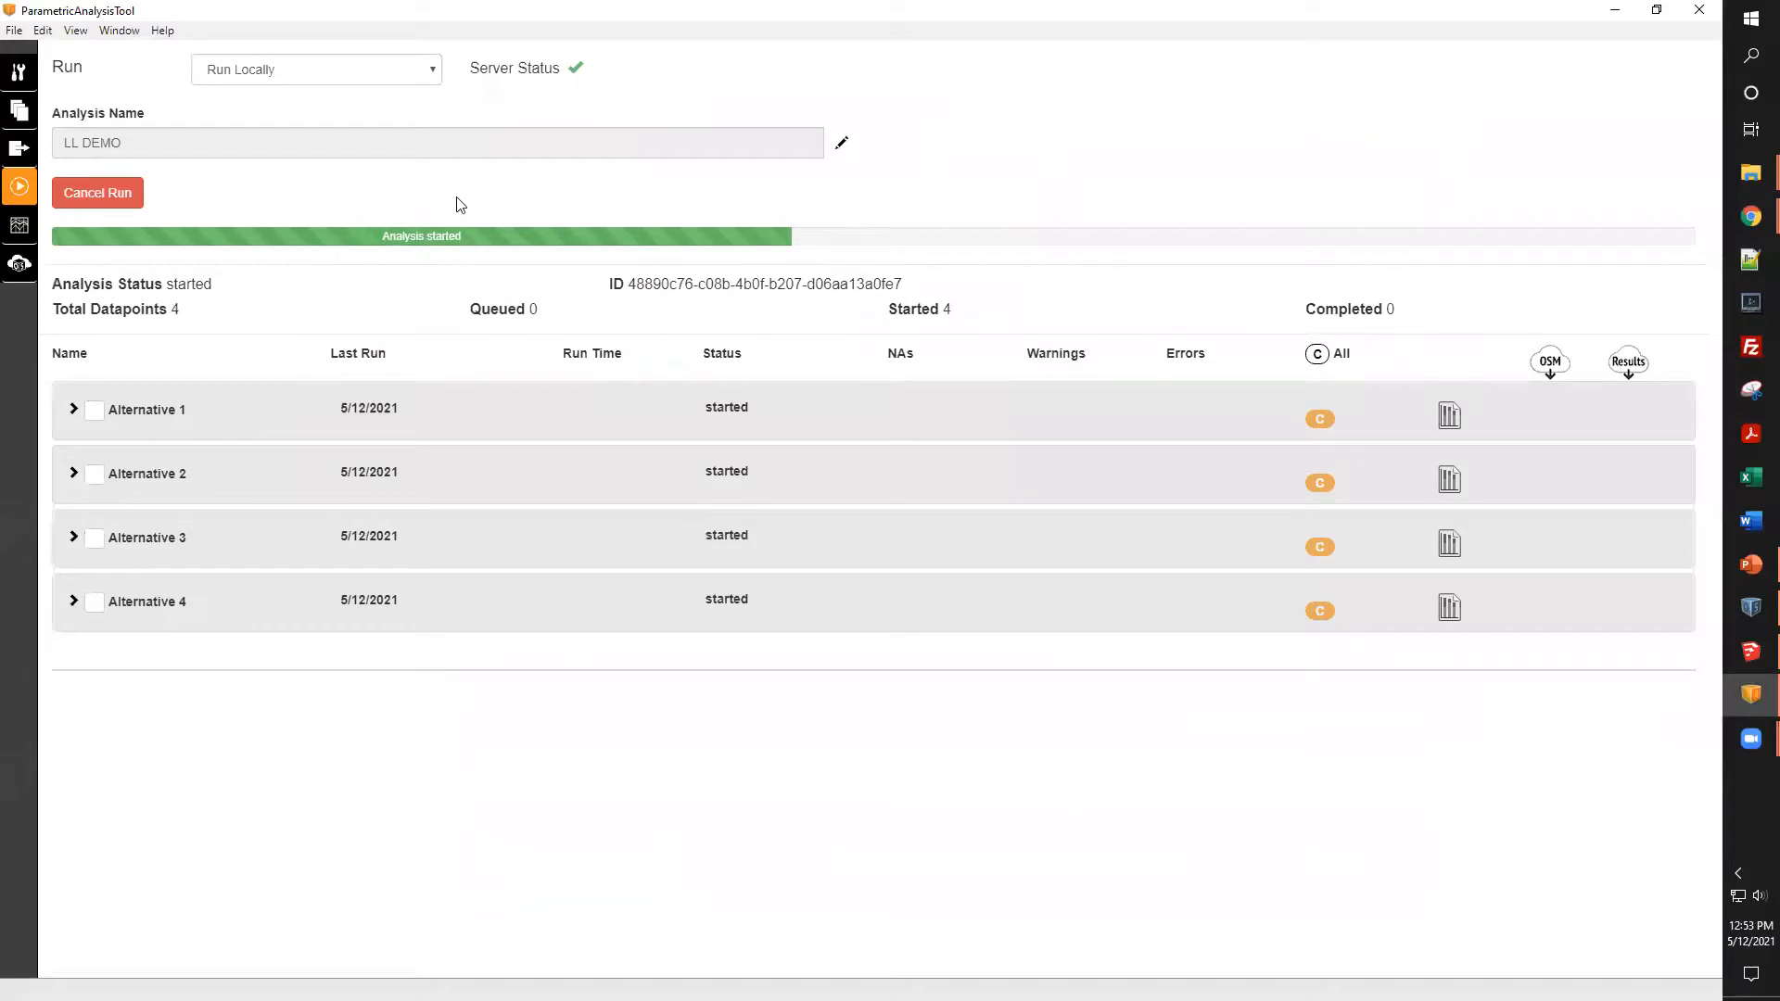
# - Open the reports once the analysis has finished, and view the Summary Table and the available report types
pyautogui.click(11, 232)
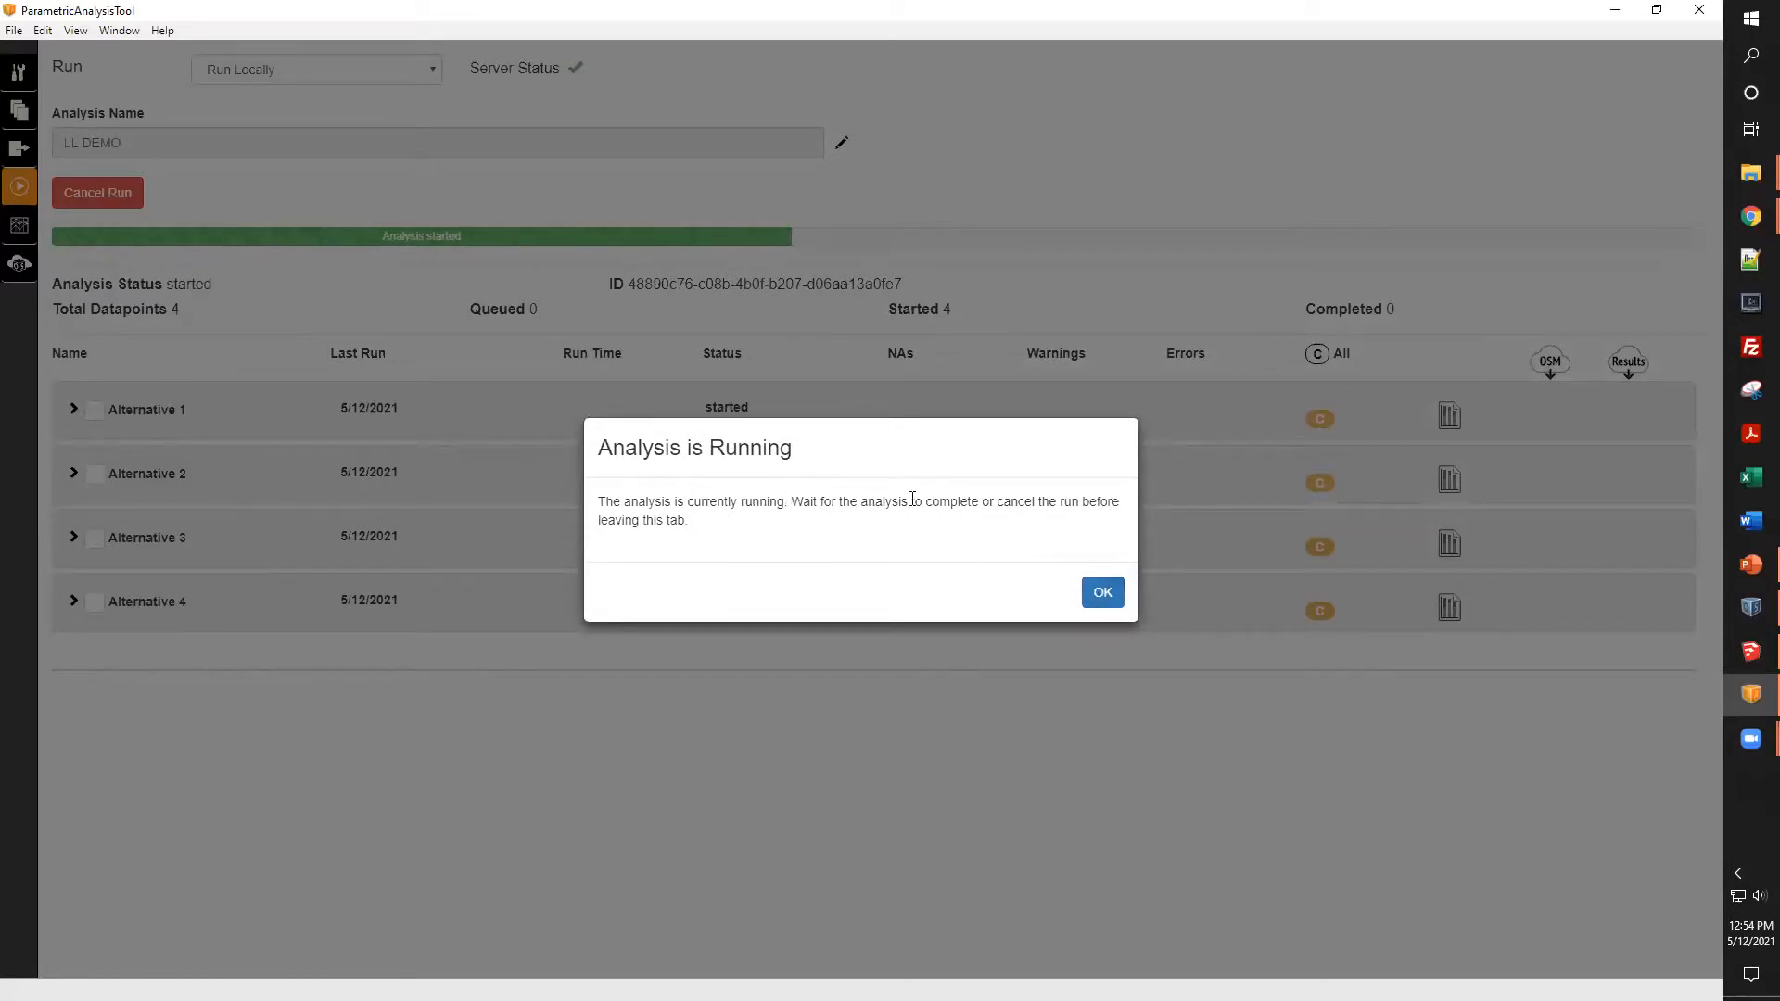
pyautogui.click(1102, 592)
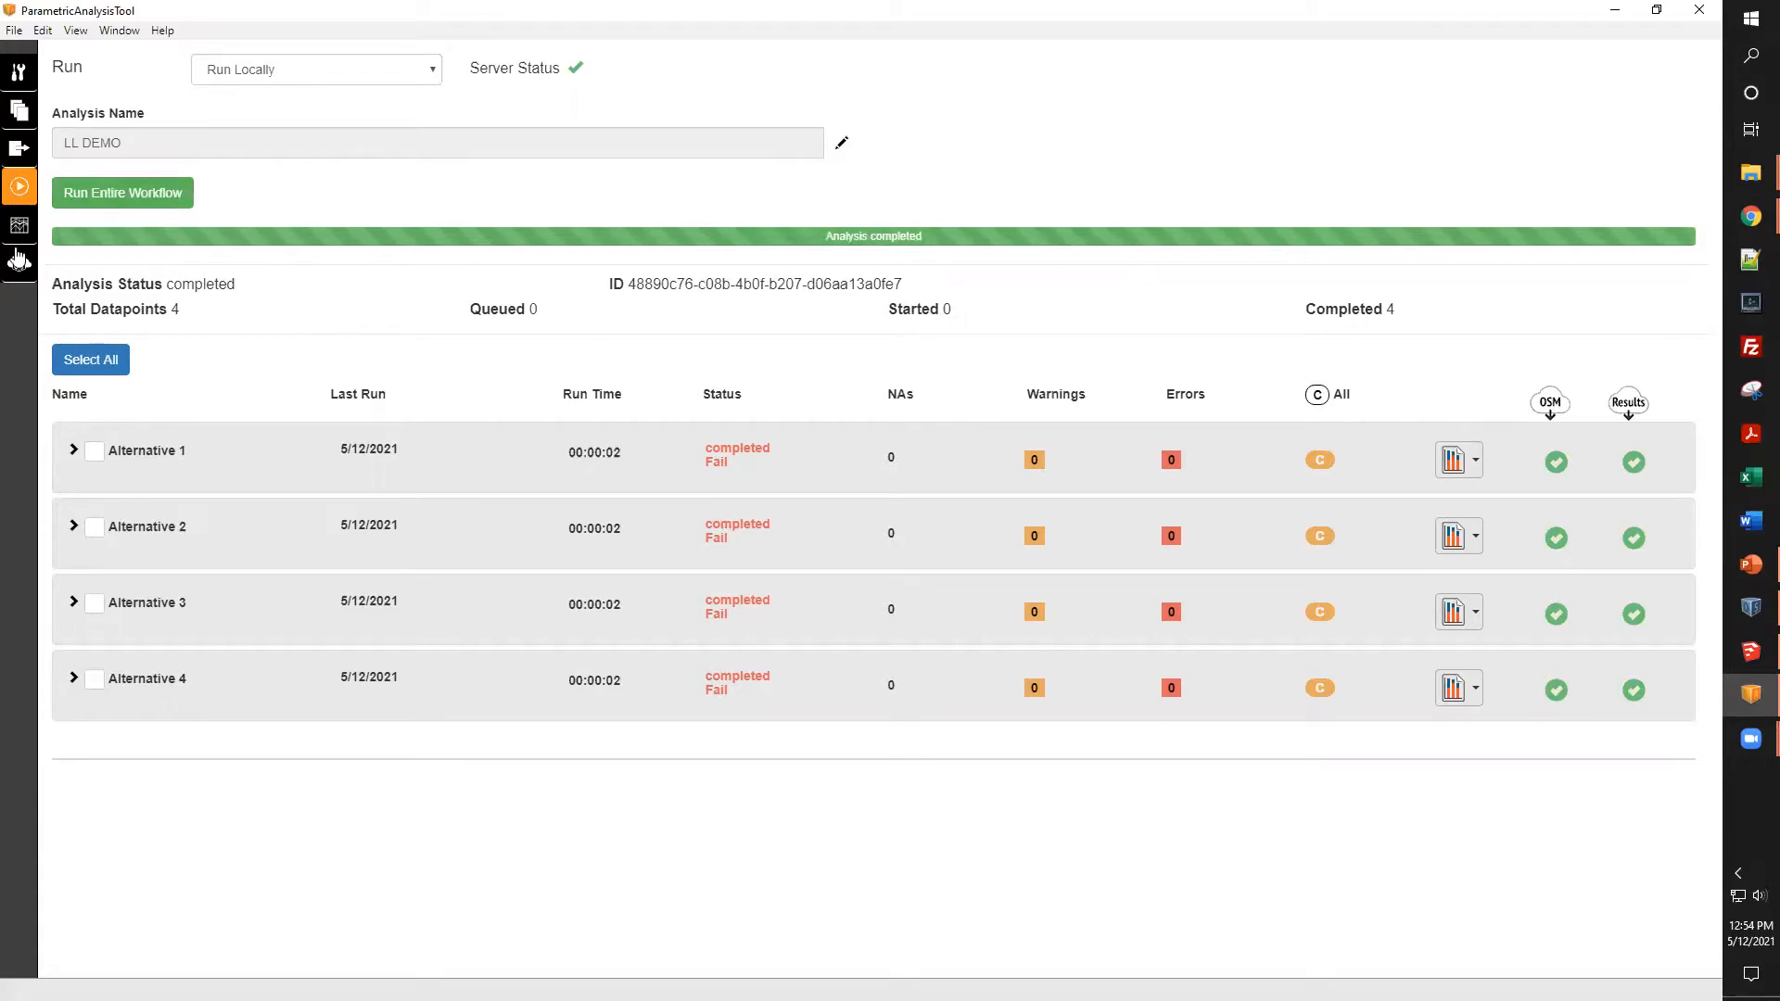
pyautogui.click(17, 239)
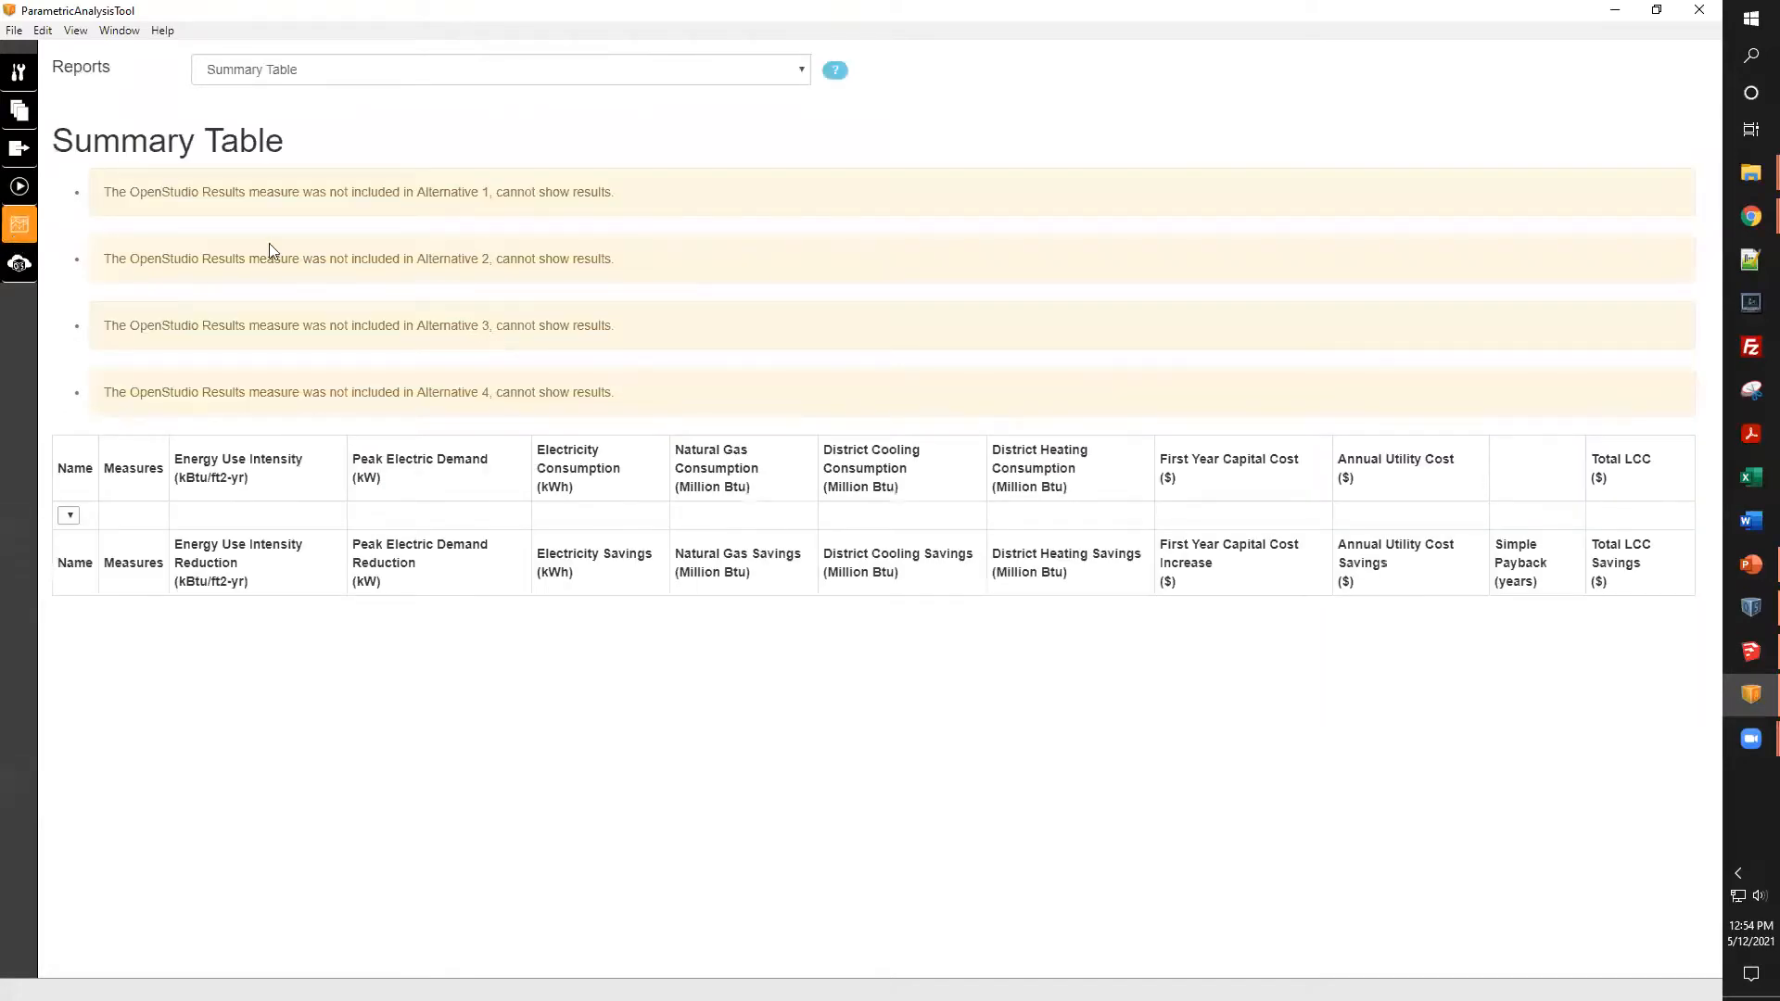
pyautogui.click(553, 74)
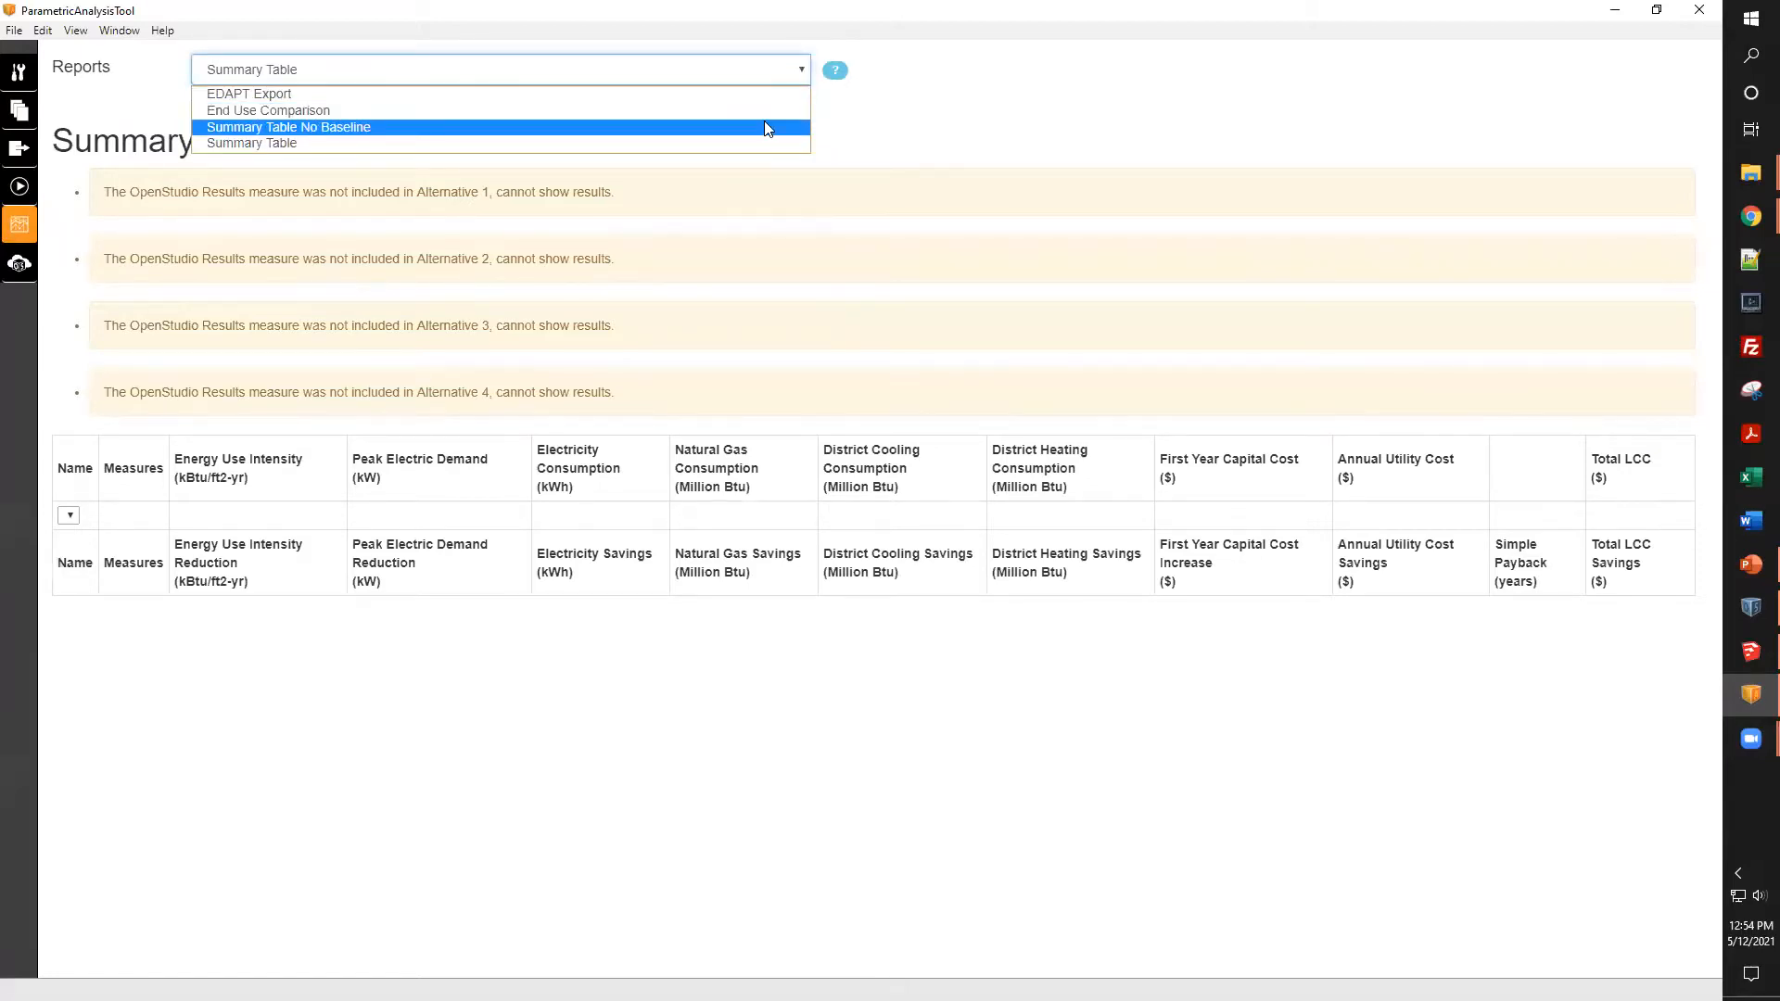
pyautogui.click(987, 122)
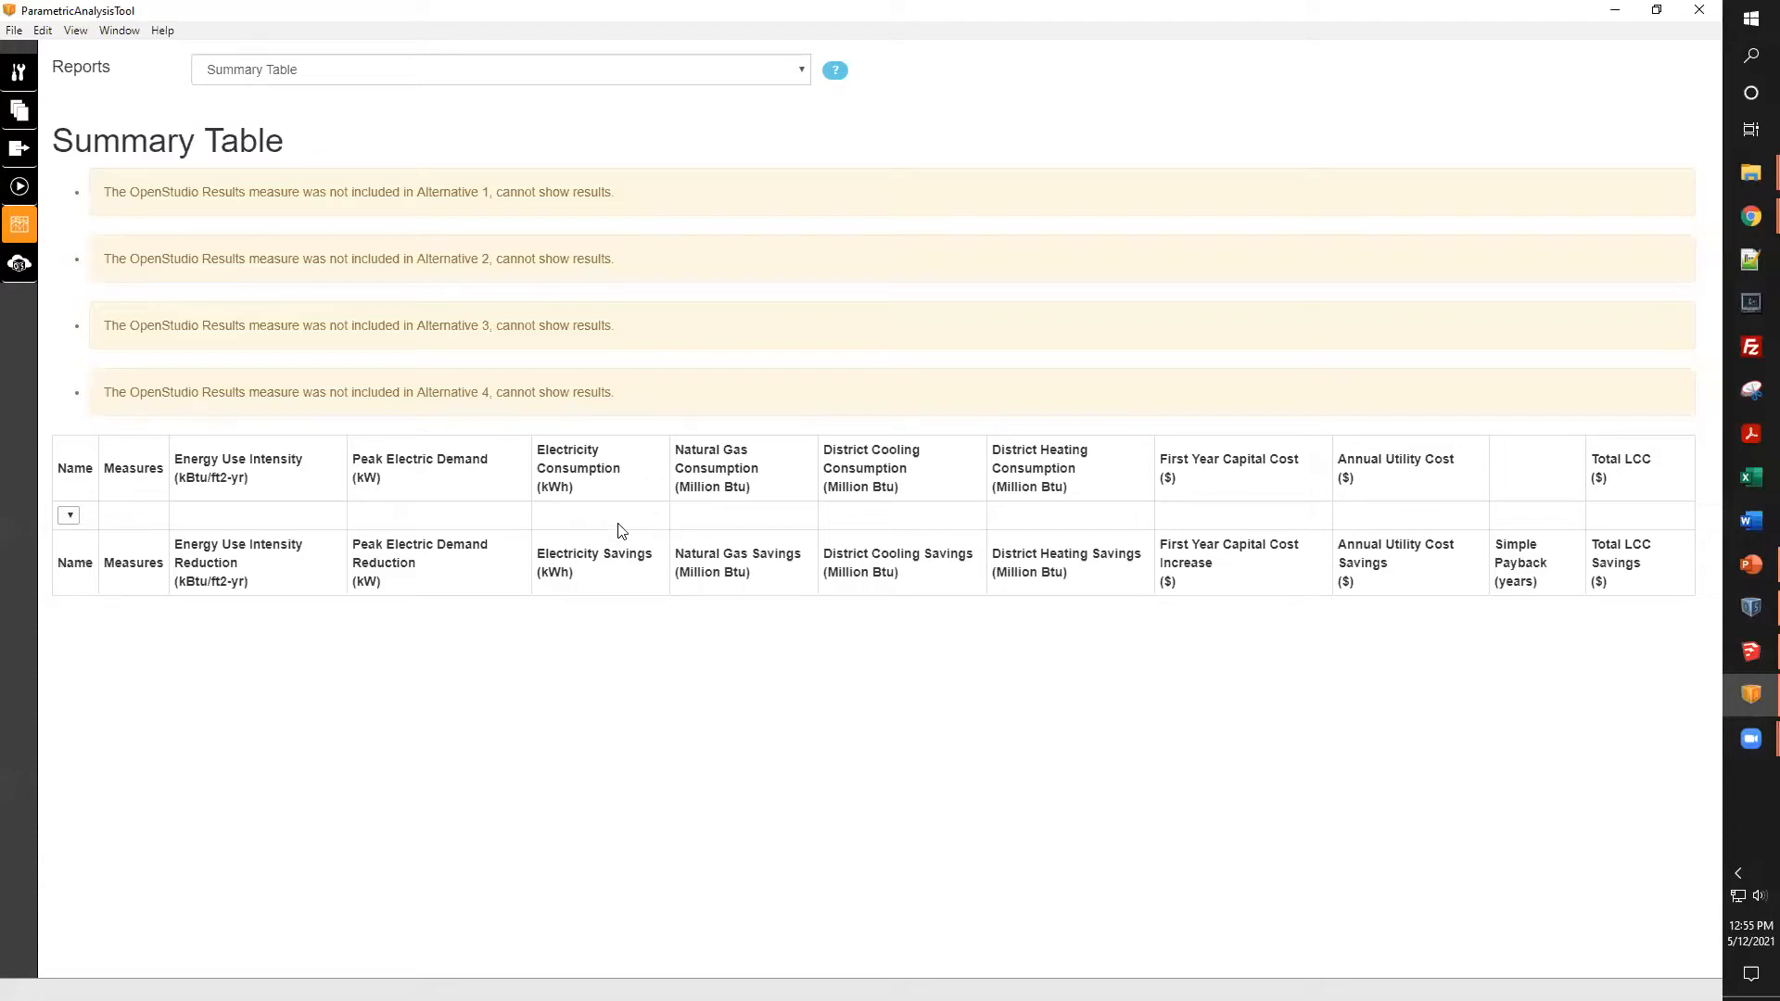
# - Examine the server dashboard for the status of the LL DEMO analysis and the two earlier analyses
pyautogui.click(18, 265)
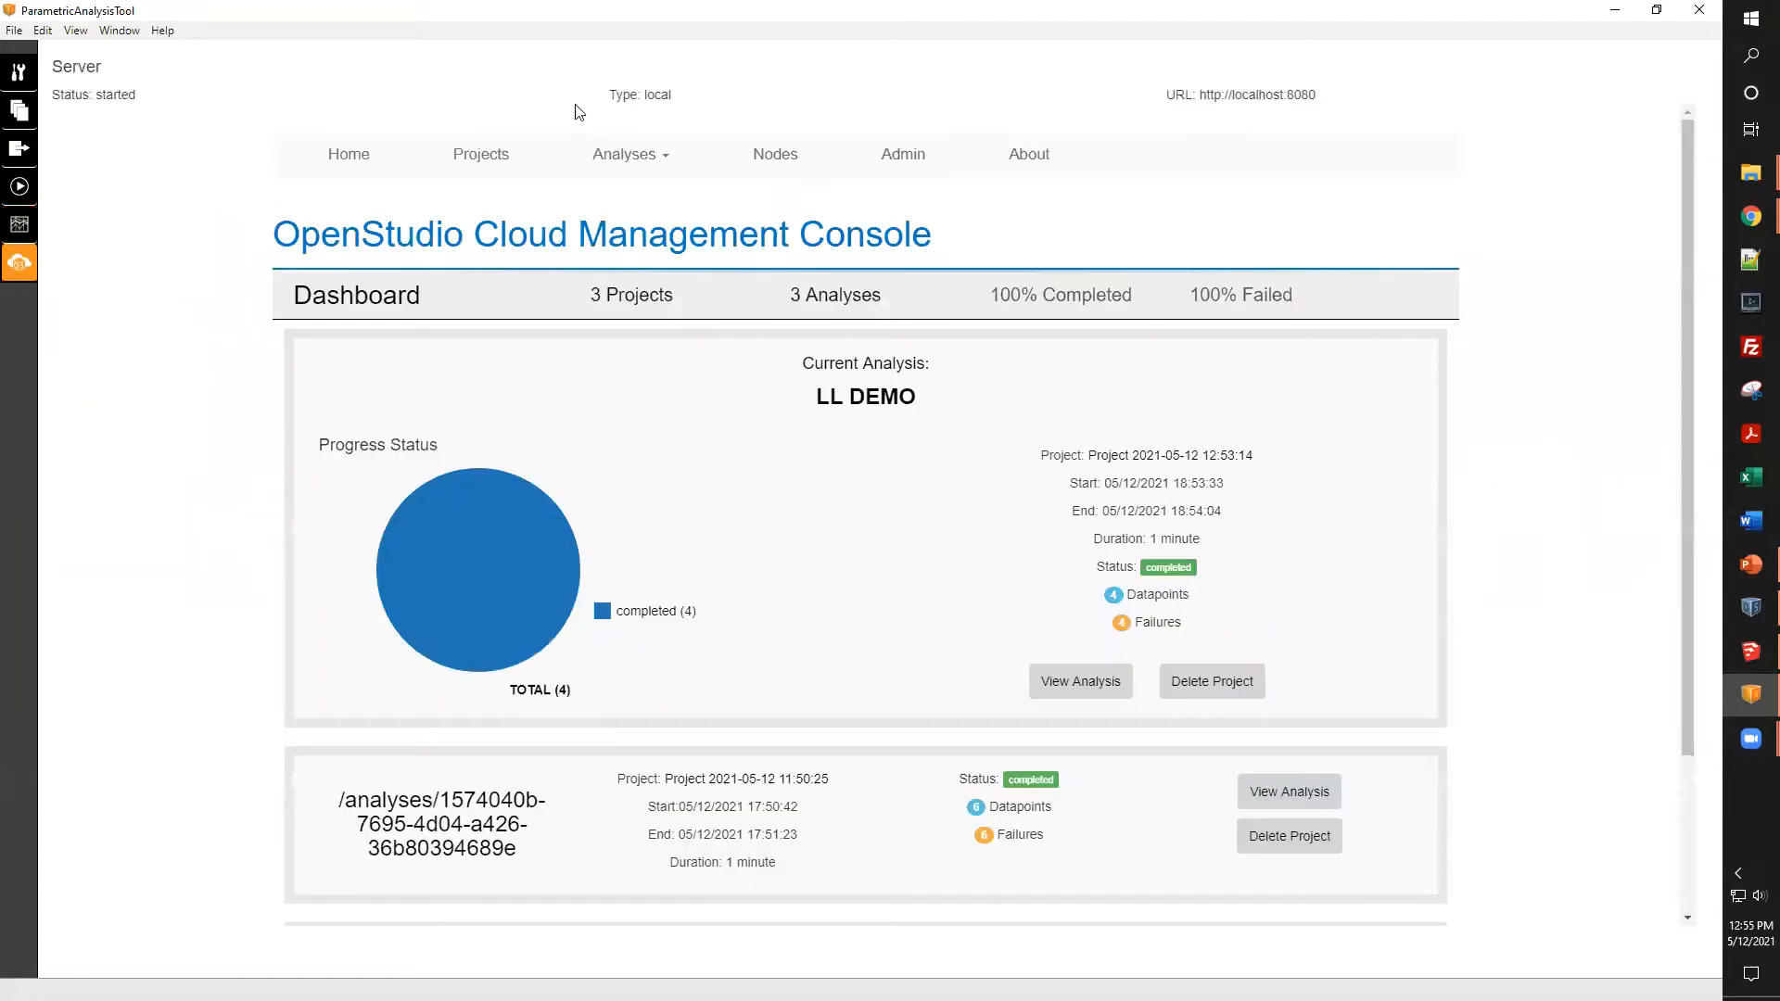
pyautogui.scroll(-2, 805, 233)
pyautogui.scroll(2, 805, 234)
pyautogui.scroll(-2, 951, 299)
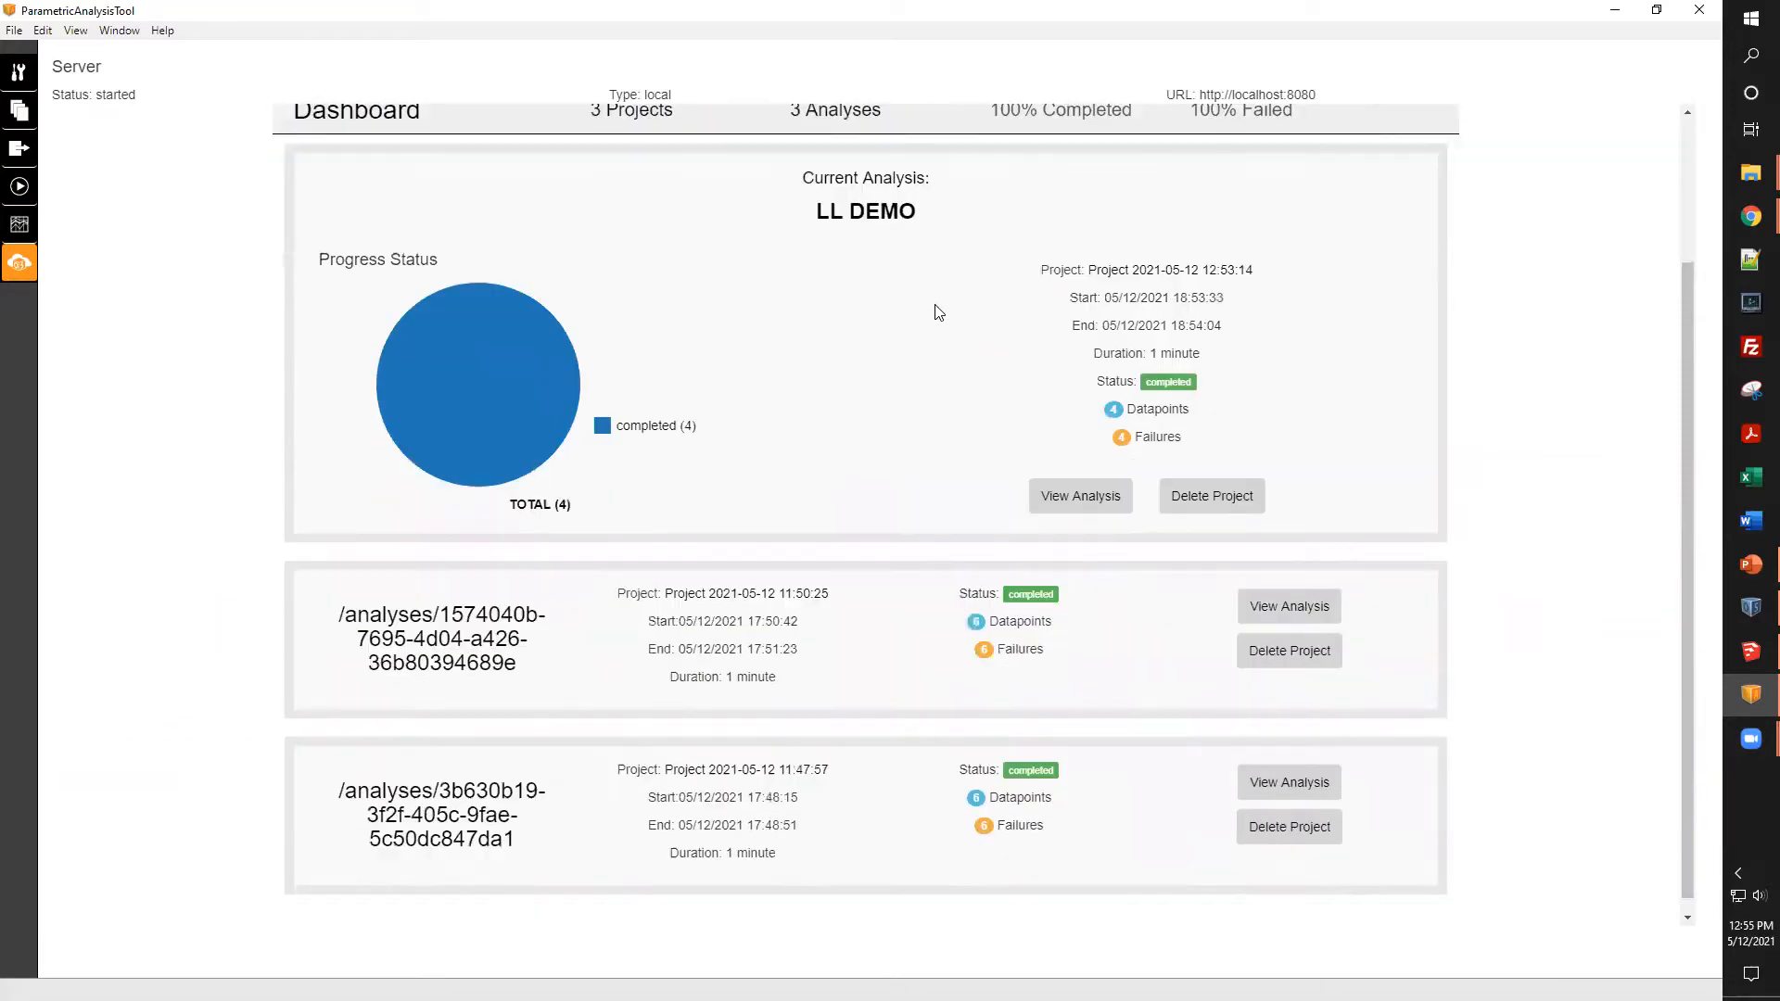
pyautogui.scroll(2, 366, 265)
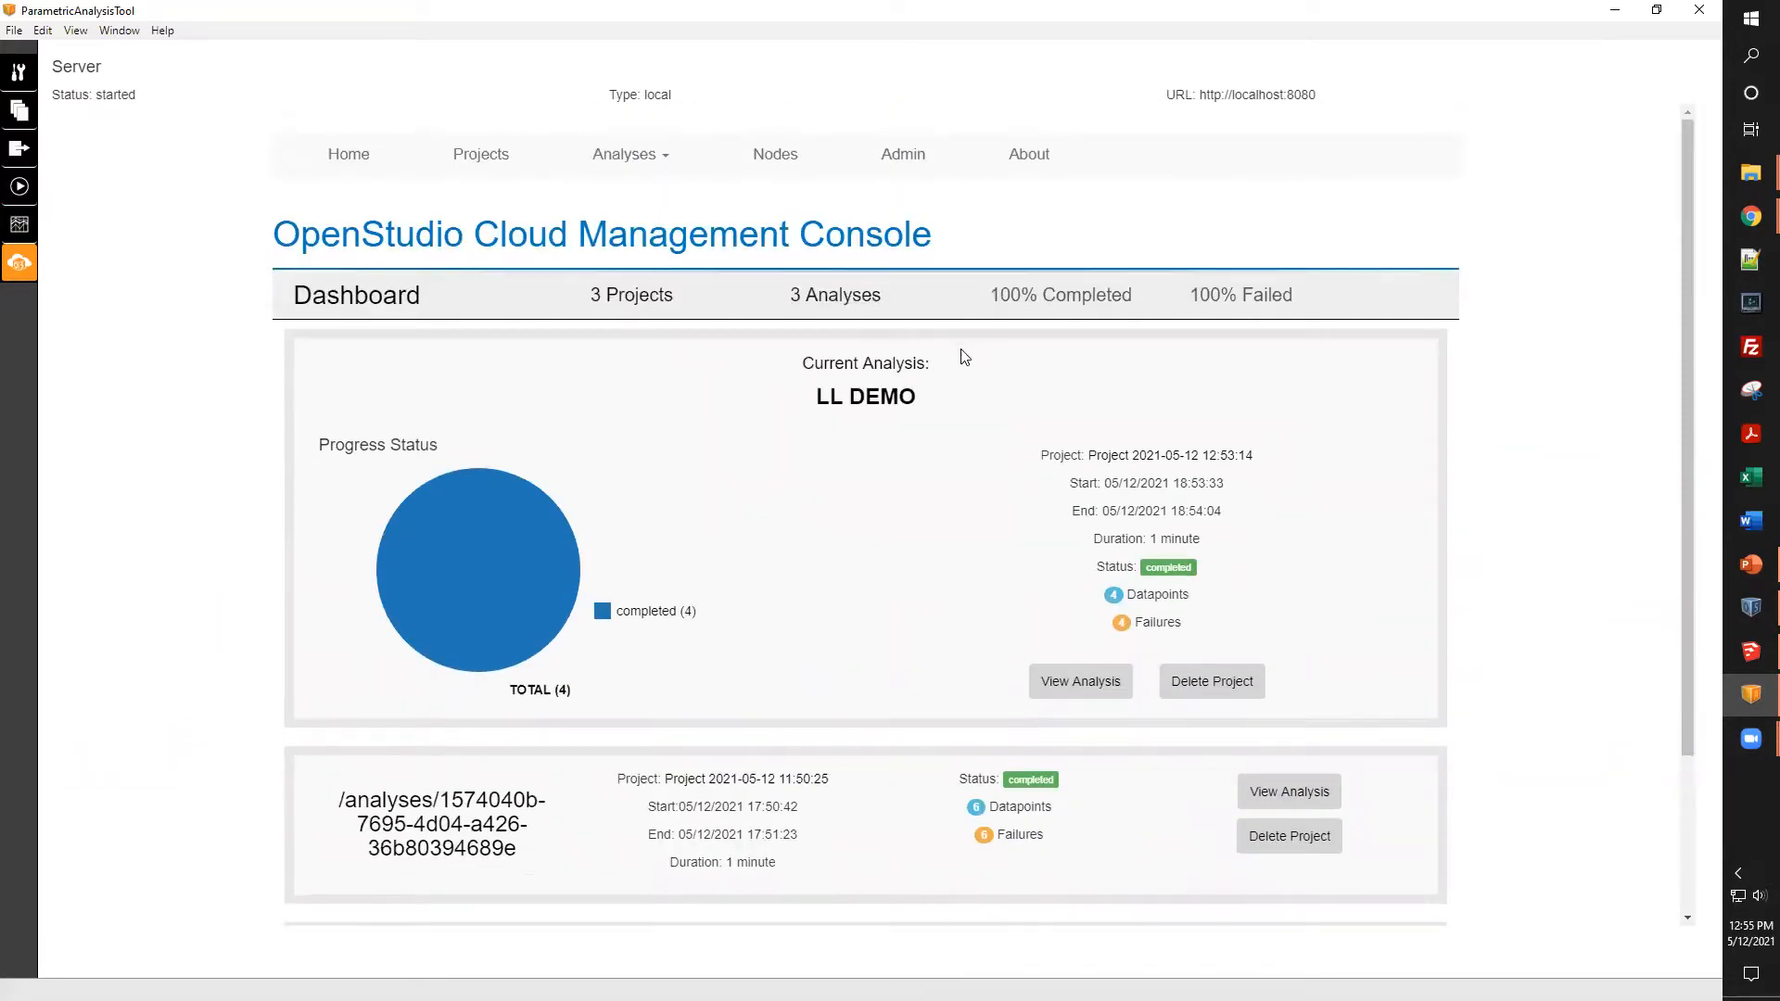
pyautogui.scroll(-2, 964, 370)
pyautogui.scroll(1, 997, 428)
pyautogui.scroll(1, 981, 424)
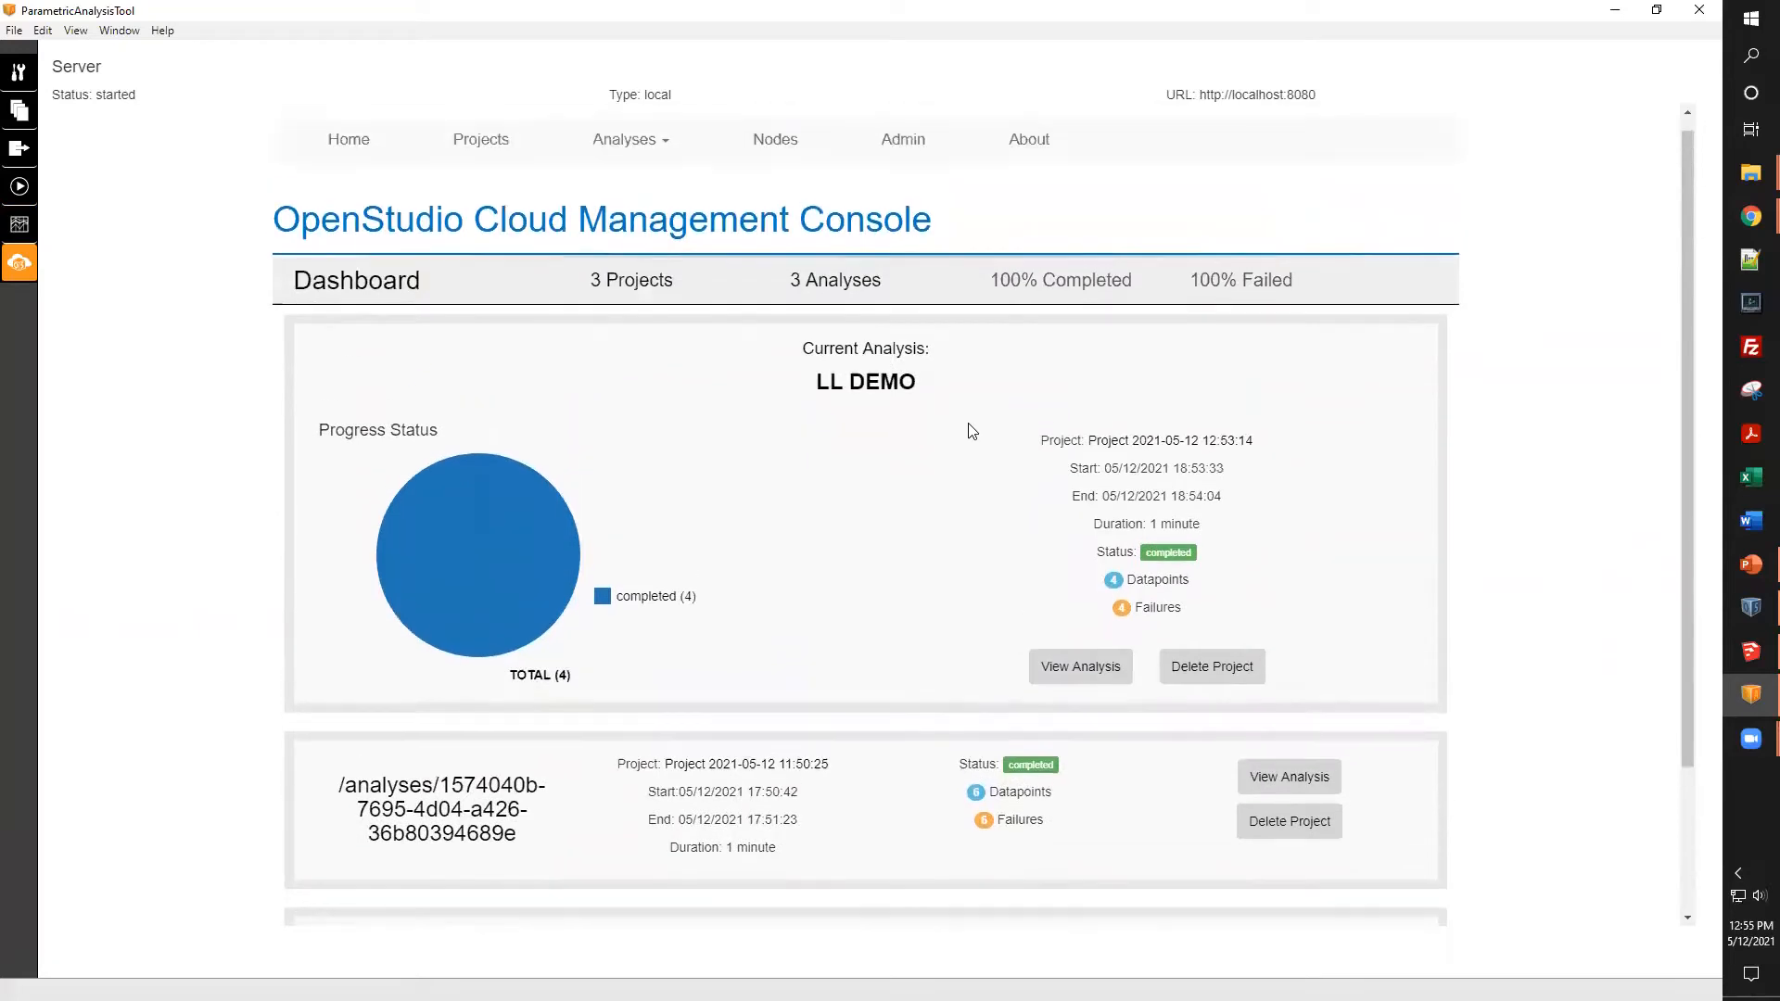
pyautogui.scroll(1, 1219, 239)
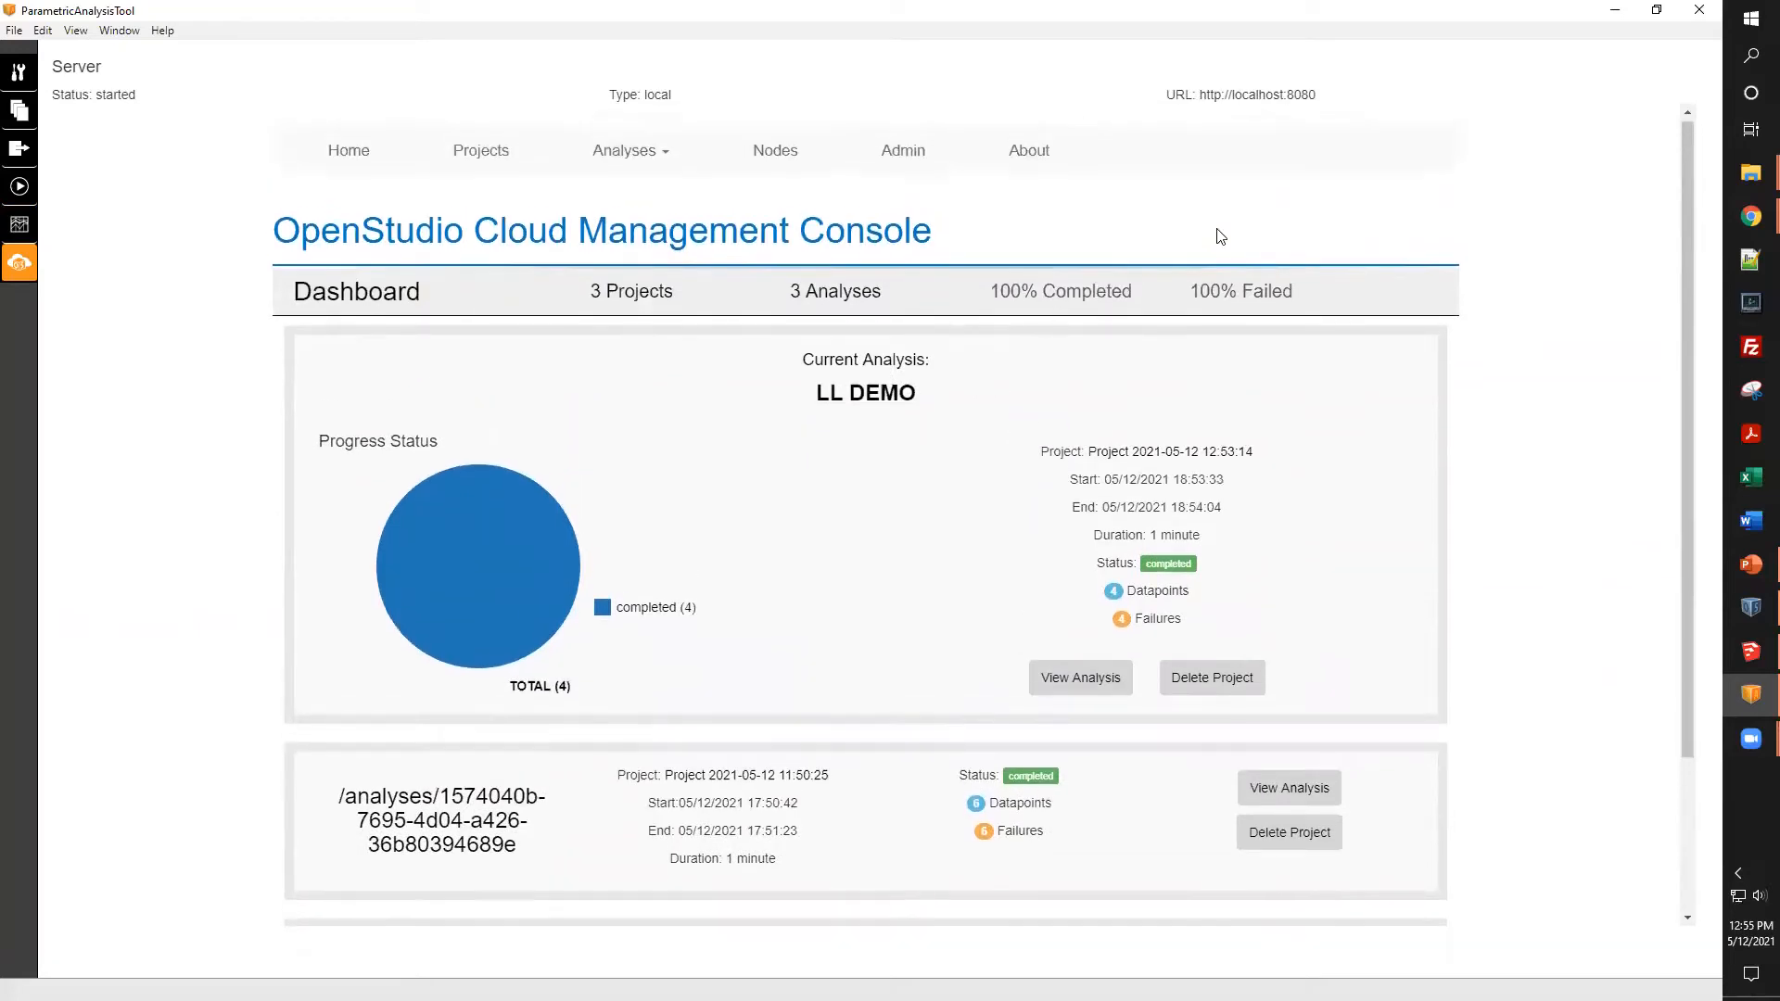
# - Review the run status of the four alternatives and reopen the Summary Table report
pyautogui.click(1615, 13)
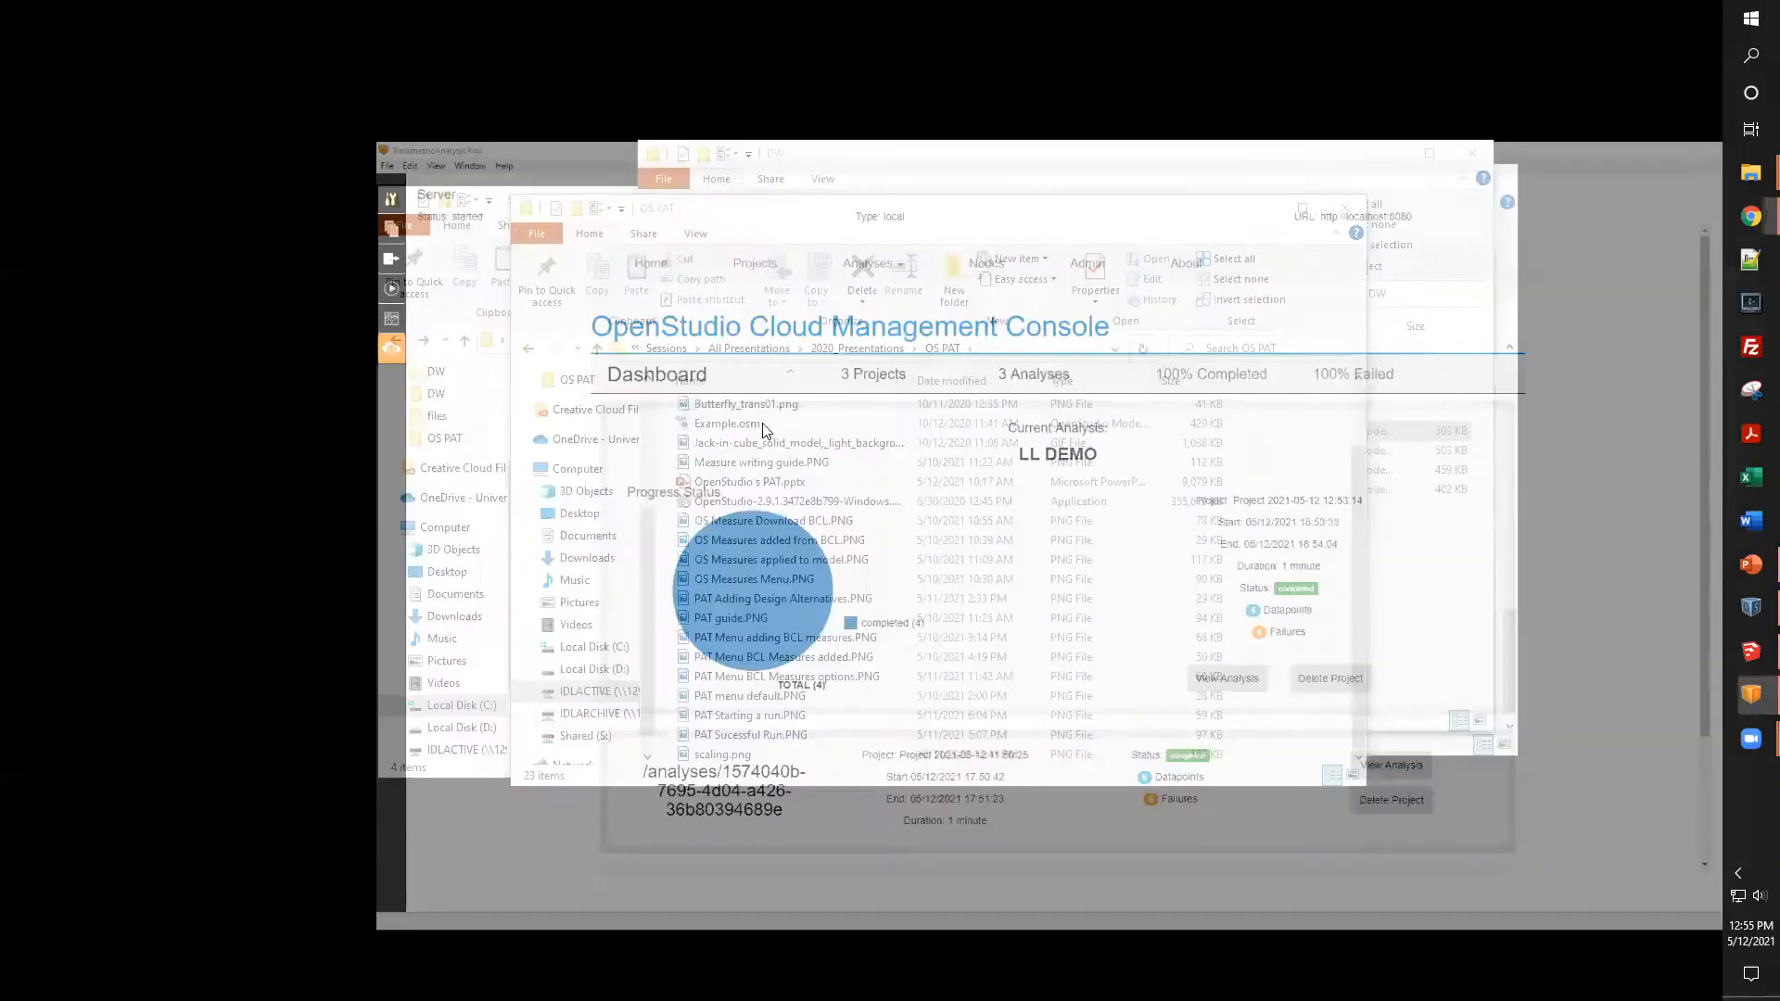
pyautogui.click(1740, 694)
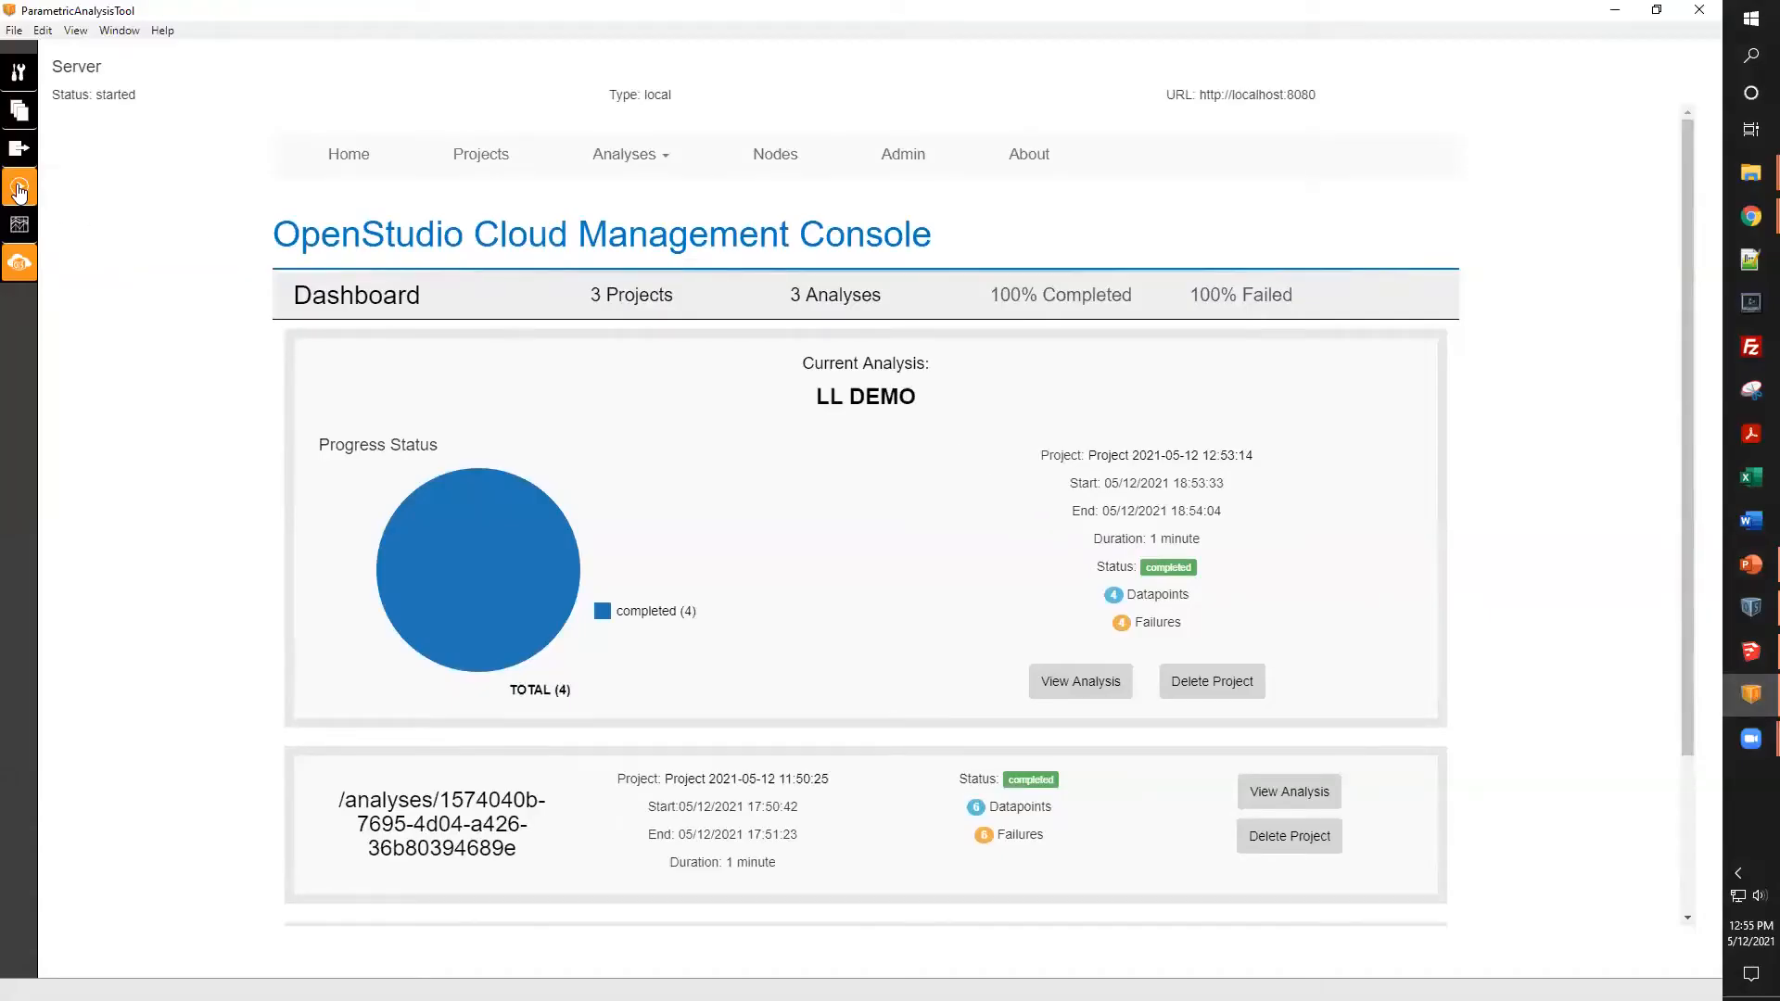
pyautogui.click(20, 188)
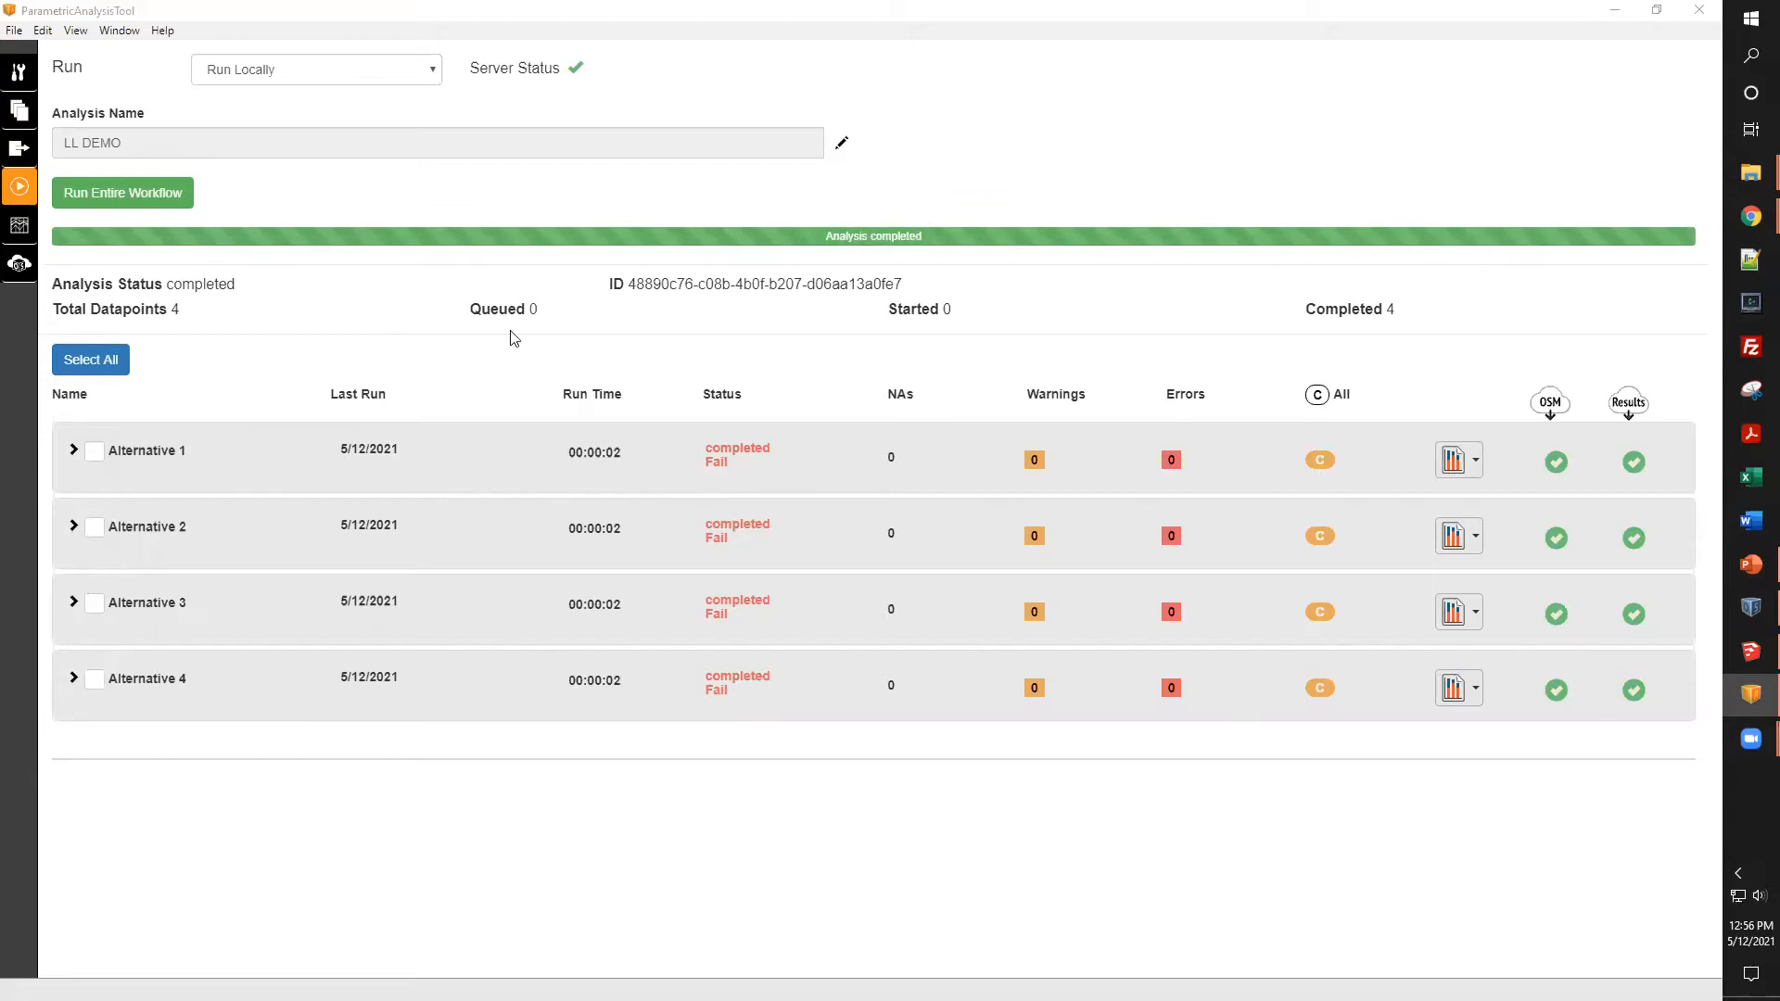
pyautogui.click(19, 225)
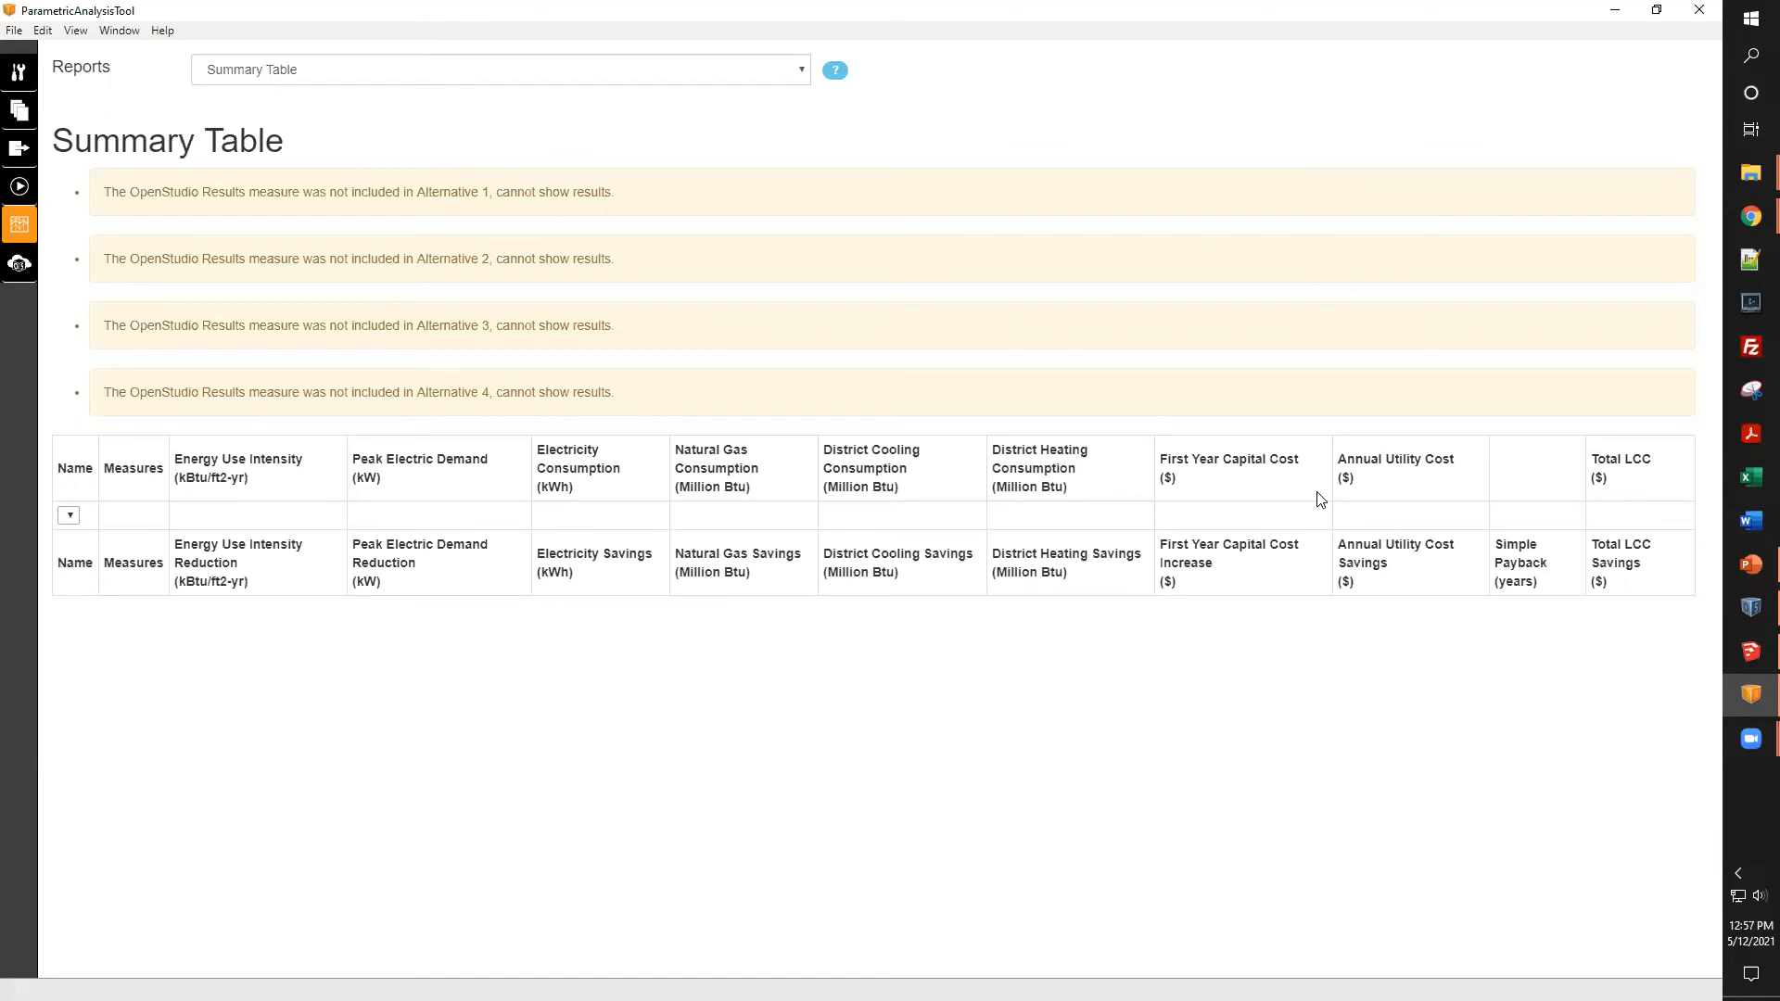
# - Close ParametricAnalysisTool
pyautogui.click(1699, 10)
pyautogui.click(1009, 580)
pyautogui.moveTo(1739, 581)
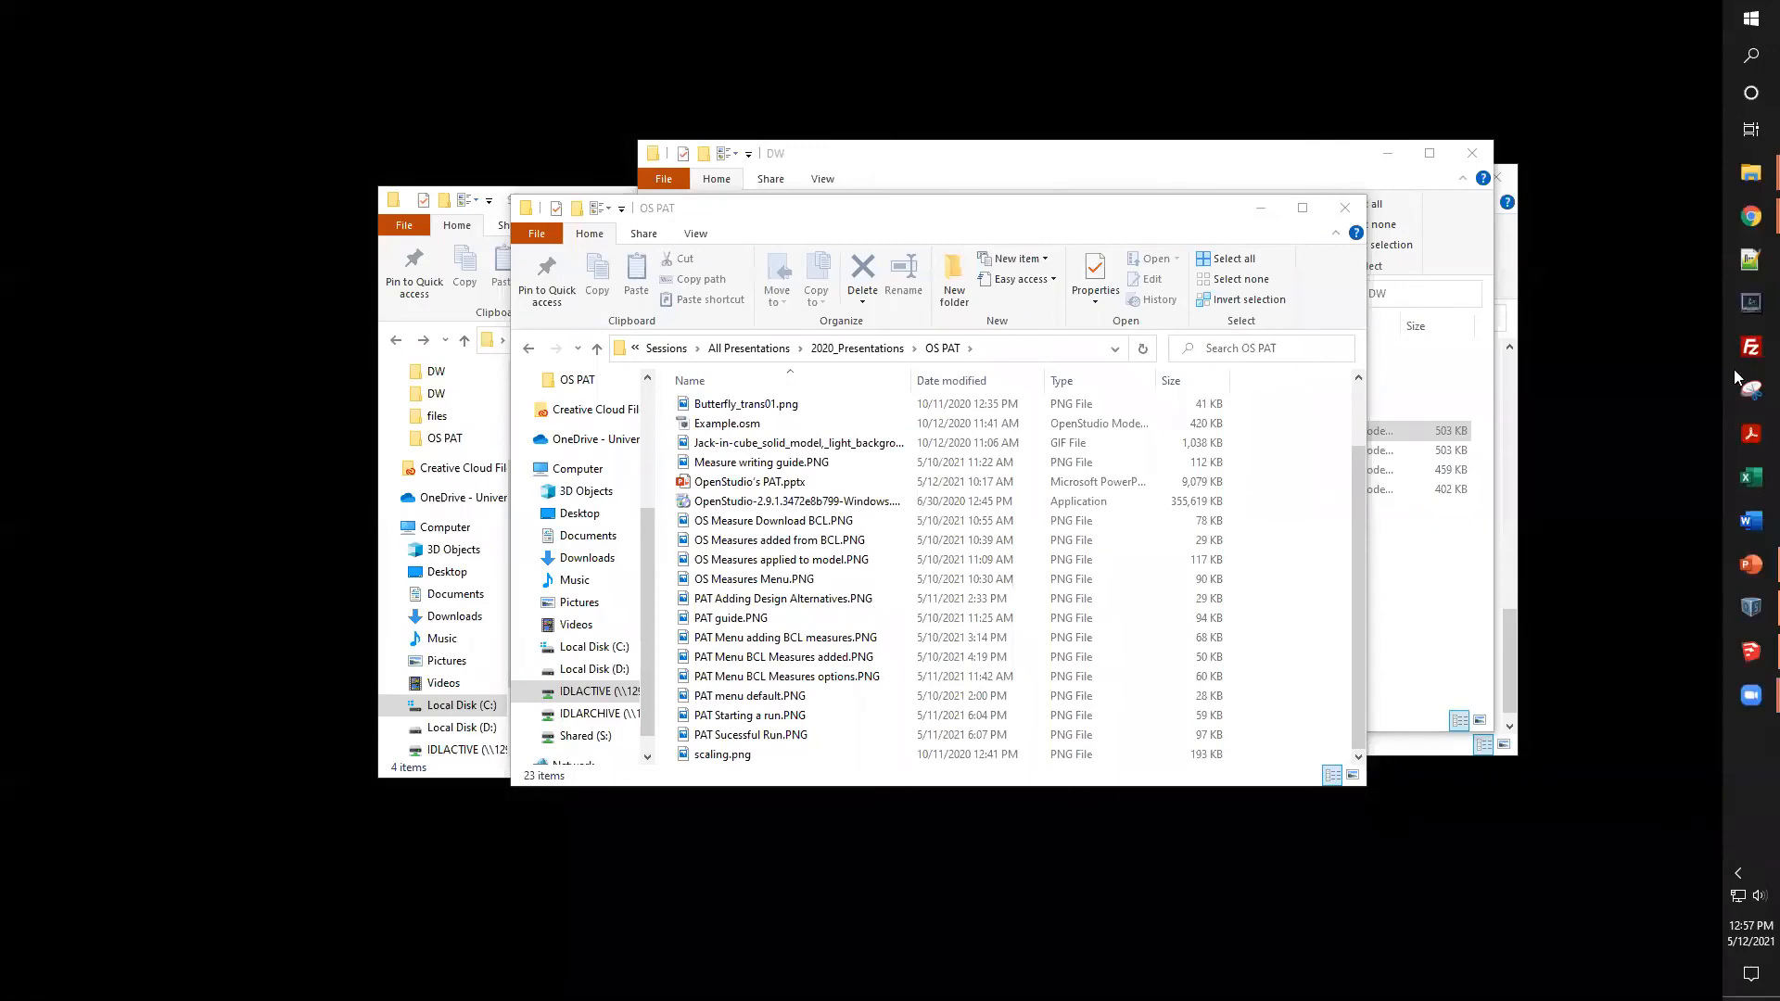
# - Switch to PowerPoint and start the slide show from slide 52, Conclusion
pyautogui.click(1750, 612)
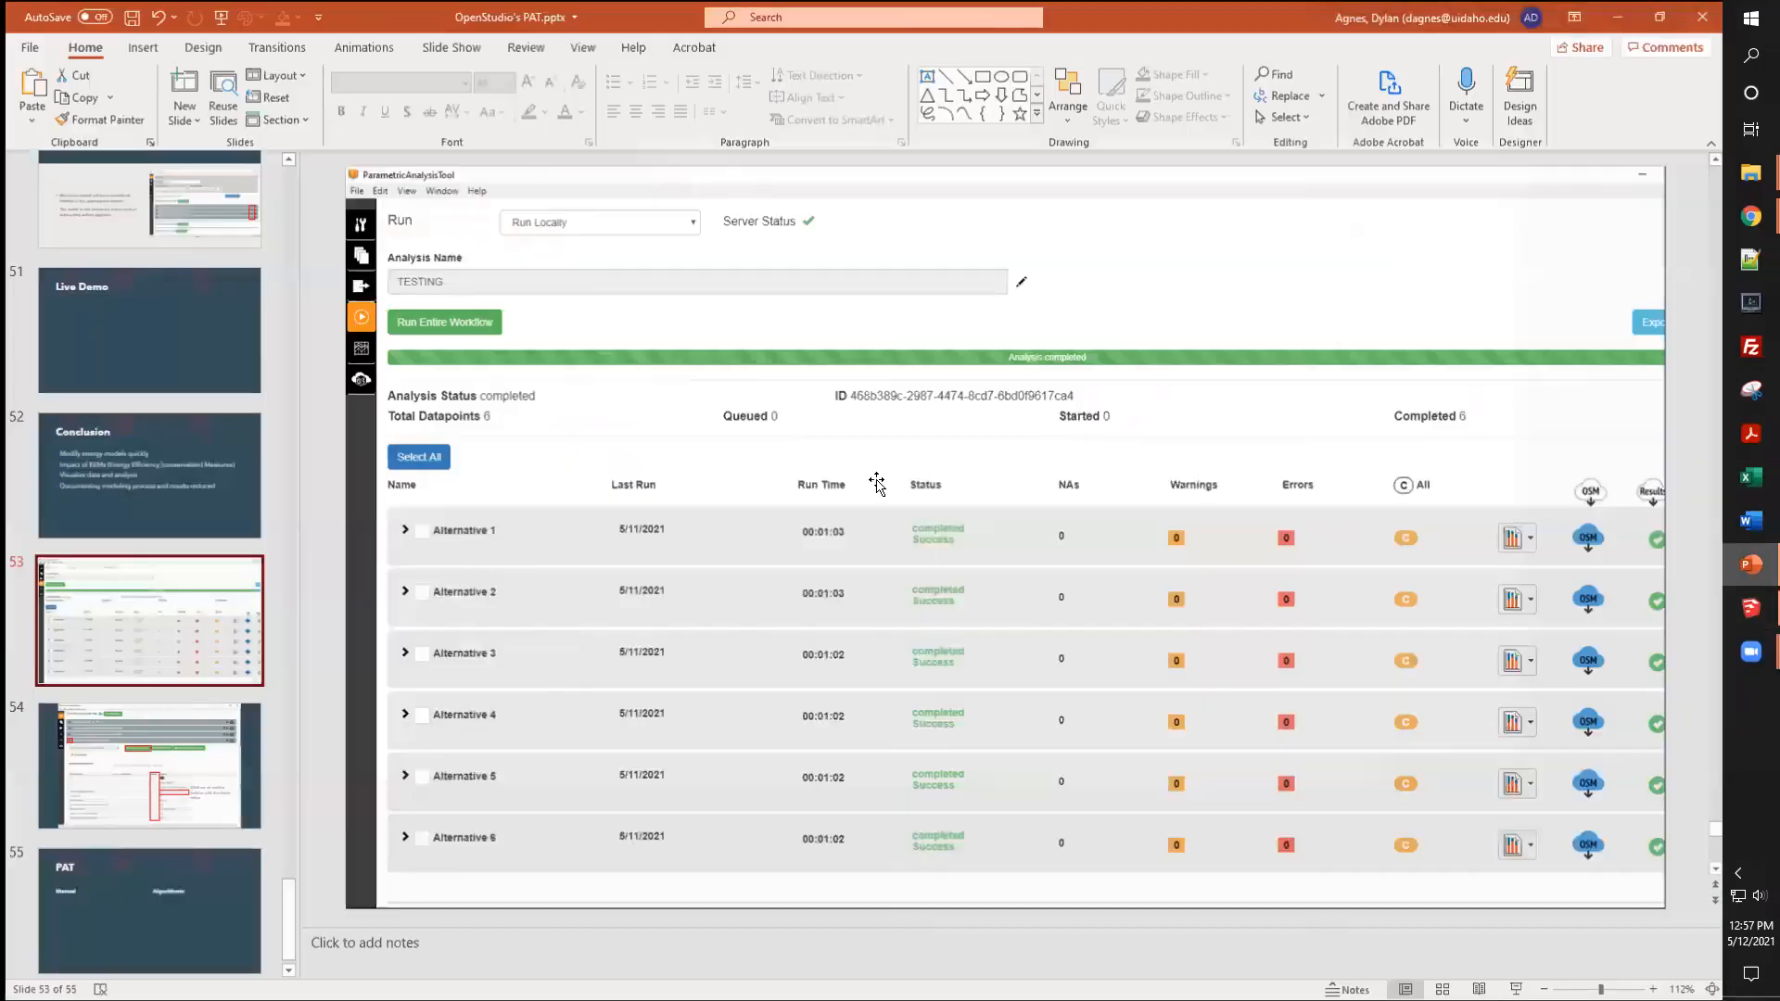
pyautogui.click(1750, 564)
pyautogui.scroll(-2, 542, 910)
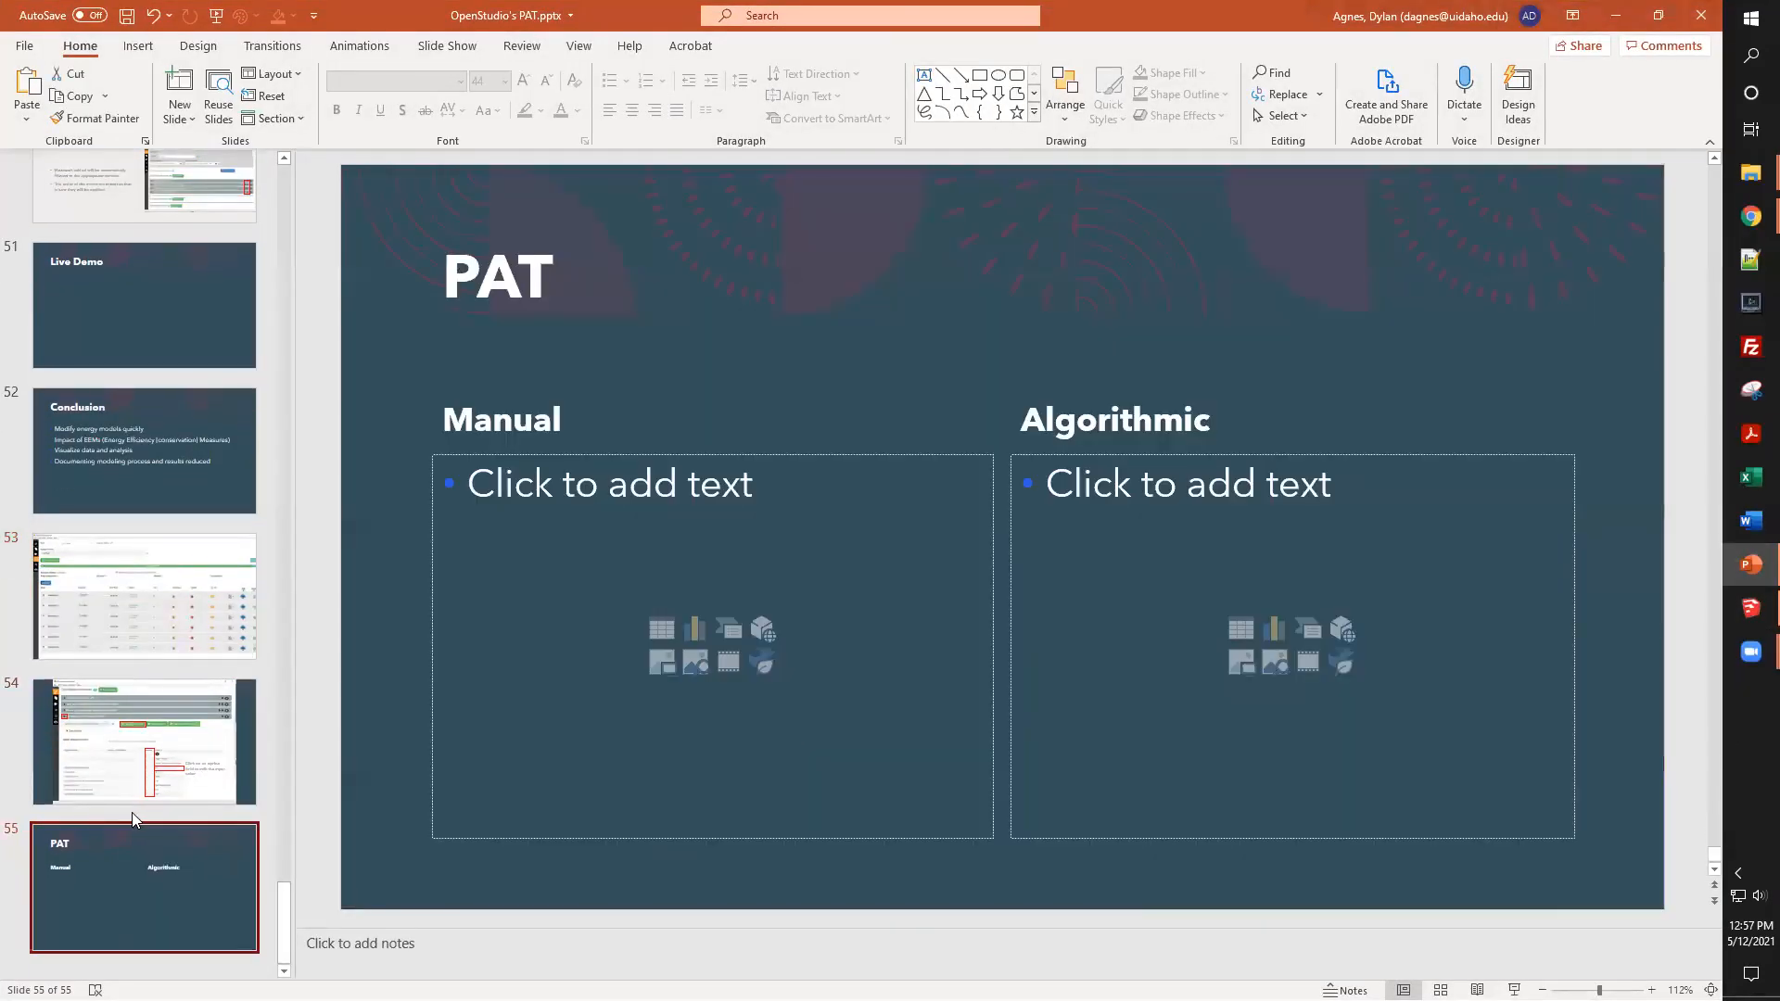
pyautogui.click(176, 423)
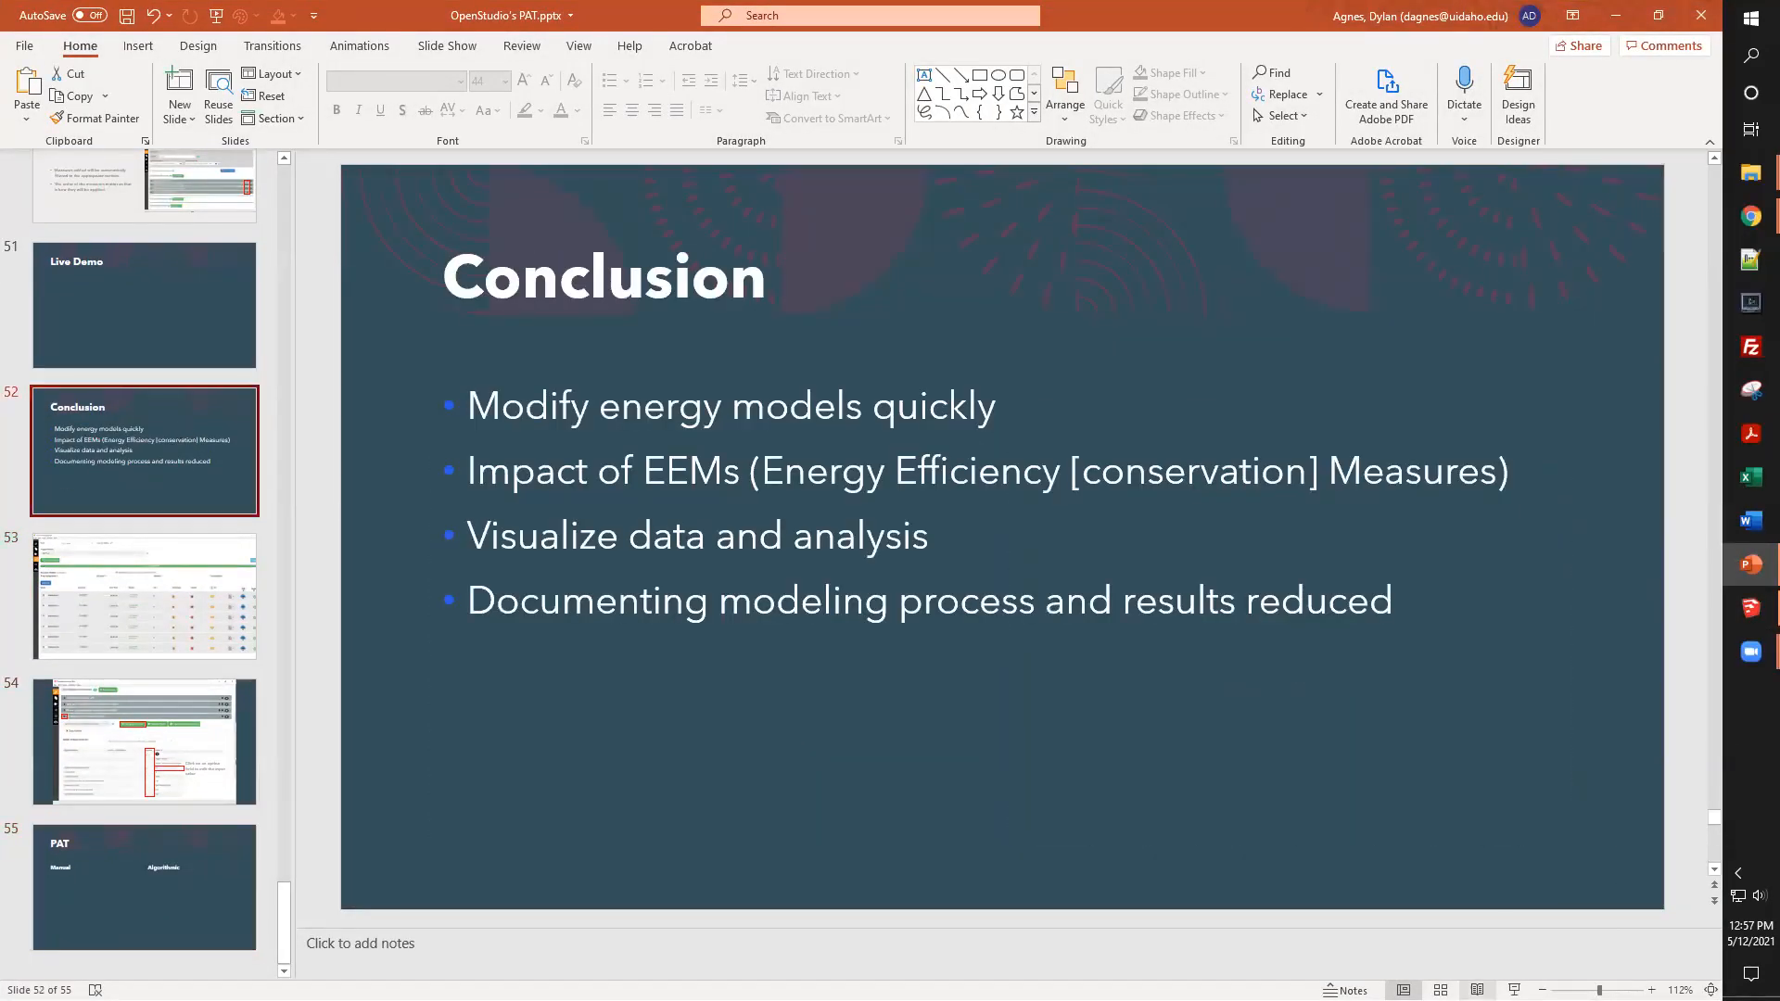
pyautogui.click(1514, 990)
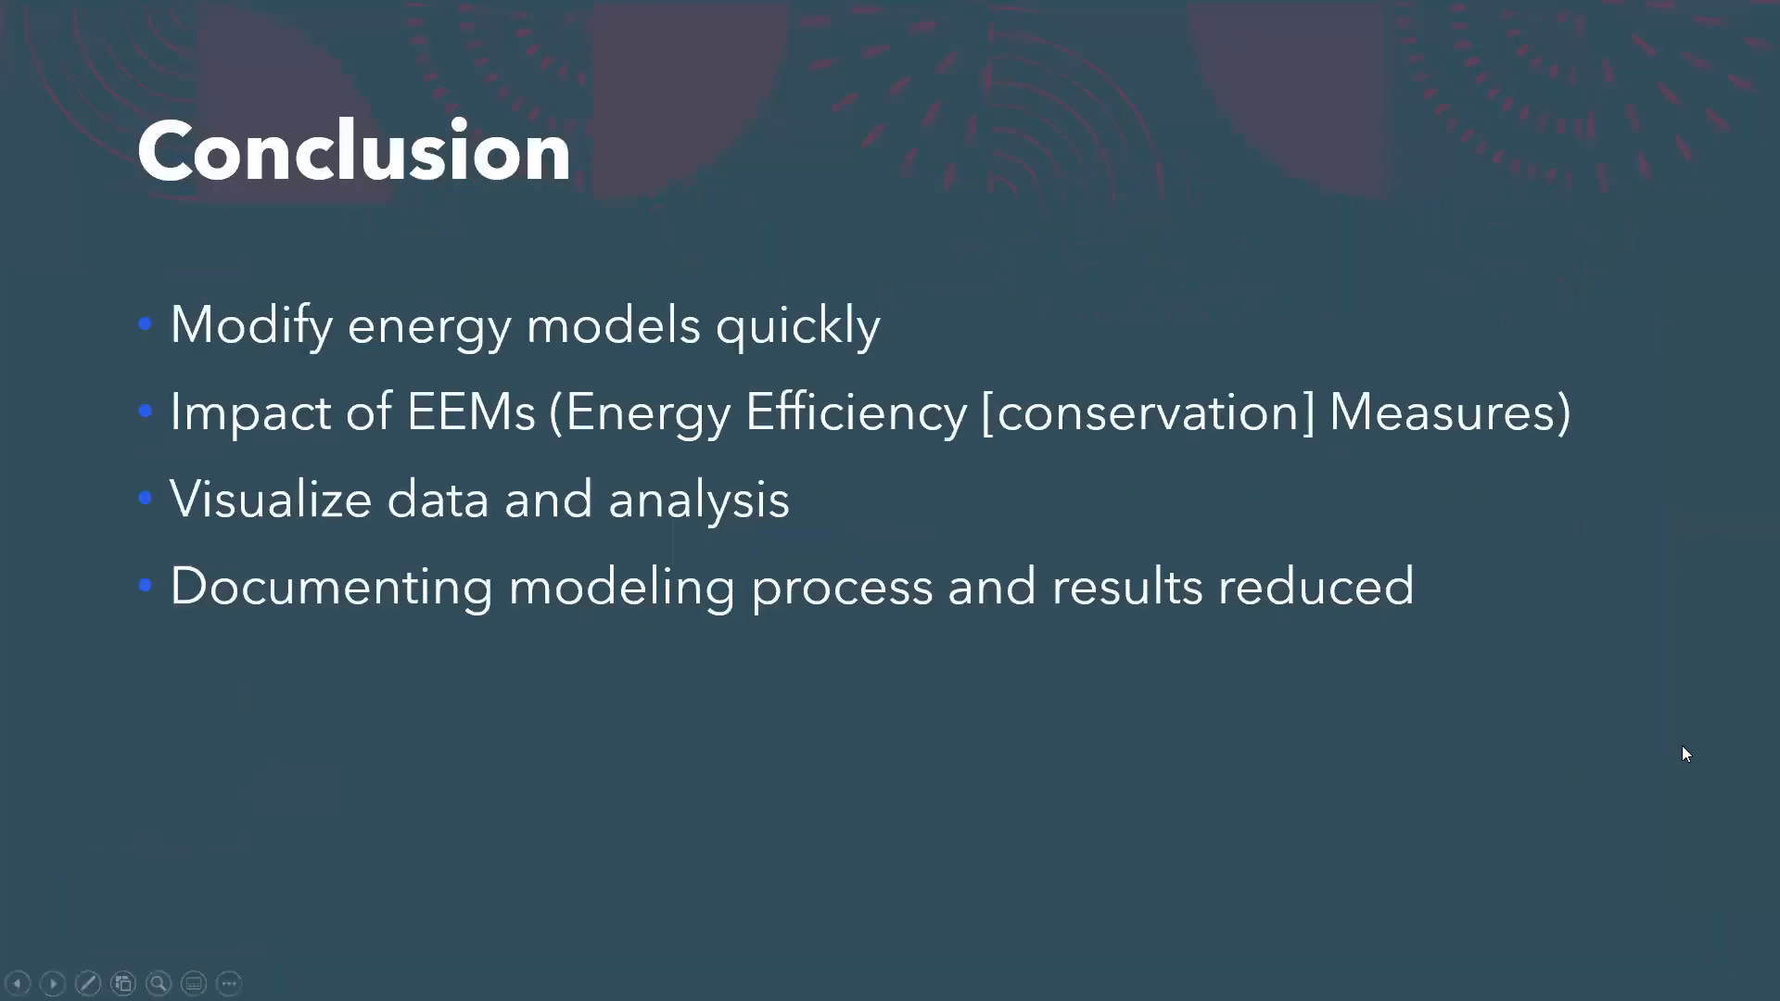